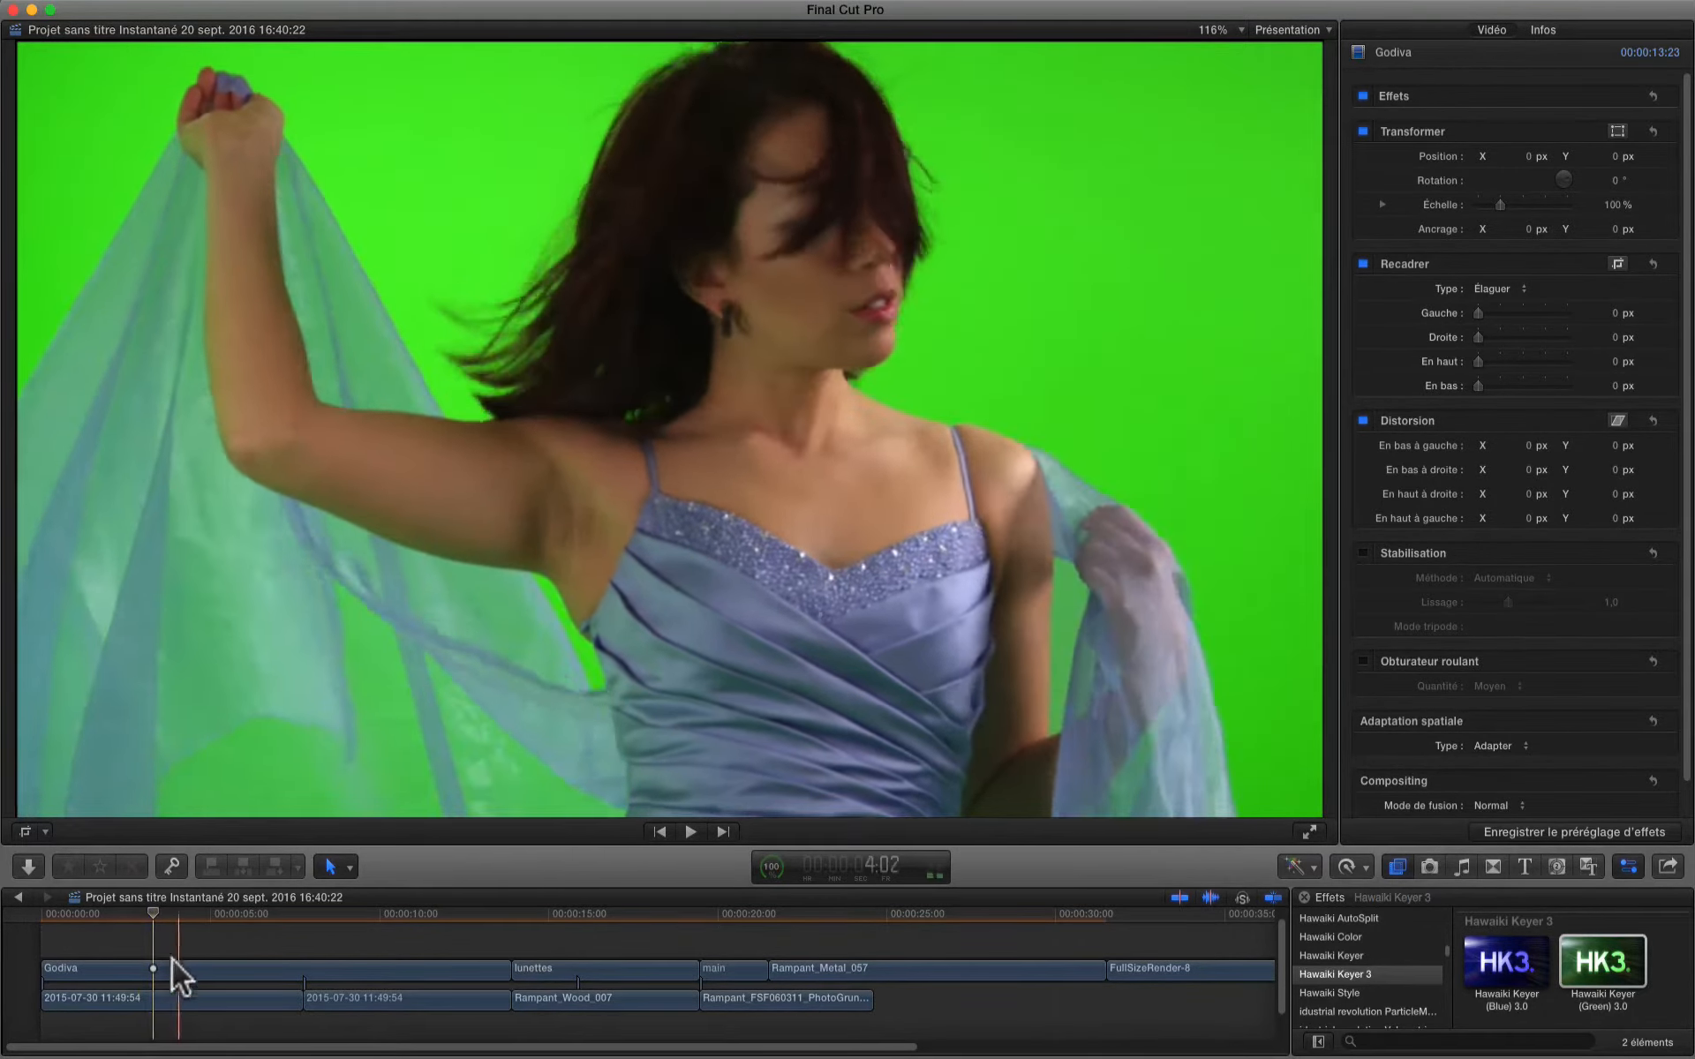
Temporarily disable the Godiva clip to view the beach background beneath it, and re-enable the clip
{"action": "left_click", "coordinate": [157, 973]}
{"action": "key", "text": "v"}
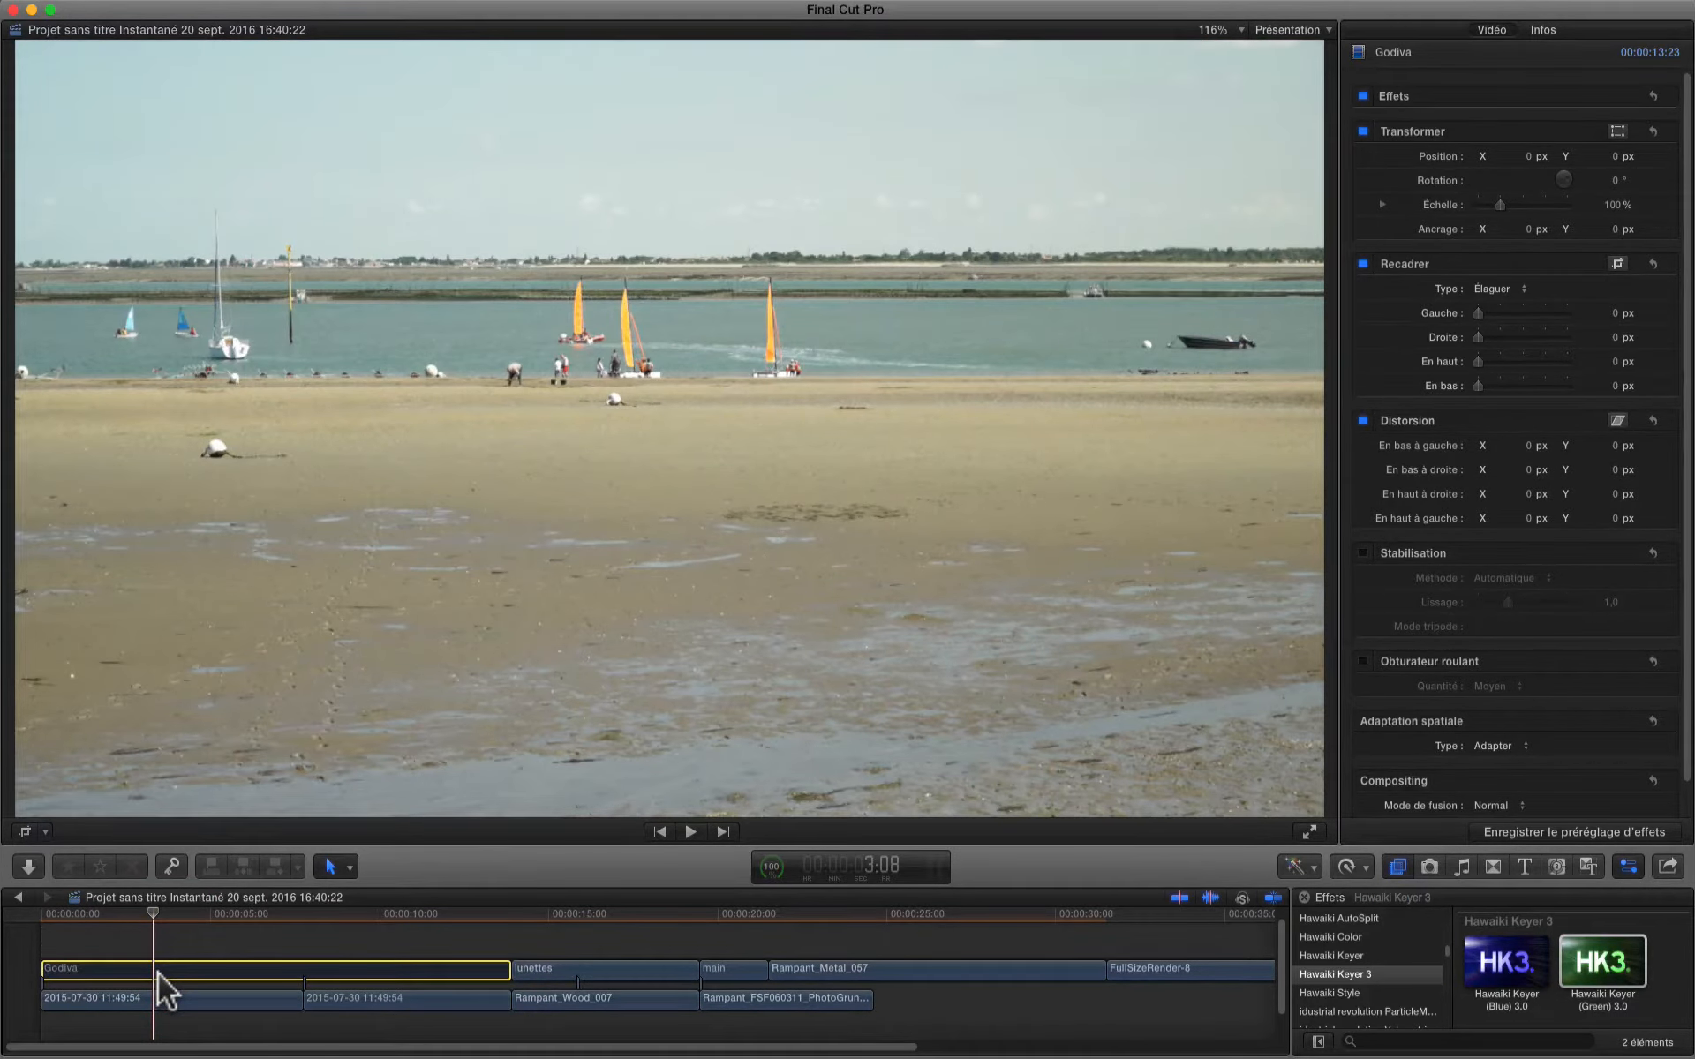
{"action": "key", "text": "v"}
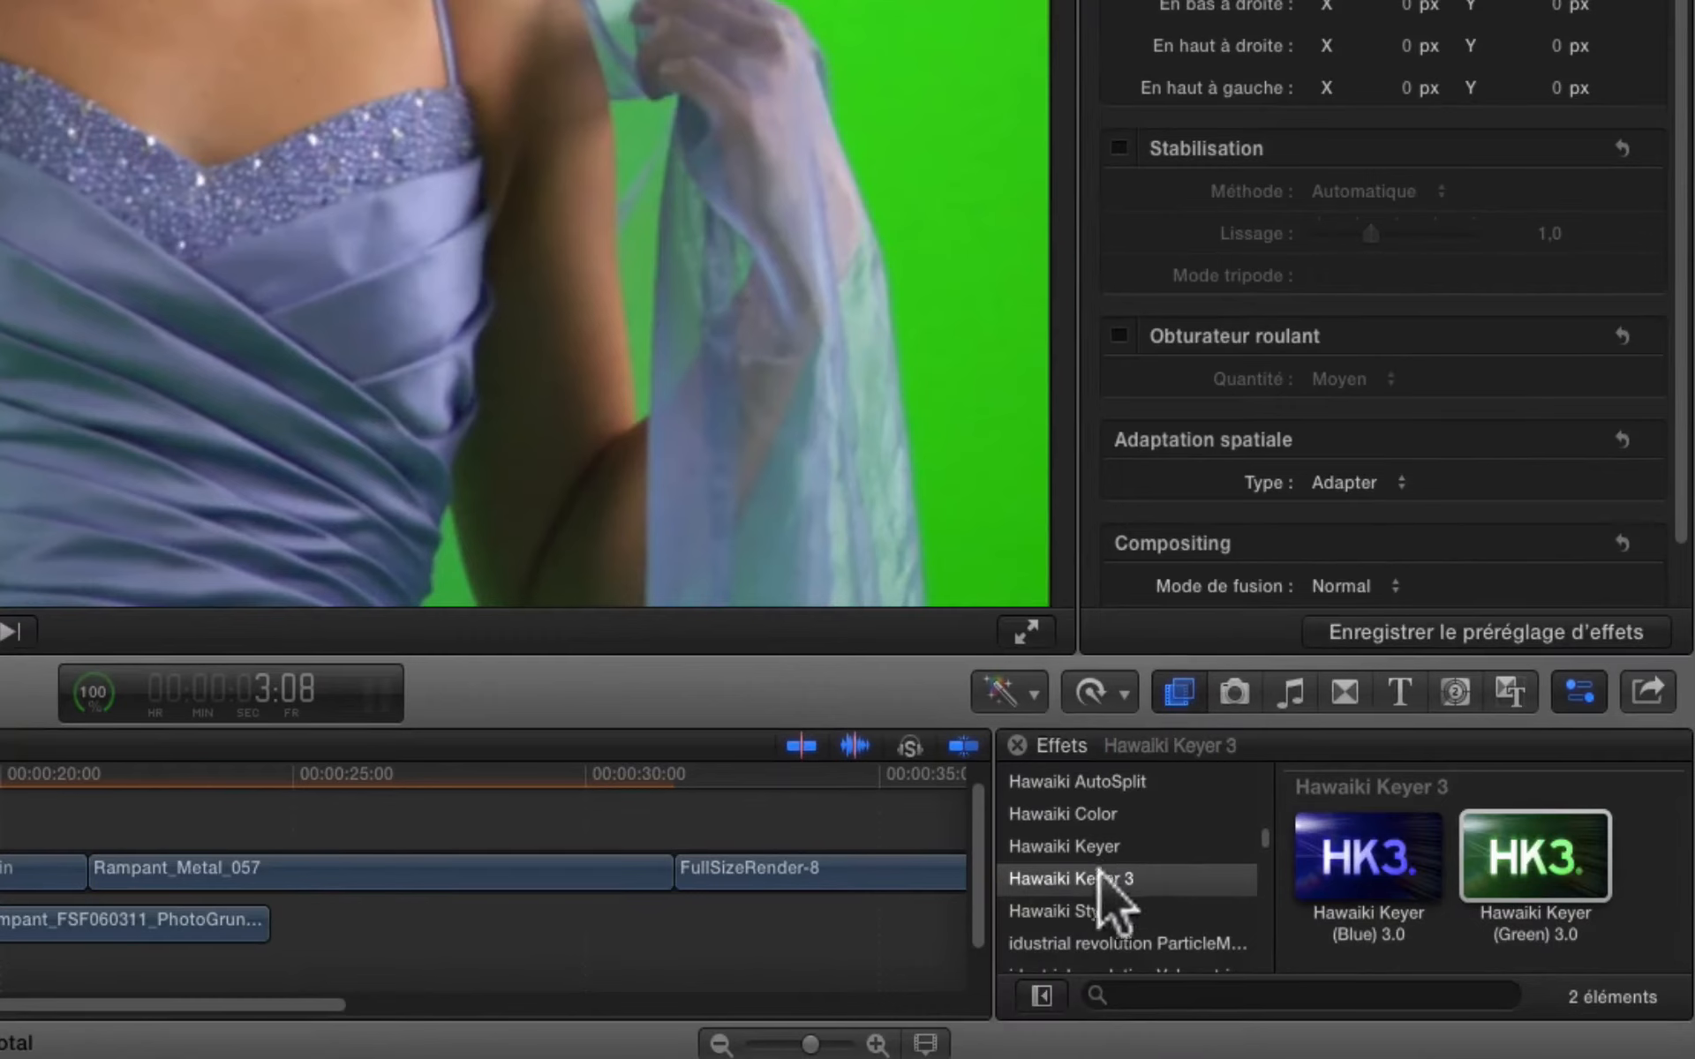
Apply the Hawaiki Keyer (Green) 3.0 effect from the Hawaiki Keyer 3 category to the Godiva clip
{"action": "left_click", "coordinate": [1104, 848]}
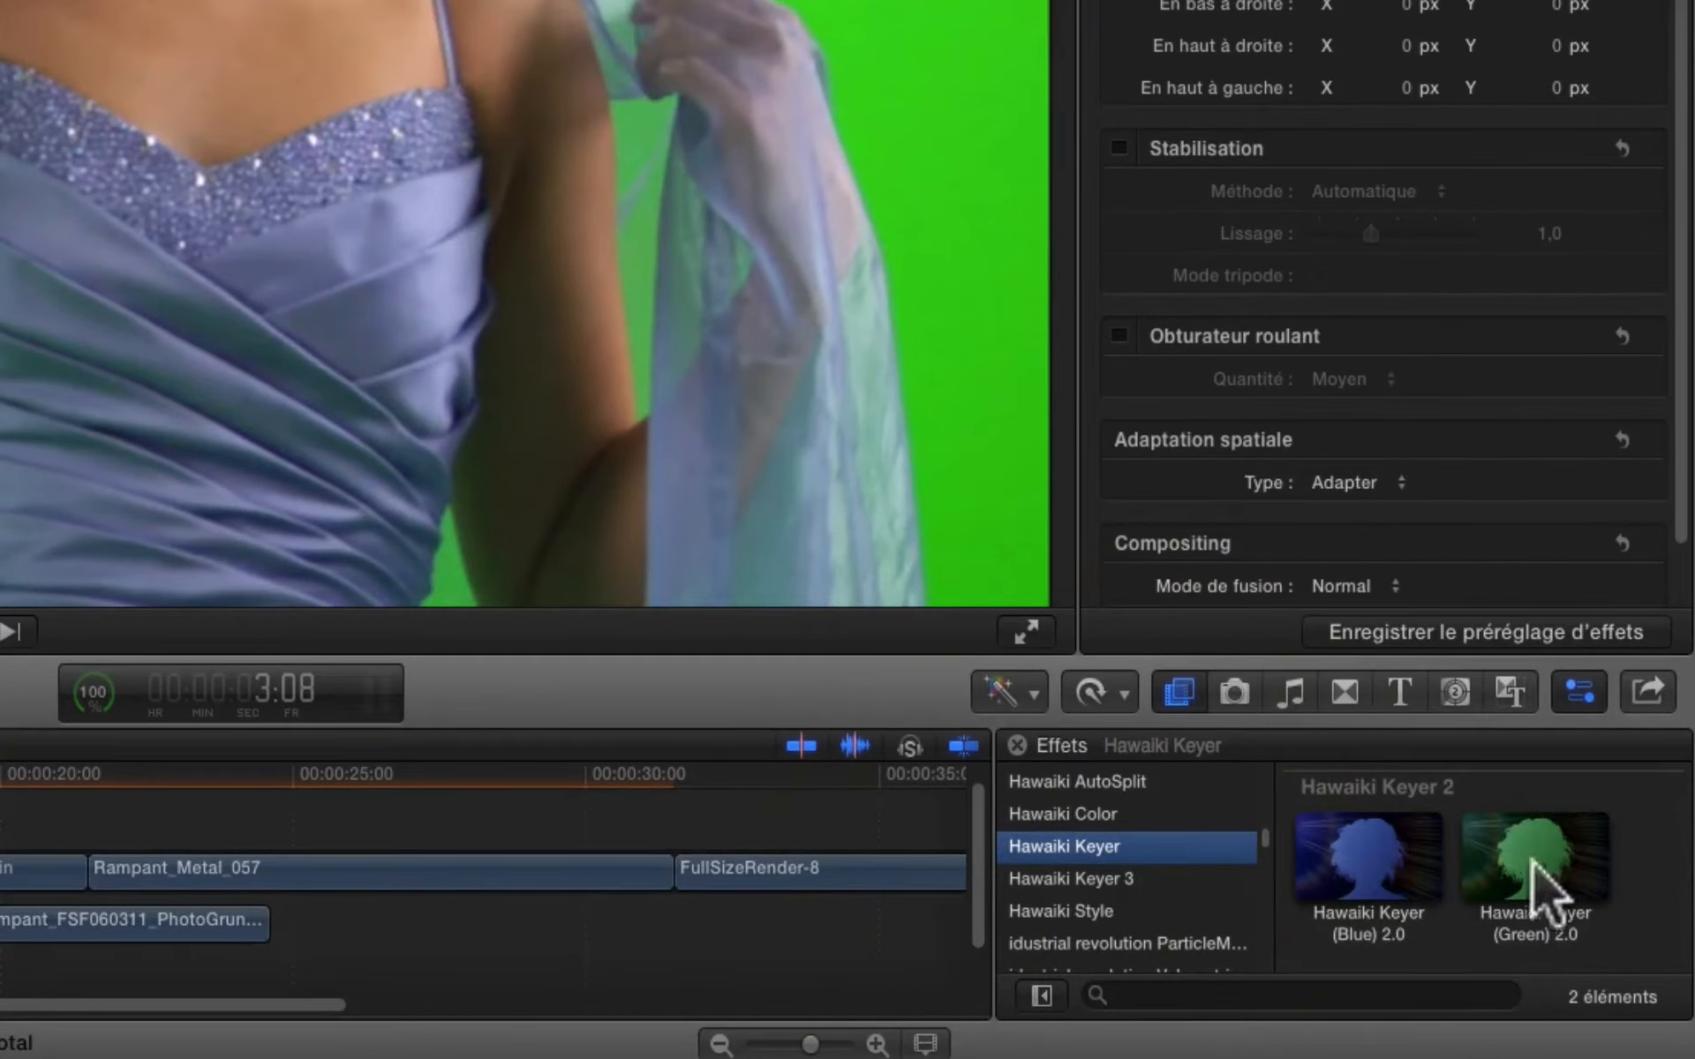
{"action": "left_click", "coordinate": [1118, 881]}
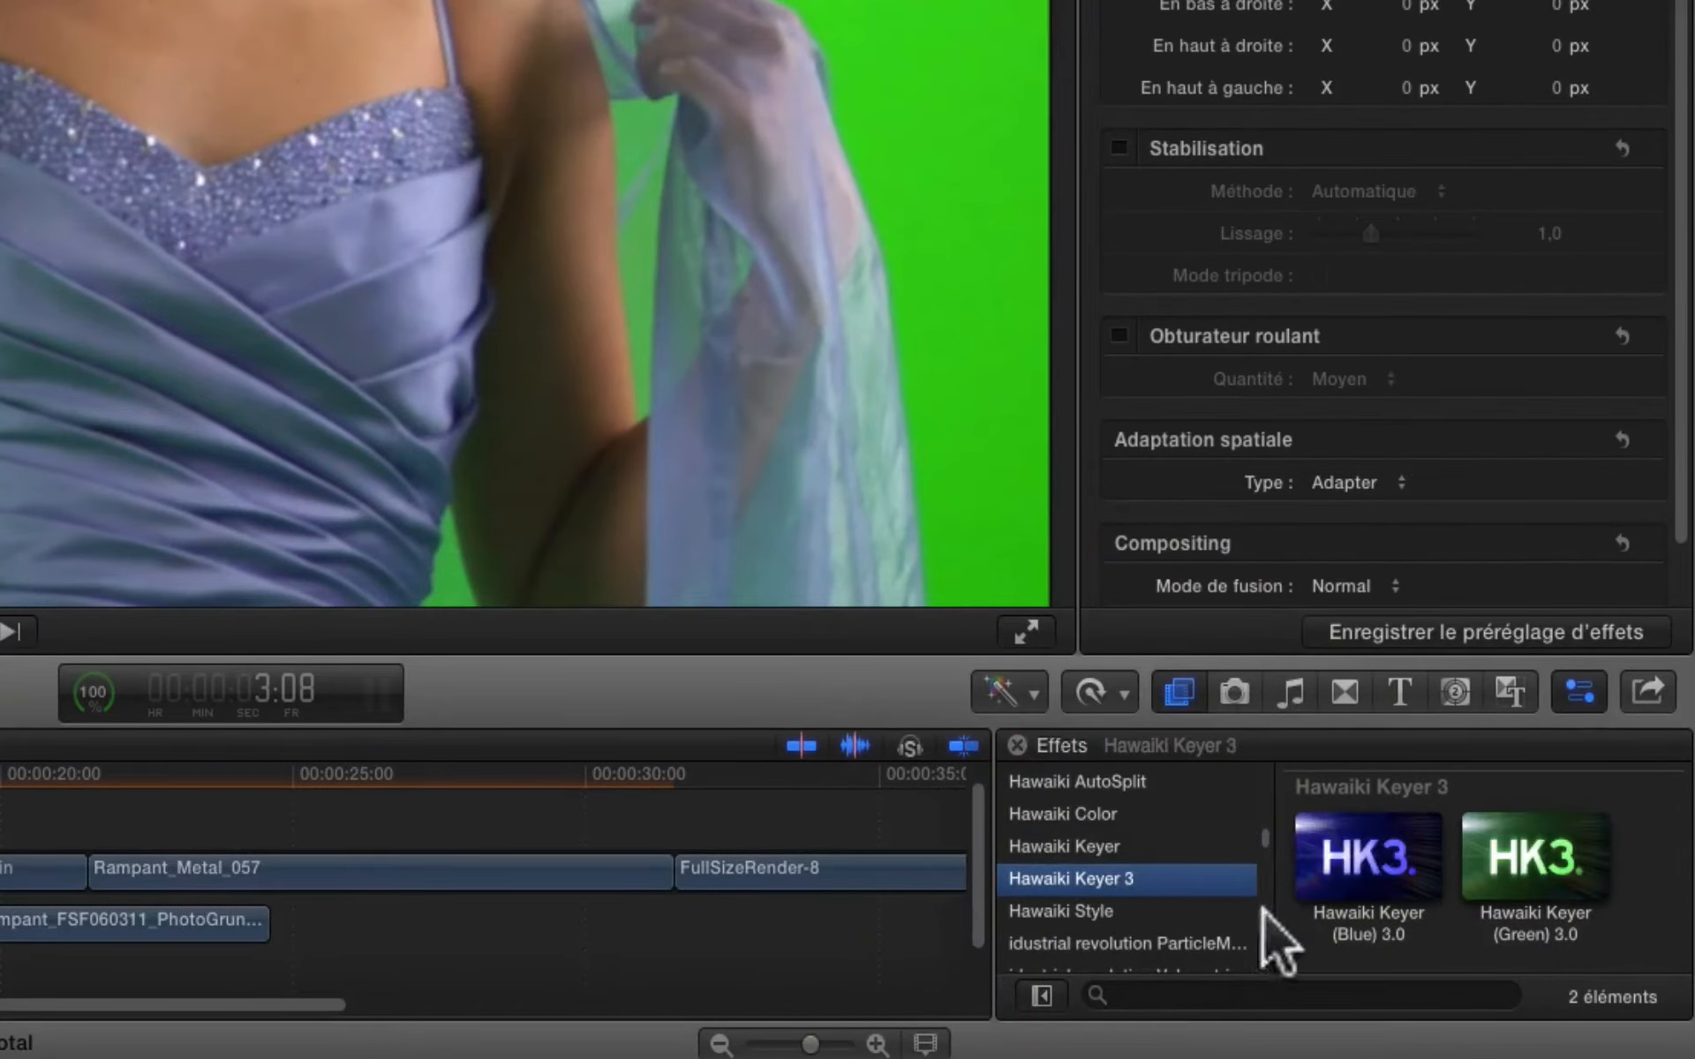
{"action": "left_click", "coordinate": [1530, 869]}
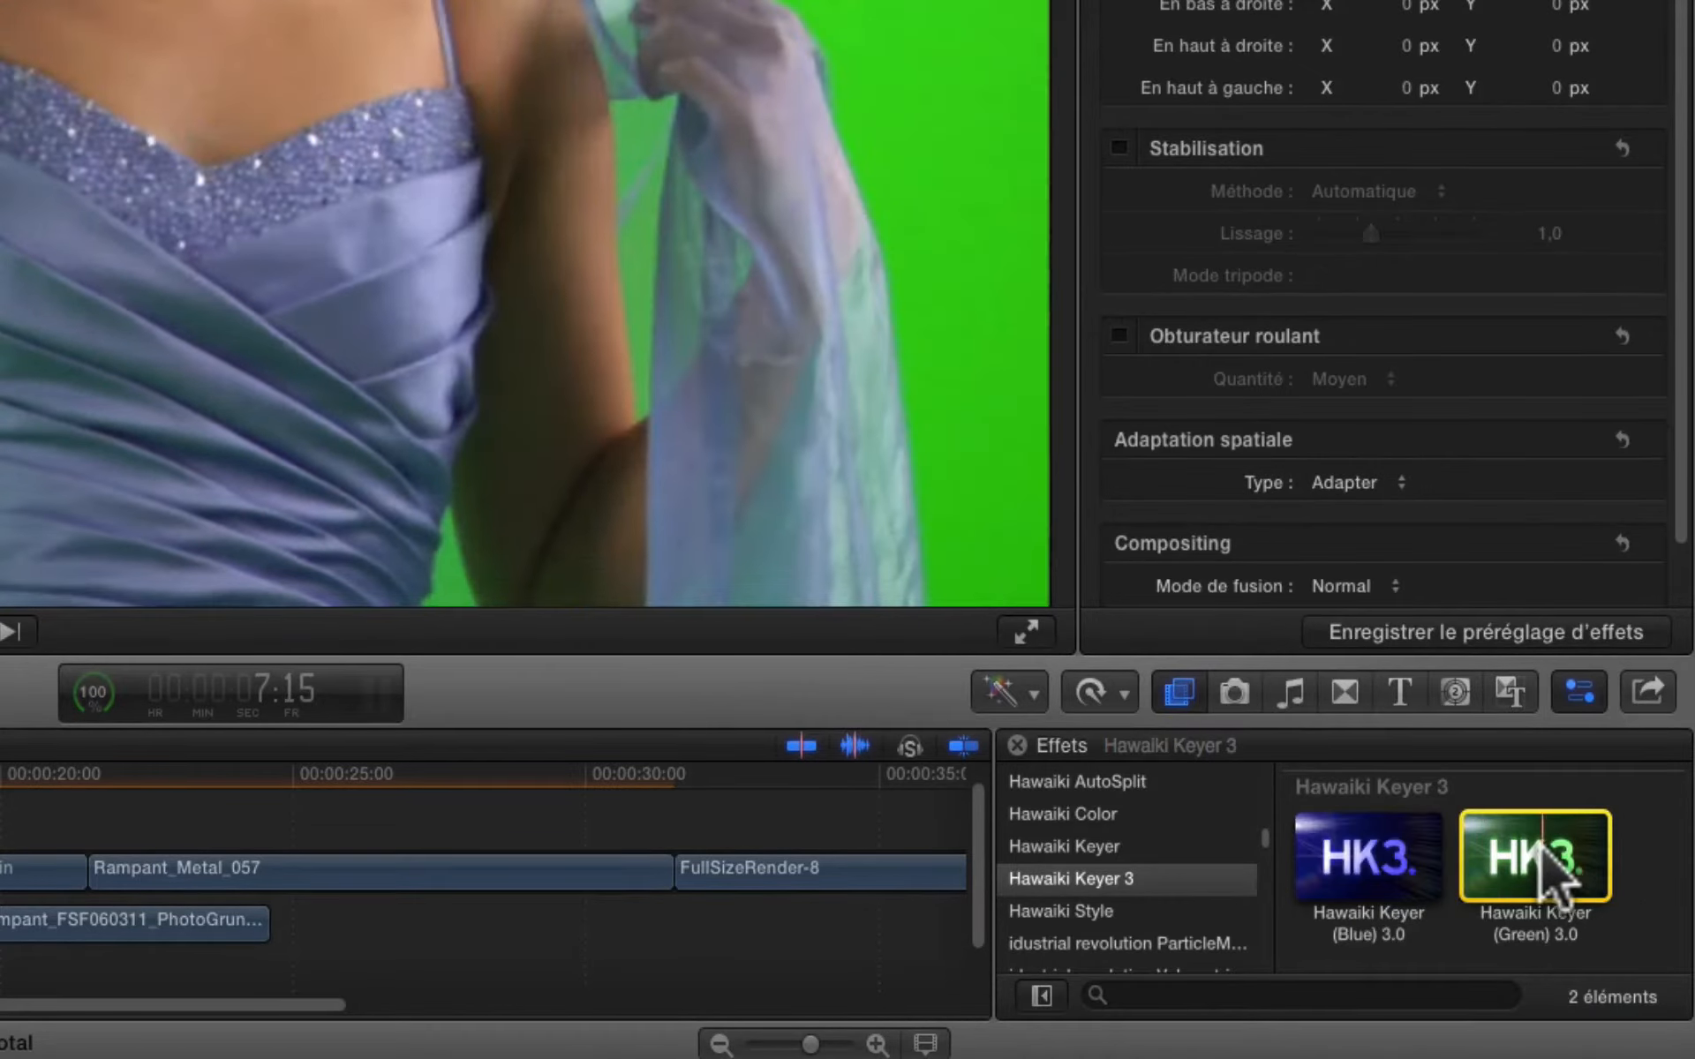
{"action": "left_click_drag", "start_coordinate": [1559, 908], "coordinate": [0, 872]}
{"action": "left_click_drag", "start_coordinate": [209, 993], "coordinate": [200, 994]}
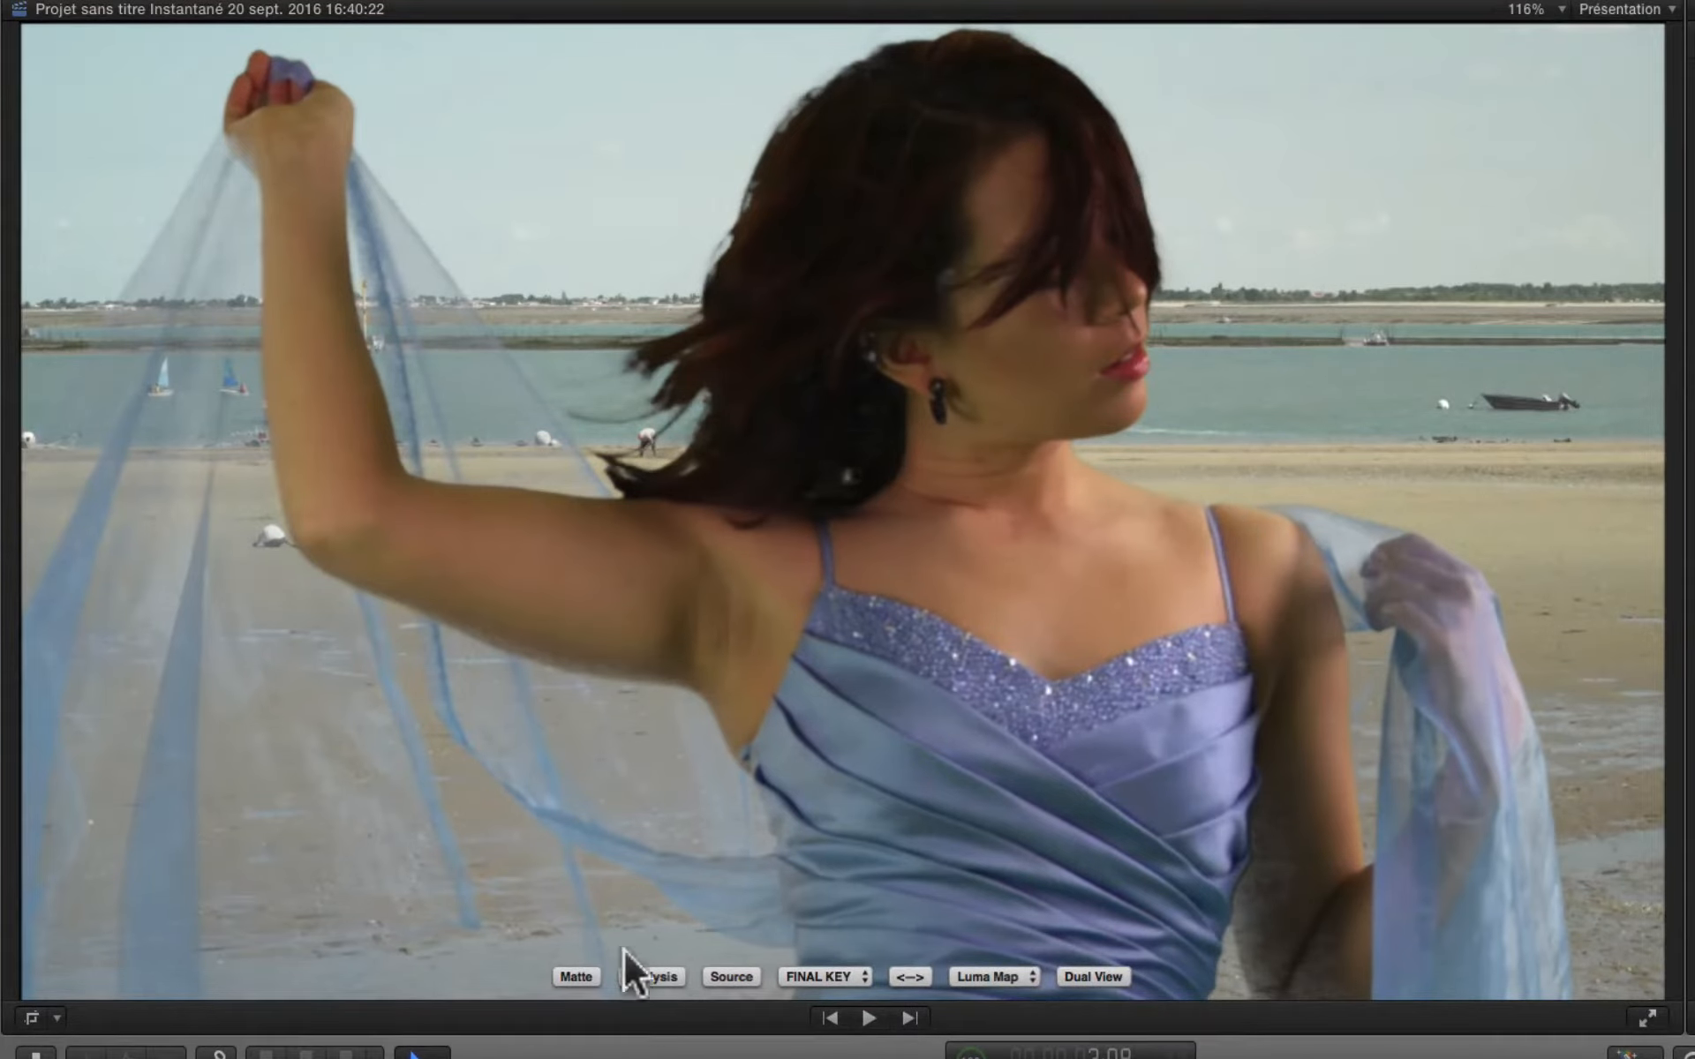
Examine the keyed clip in the Matte, Analysis and Source views one after another, returning to the final key
{"action": "left_click", "coordinate": [574, 976]}
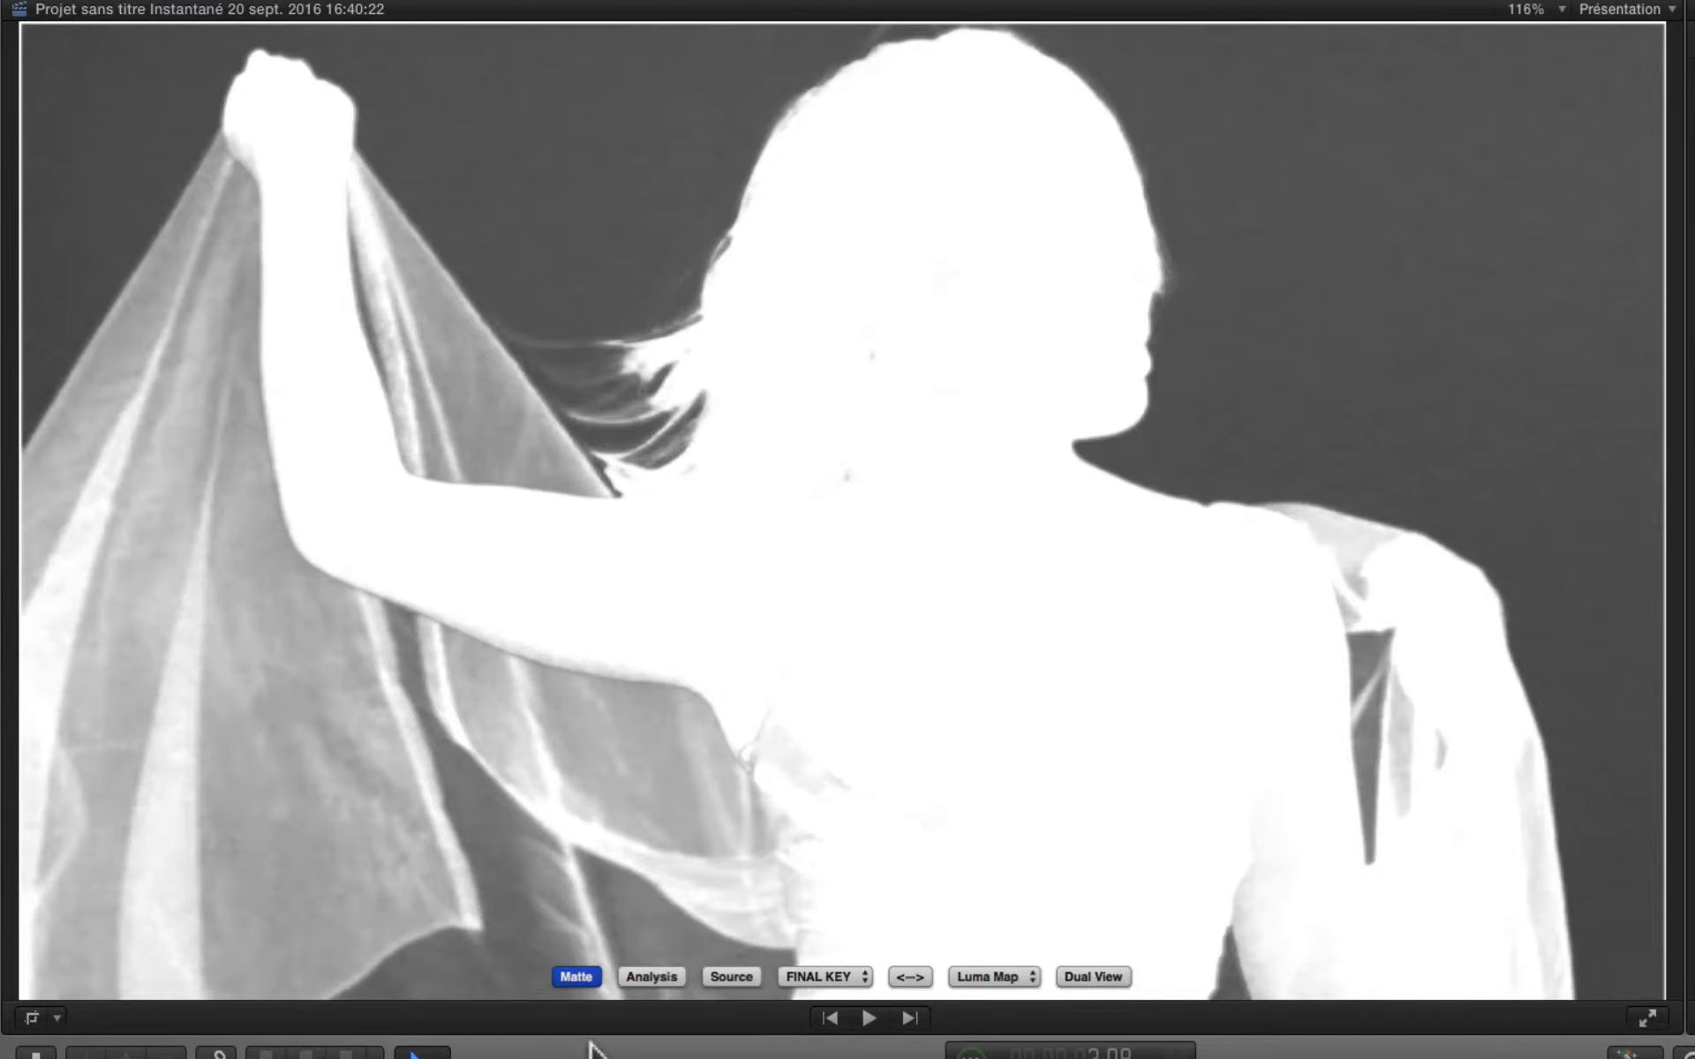
{"action": "left_click", "coordinate": [576, 977]}
{"action": "left_click", "coordinate": [664, 973]}
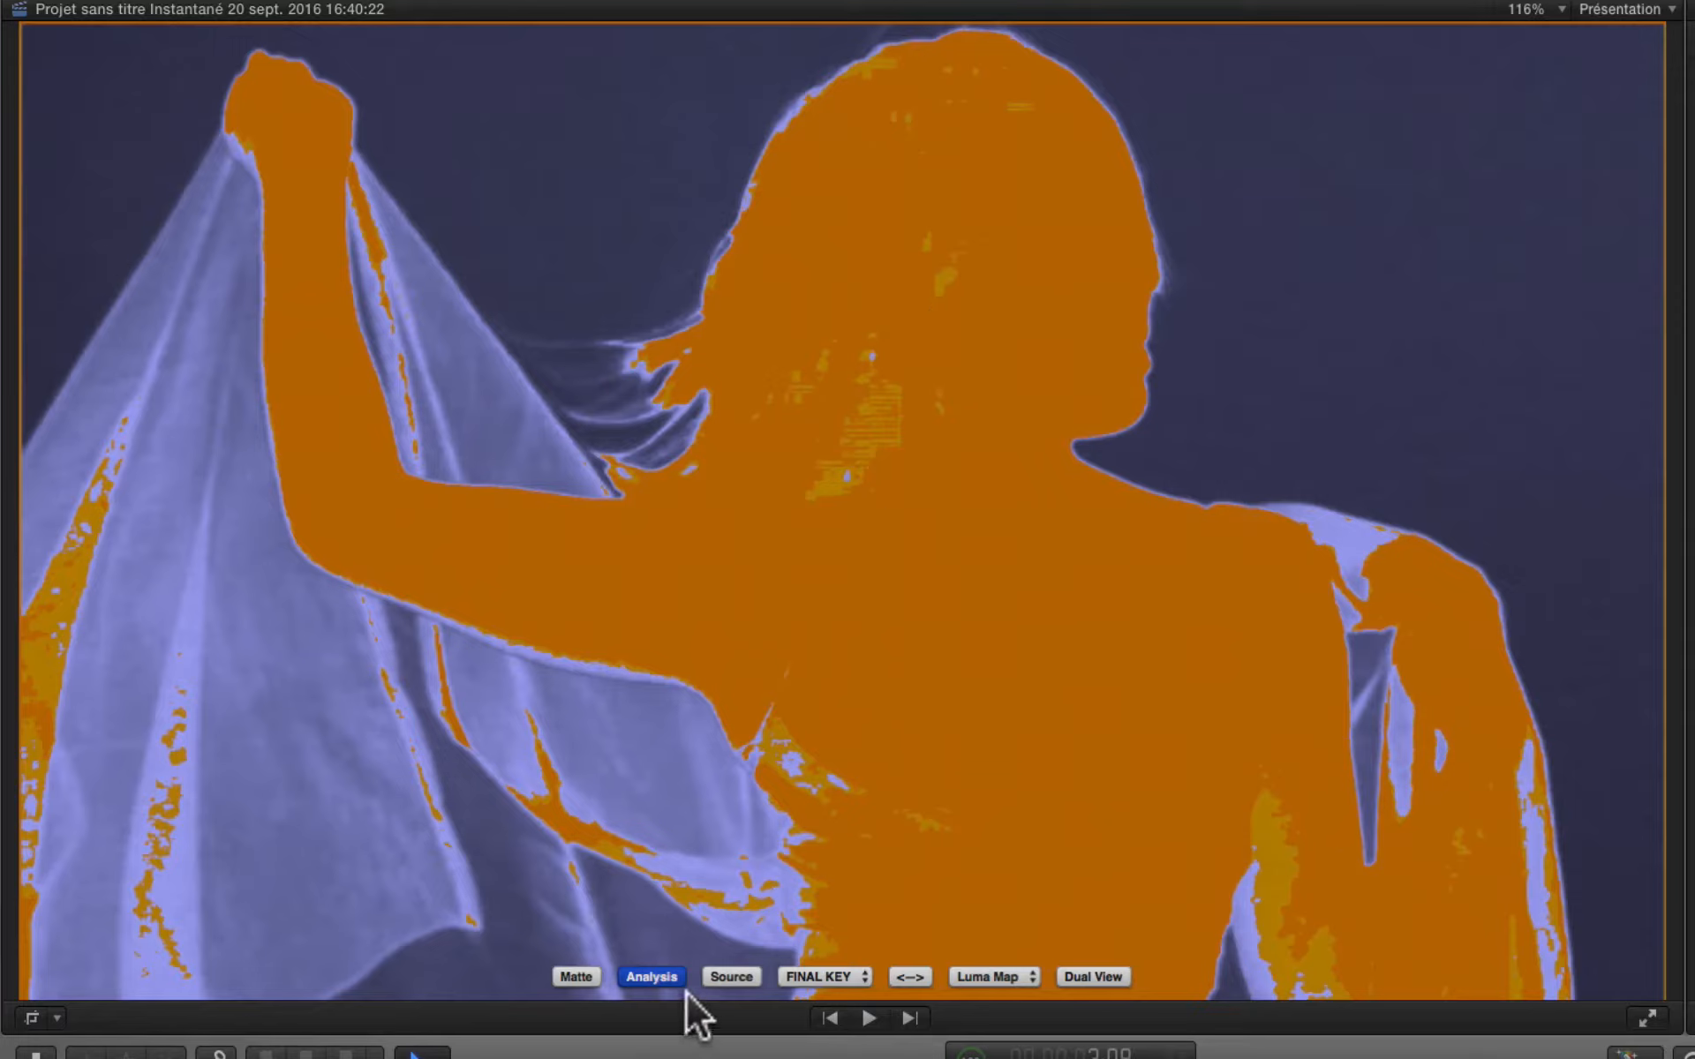
{"action": "left_click", "coordinate": [649, 975]}
{"action": "left_click", "coordinate": [714, 975]}
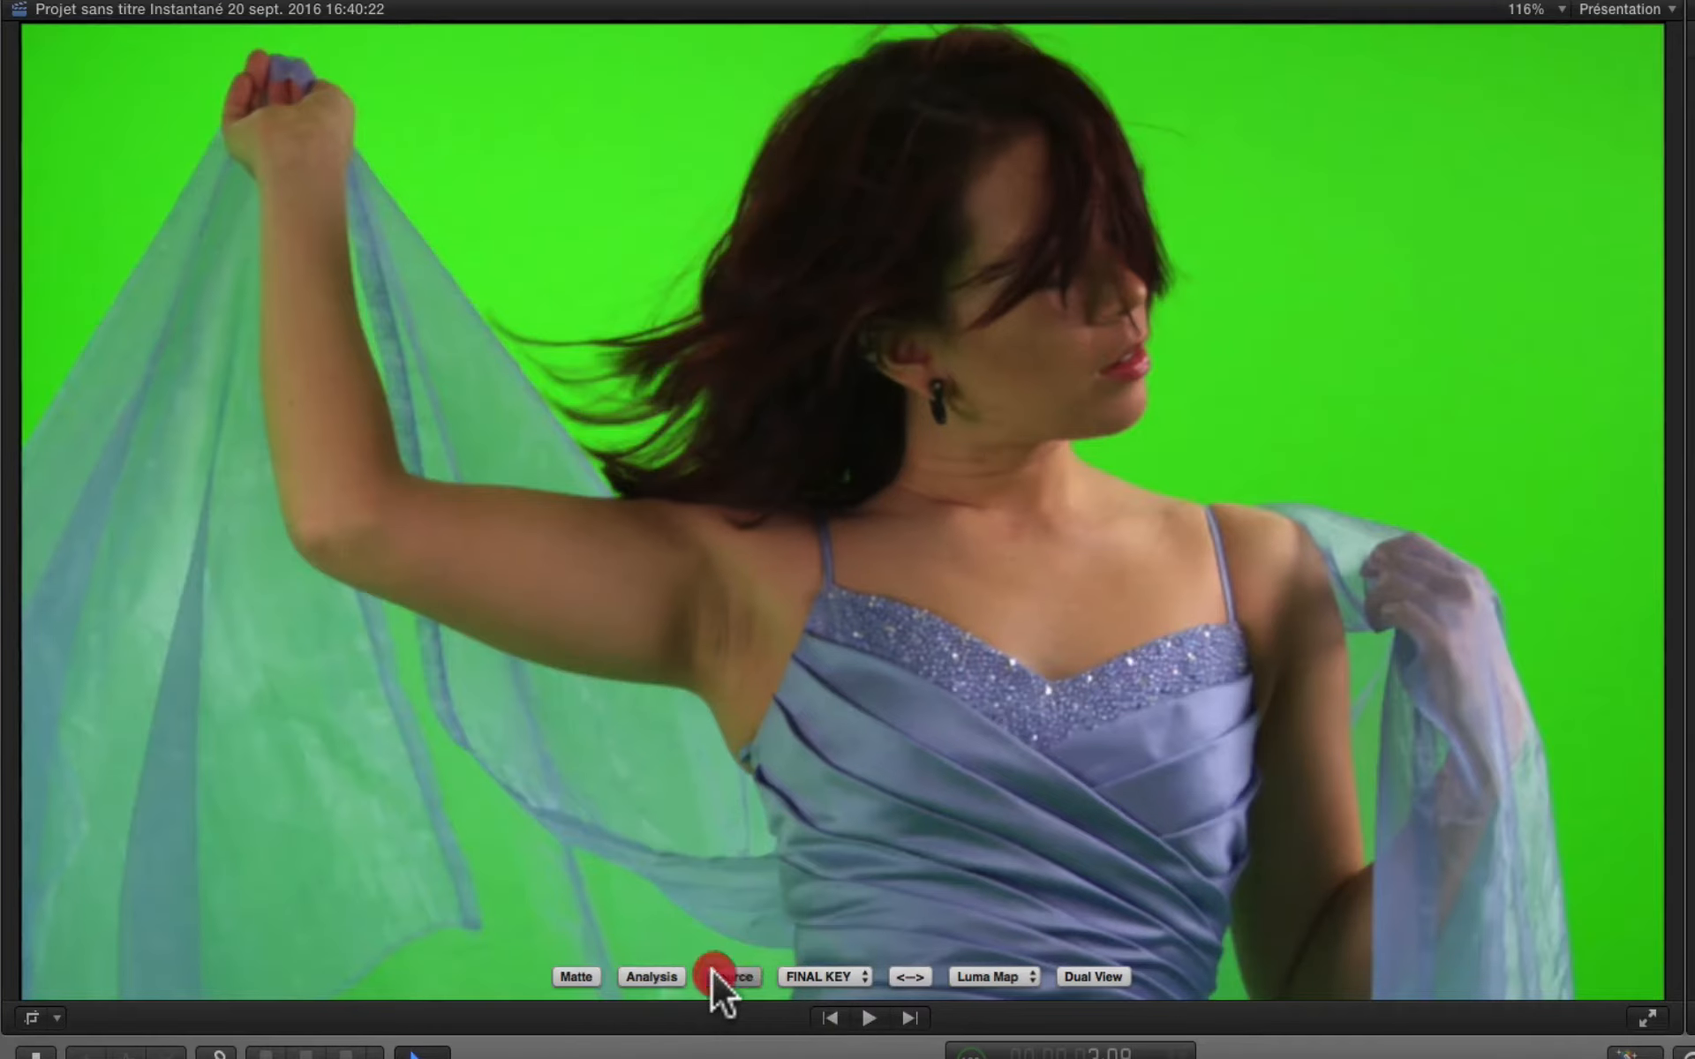
{"action": "left_click", "coordinate": [713, 974]}
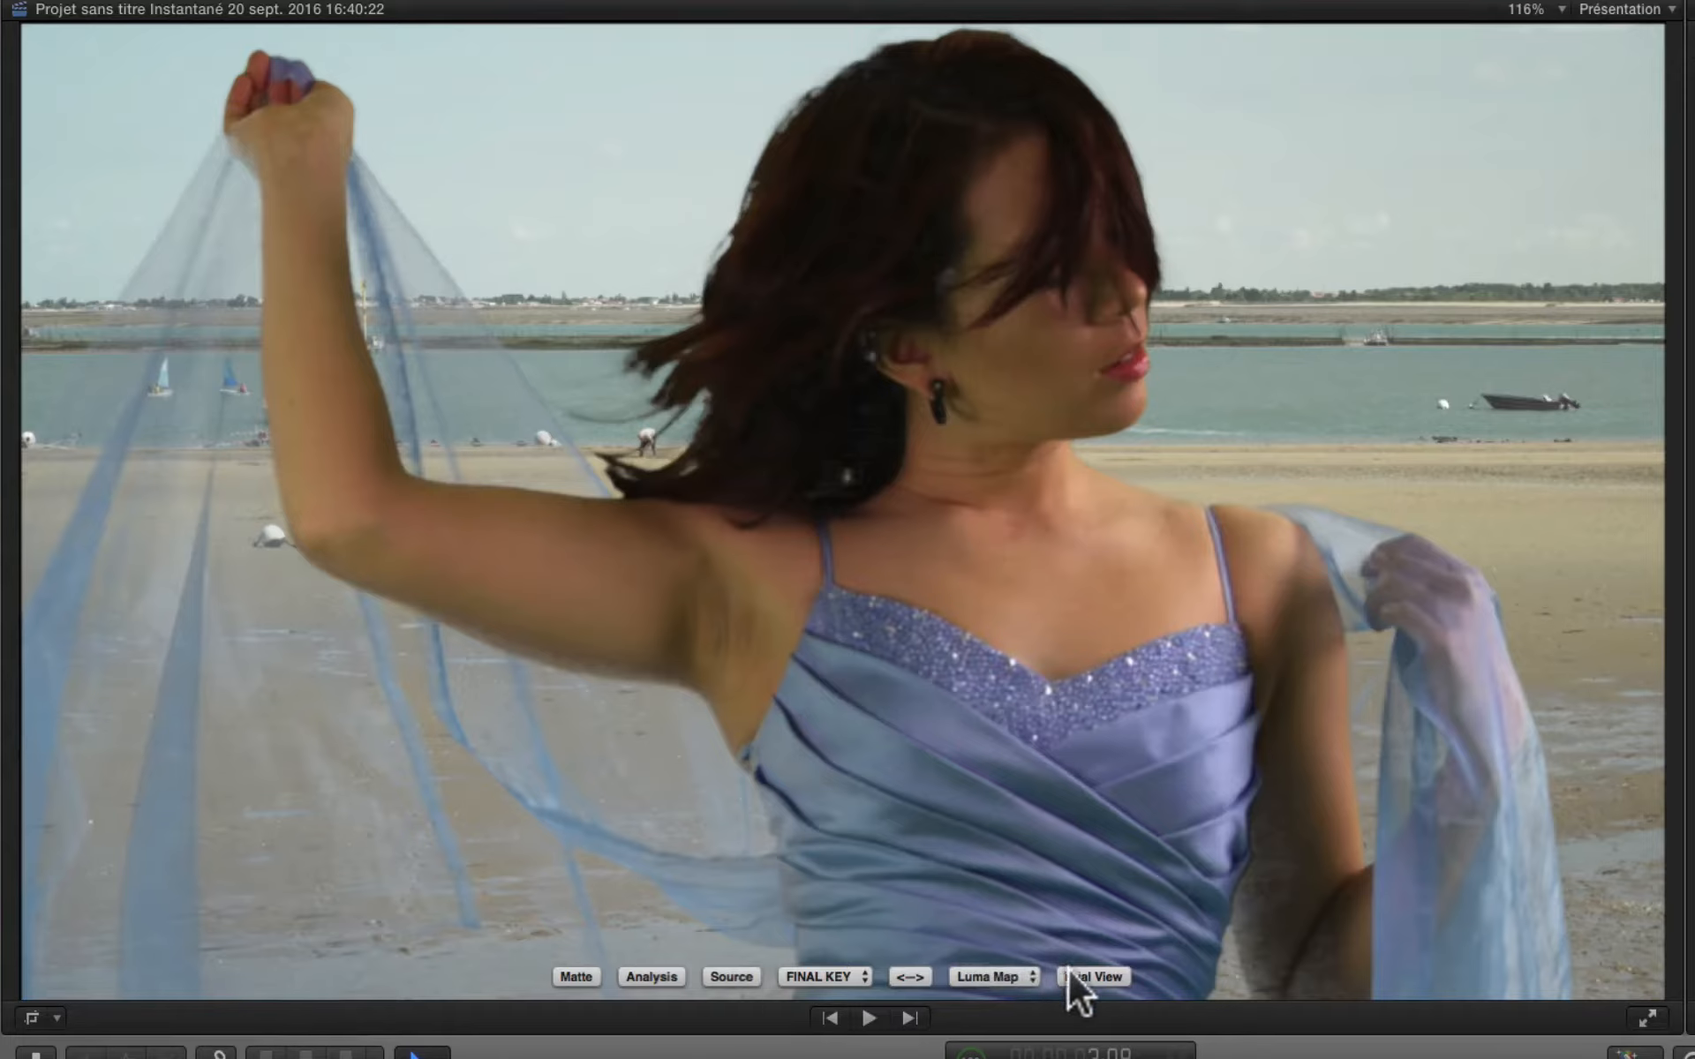
Compare the final key with the secondary view, using Luma Map, Analysis and Luma Map again as VIEW 2
{"action": "left_click", "coordinate": [919, 975]}
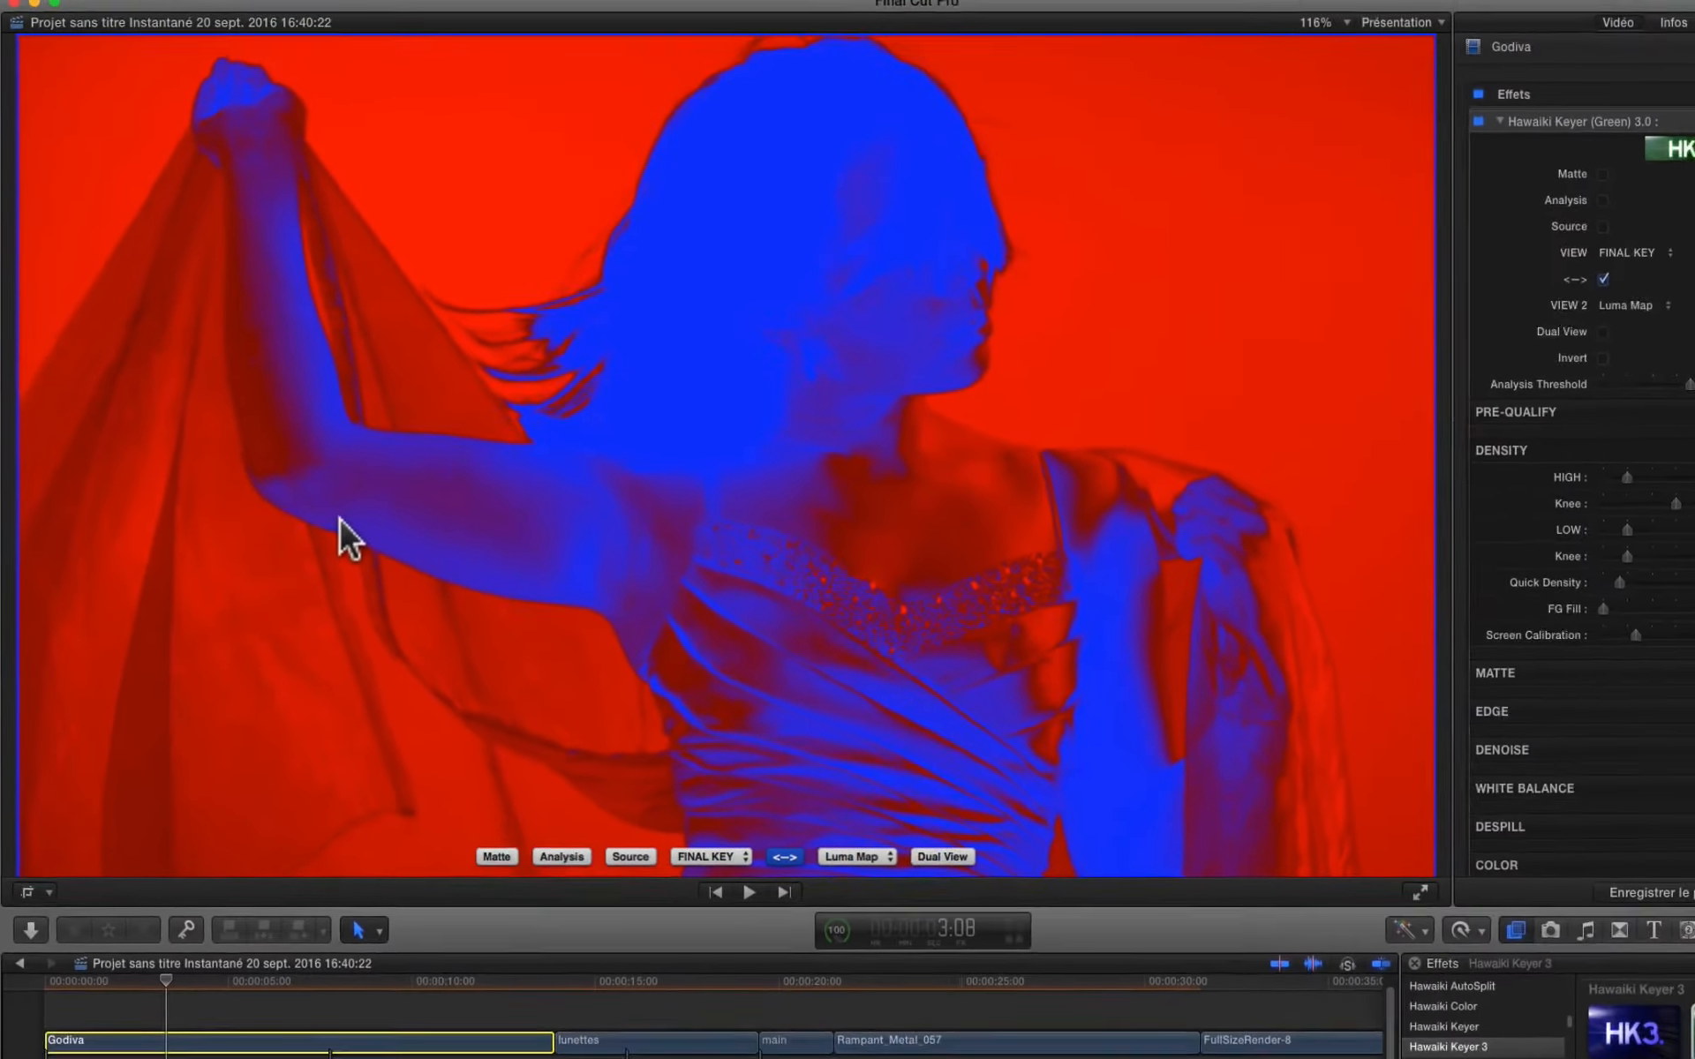
{"action": "left_click", "coordinate": [837, 839]}
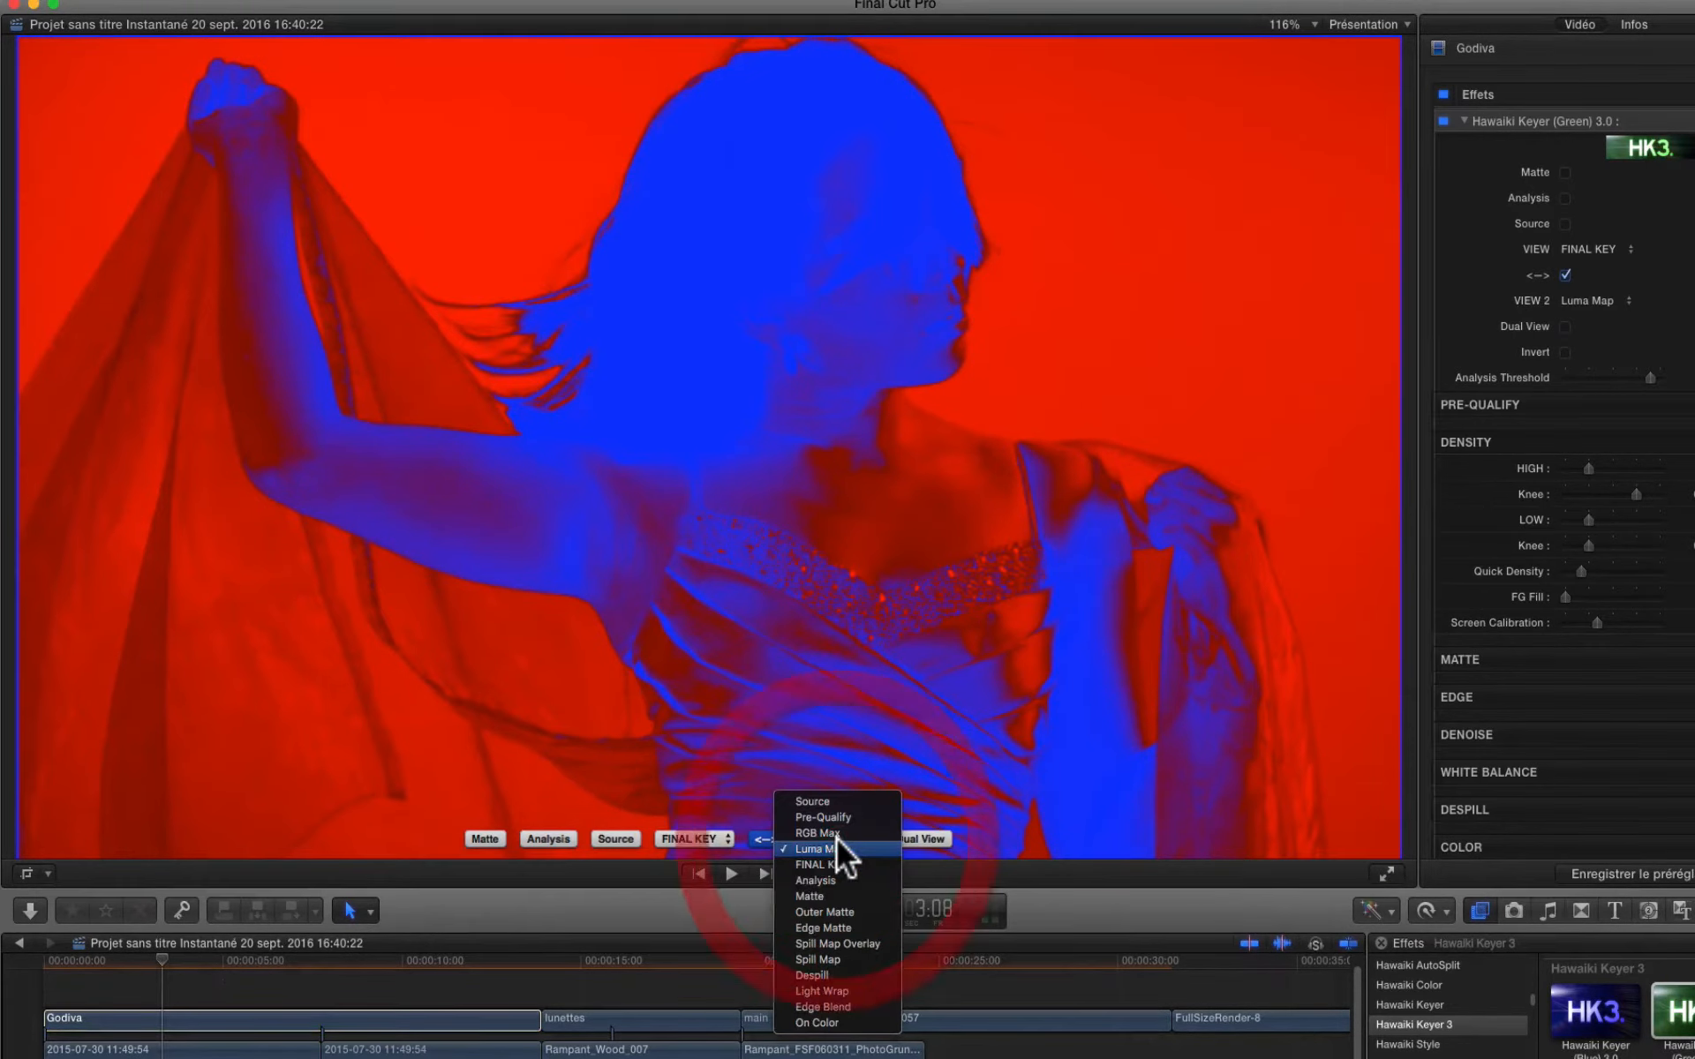
{"action": "left_click", "coordinate": [825, 882]}
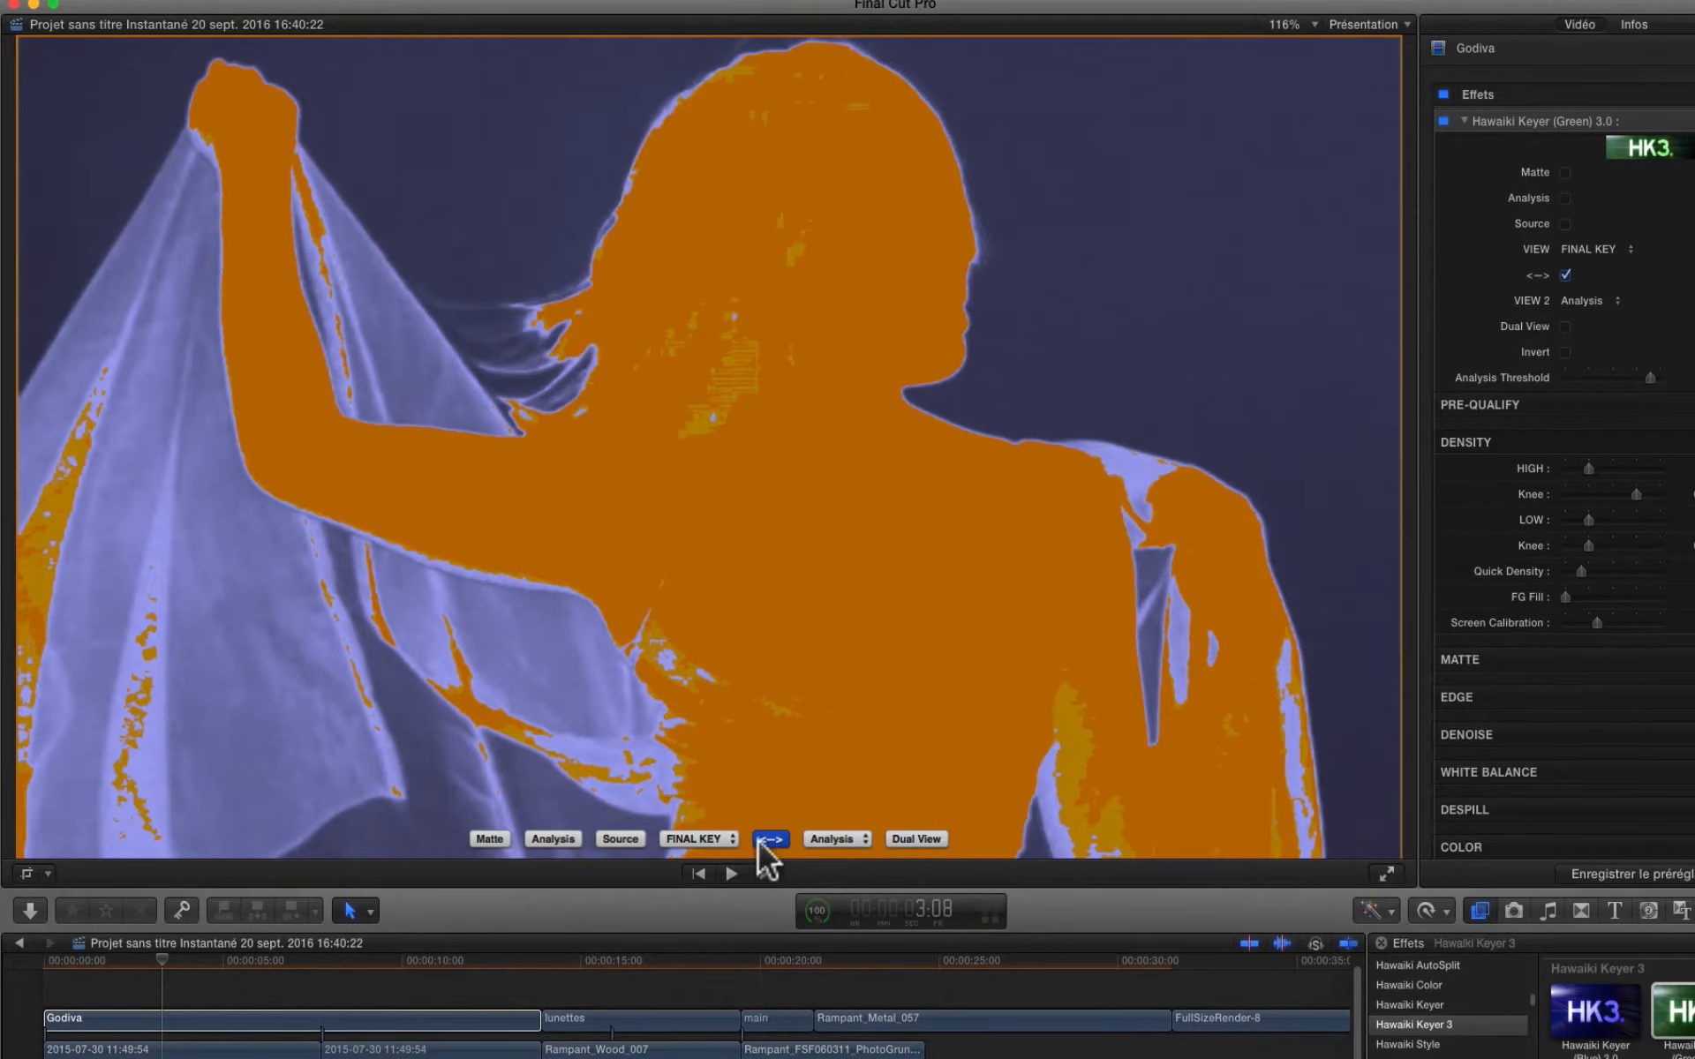
{"action": "left_click", "coordinate": [759, 839]}
{"action": "left_click", "coordinate": [765, 838]}
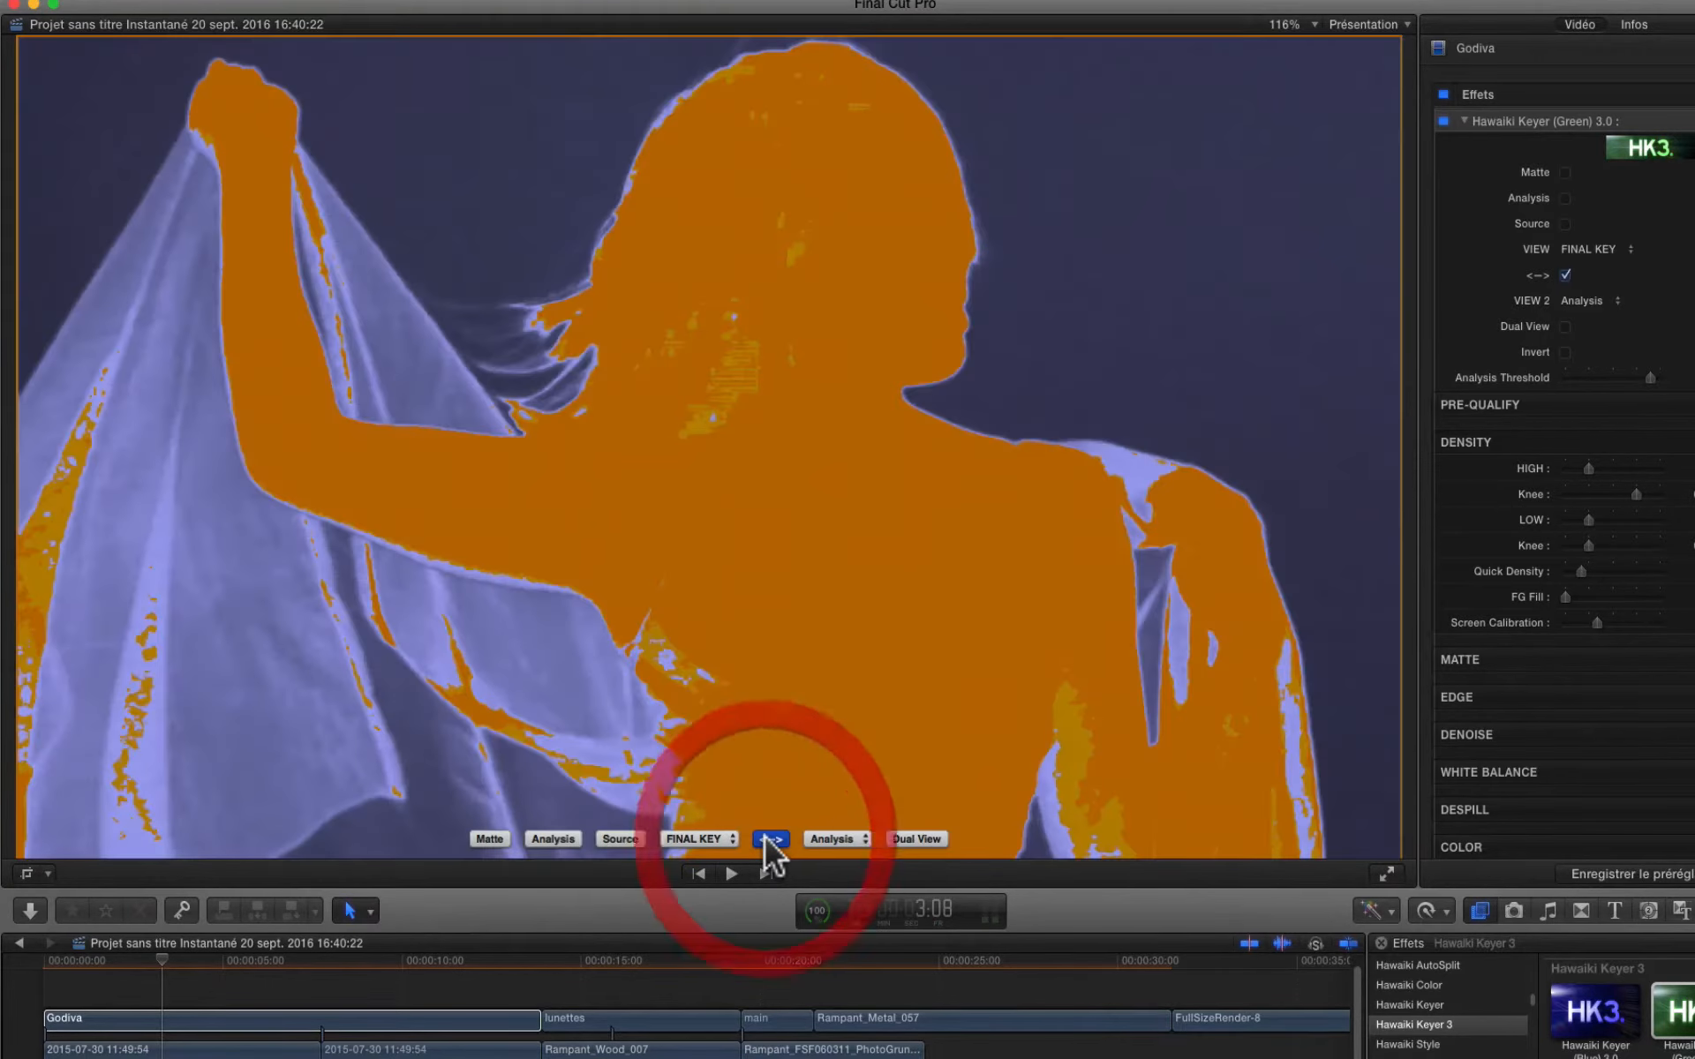
{"action": "left_click", "coordinate": [765, 839]}
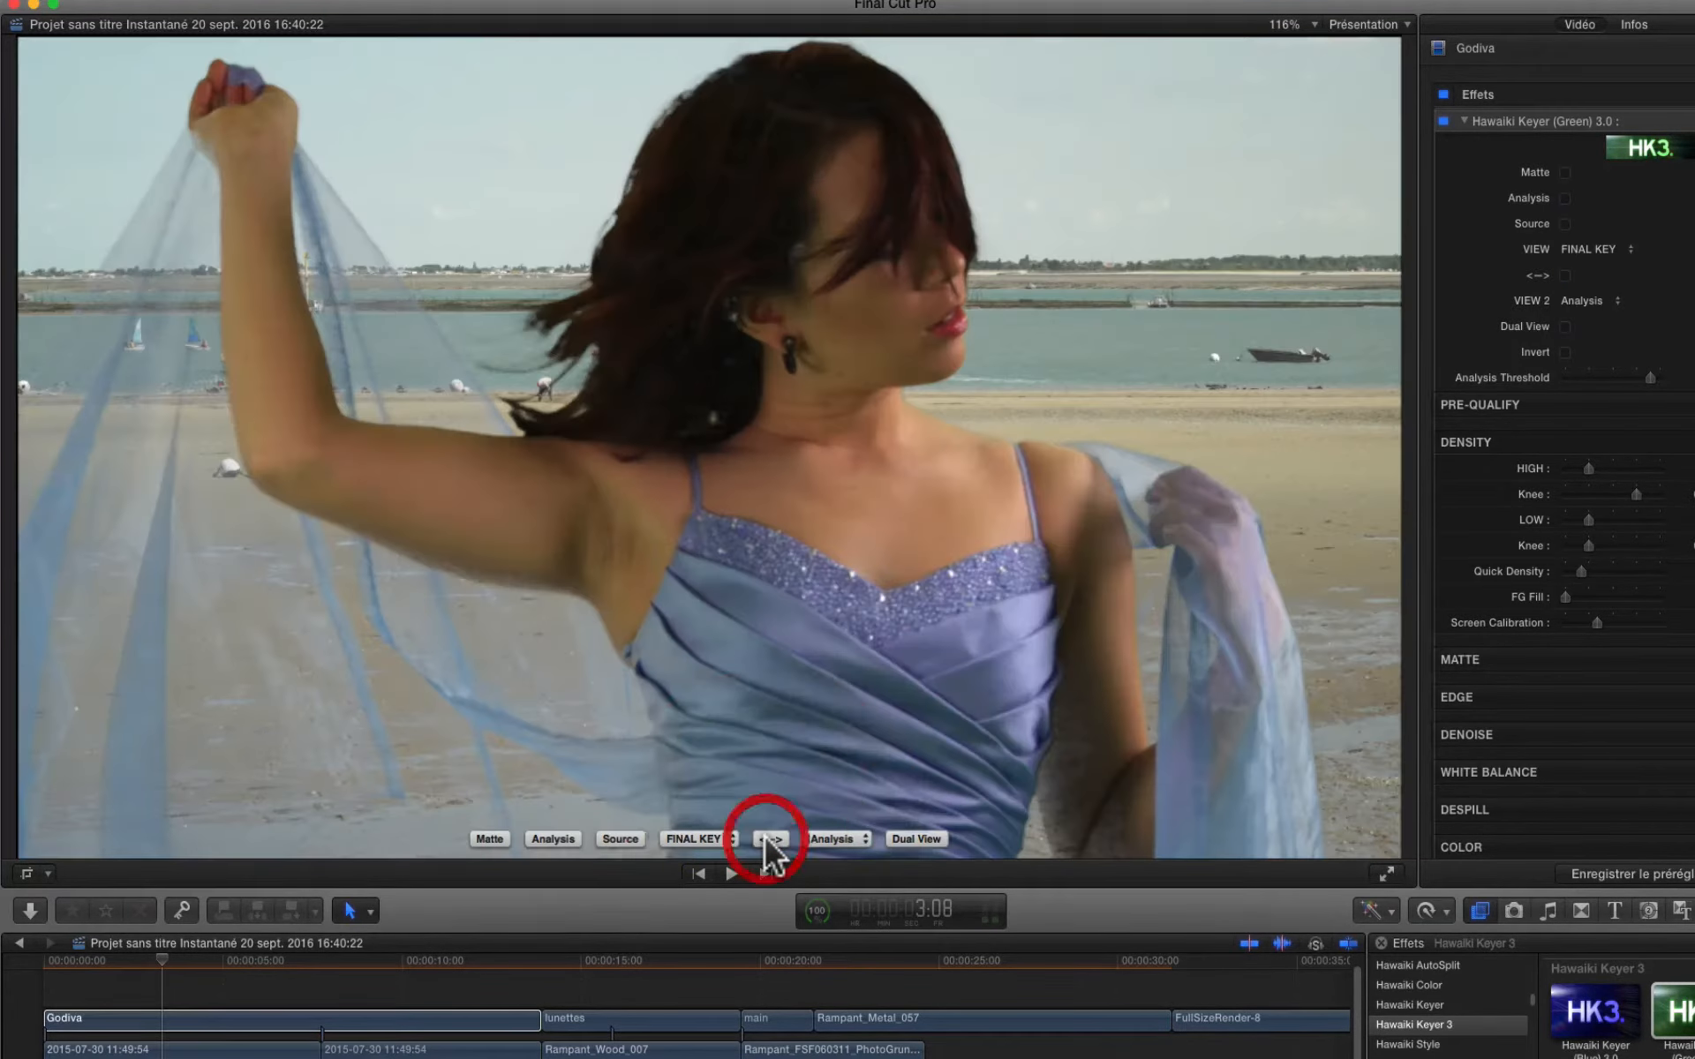
{"action": "left_click", "coordinate": [839, 843]}
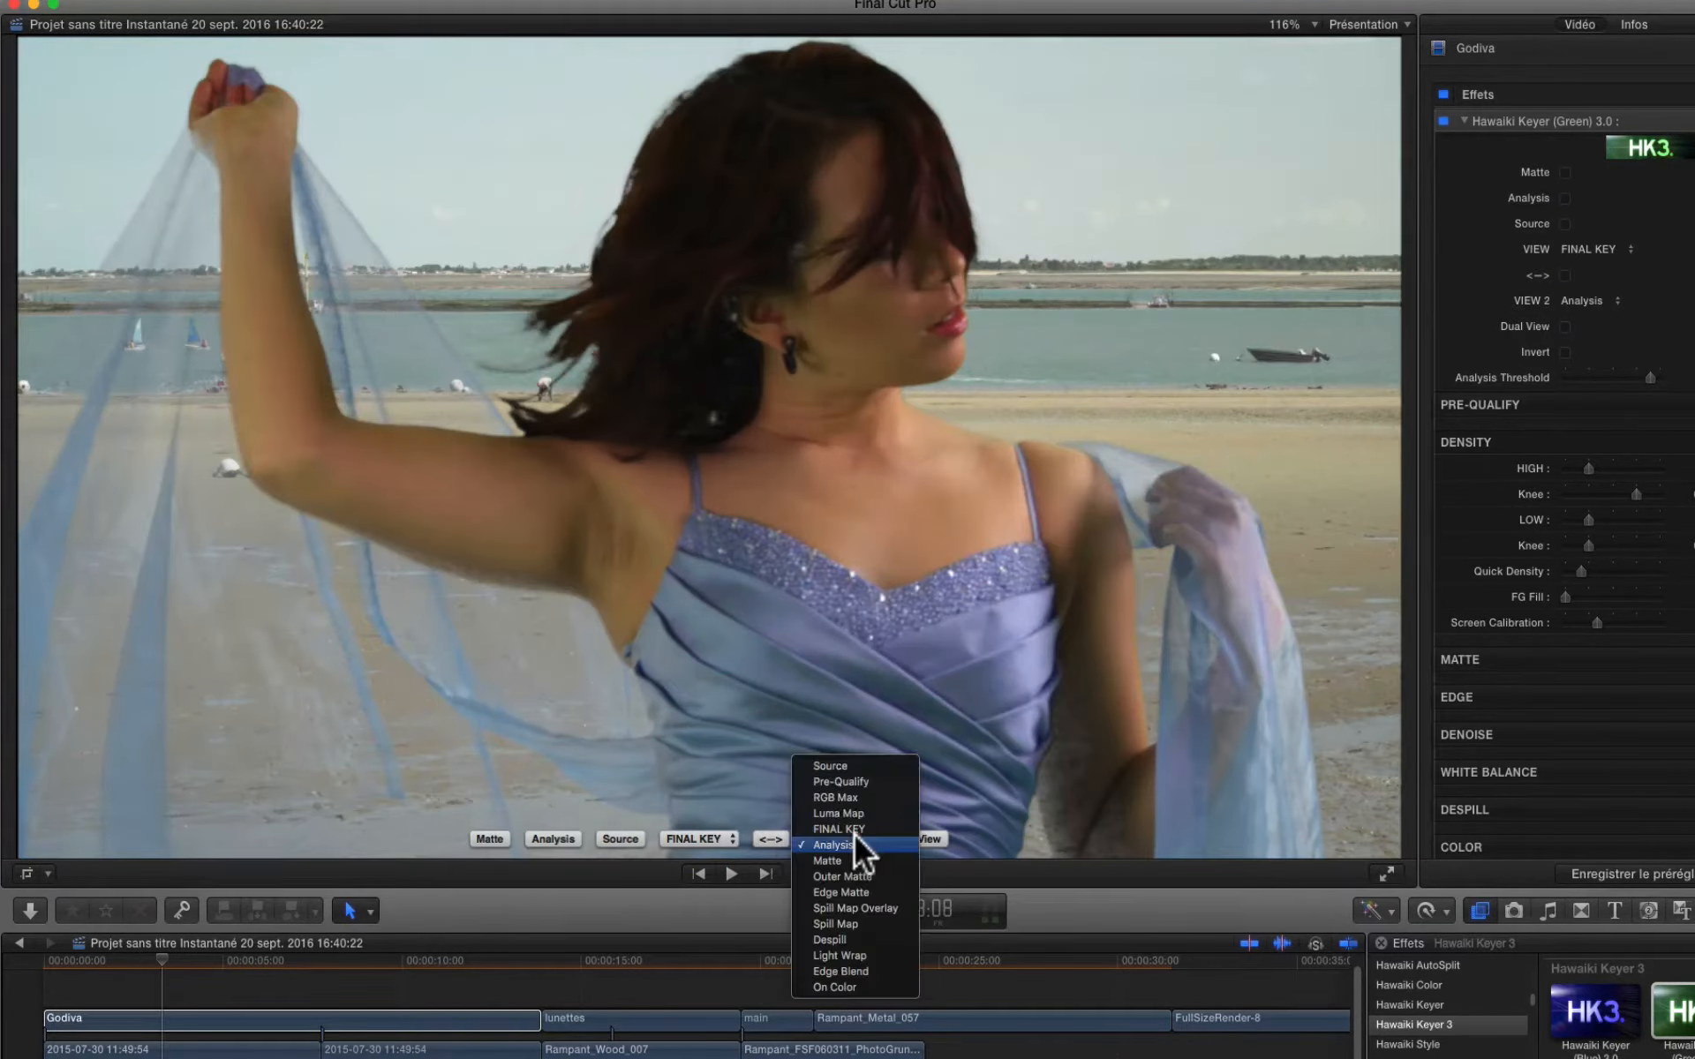
{"action": "left_click", "coordinate": [856, 812]}
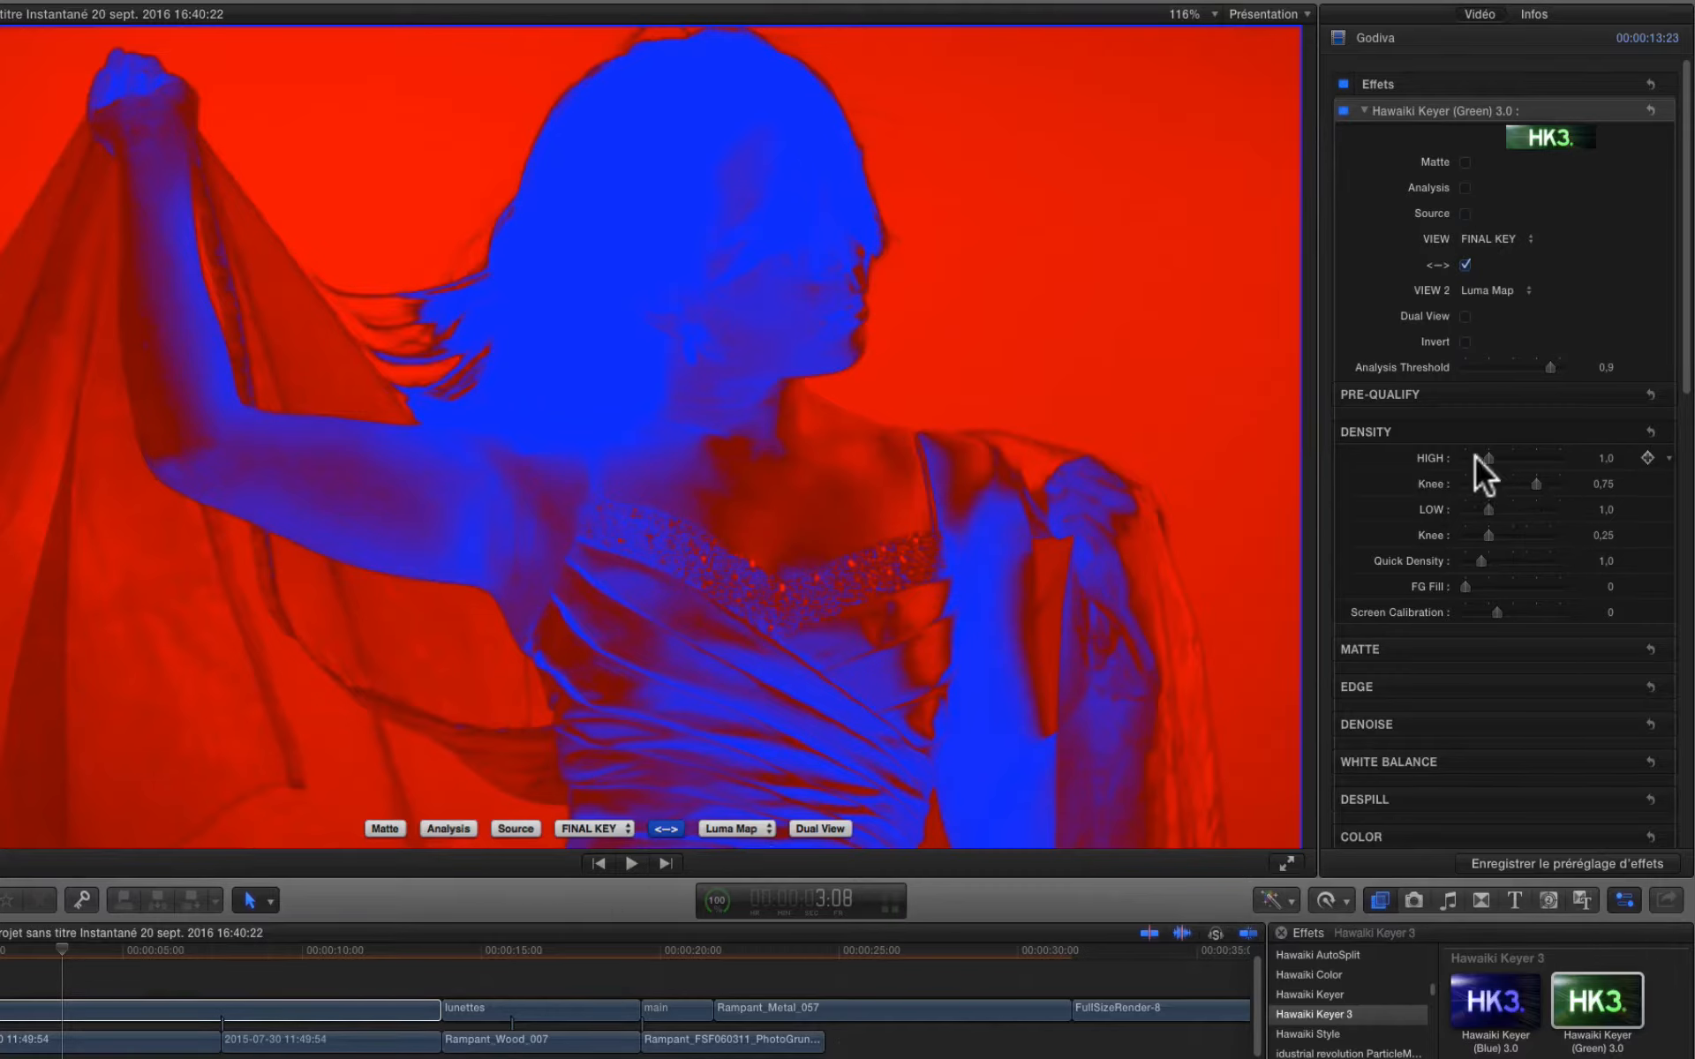
Set VIEW 2 to Analysis and raise the keyer's Density HIGH value to 1,2
{"action": "left_click", "coordinate": [738, 828]}
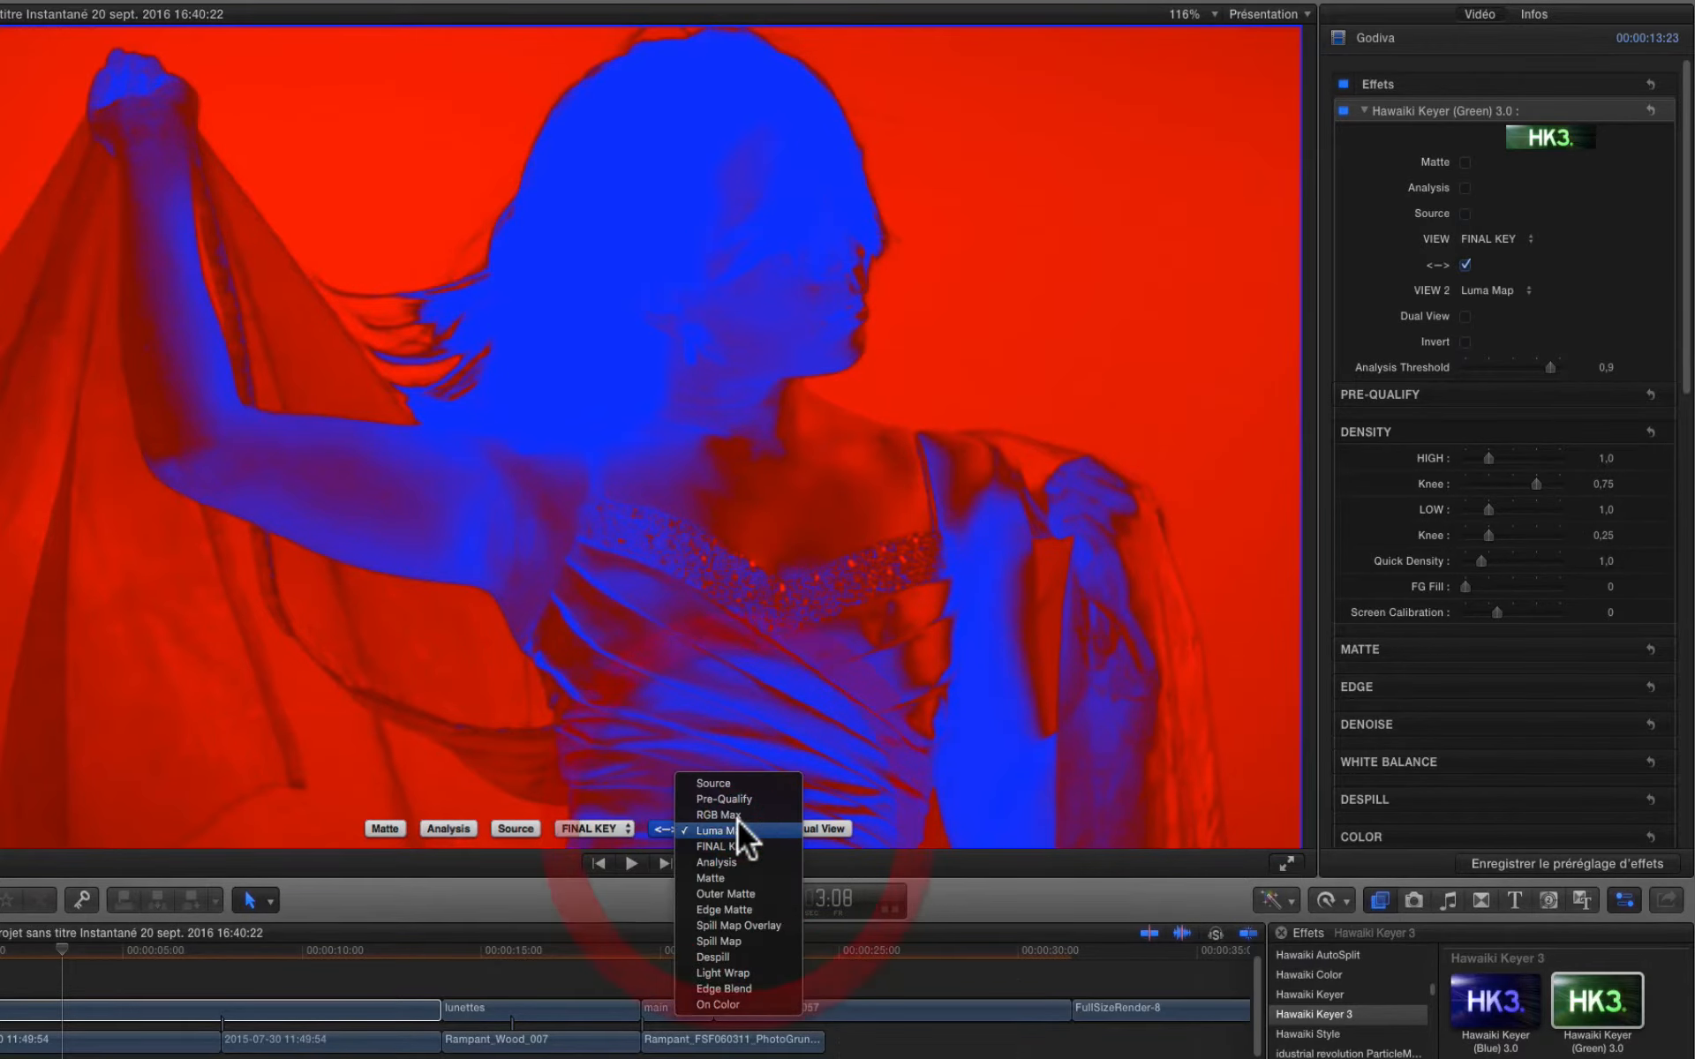
{"action": "left_click", "coordinate": [738, 864]}
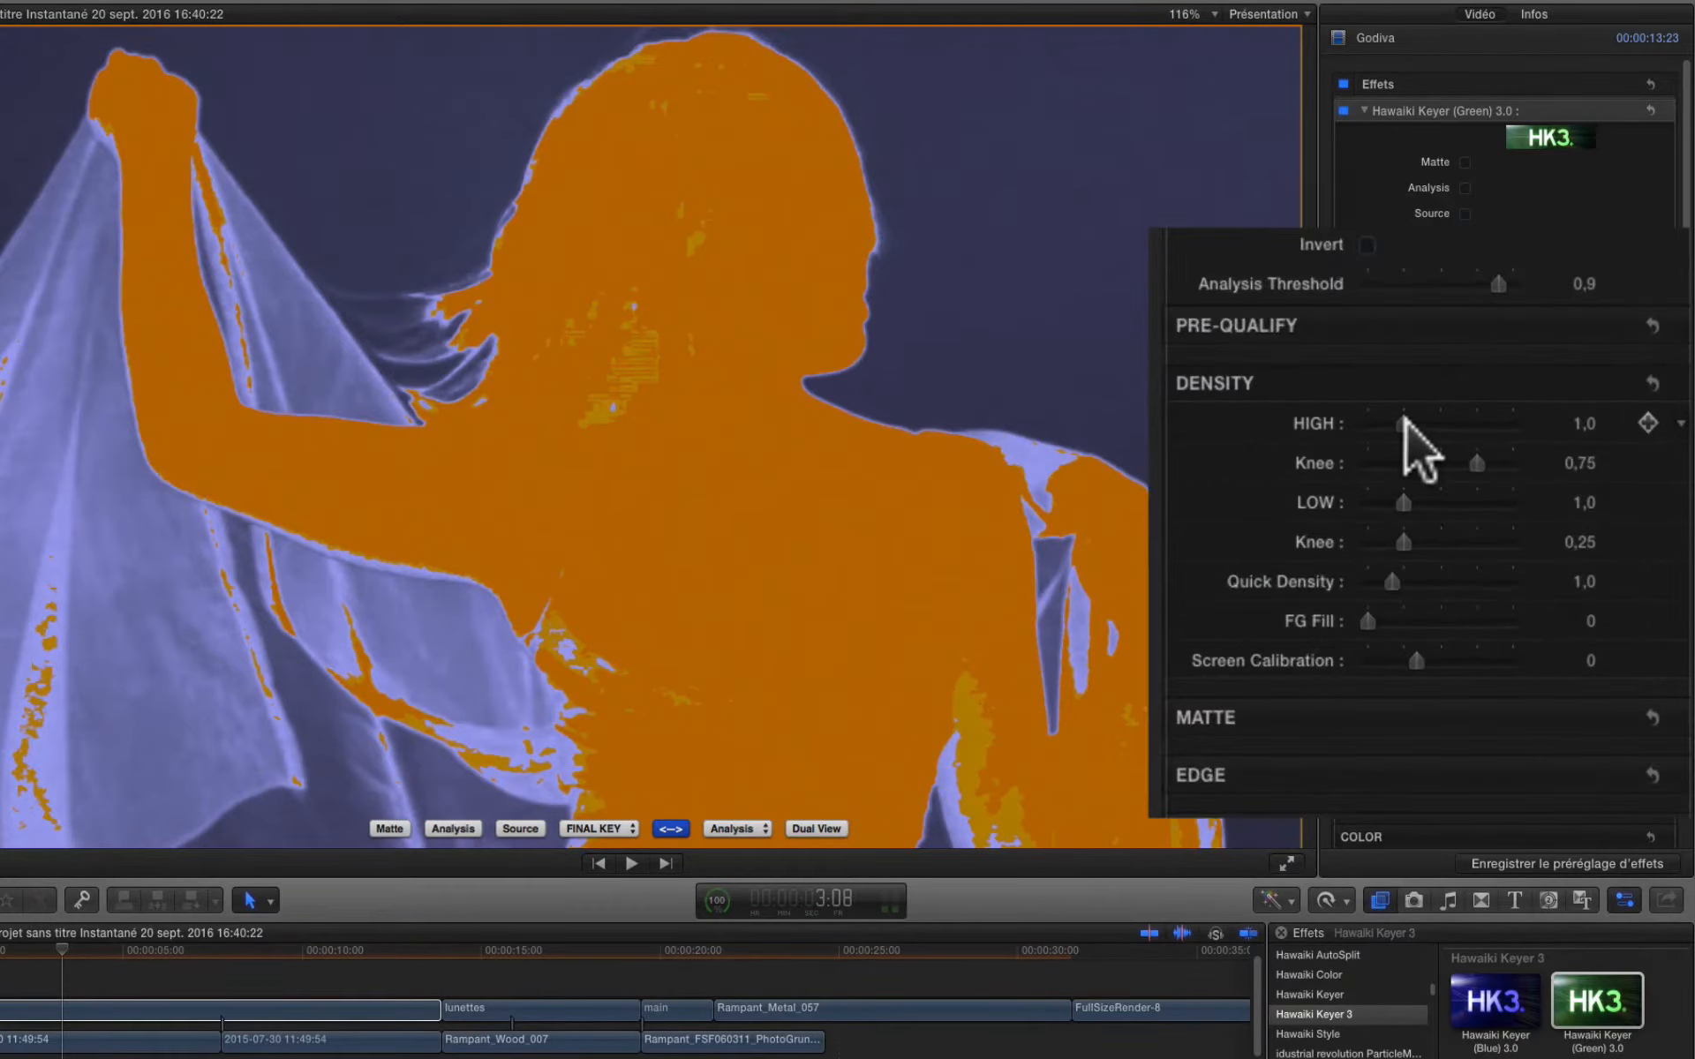
{"action": "left_click_drag", "start_coordinate": [1405, 419], "coordinate": [1411, 421]}
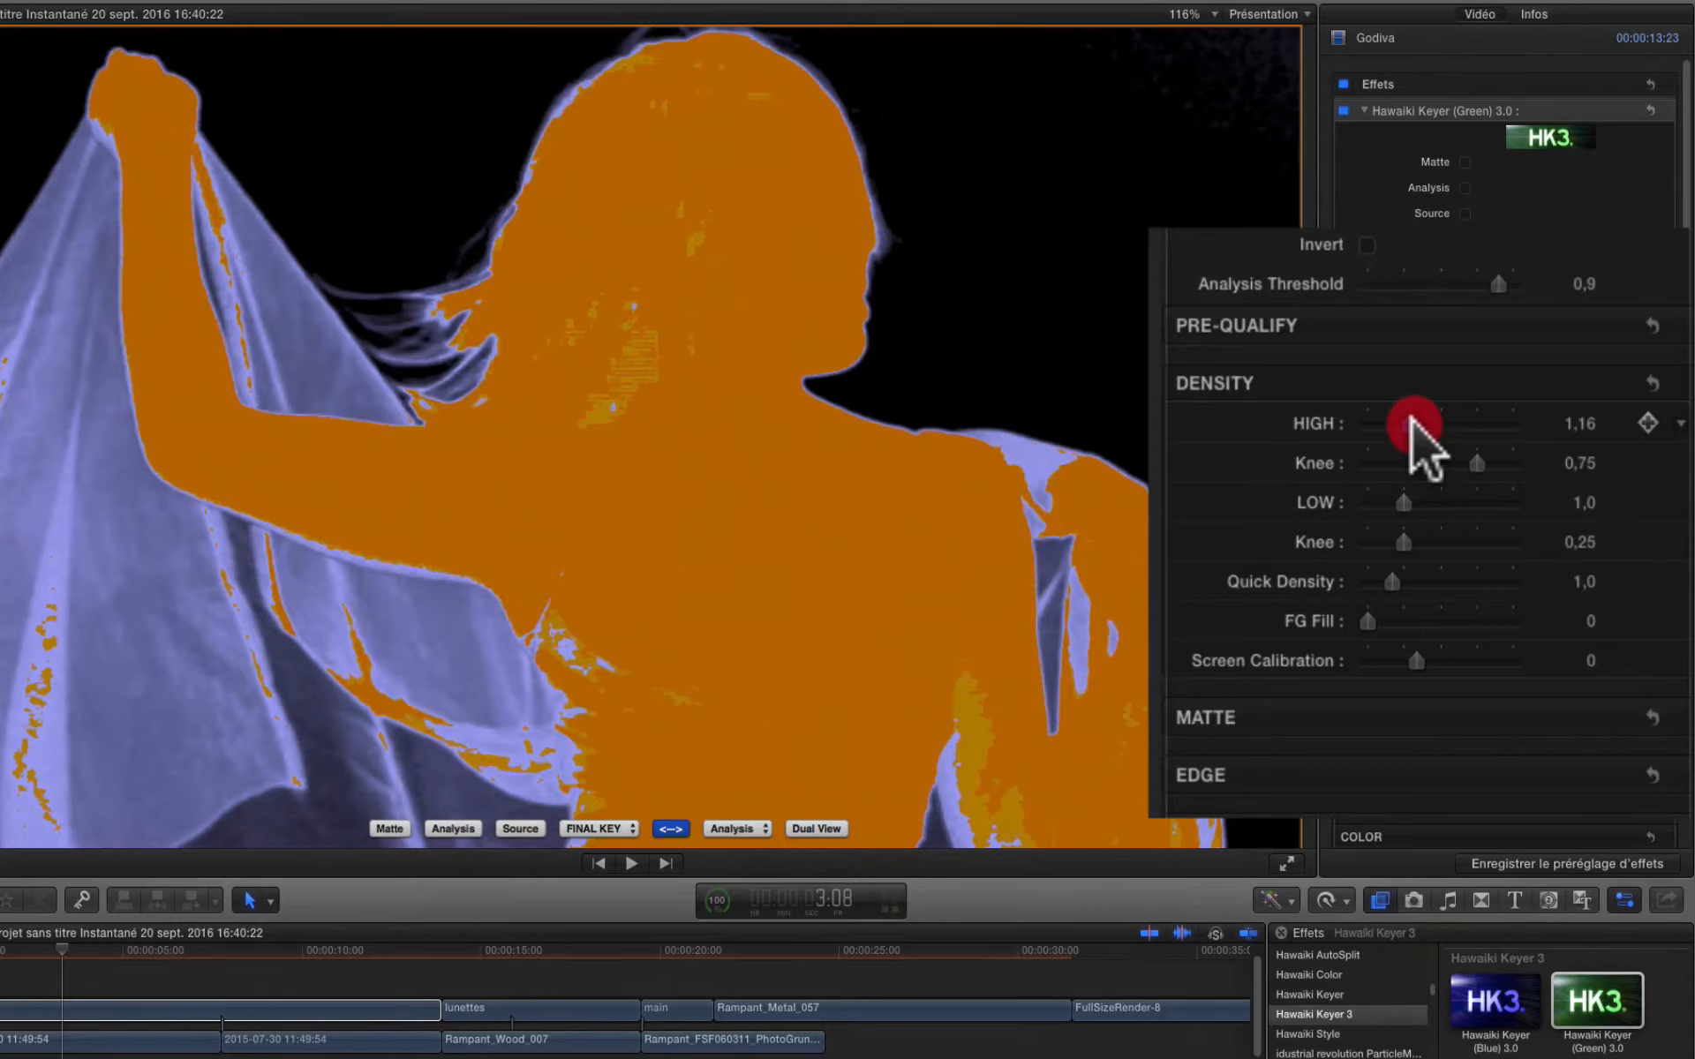
{"action": "mouse_move", "coordinate": [1410, 422]}
{"action": "left_mouse_down"}
{"action": "mouse_move", "coordinate": [1506, 424]}
{"action": "mouse_move", "coordinate": [1409, 422]}
{"action": "left_mouse_up"}
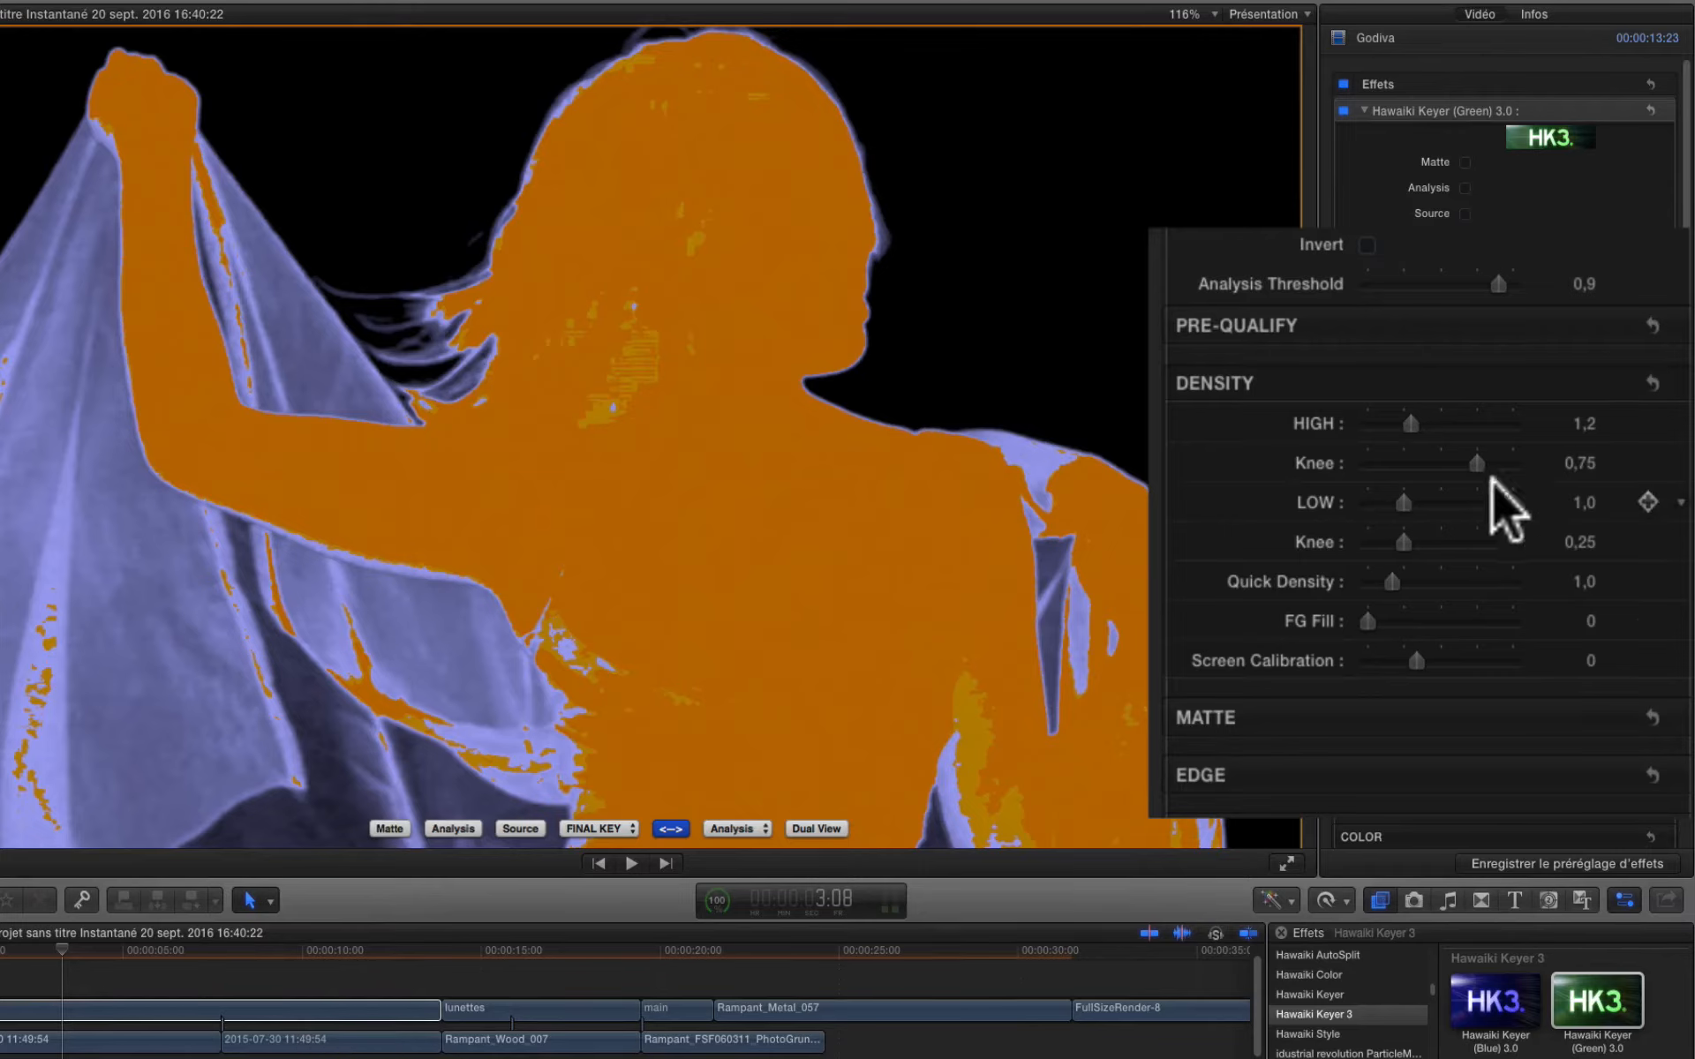
Set the Density LOW Knee to 0,32 and FG Fill to 0,45, and switch back to the final key view
{"action": "left_click_drag", "start_coordinate": [1402, 545], "coordinate": [1412, 542]}
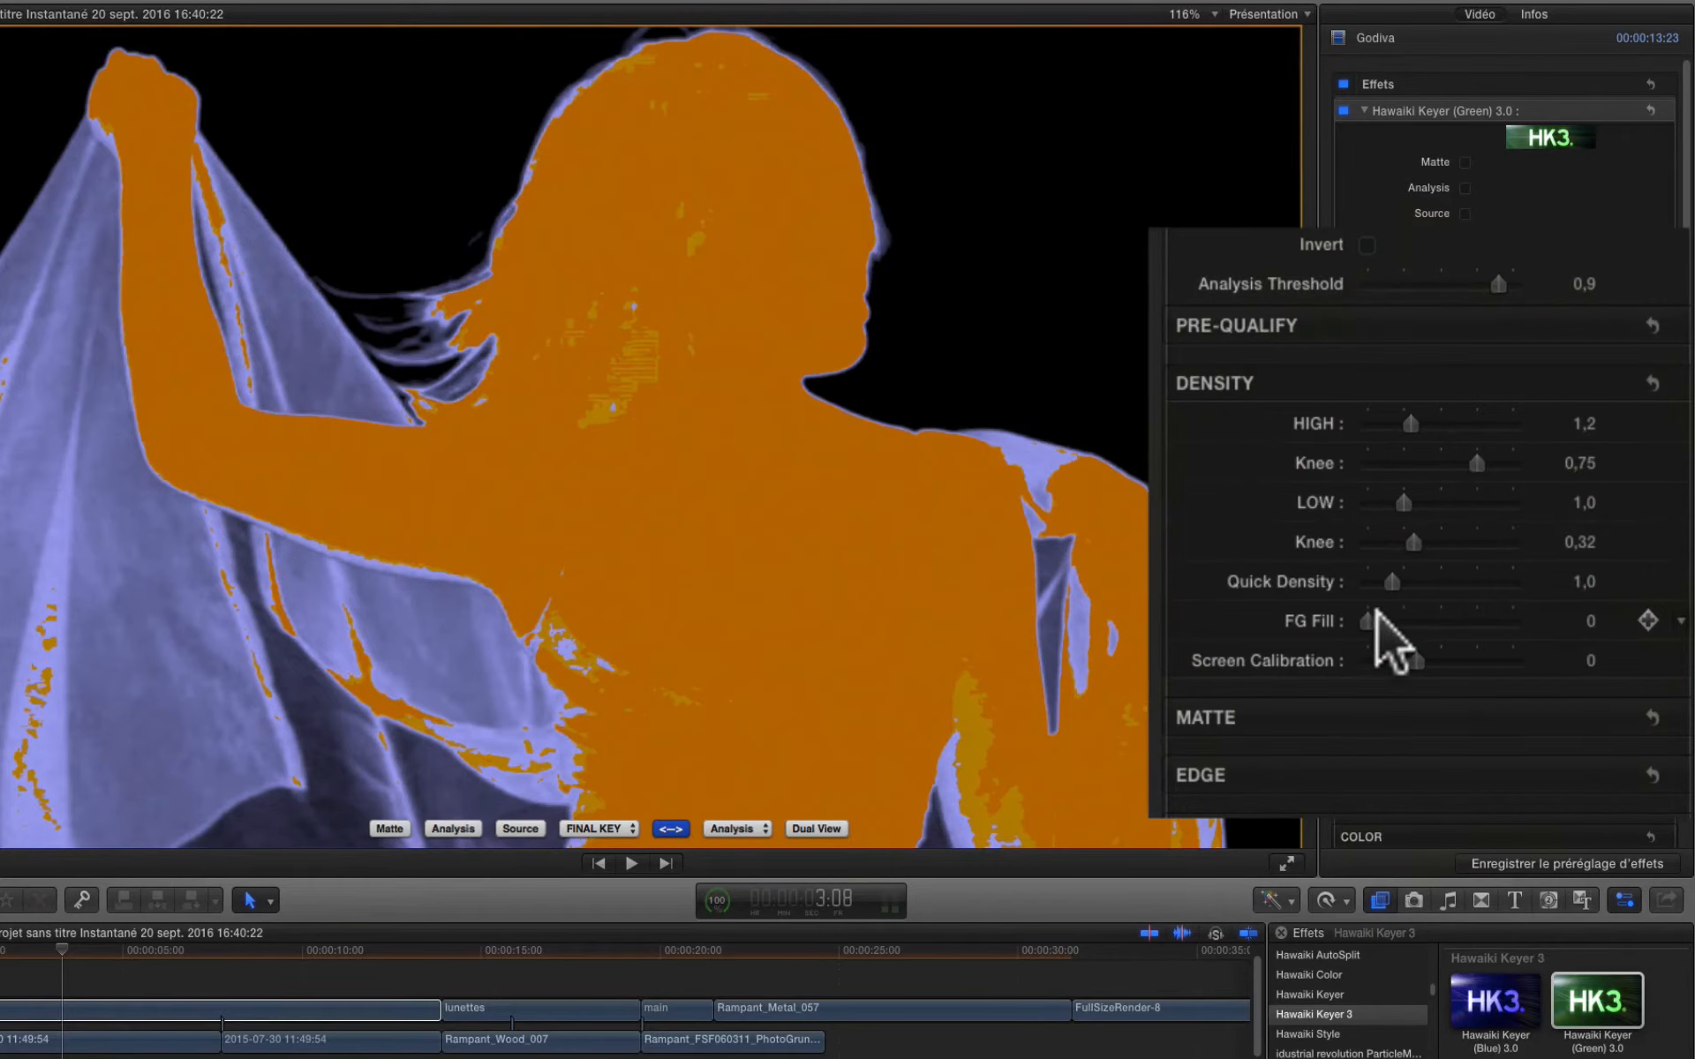
{"action": "left_click_drag", "start_coordinate": [1369, 620], "coordinate": [1397, 592]}
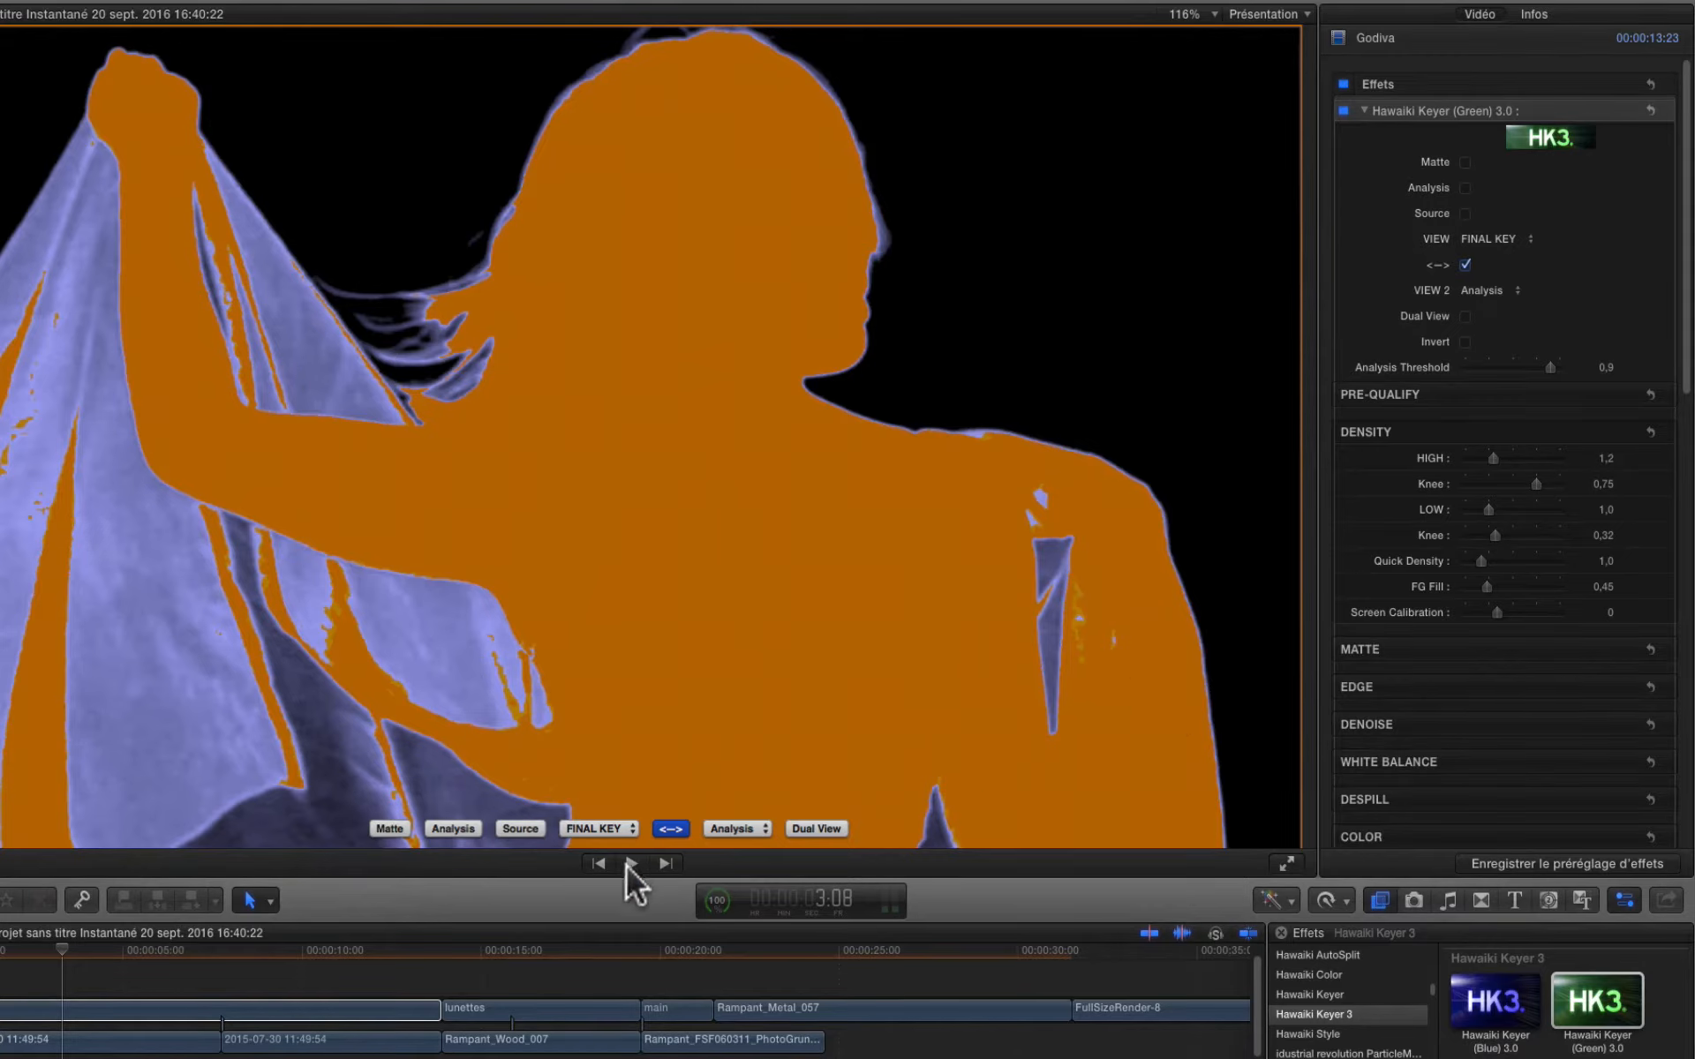
{"action": "left_click", "coordinate": [655, 826]}
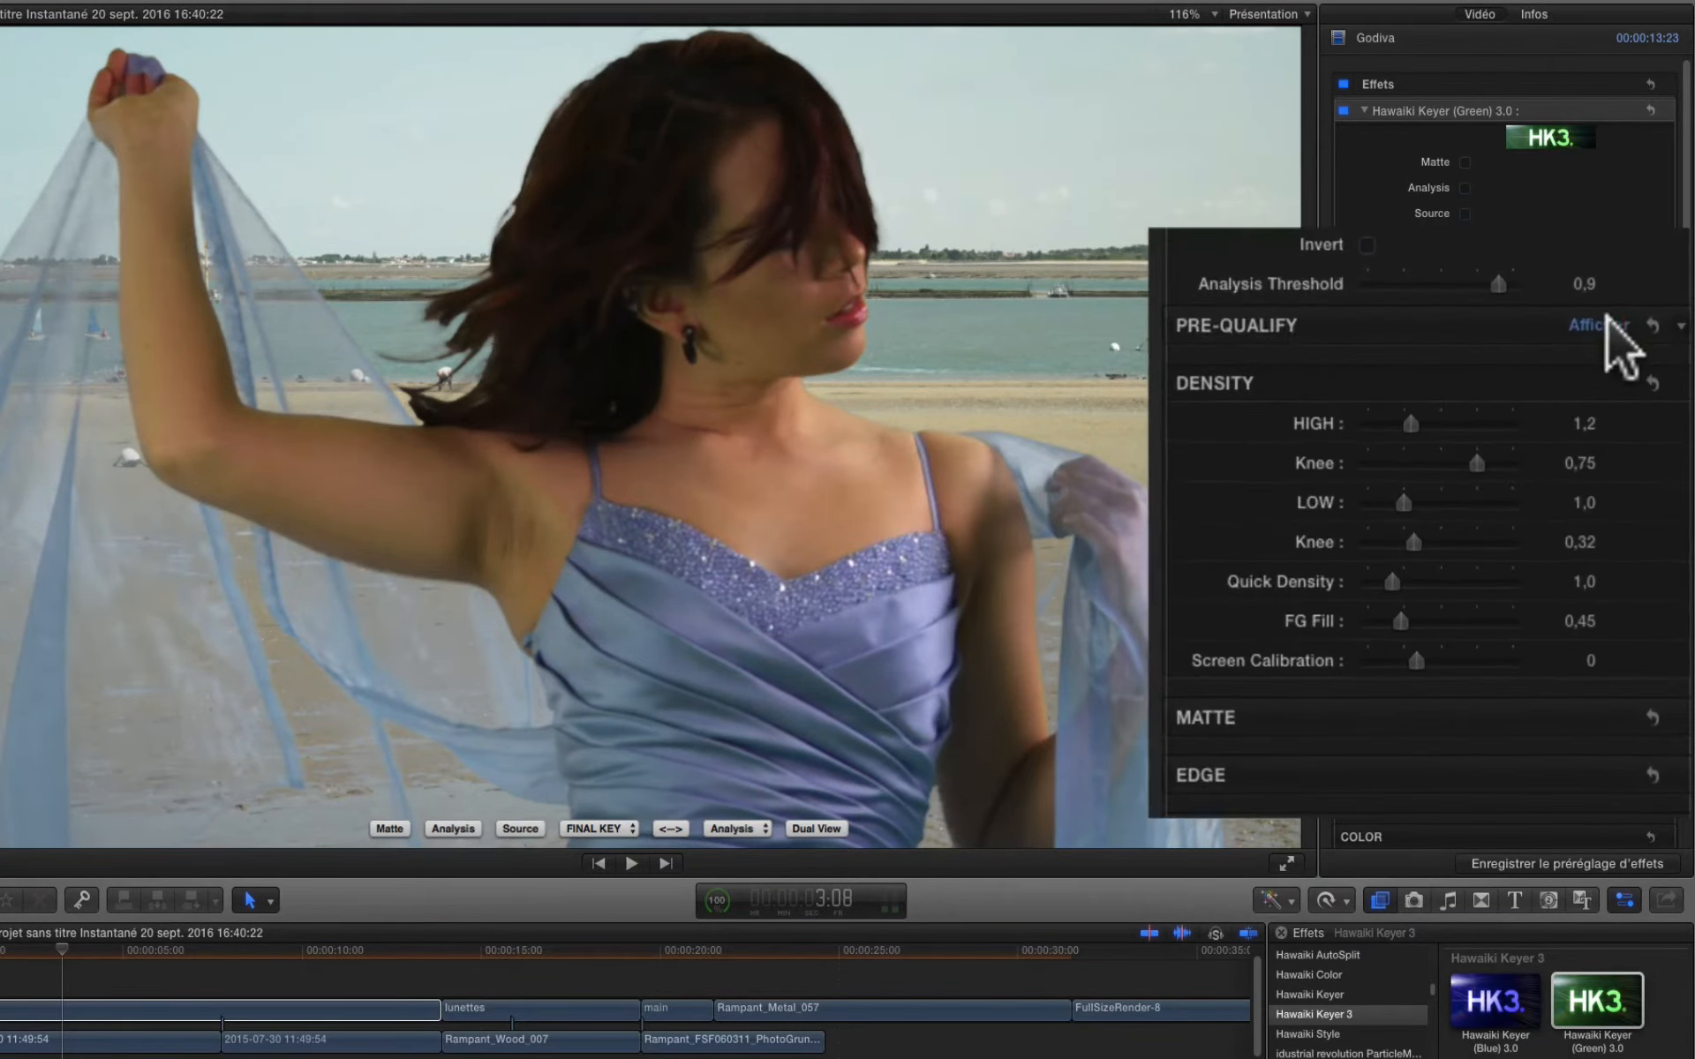
Expand the PRE-QUALIFY parameters and set Auto Balance to 1,99
{"action": "left_click", "coordinate": [1607, 340]}
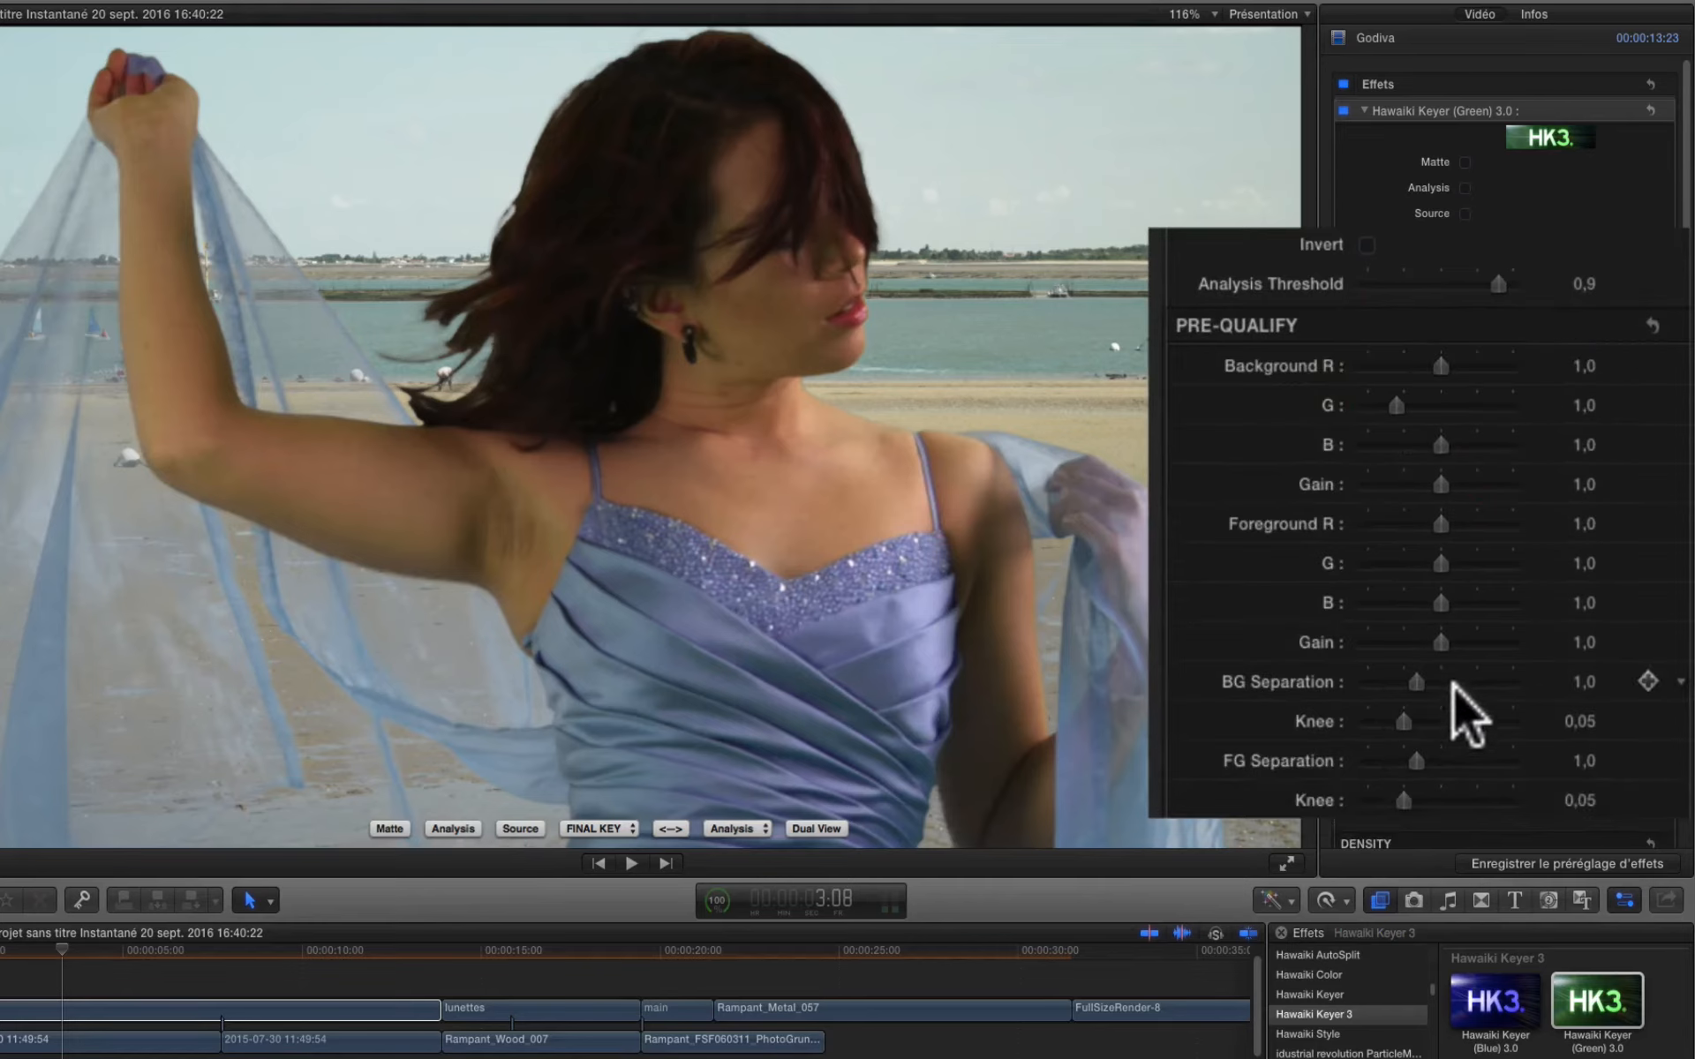
{"action": "scroll", "coordinate": [1449, 711], "scroll_direction": "down", "scroll_amount": 5}
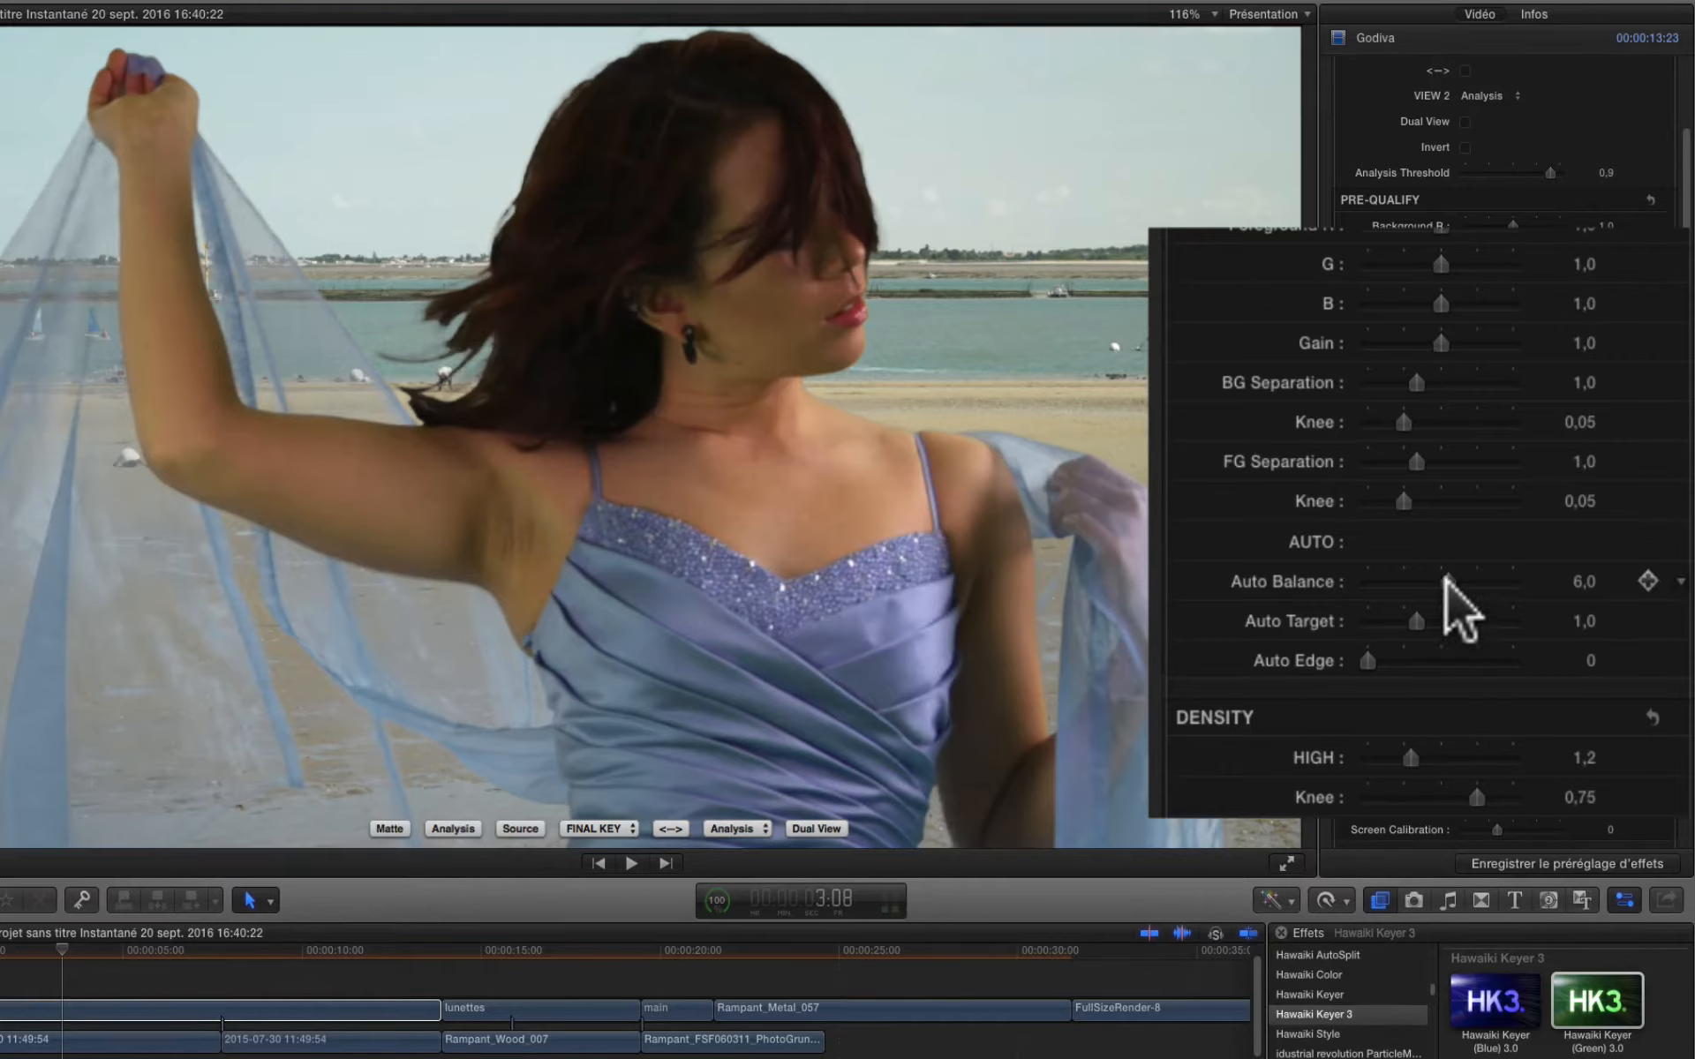
{"action": "left_click_drag", "start_coordinate": [1448, 583], "coordinate": [1378, 588]}
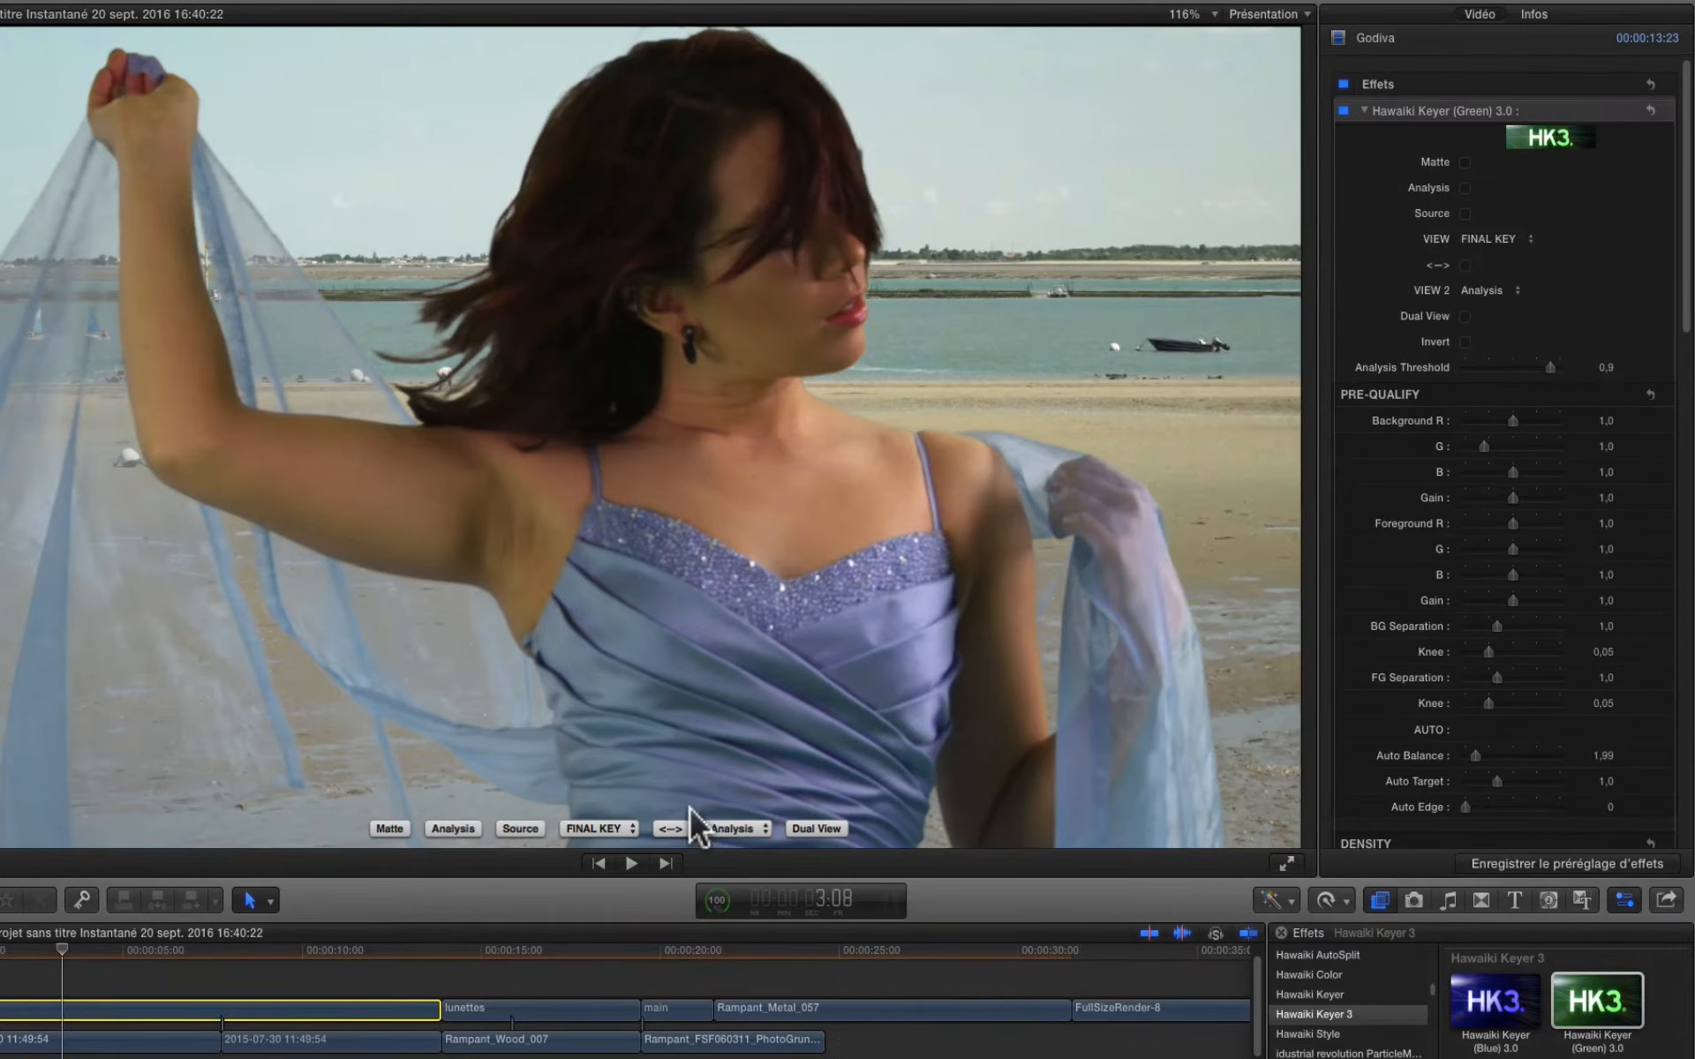
Compare the final key with the Analysis view set as VIEW 2, and leave the keyer's Analysis display on
{"action": "left_click", "coordinate": [728, 829]}
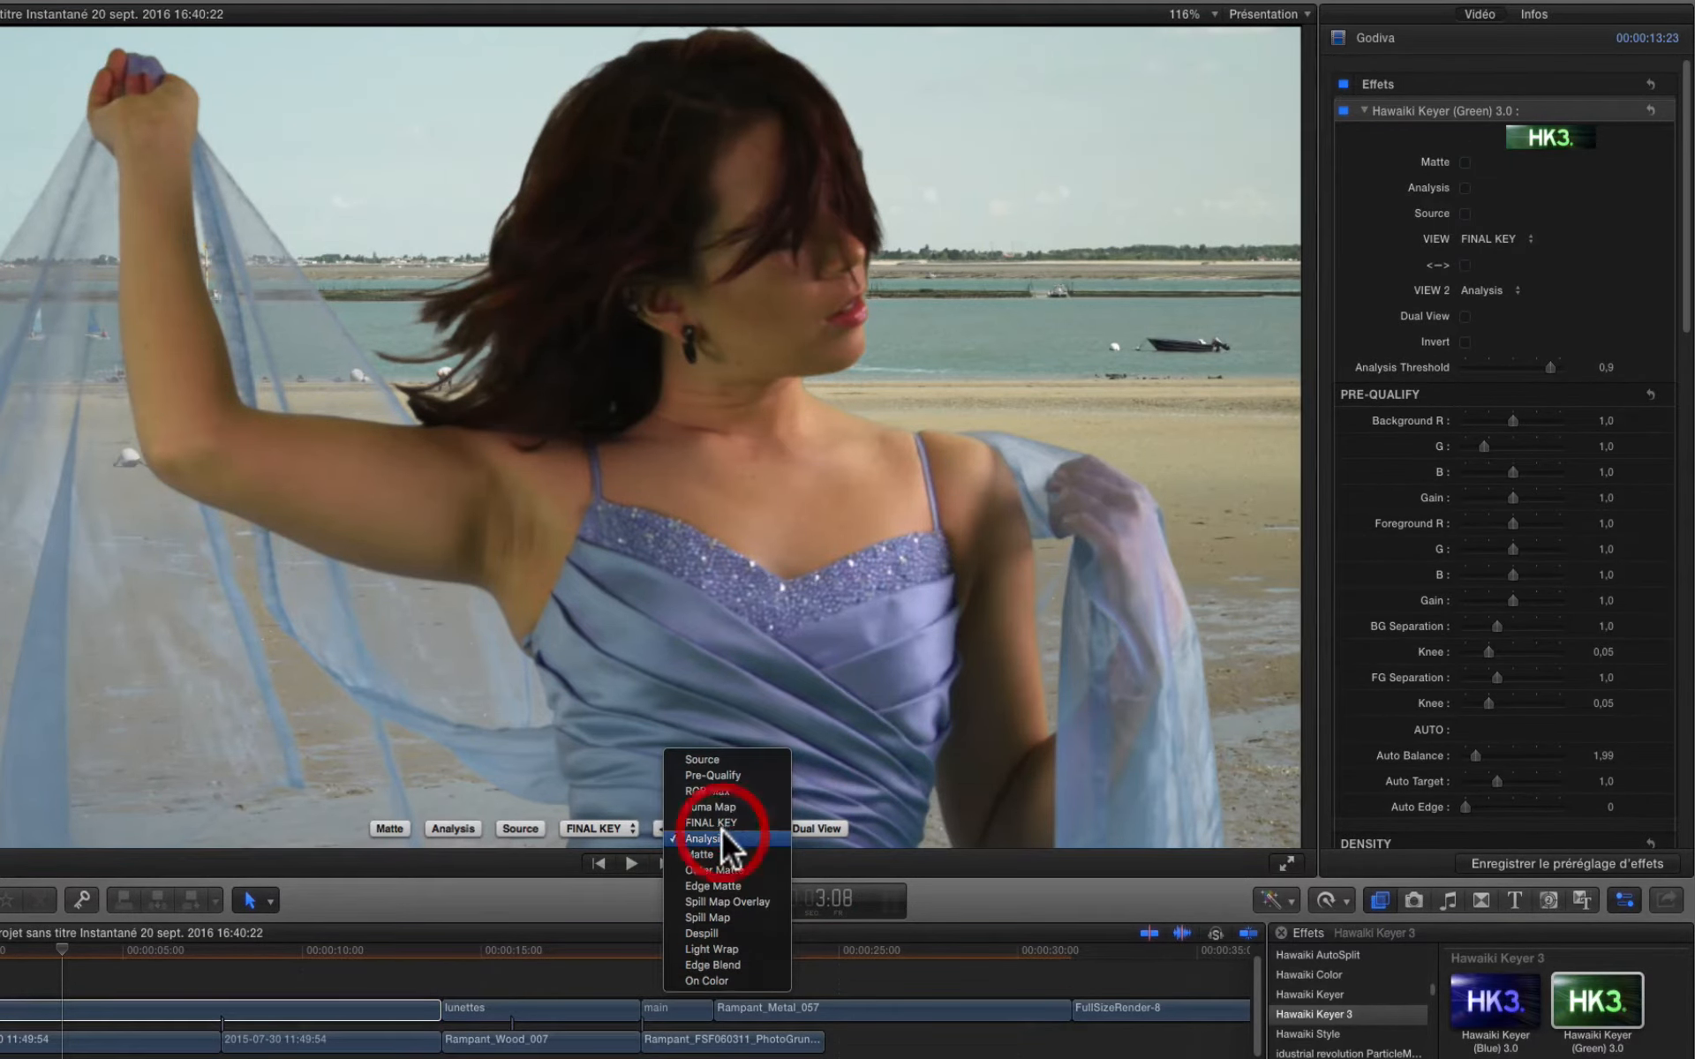
{"action": "left_click", "coordinate": [723, 837]}
{"action": "left_click", "coordinate": [671, 829]}
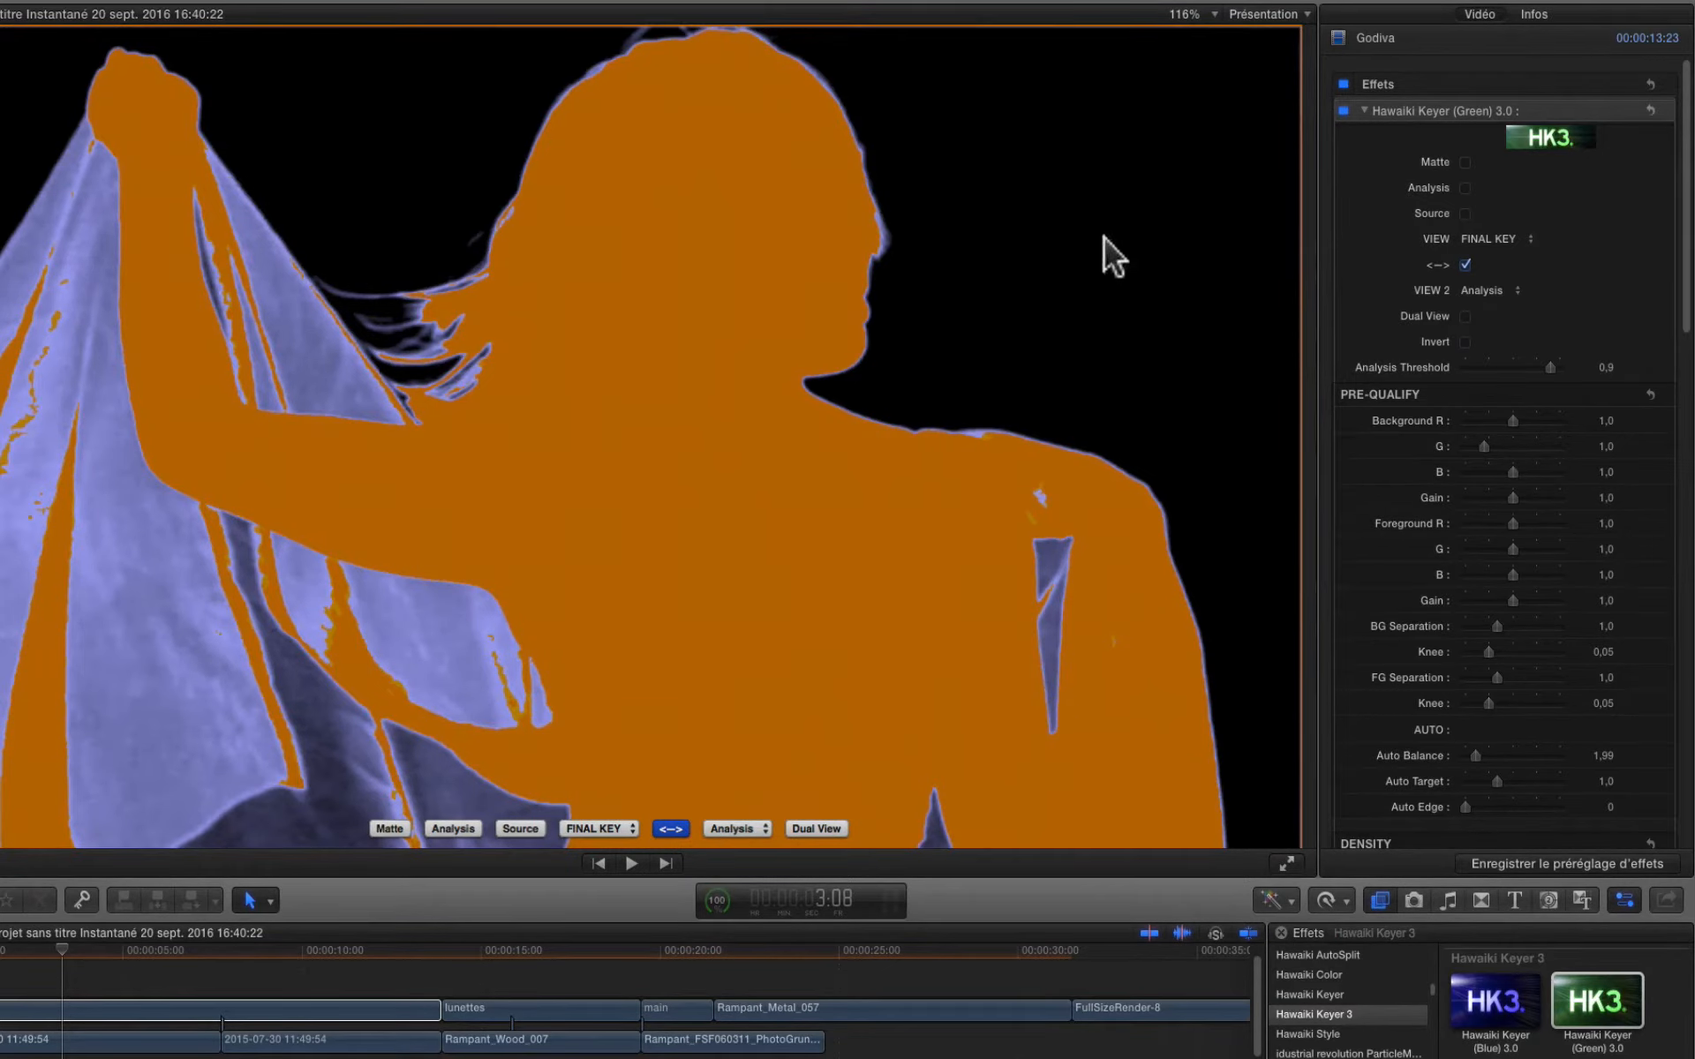
{"action": "left_click", "coordinate": [671, 829]}
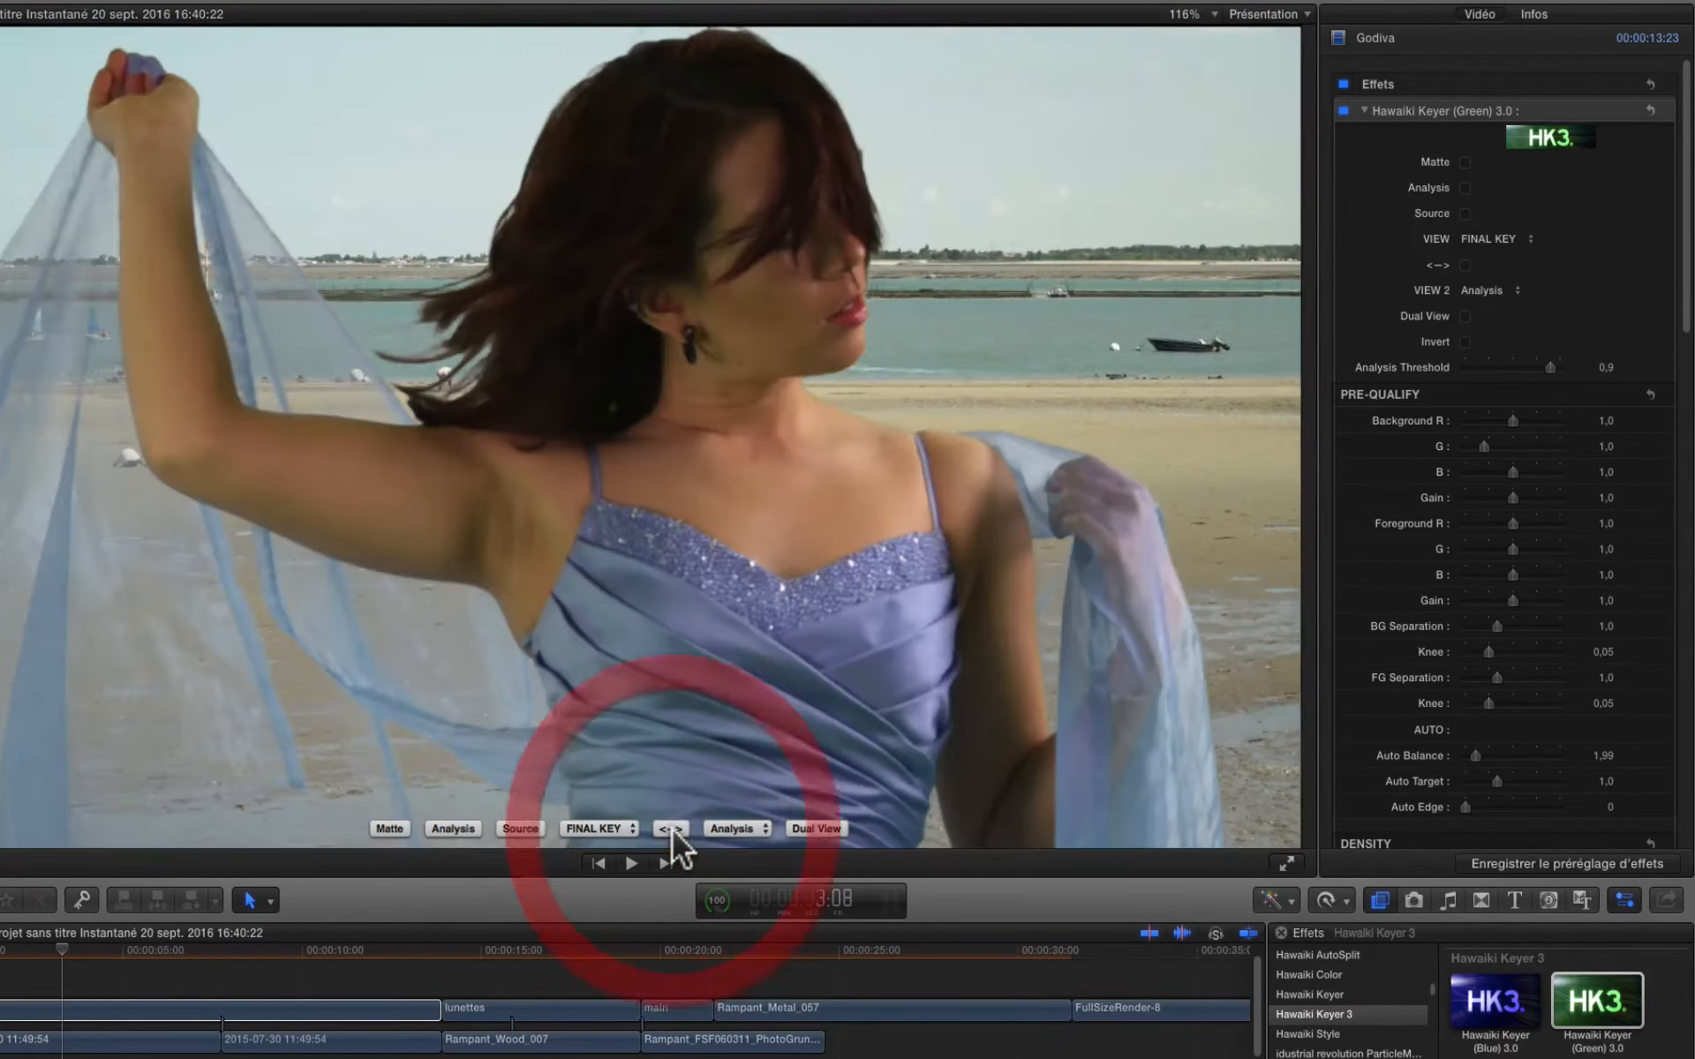
{"action": "left_click", "coordinate": [454, 829]}
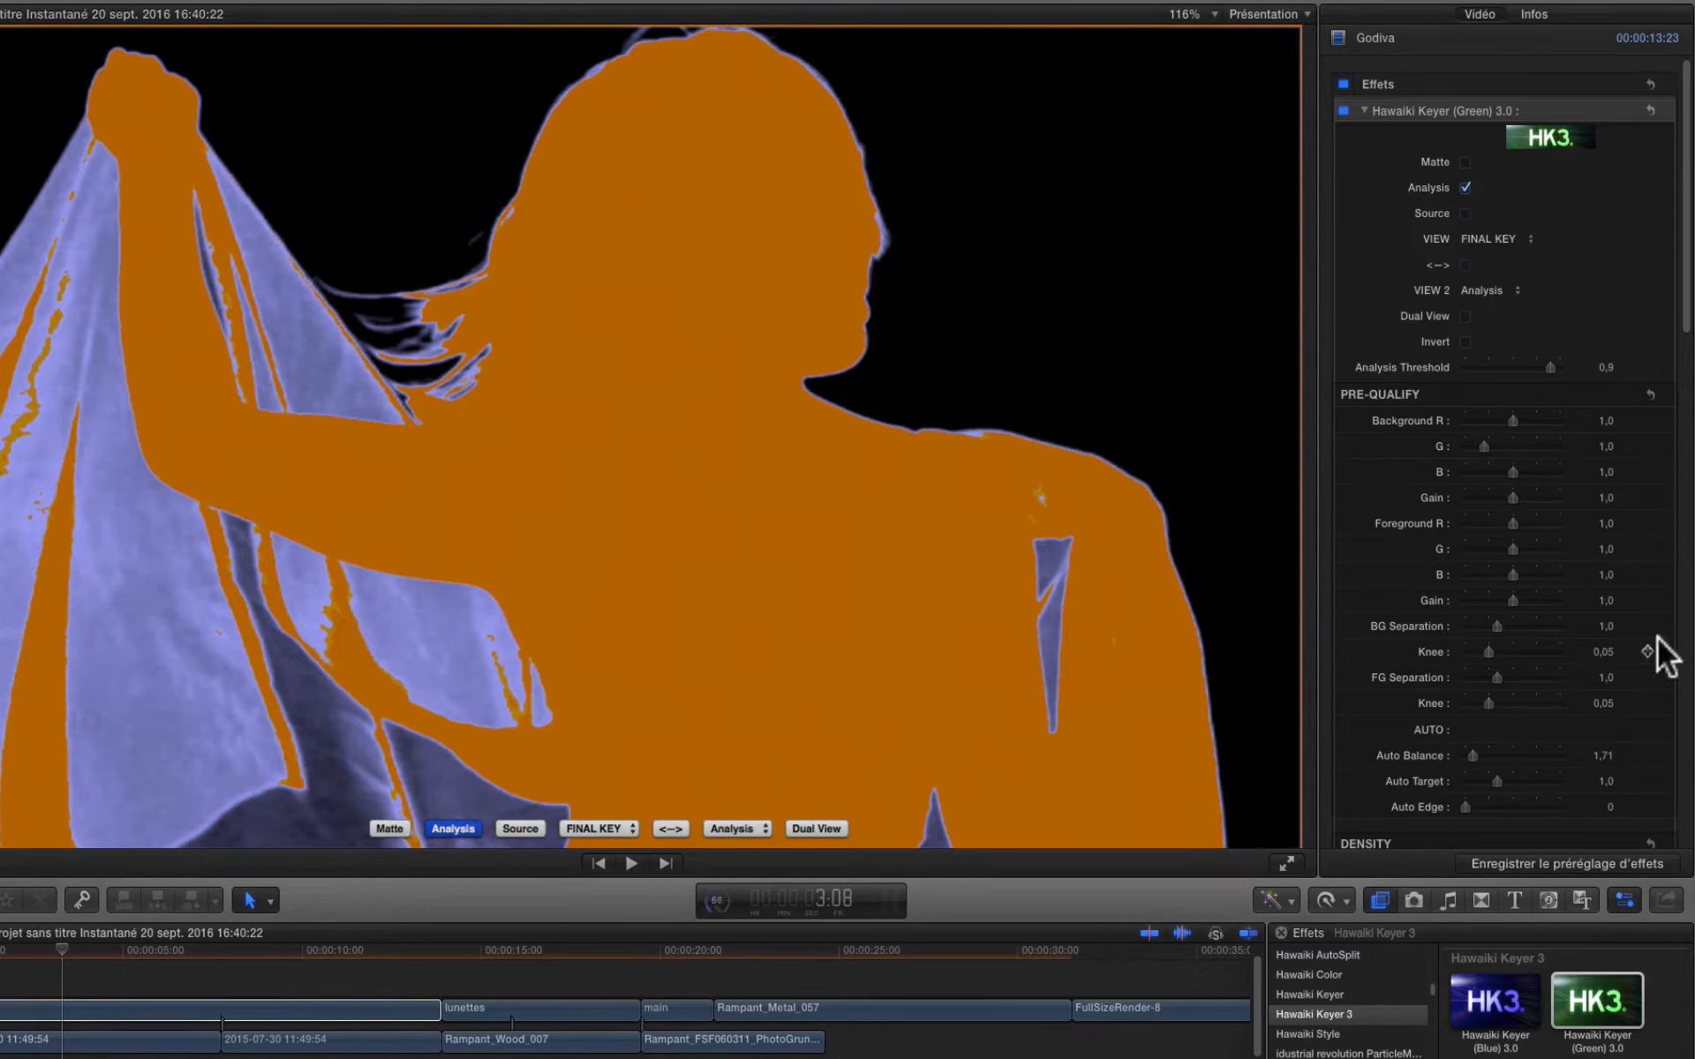
Enable MATTE CLEANER in the keyer's MATTE parameters and set its Amount to 0,14
{"action": "scroll", "coordinate": [1508, 597], "scroll_direction": "down", "scroll_amount": 5}
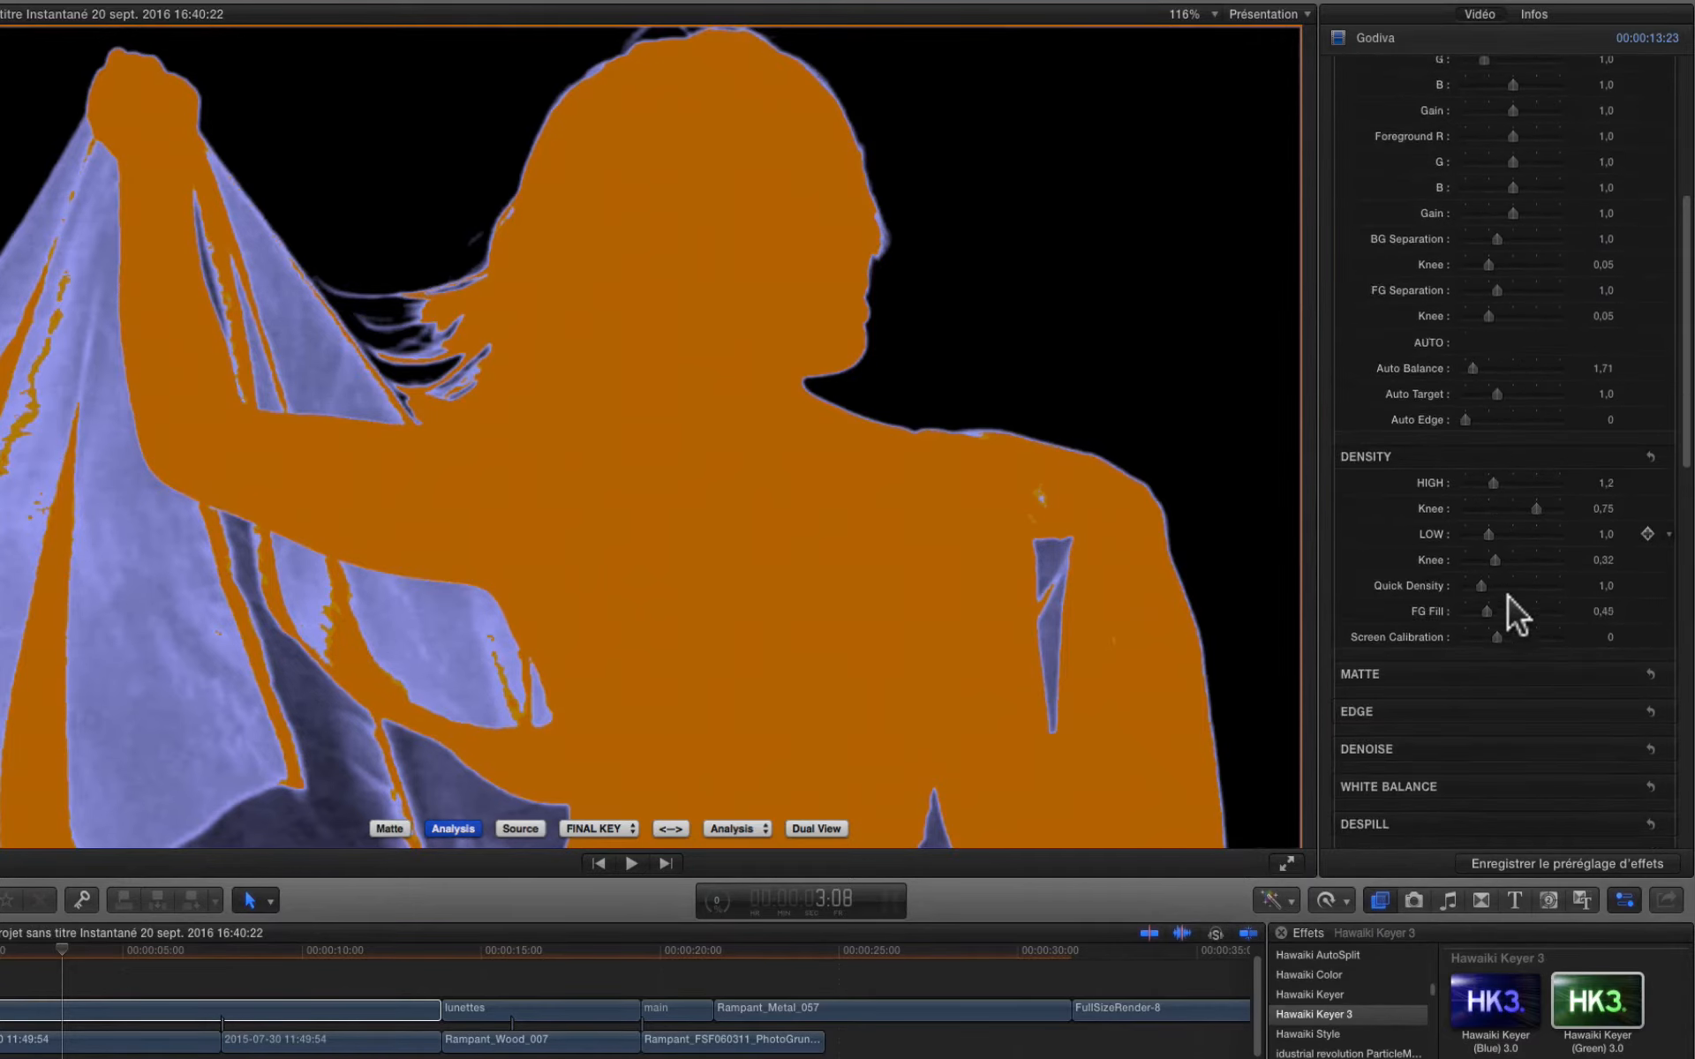
{"action": "left_click", "coordinate": [1606, 669]}
{"action": "scroll", "coordinate": [1589, 666], "scroll_direction": "down", "scroll_amount": 3}
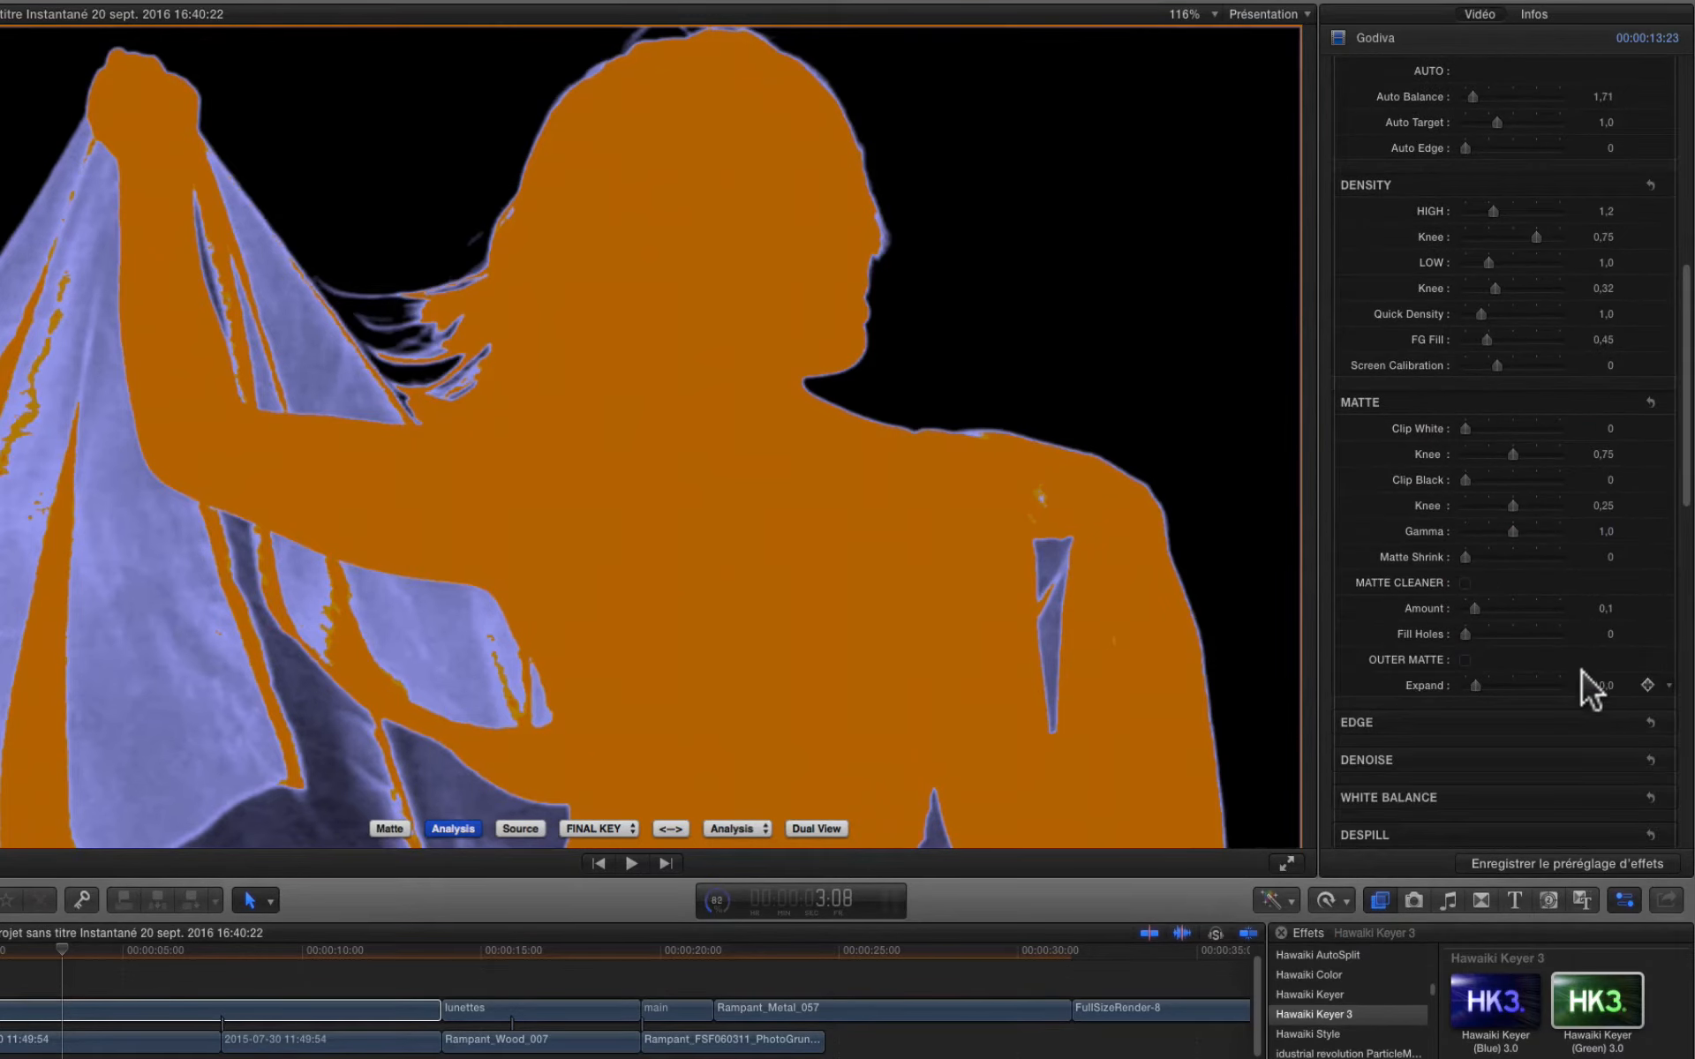
{"action": "left_click", "coordinate": [1387, 590]}
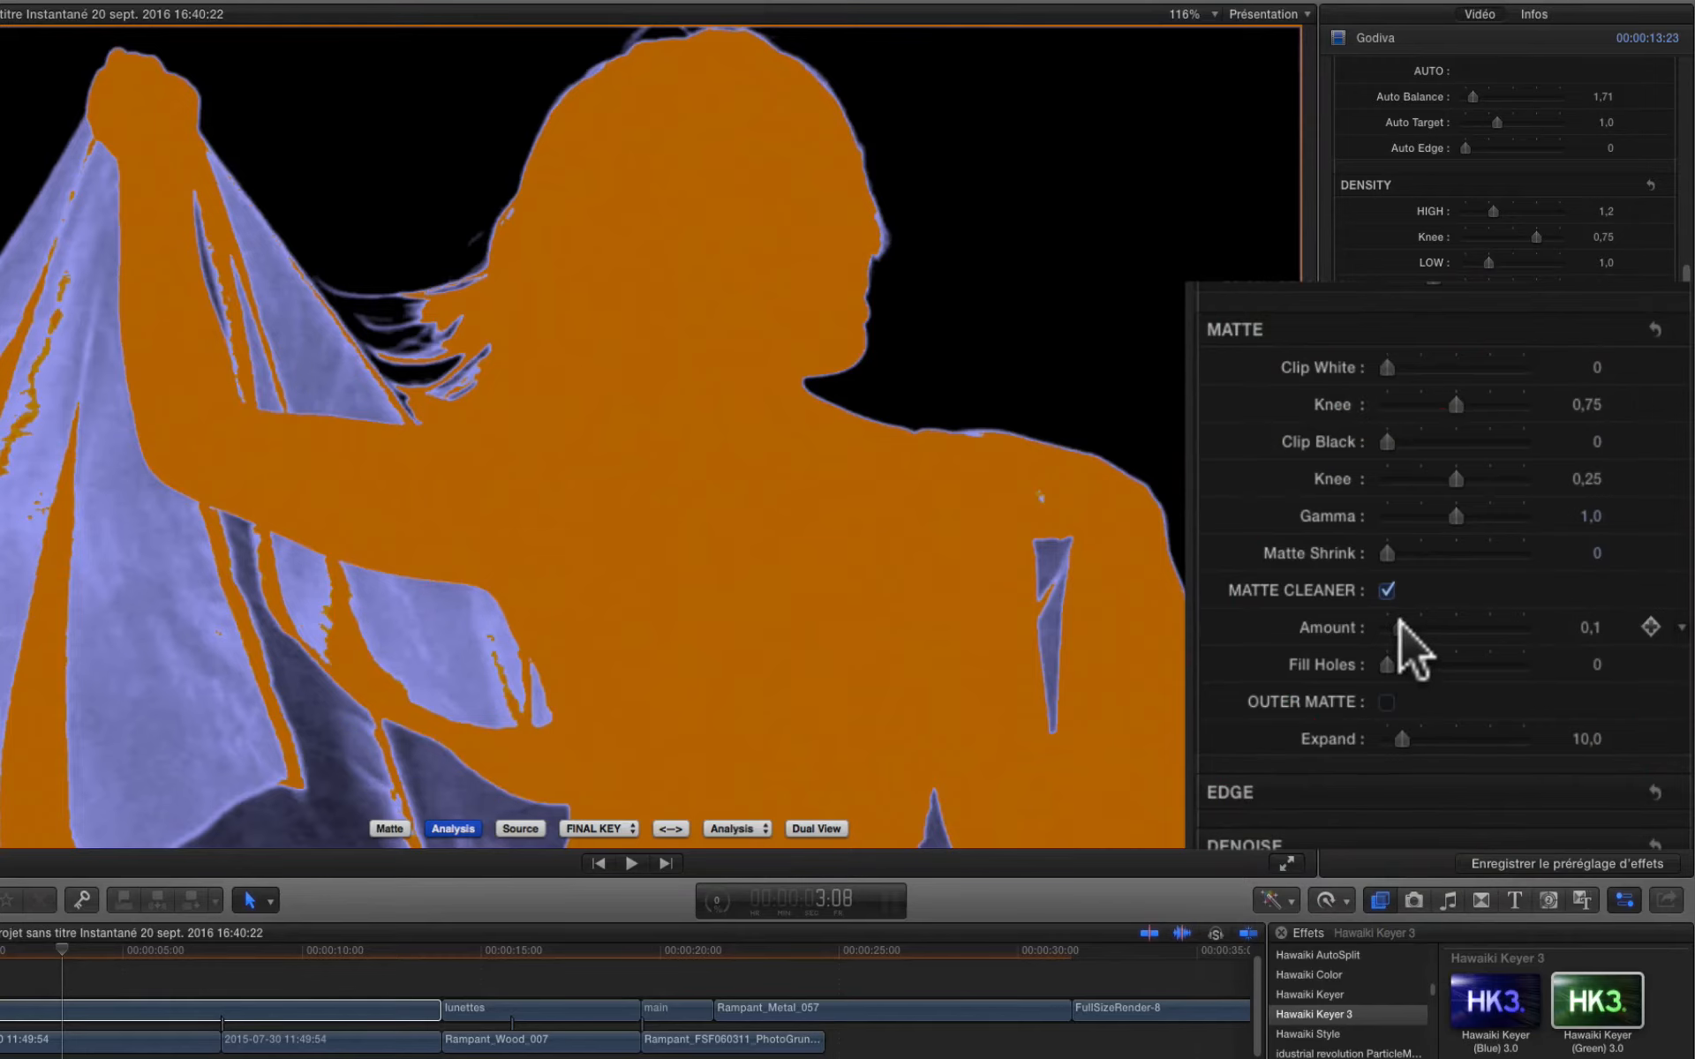
{"action": "left_click_drag", "start_coordinate": [1400, 623], "coordinate": [1406, 625]}
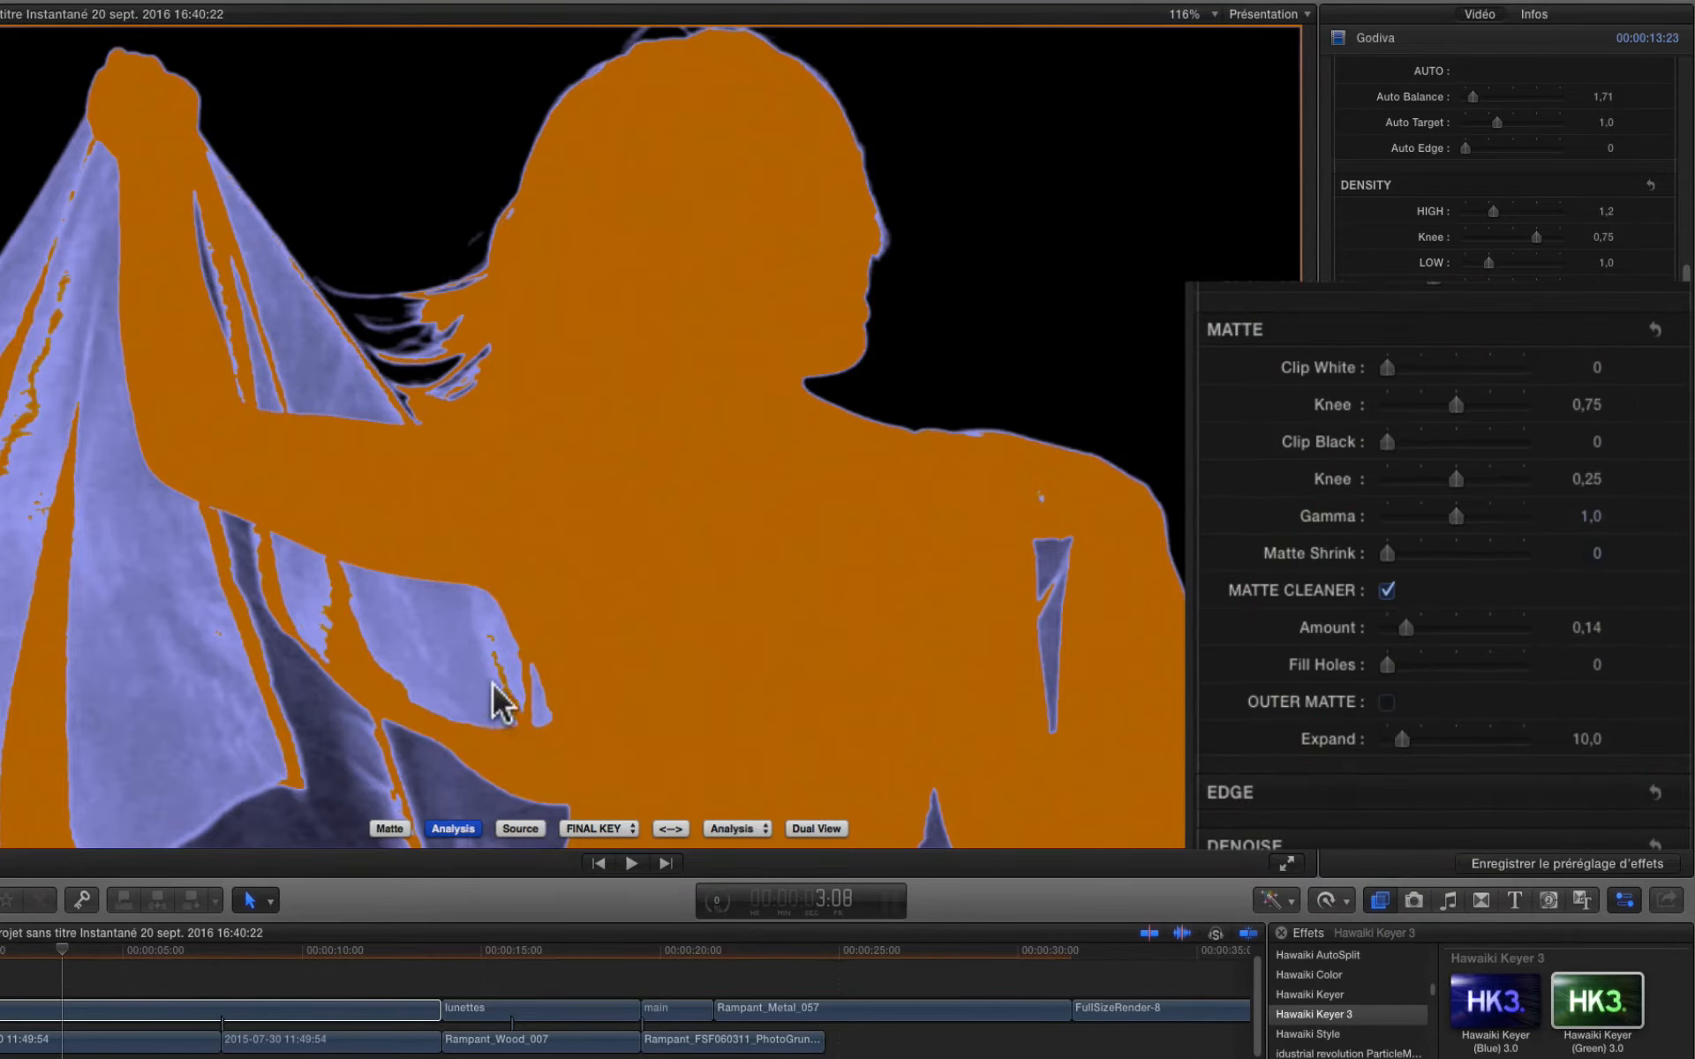
Set the MATTE CLEANER Amount to 0,19 and Fill Holes to 2,68, and turn off the Analysis display
{"action": "left_click", "coordinate": [1406, 623]}
{"action": "mouse_move", "coordinate": [1405, 623]}
{"action": "left_mouse_down"}
{"action": "mouse_move", "coordinate": [1380, 627]}
{"action": "mouse_move", "coordinate": [1412, 627]}
{"action": "left_mouse_up"}
{"action": "left_click", "coordinate": [1391, 668]}
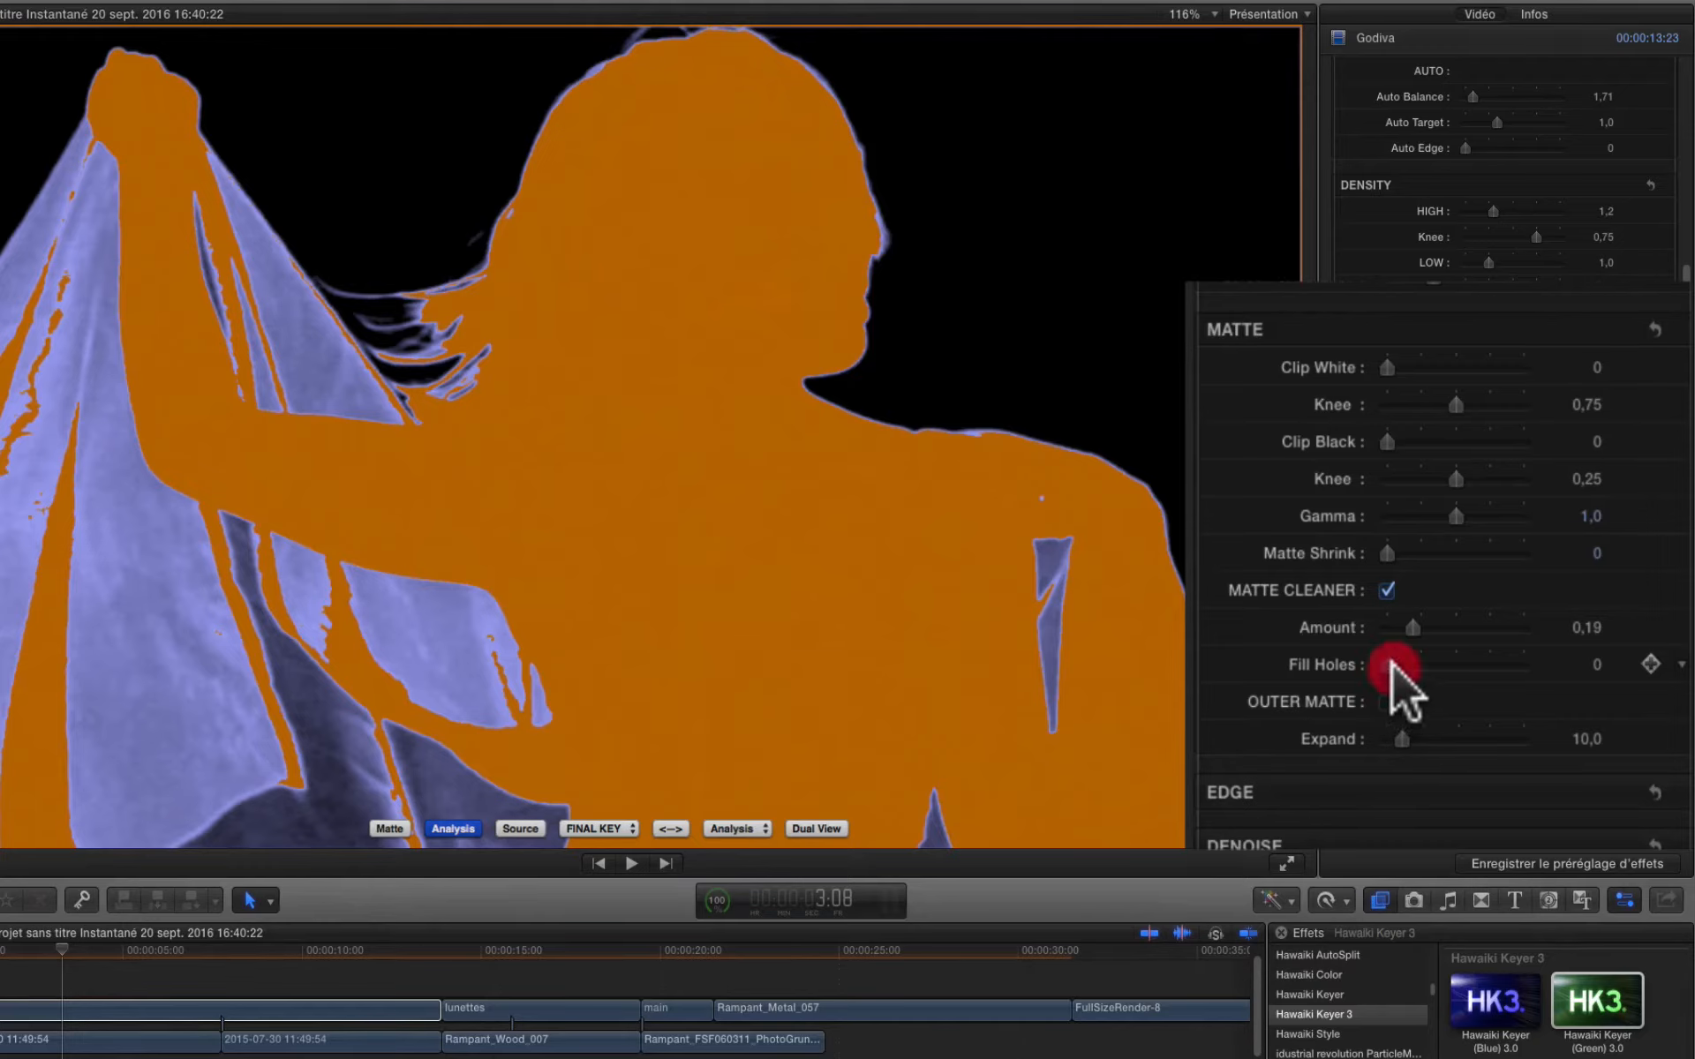
{"action": "left_click_drag", "start_coordinate": [1391, 667], "coordinate": [1428, 675]}
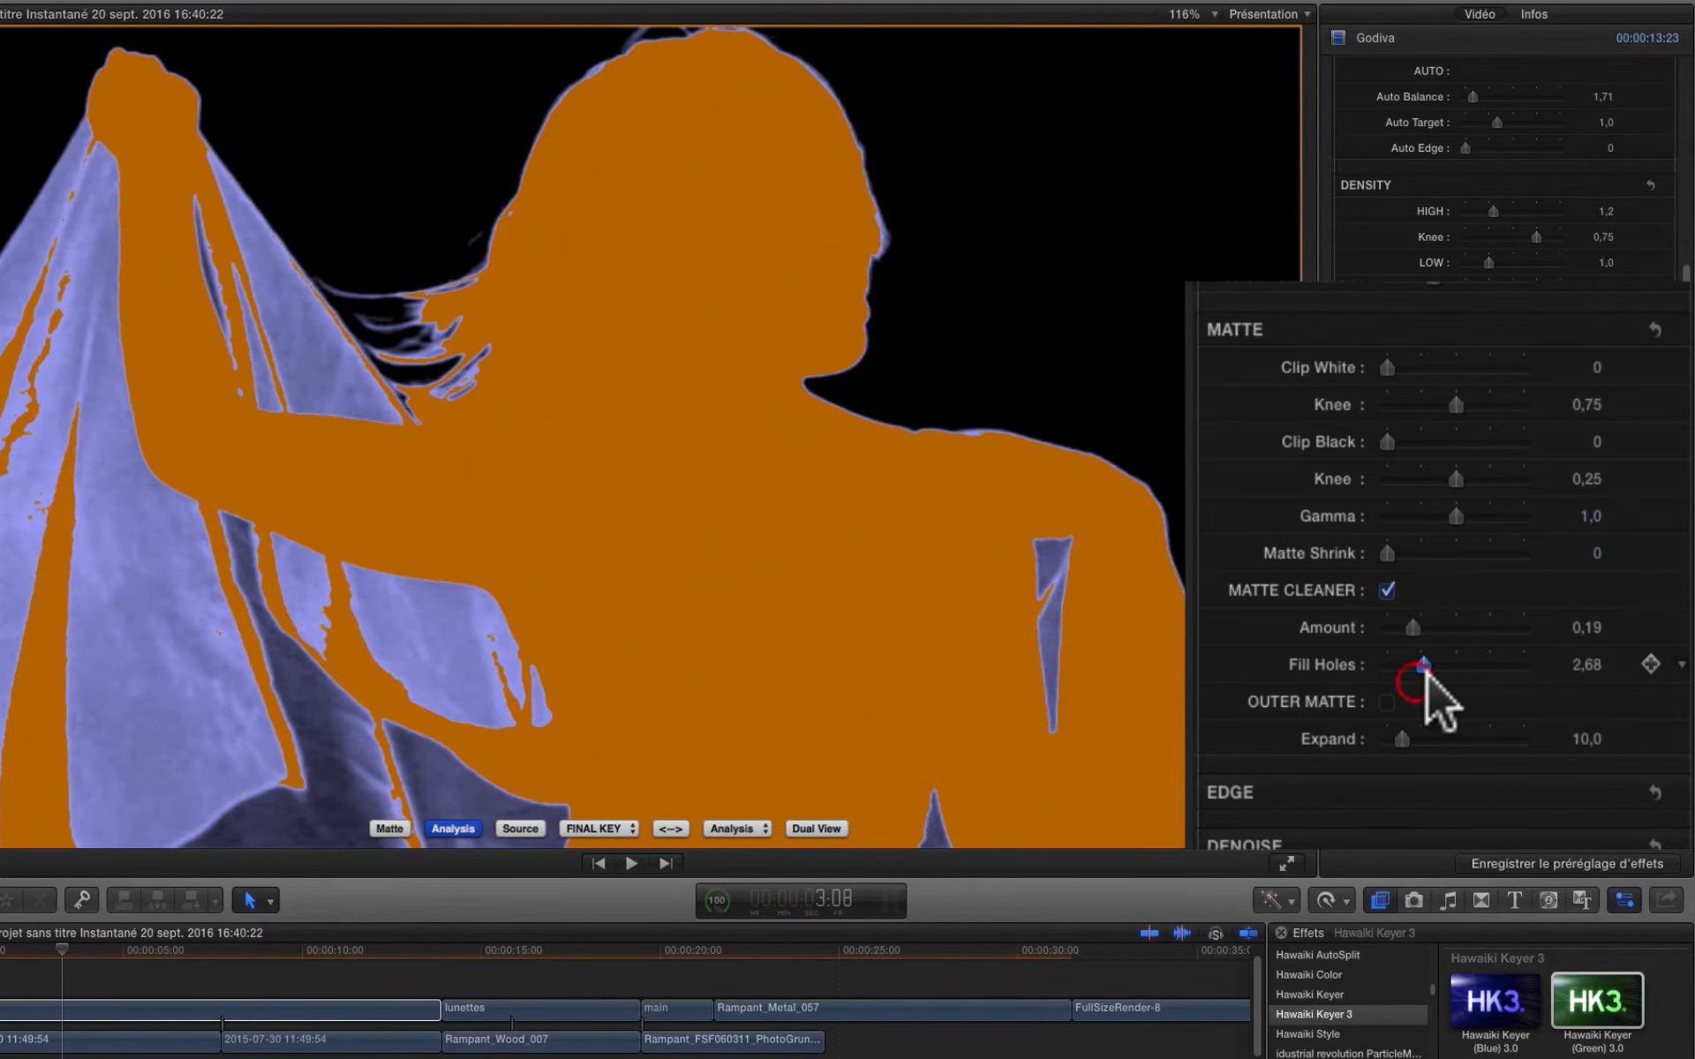
{"action": "left_click", "coordinate": [469, 824]}
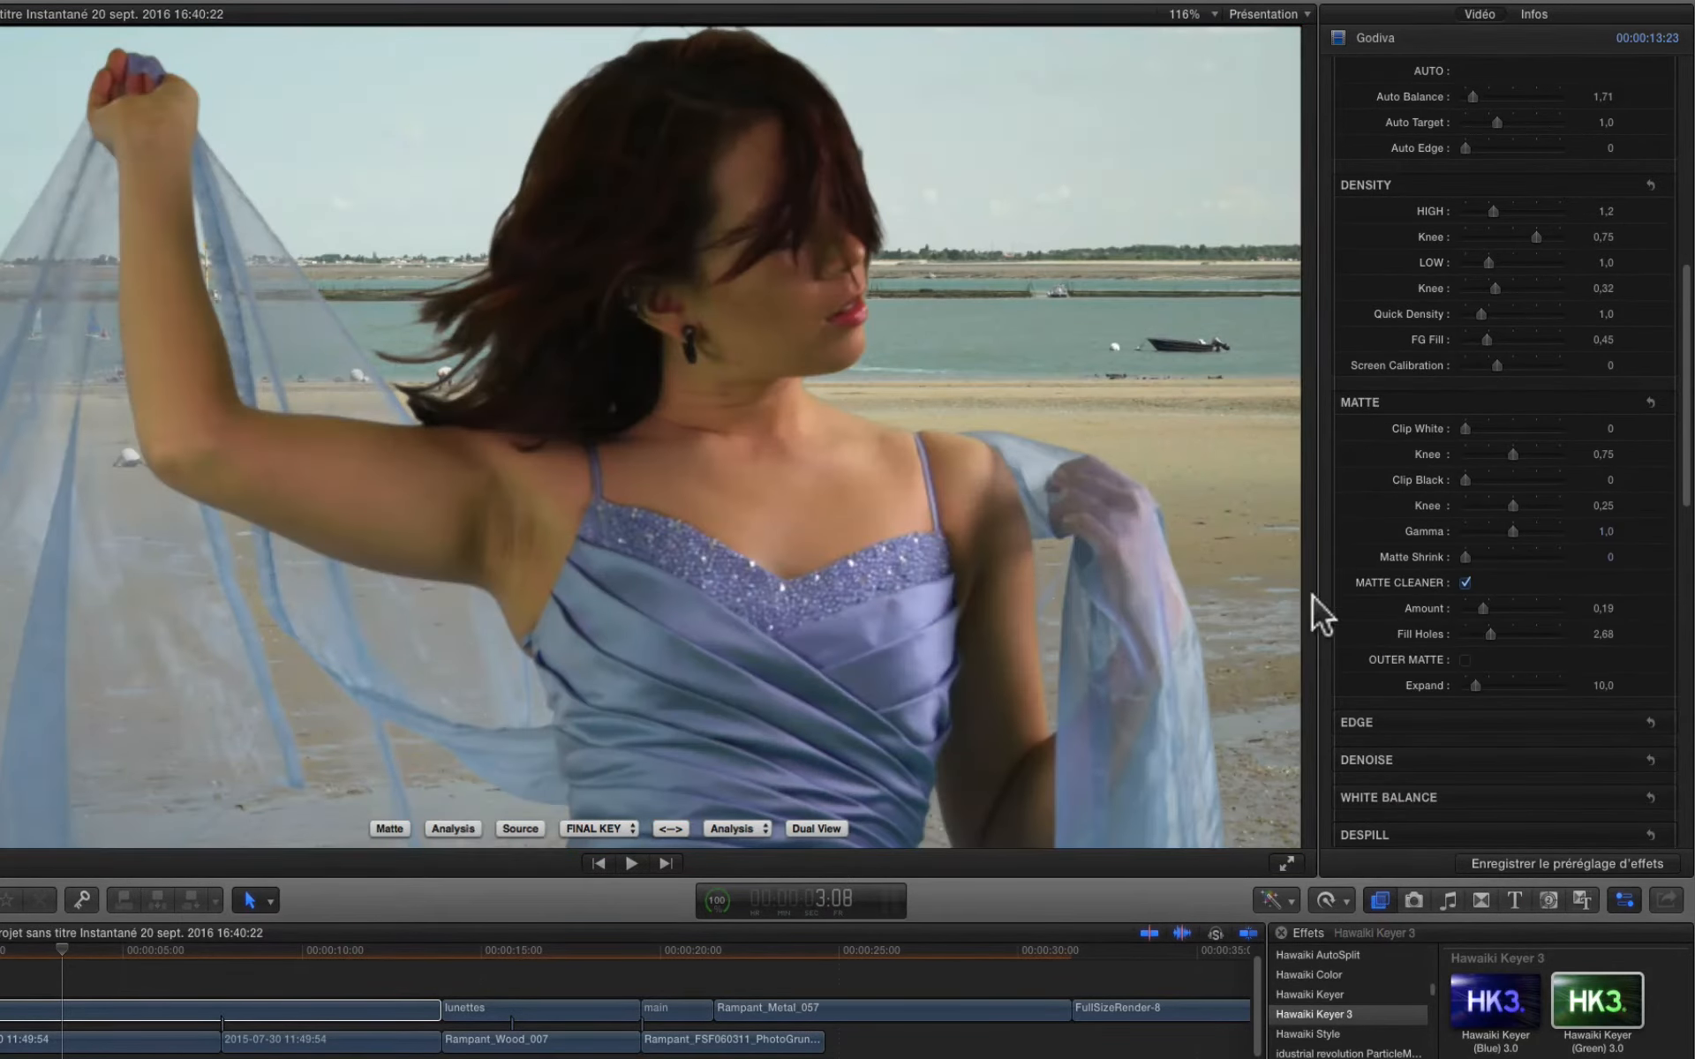
Compare the original green-screen source with the final key, and return to the final key
{"action": "scroll", "coordinate": [1519, 623], "scroll_direction": "up", "scroll_amount": 3}
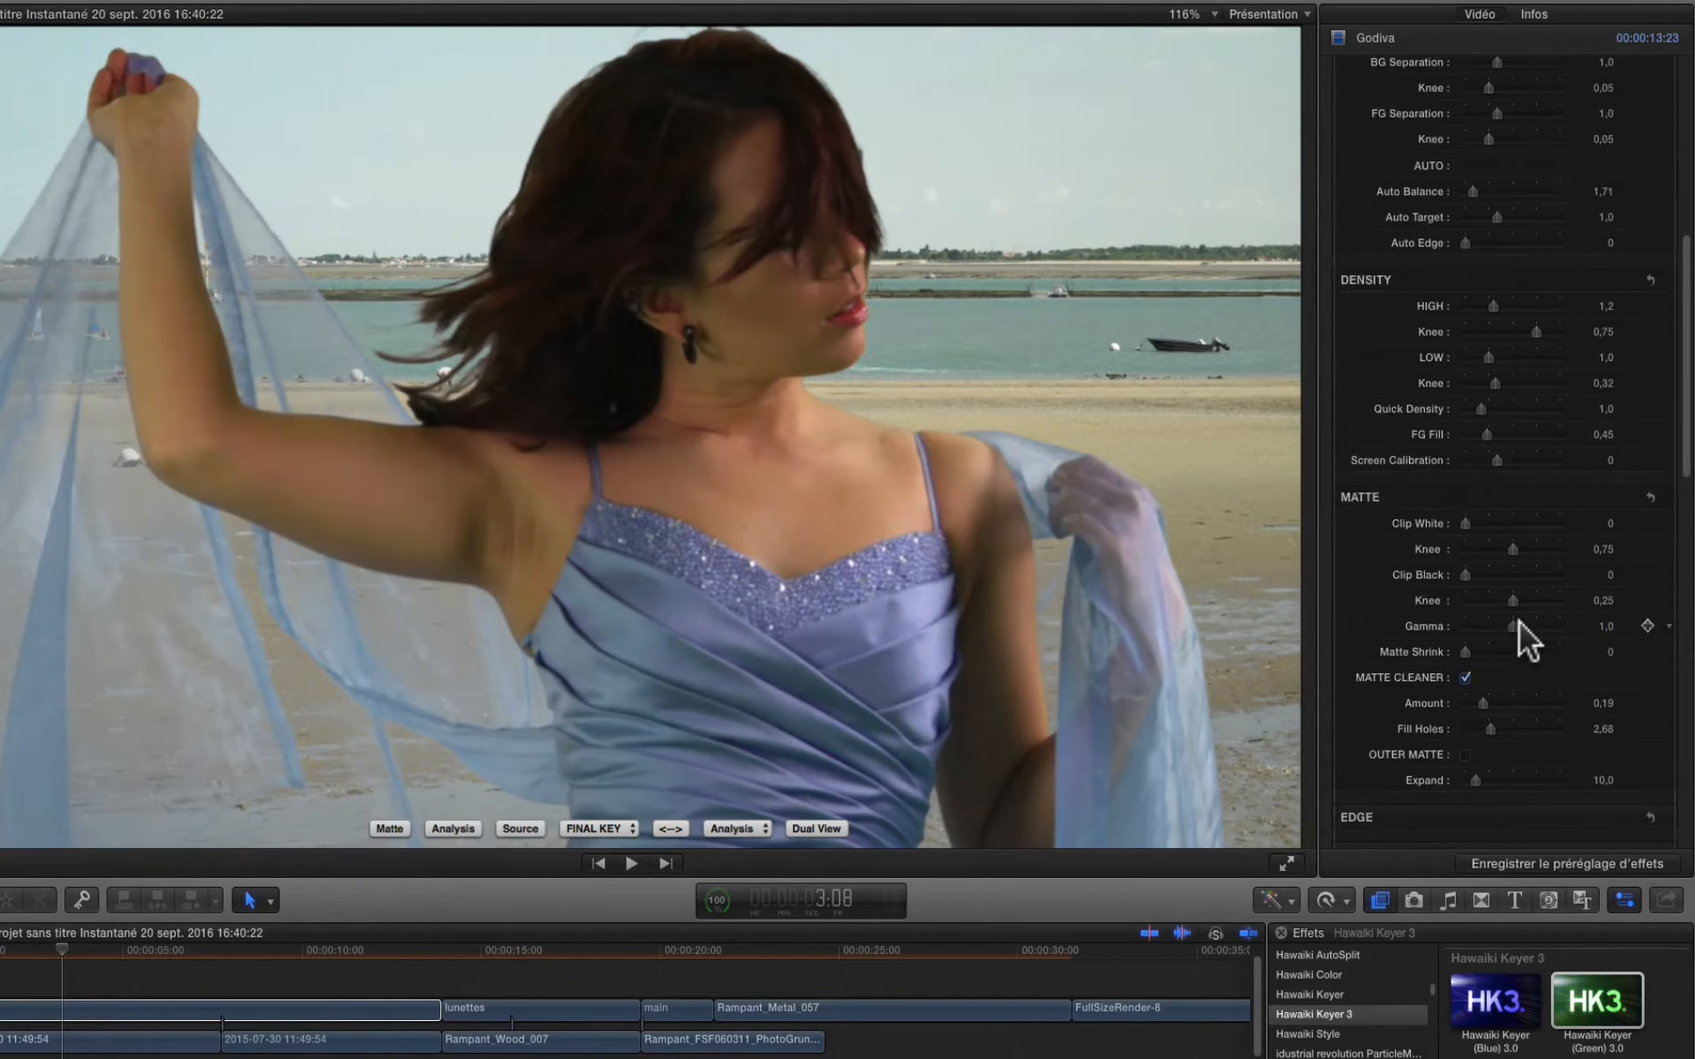
{"action": "scroll", "coordinate": [1519, 624], "scroll_direction": "up", "scroll_amount": 8}
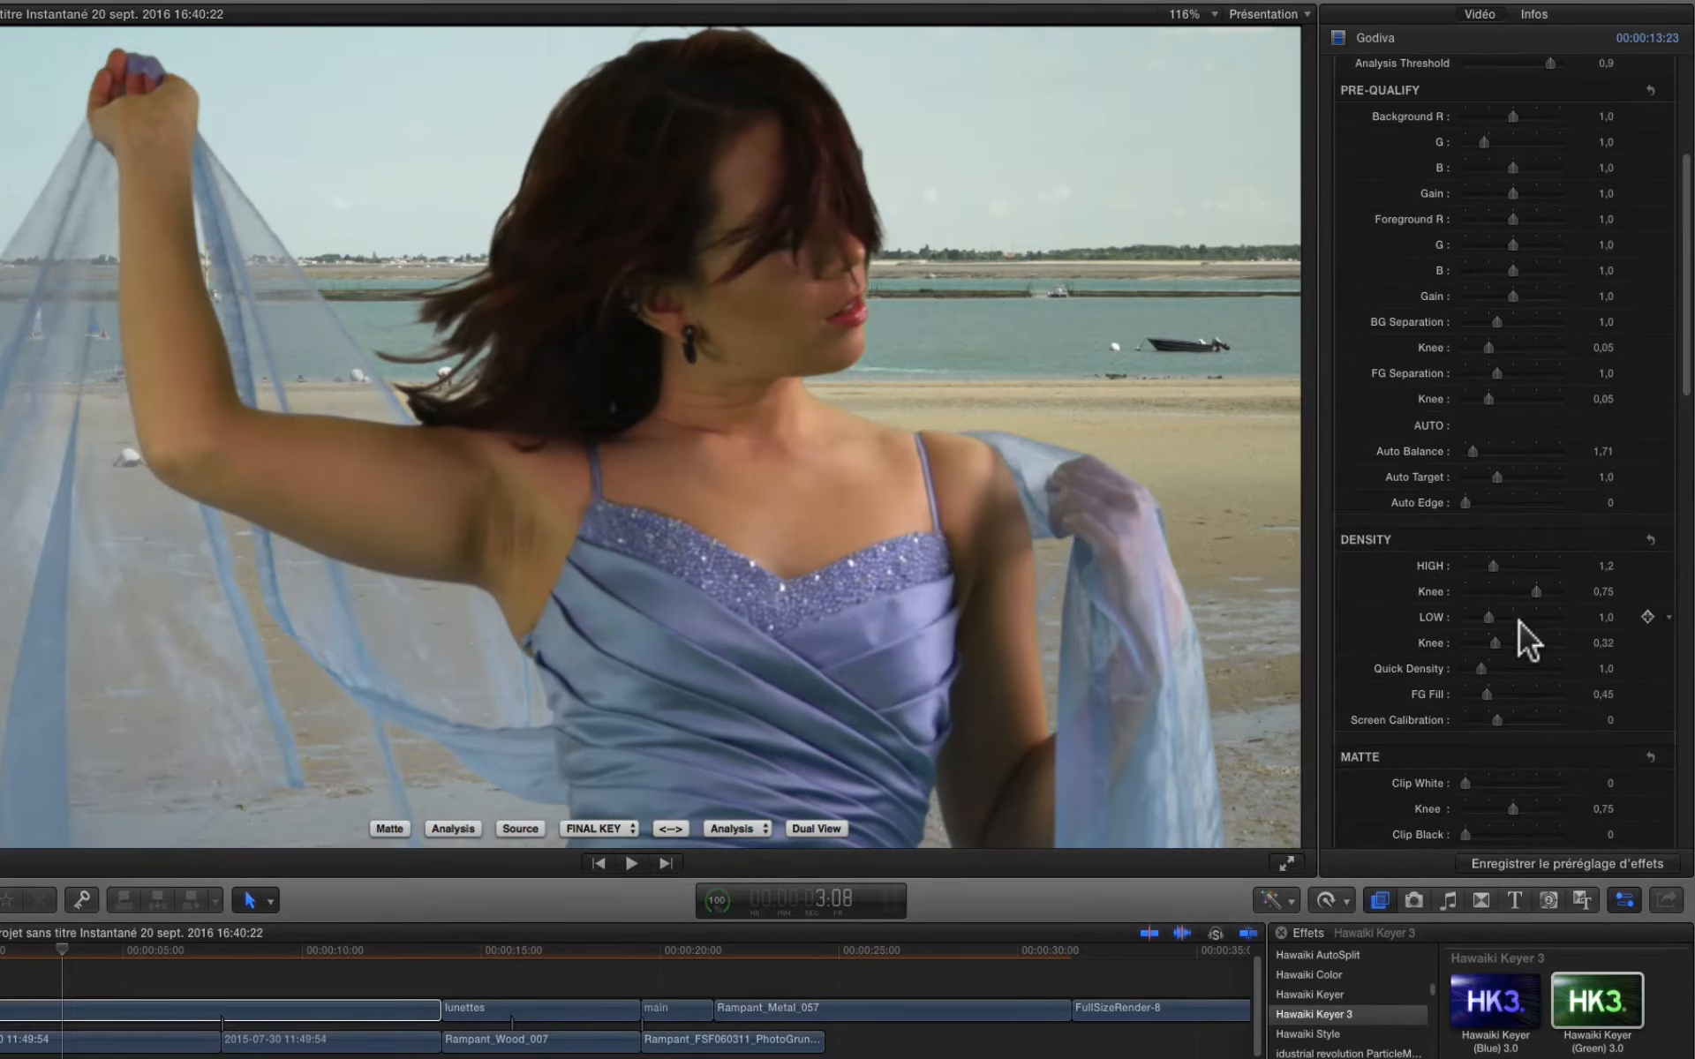
{"action": "left_click", "coordinate": [511, 830]}
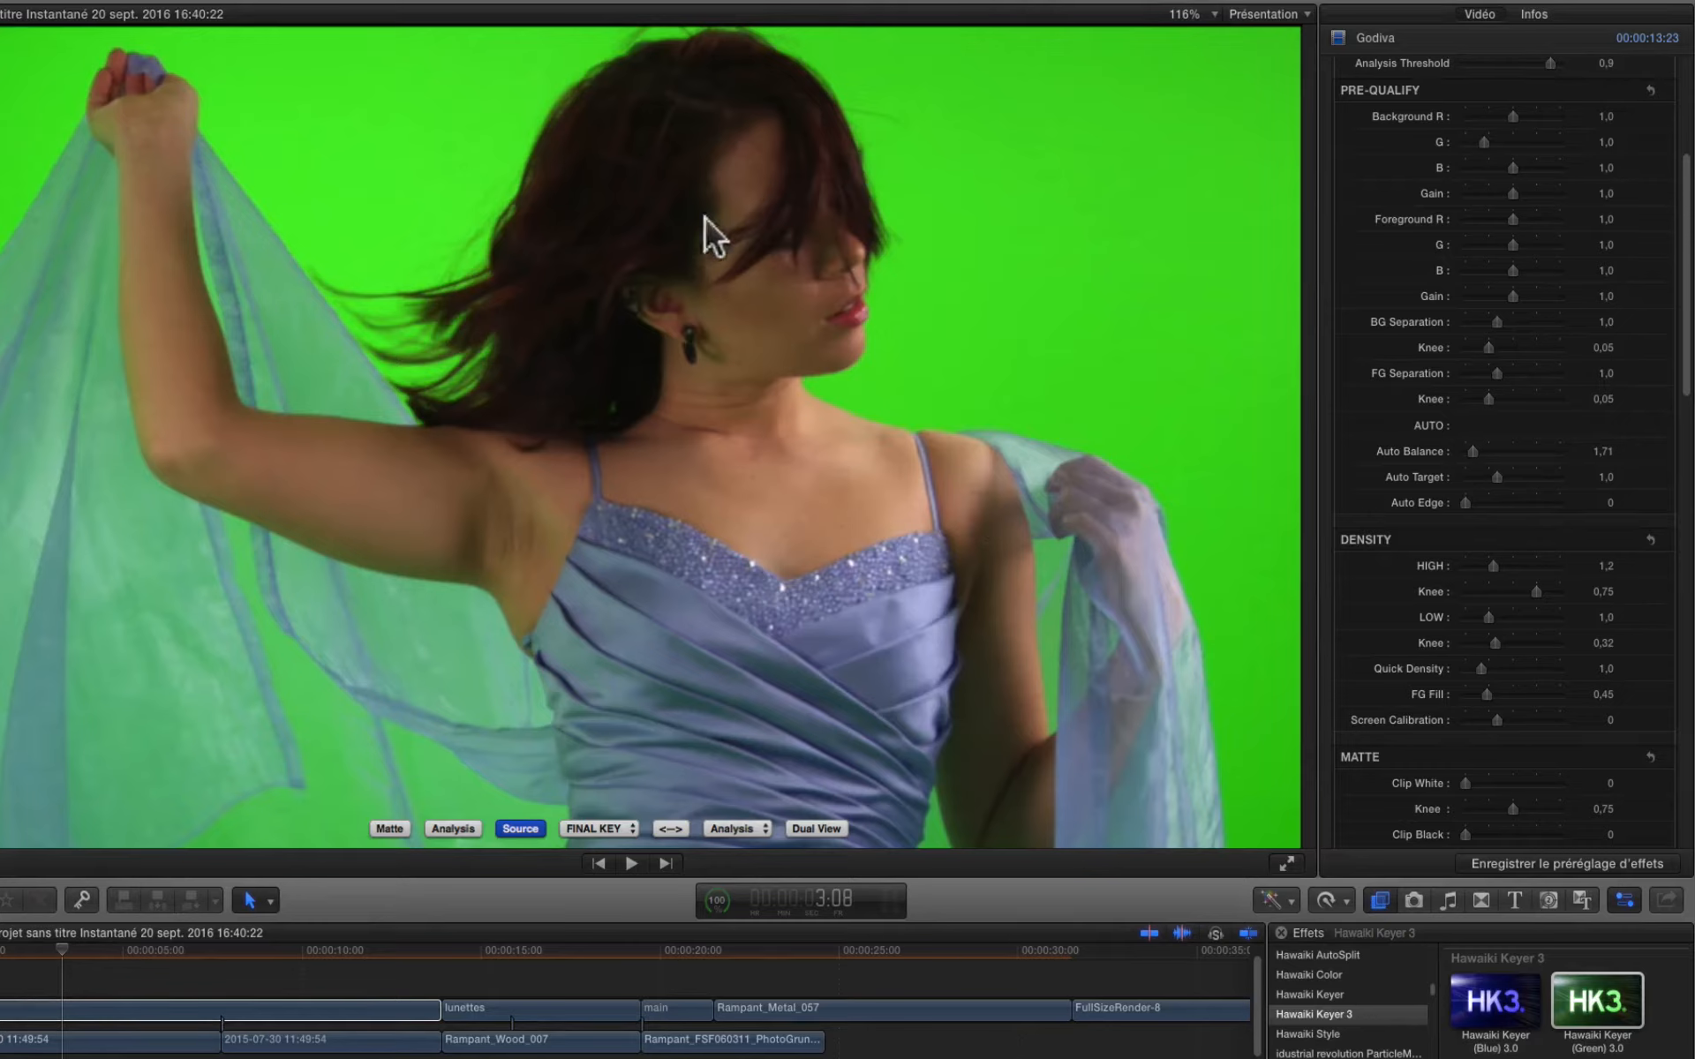
{"action": "left_click", "coordinate": [511, 831]}
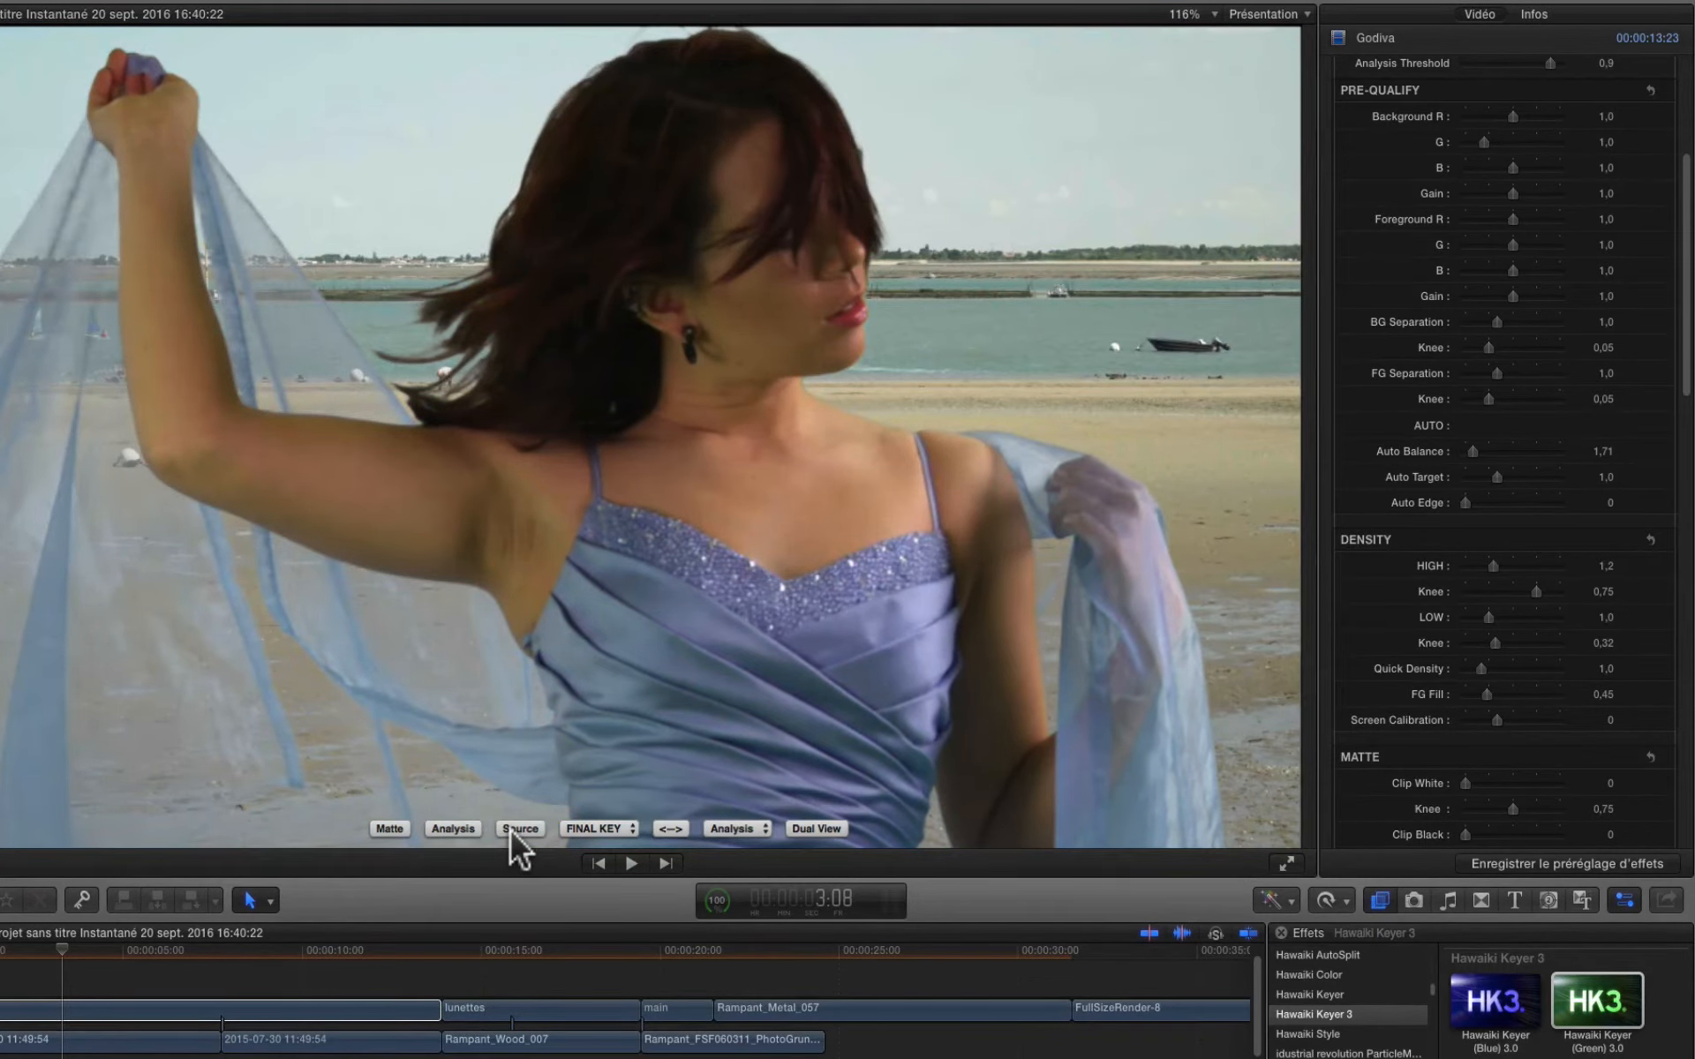
Expand the keyer's DESPILL parameters
{"action": "scroll", "coordinate": [1418, 653], "scroll_direction": "down", "scroll_amount": 5}
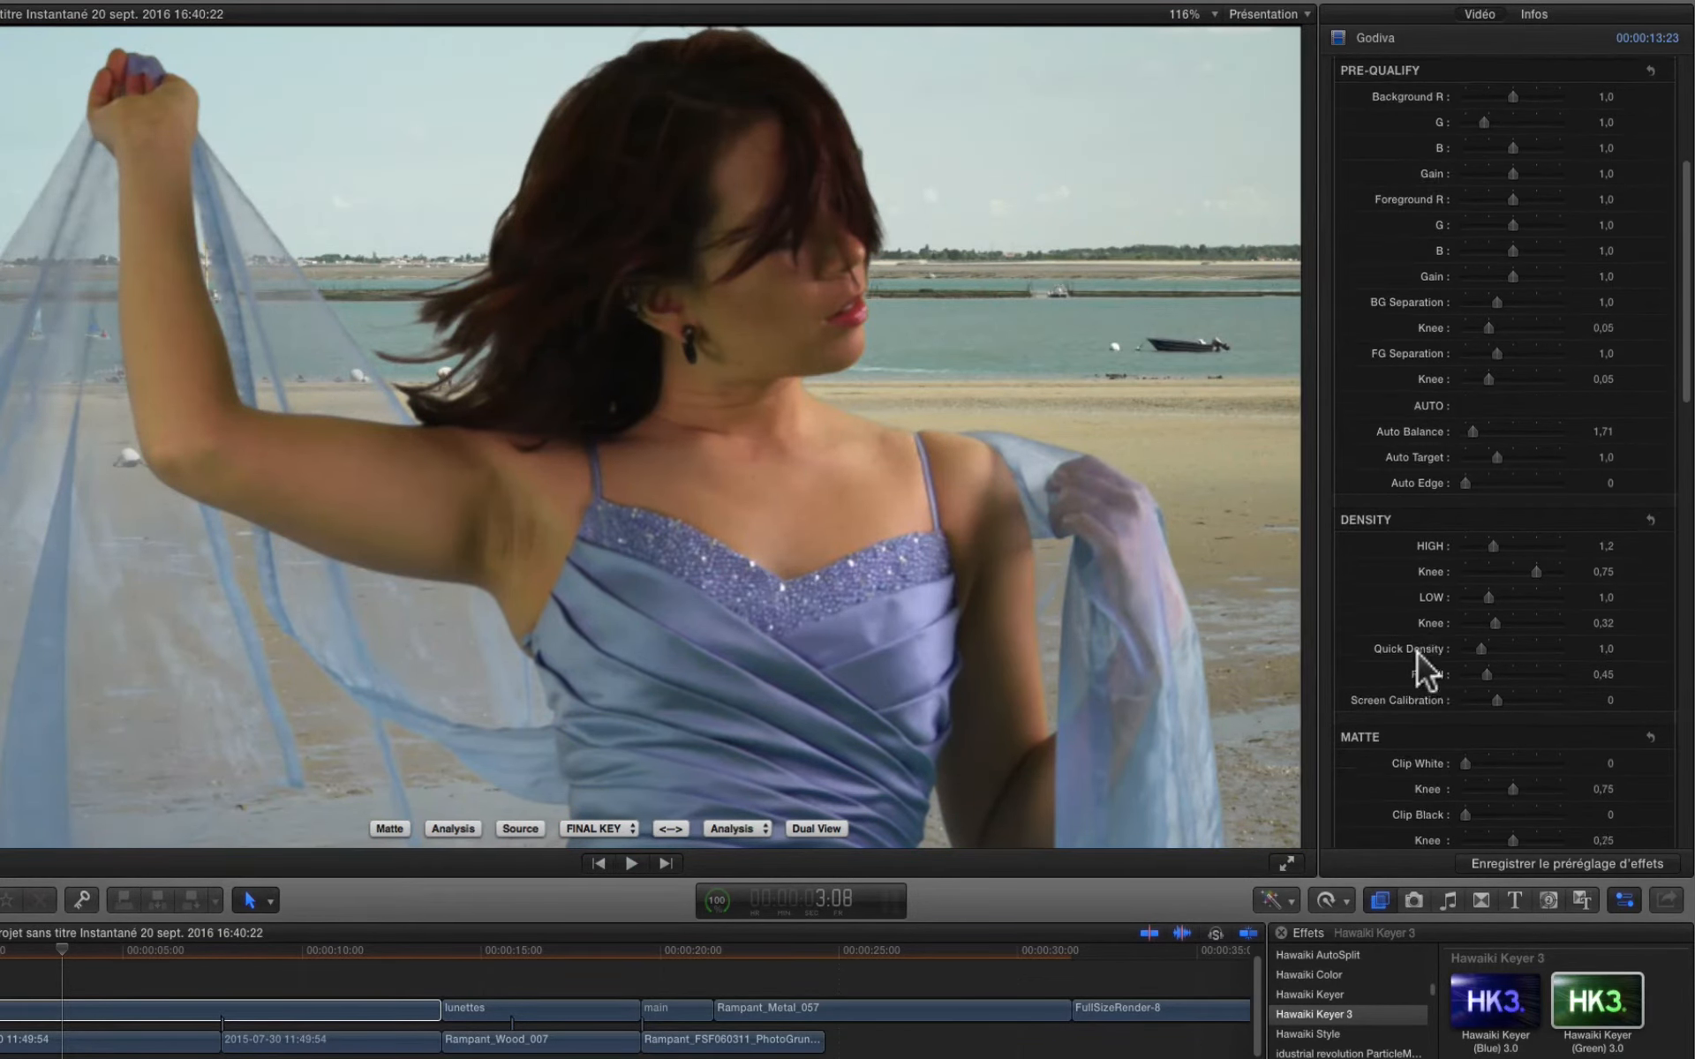
{"action": "scroll", "coordinate": [1418, 656], "scroll_direction": "down", "scroll_amount": 4}
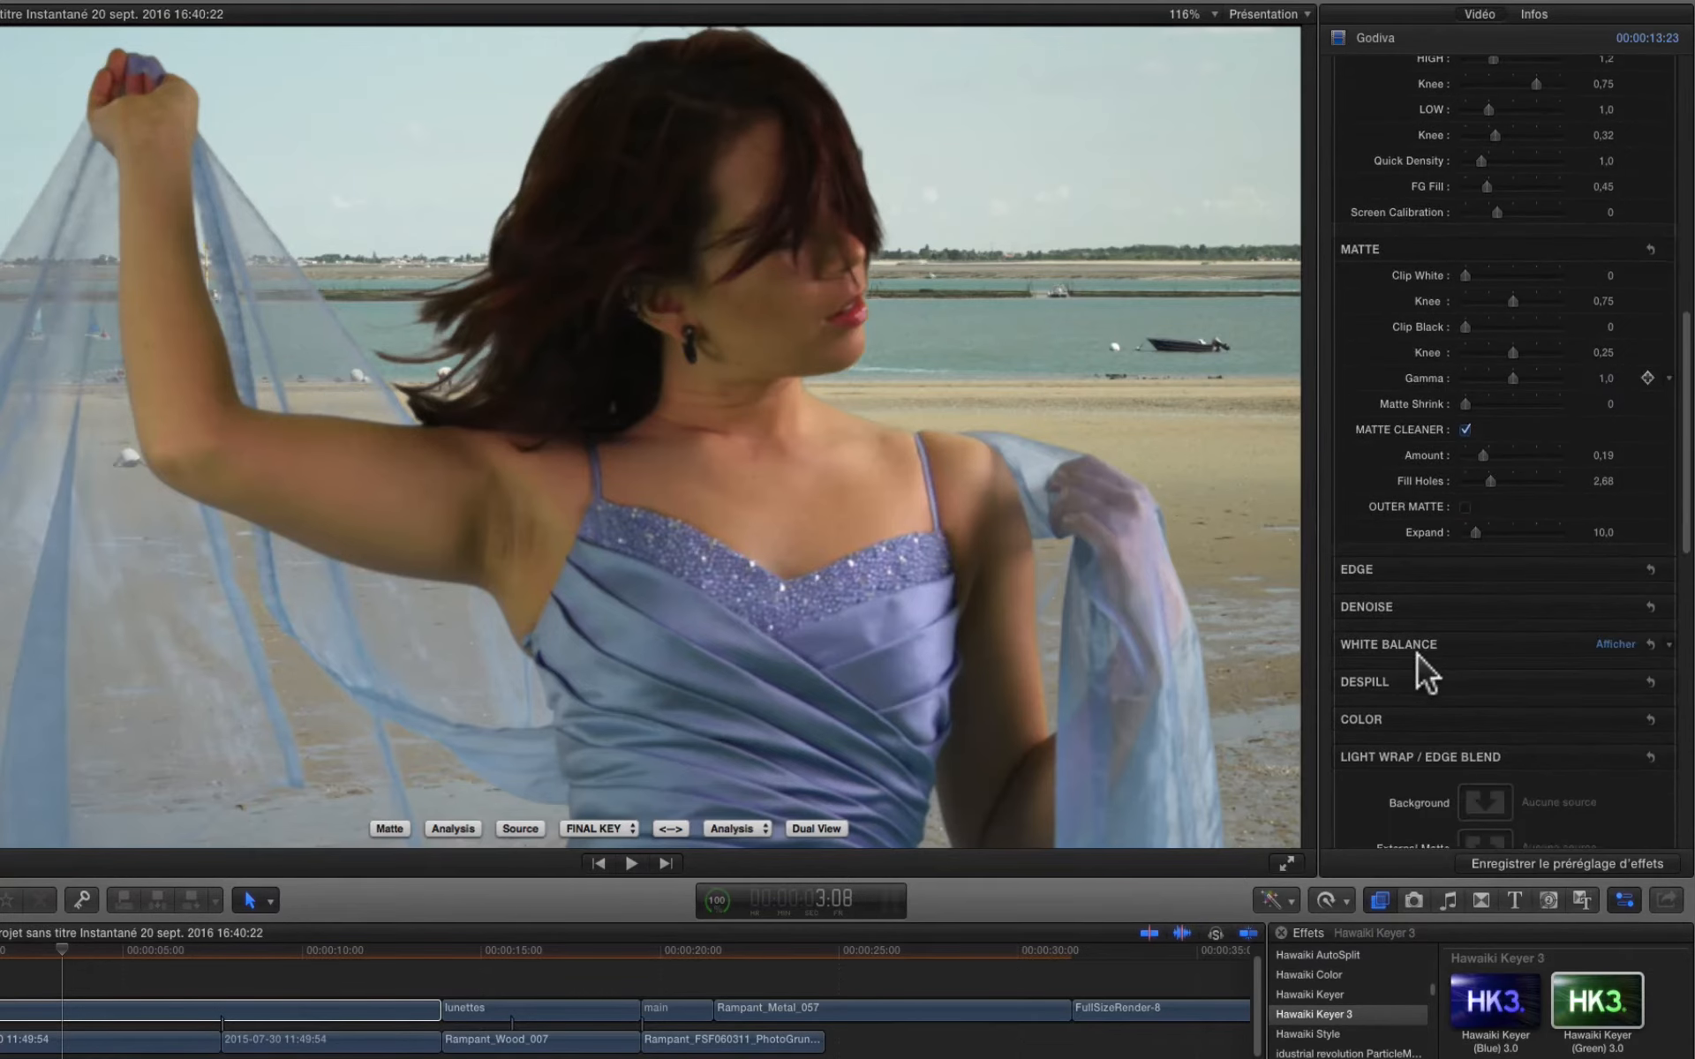
{"action": "left_click", "coordinate": [1618, 601]}
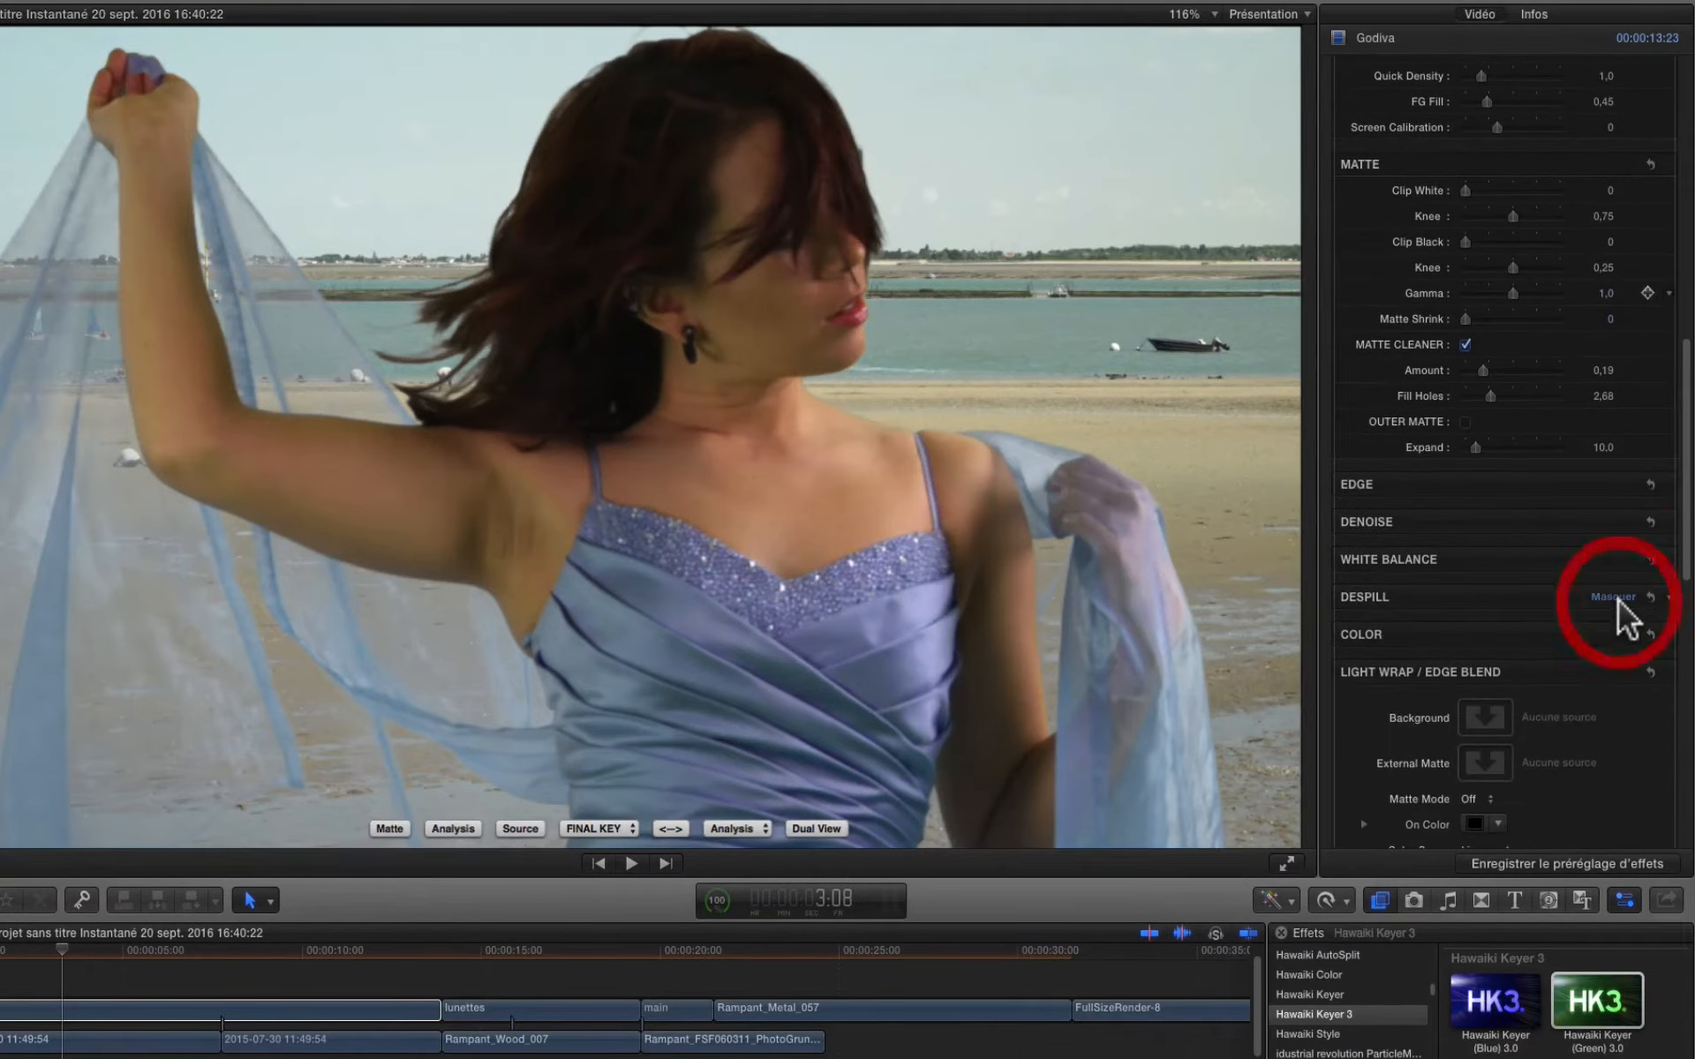
{"action": "scroll", "coordinate": [1523, 644], "scroll_direction": "down", "scroll_amount": 3}
{"action": "scroll", "coordinate": [1524, 645], "scroll_direction": "down", "scroll_amount": 3}
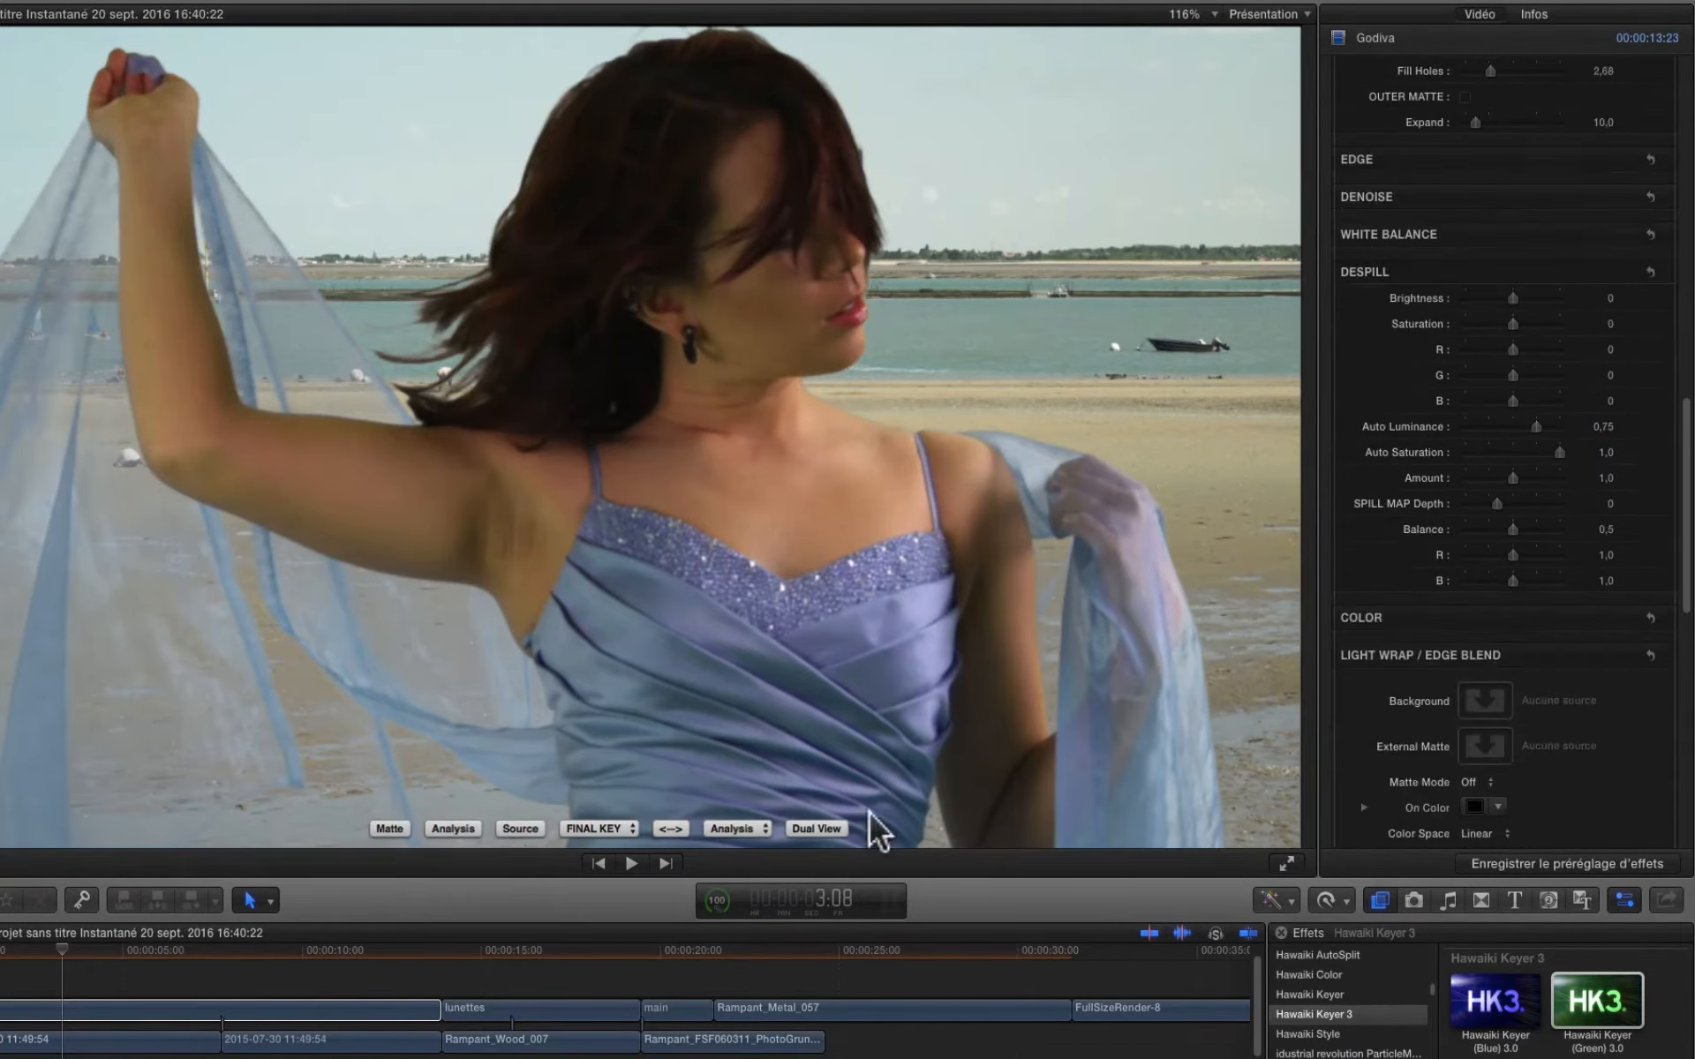
Display Spill Map Overlay as VIEW 2, and set the DESPILL Amount to 0,84 and SPILL MAP Depth to 0,04
{"action": "left_click", "coordinate": [739, 829]}
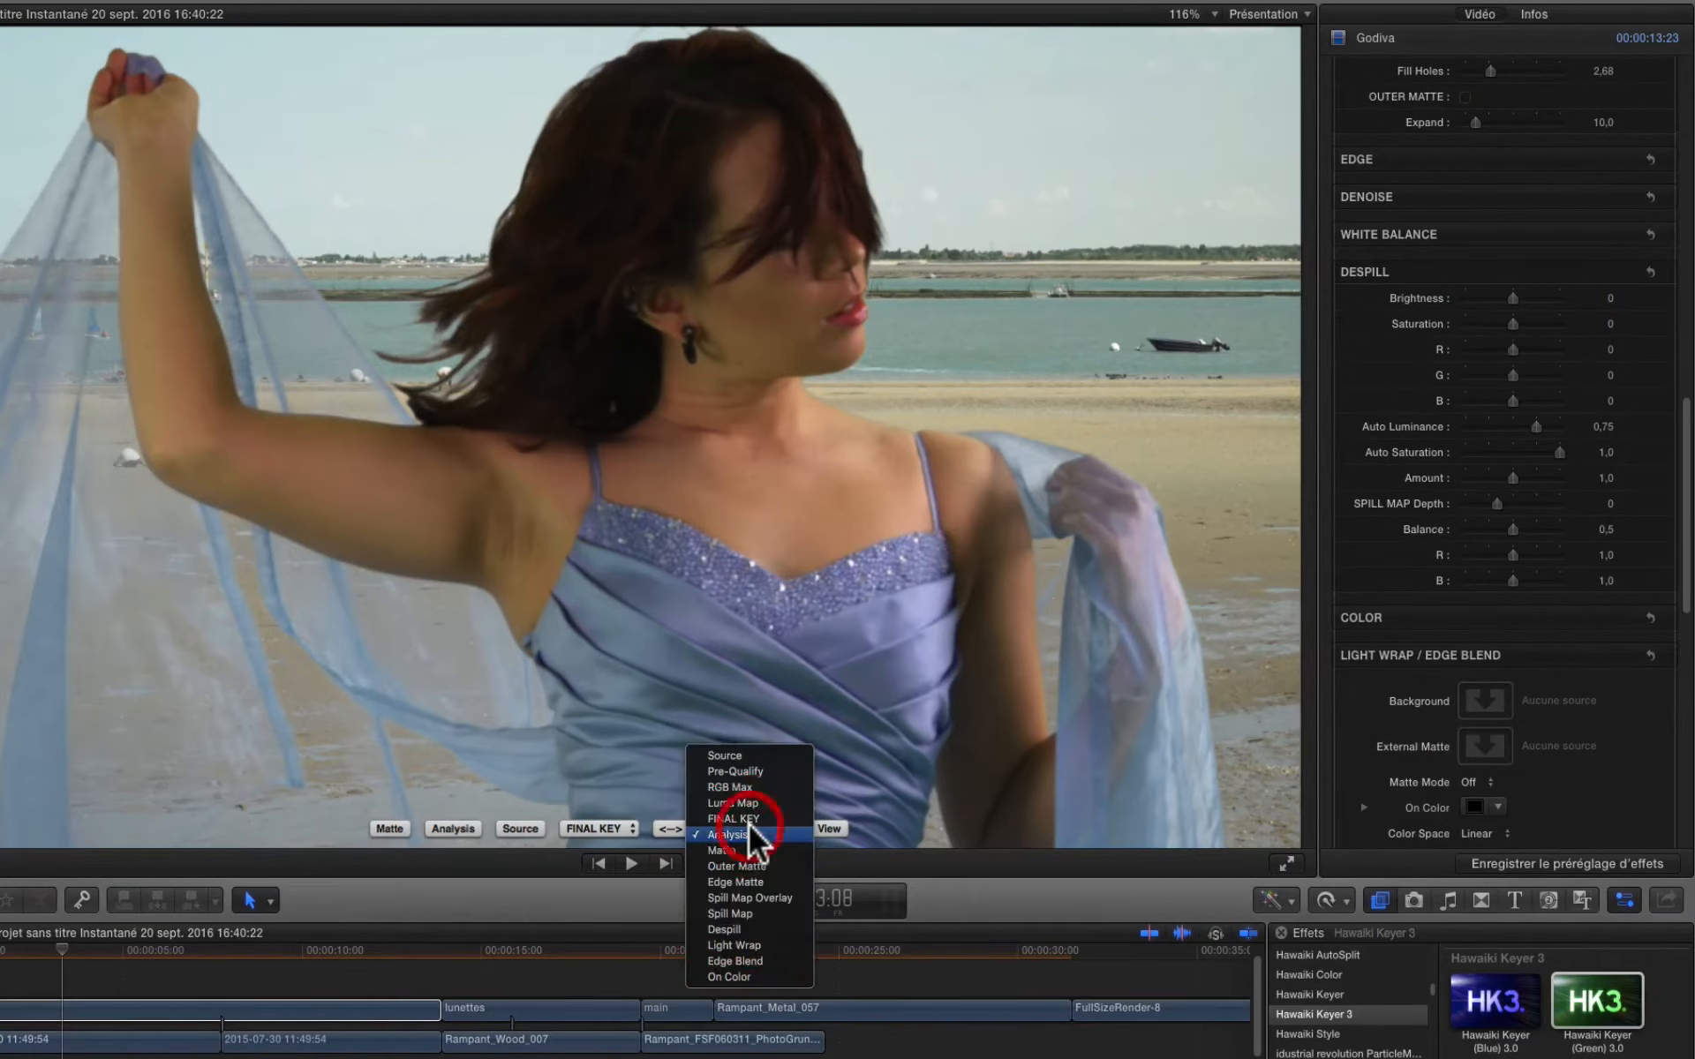
{"action": "left_click", "coordinate": [746, 898]}
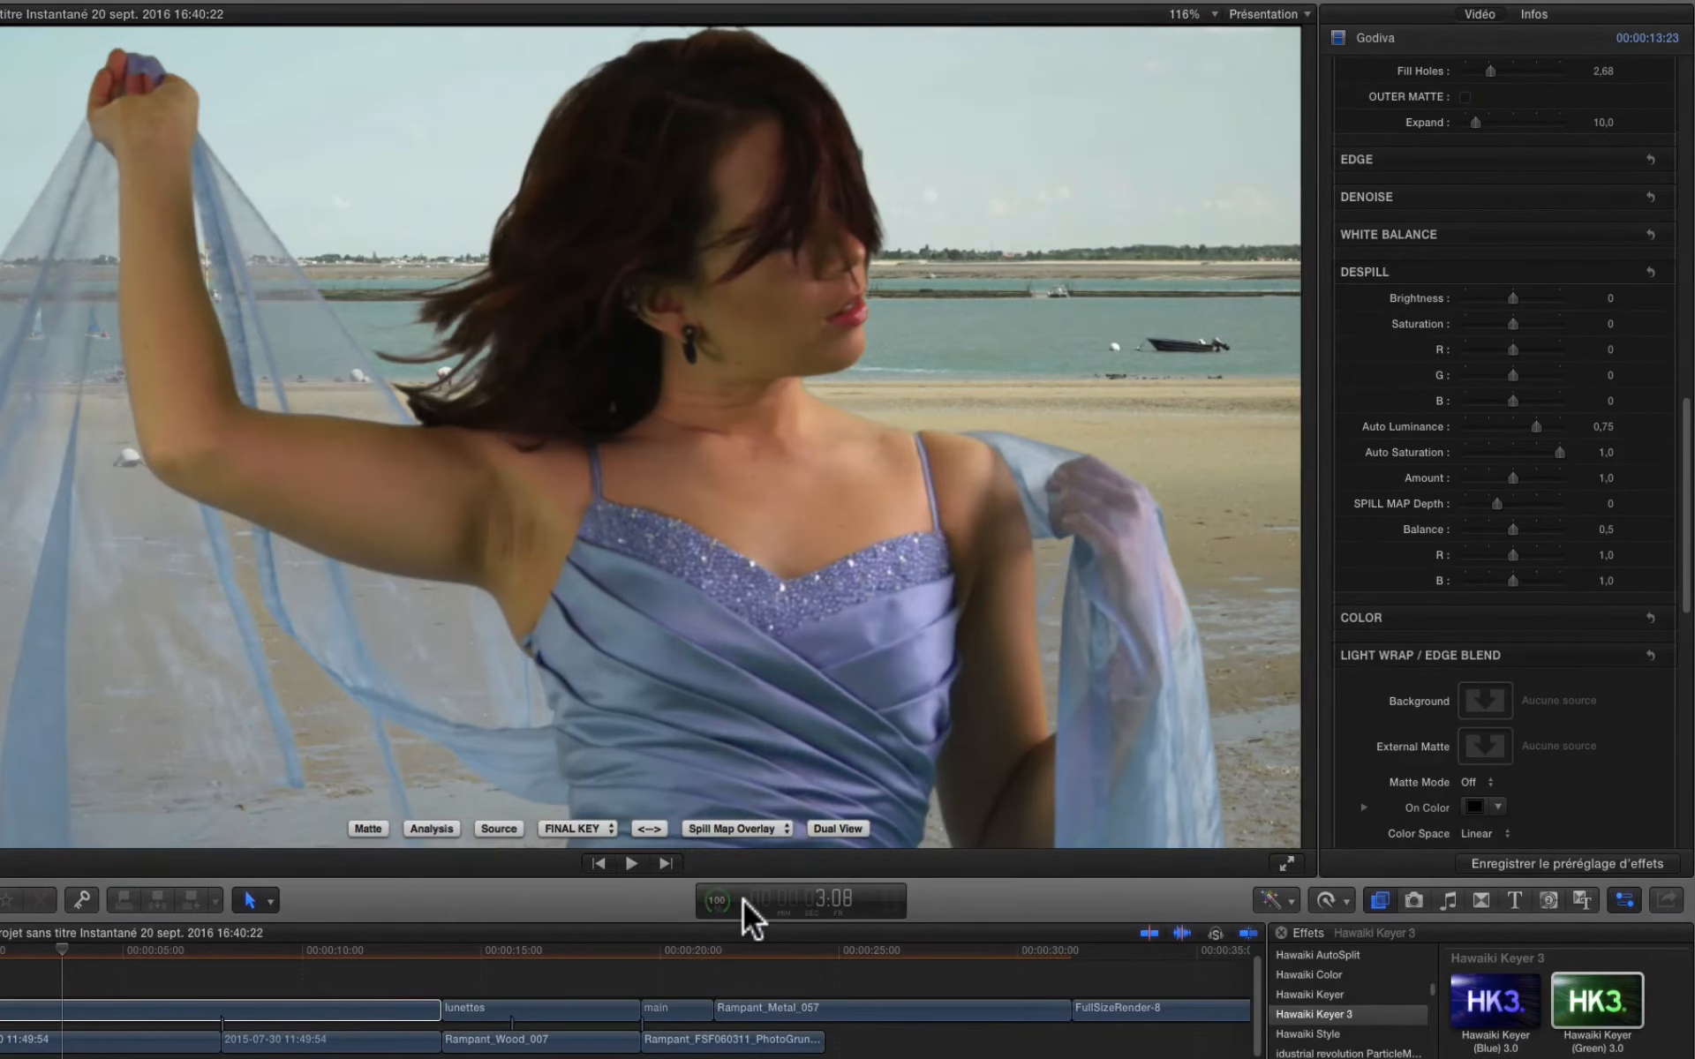
{"action": "left_click", "coordinate": [647, 829]}
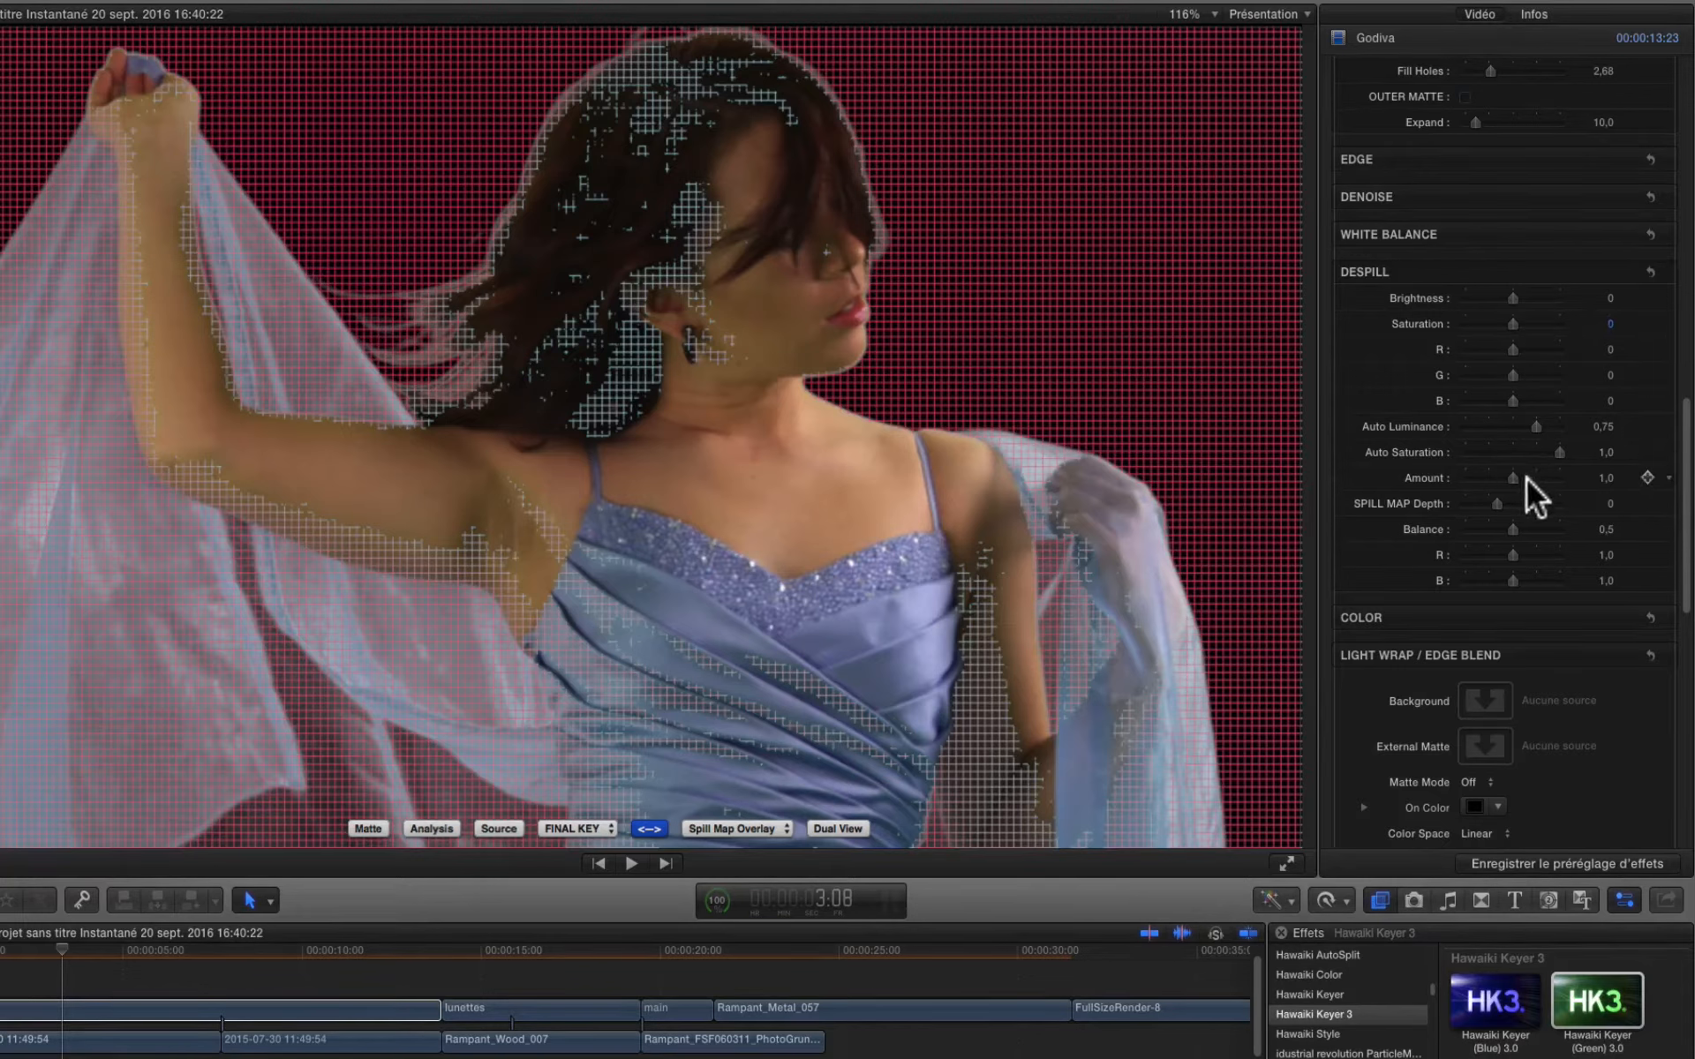
{"action": "mouse_move", "coordinate": [1512, 479]}
{"action": "left_mouse_down"}
{"action": "mouse_move", "coordinate": [1559, 475]}
{"action": "mouse_move", "coordinate": [1286, 453]}
{"action": "mouse_move", "coordinate": [1508, 485]}
{"action": "mouse_move", "coordinate": [1522, 503]}
{"action": "mouse_move", "coordinate": [1503, 505]}
{"action": "left_mouse_up"}
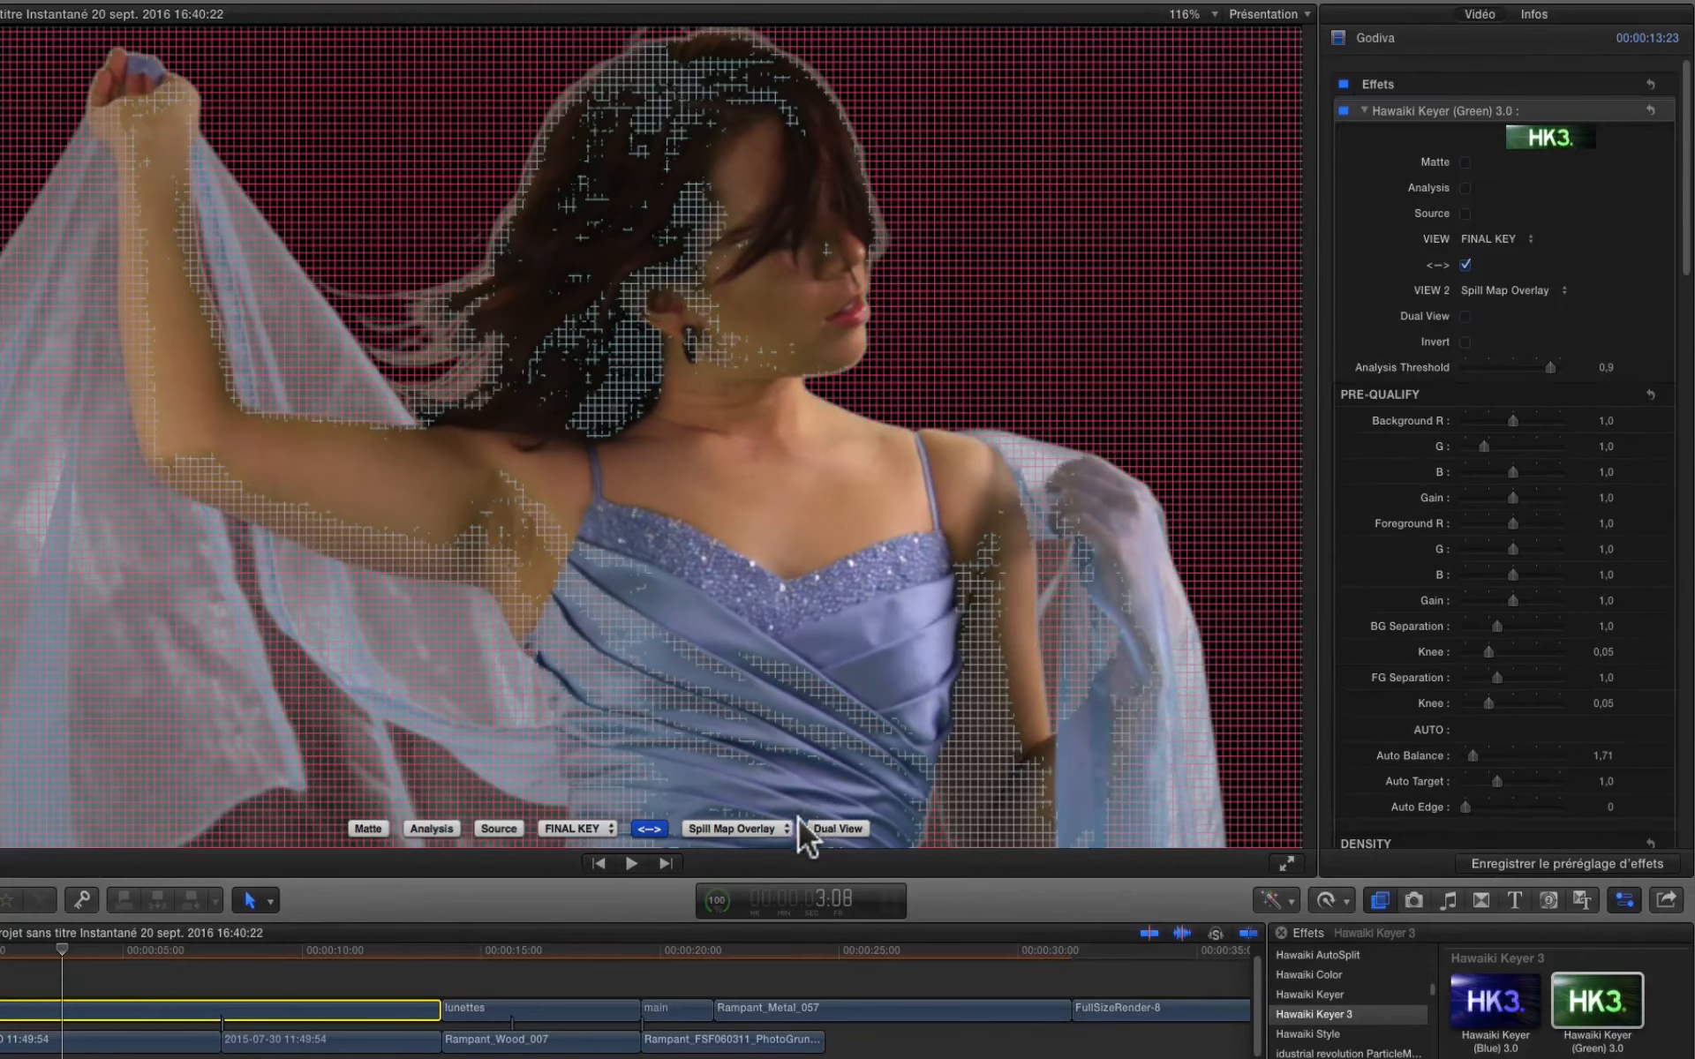
Inspect the Spill Map as VIEW 2, restore Spill Map Overlay there, and switch back to the final key
{"action": "left_click", "coordinate": [775, 827]}
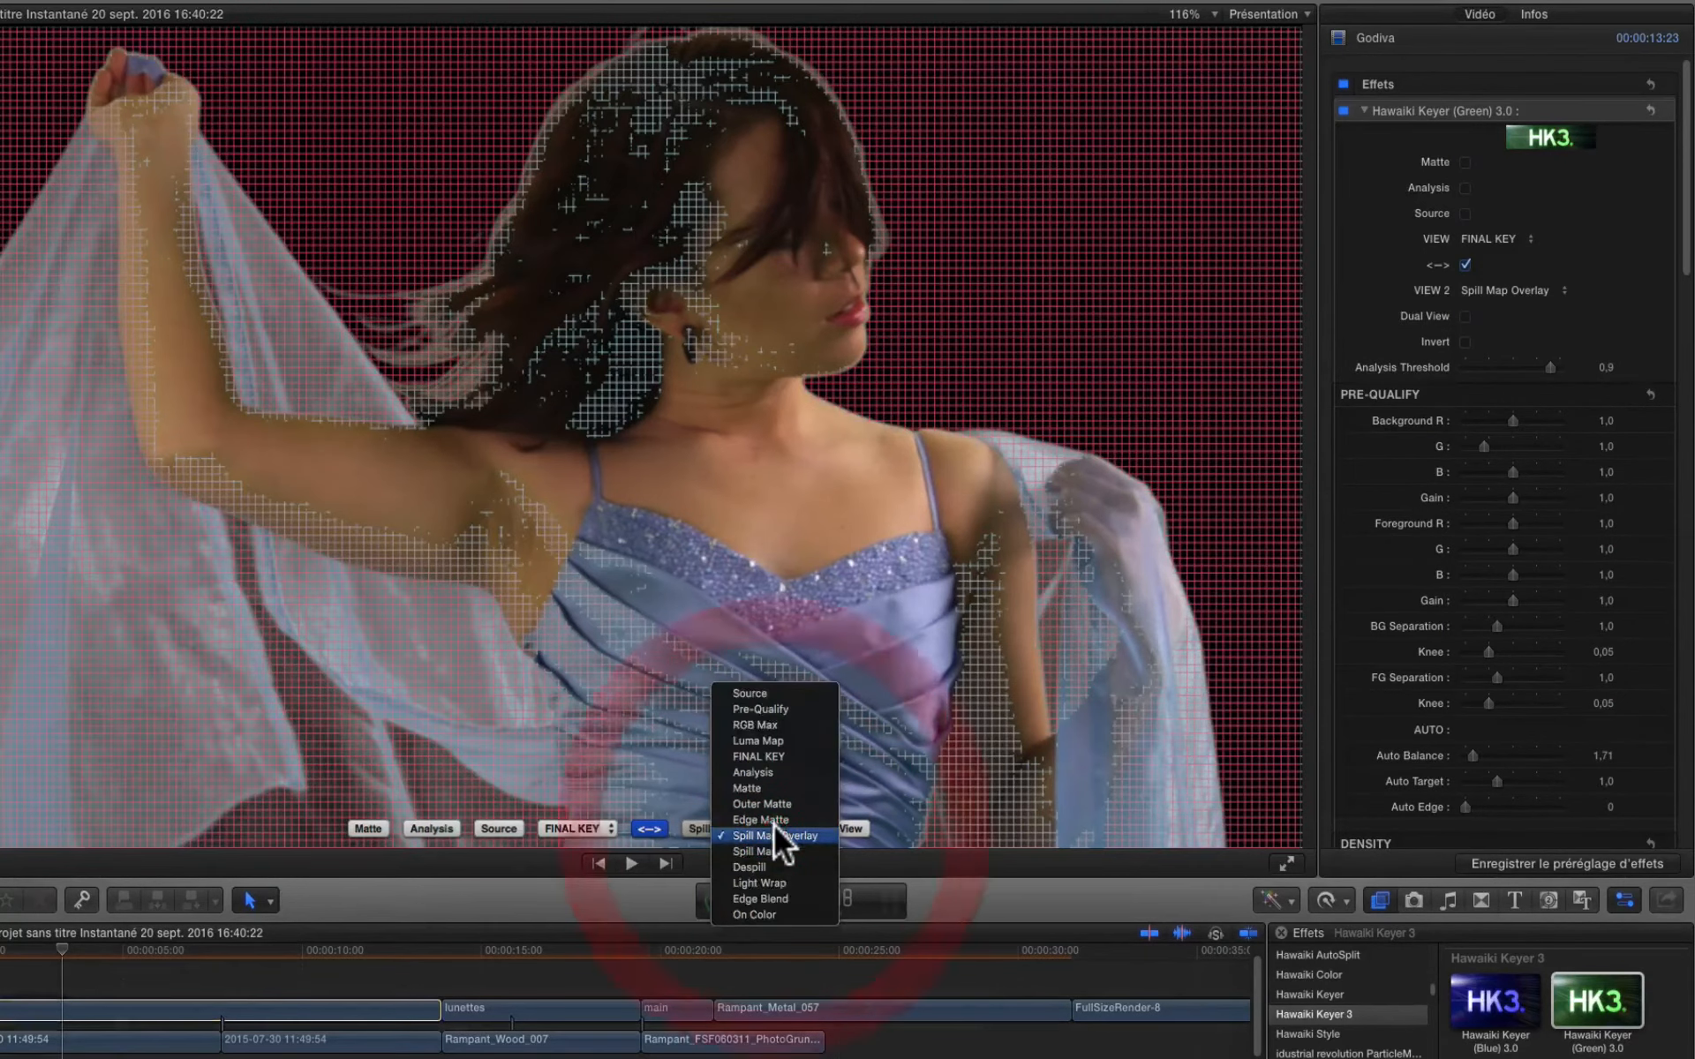
{"action": "left_click", "coordinate": [765, 848]}
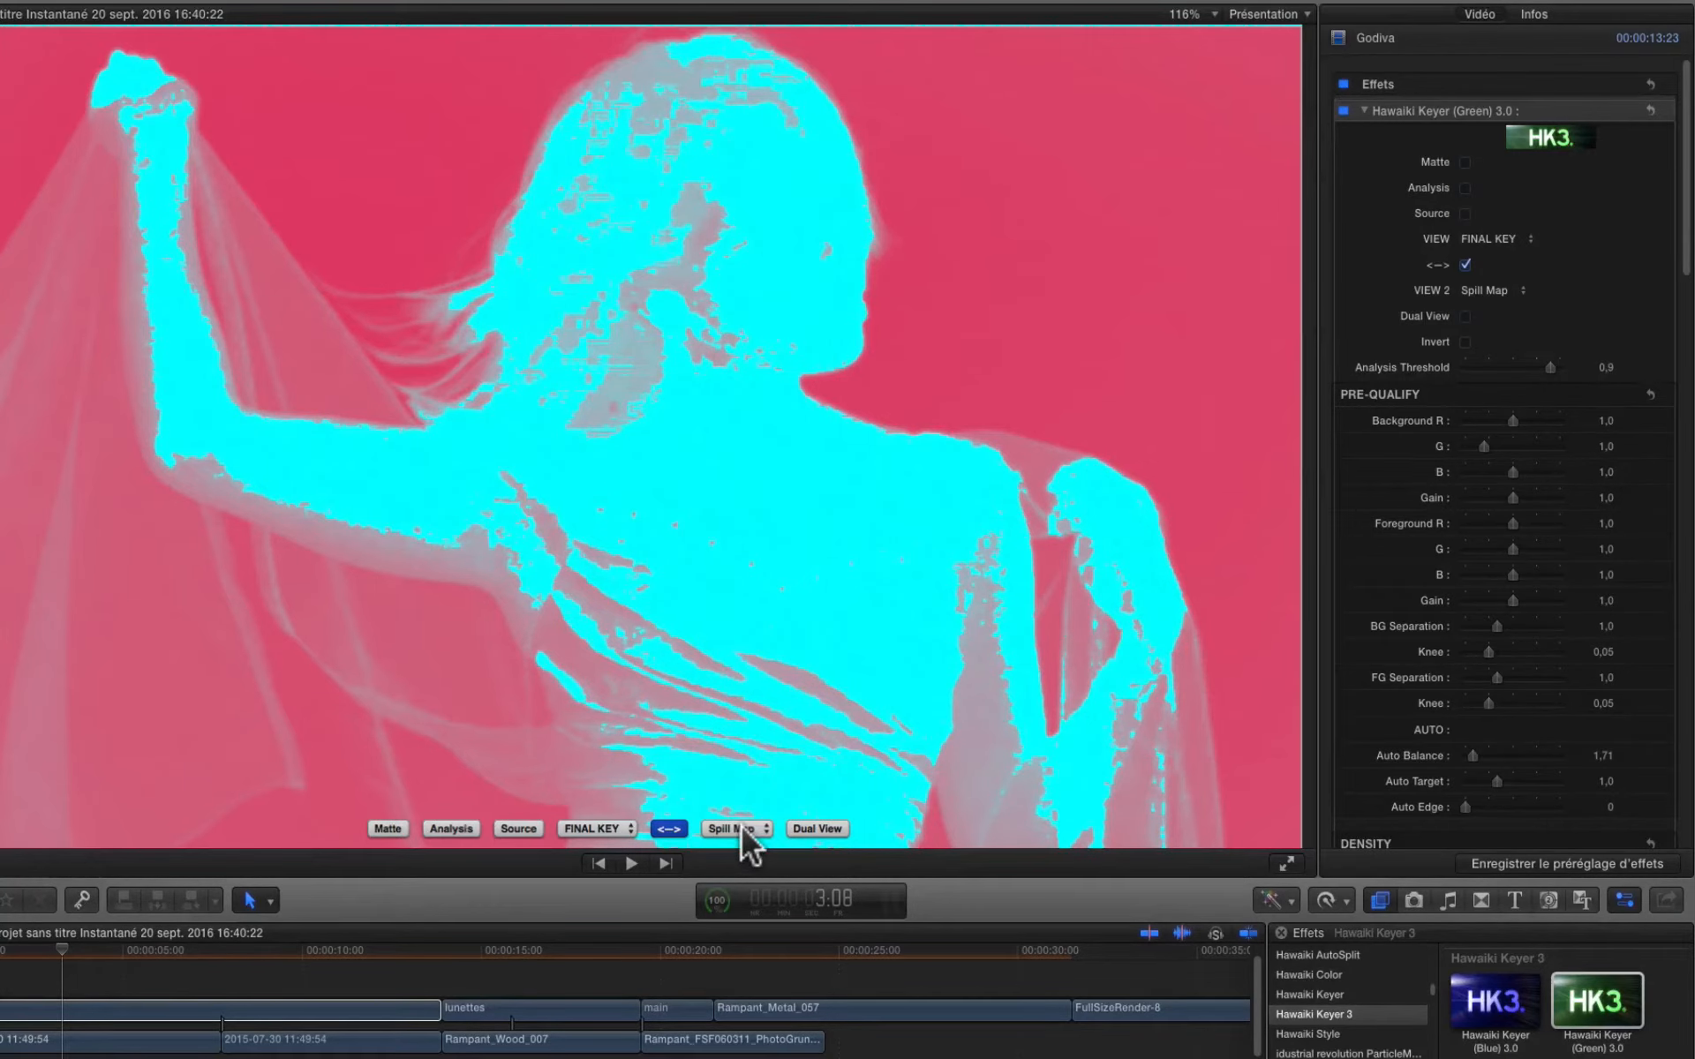
{"action": "left_click", "coordinate": [742, 828]}
{"action": "left_click", "coordinate": [747, 837]}
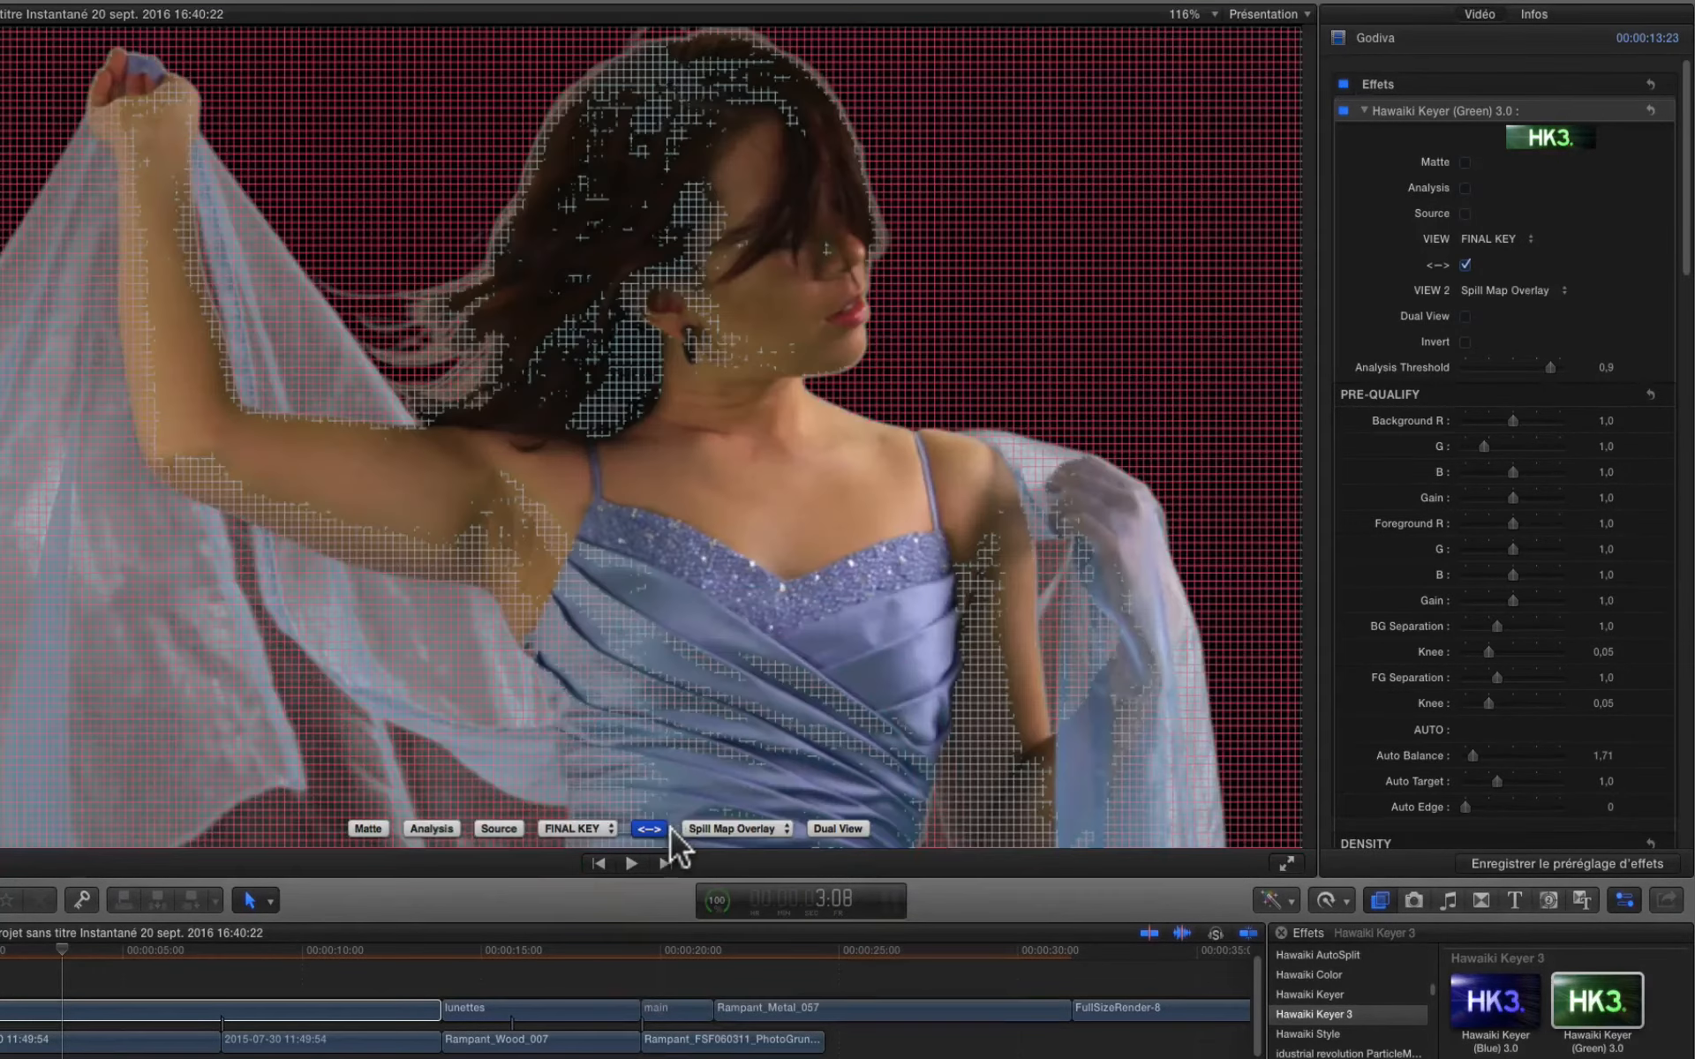
{"action": "left_click", "coordinate": [653, 828]}
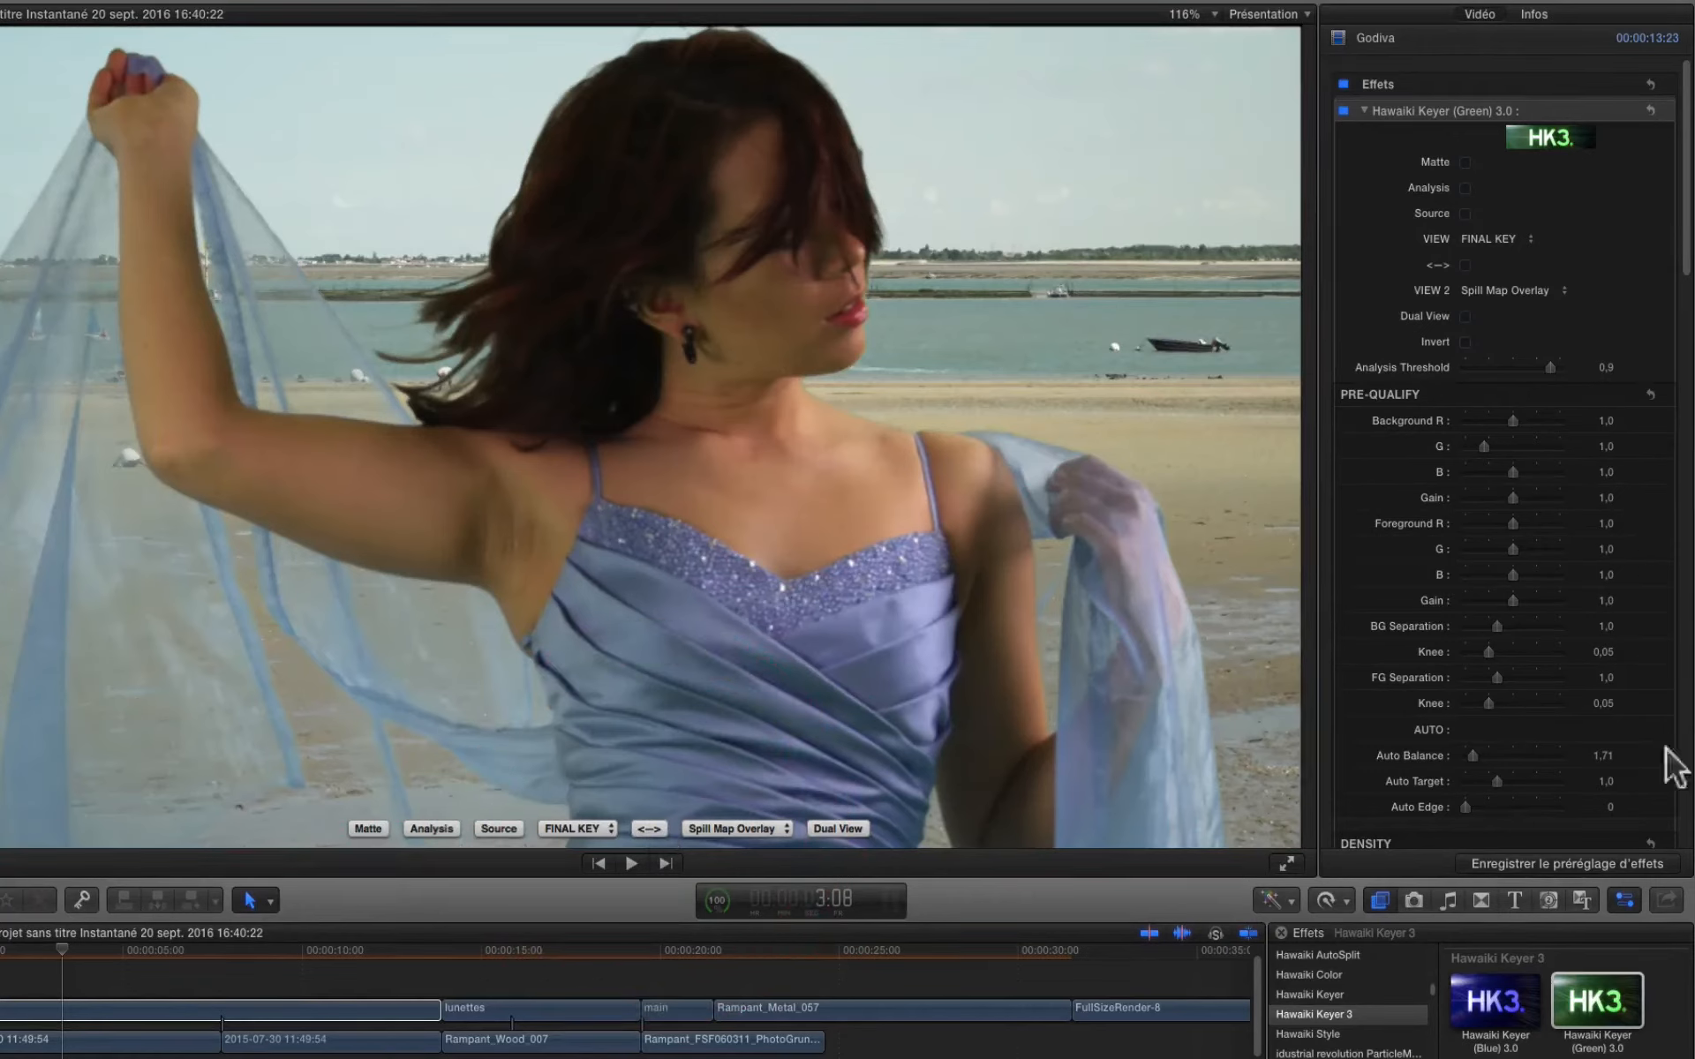
Set the DESPILL Amount to 1,0, Brightness to 0,24 and Saturation to 0,86
{"action": "scroll", "coordinate": [1513, 719], "scroll_direction": "down", "scroll_amount": 5}
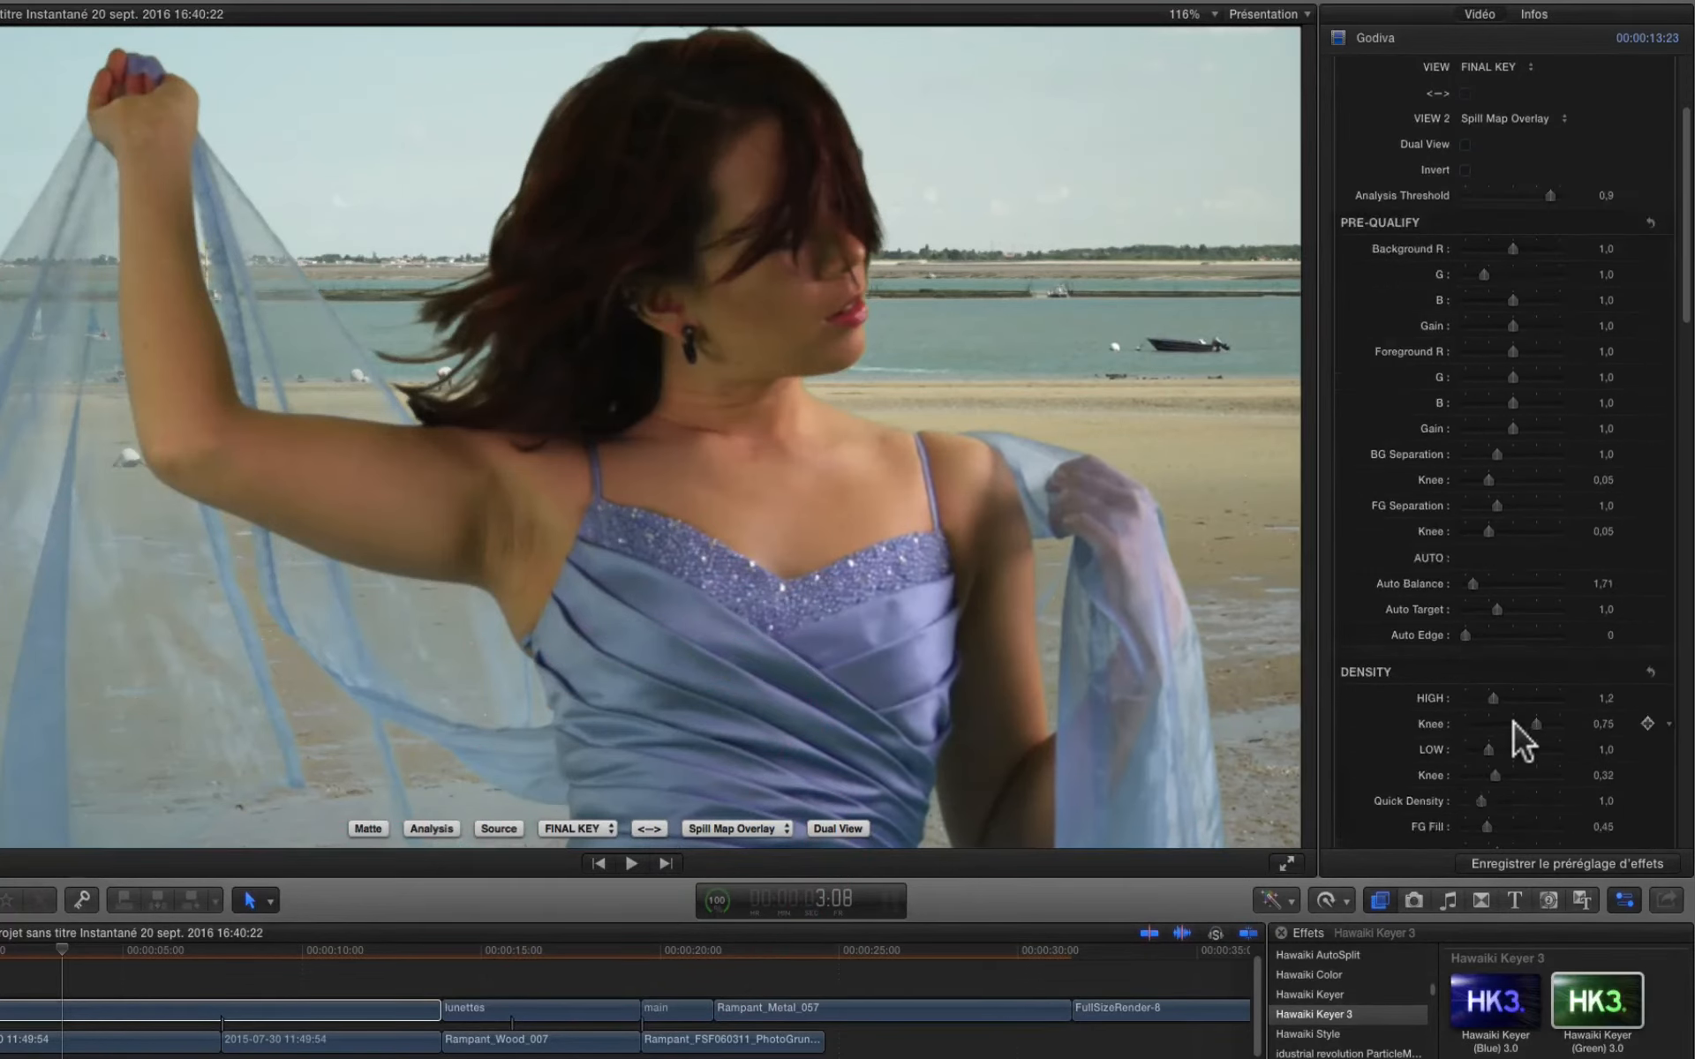
{"action": "scroll", "coordinate": [1513, 724], "scroll_direction": "down", "scroll_amount": 12}
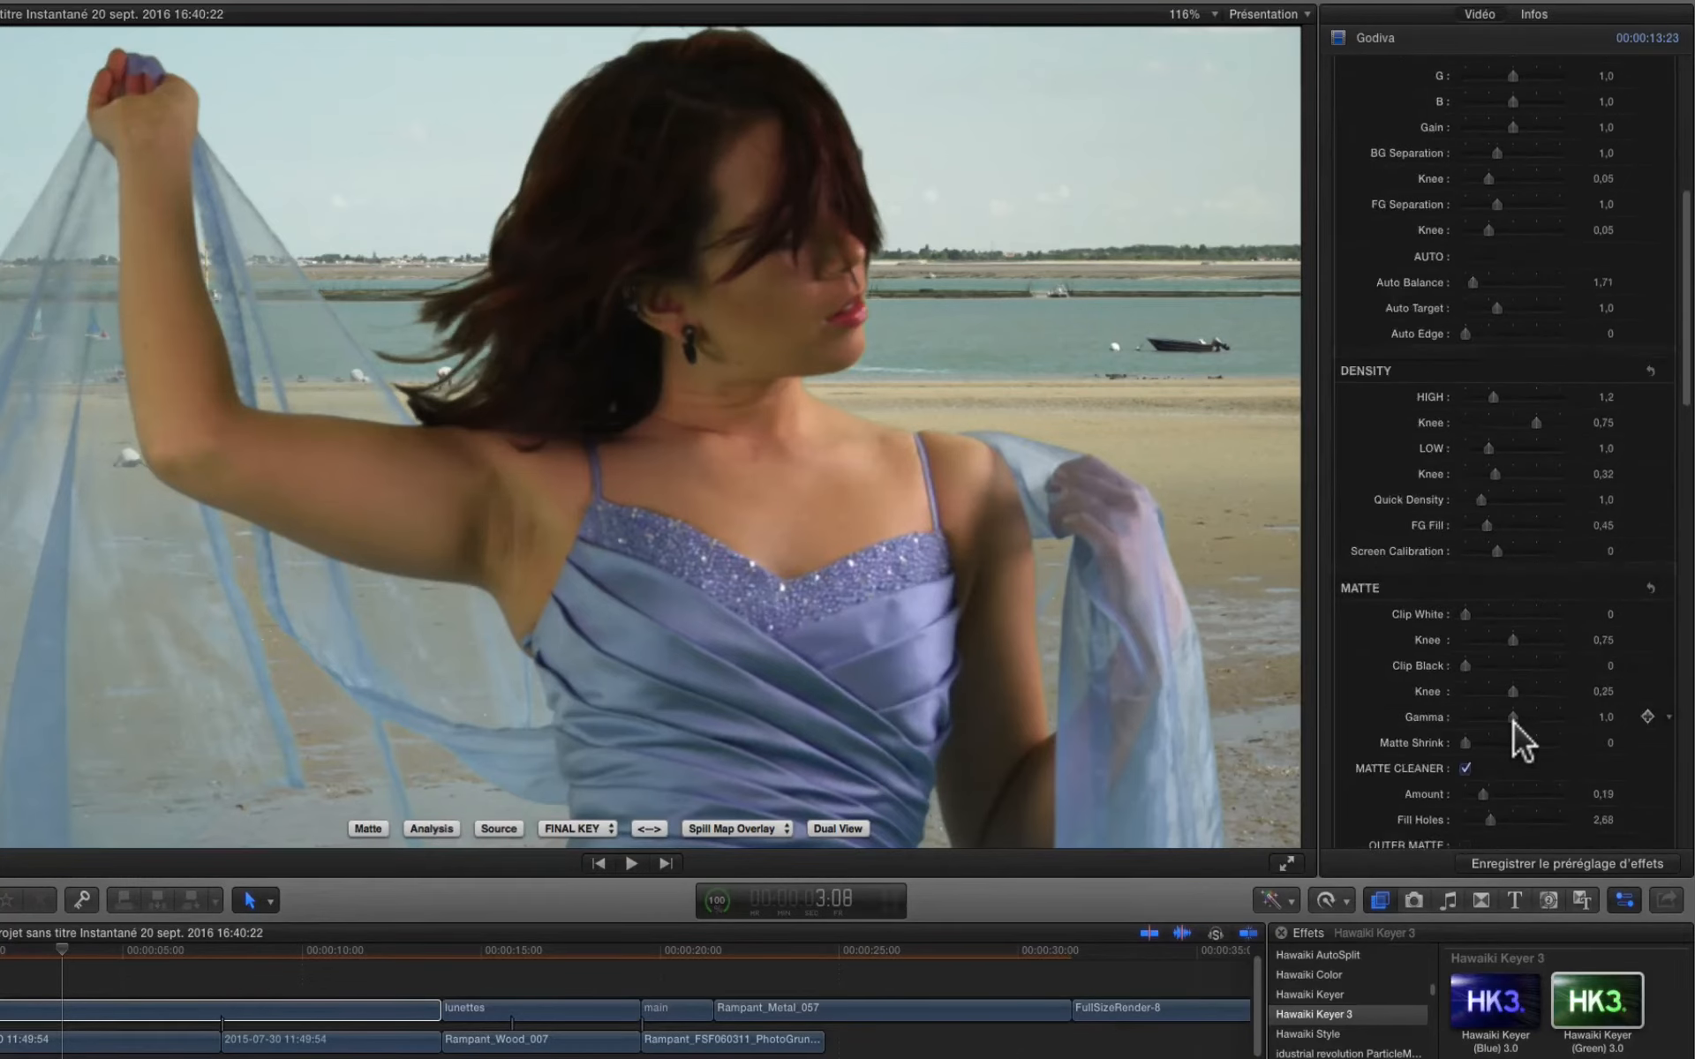
{"action": "scroll", "coordinate": [1514, 724], "scroll_direction": "up", "scroll_amount": 7}
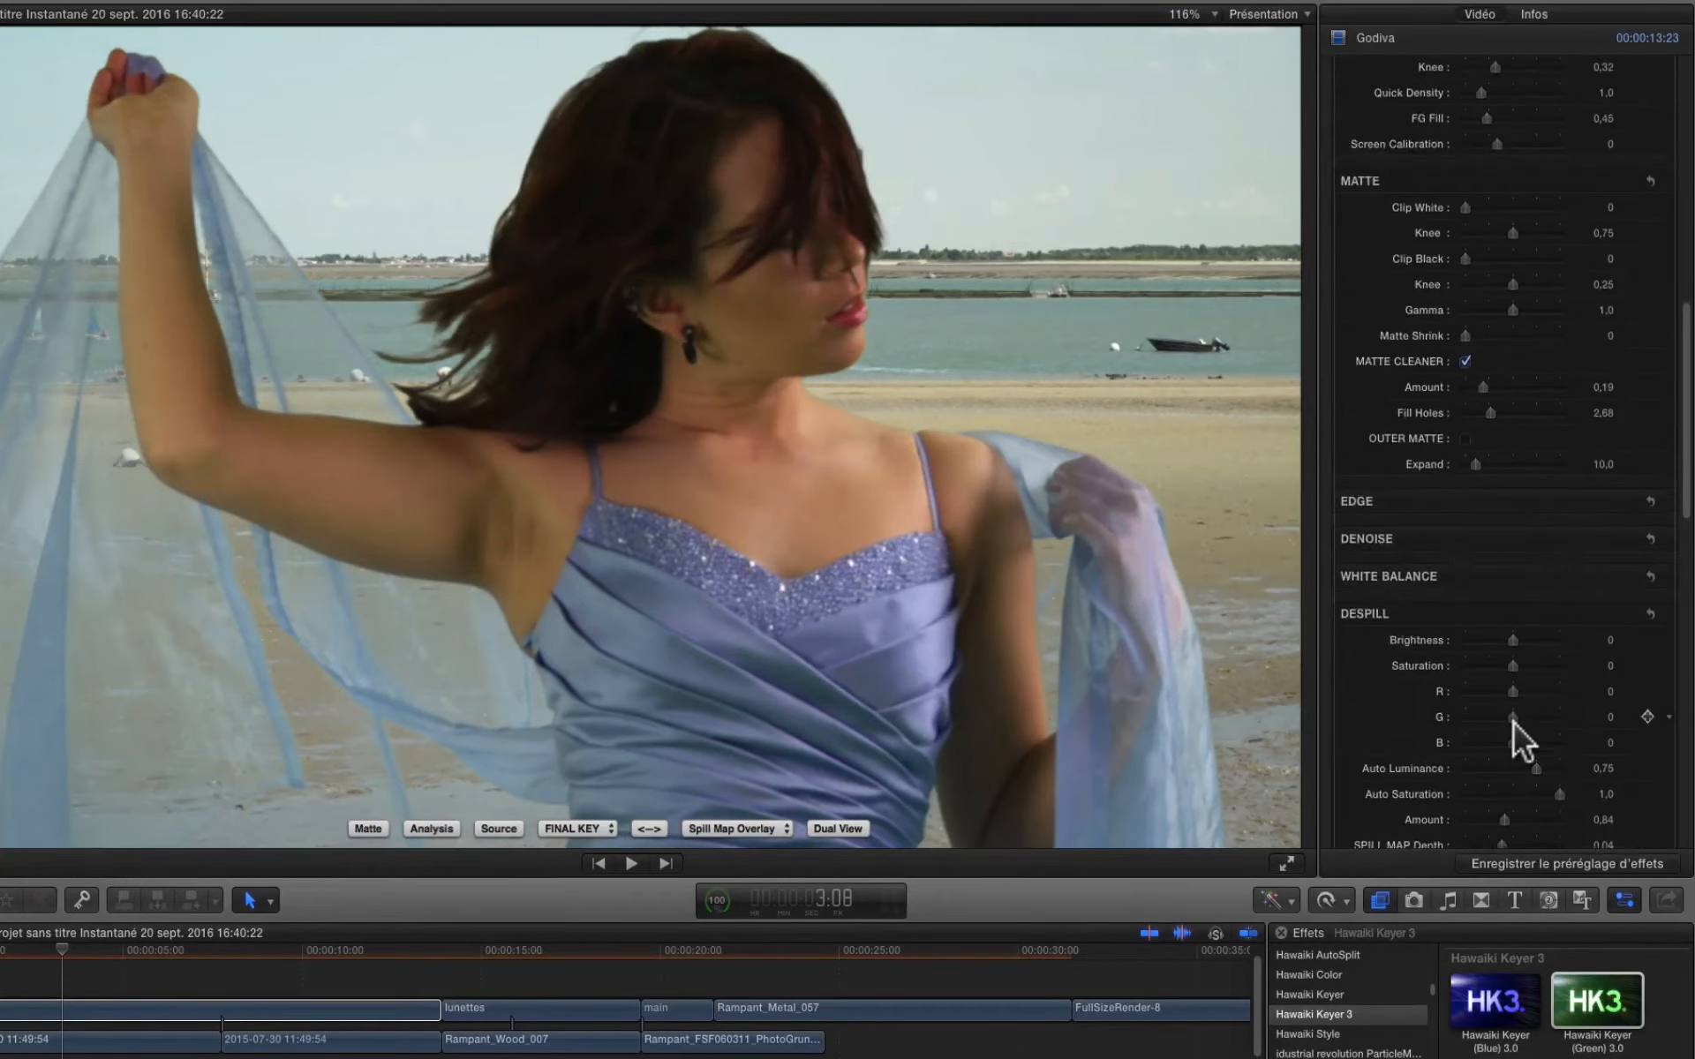
{"action": "scroll", "coordinate": [1514, 724], "scroll_direction": "down", "scroll_amount": 5}
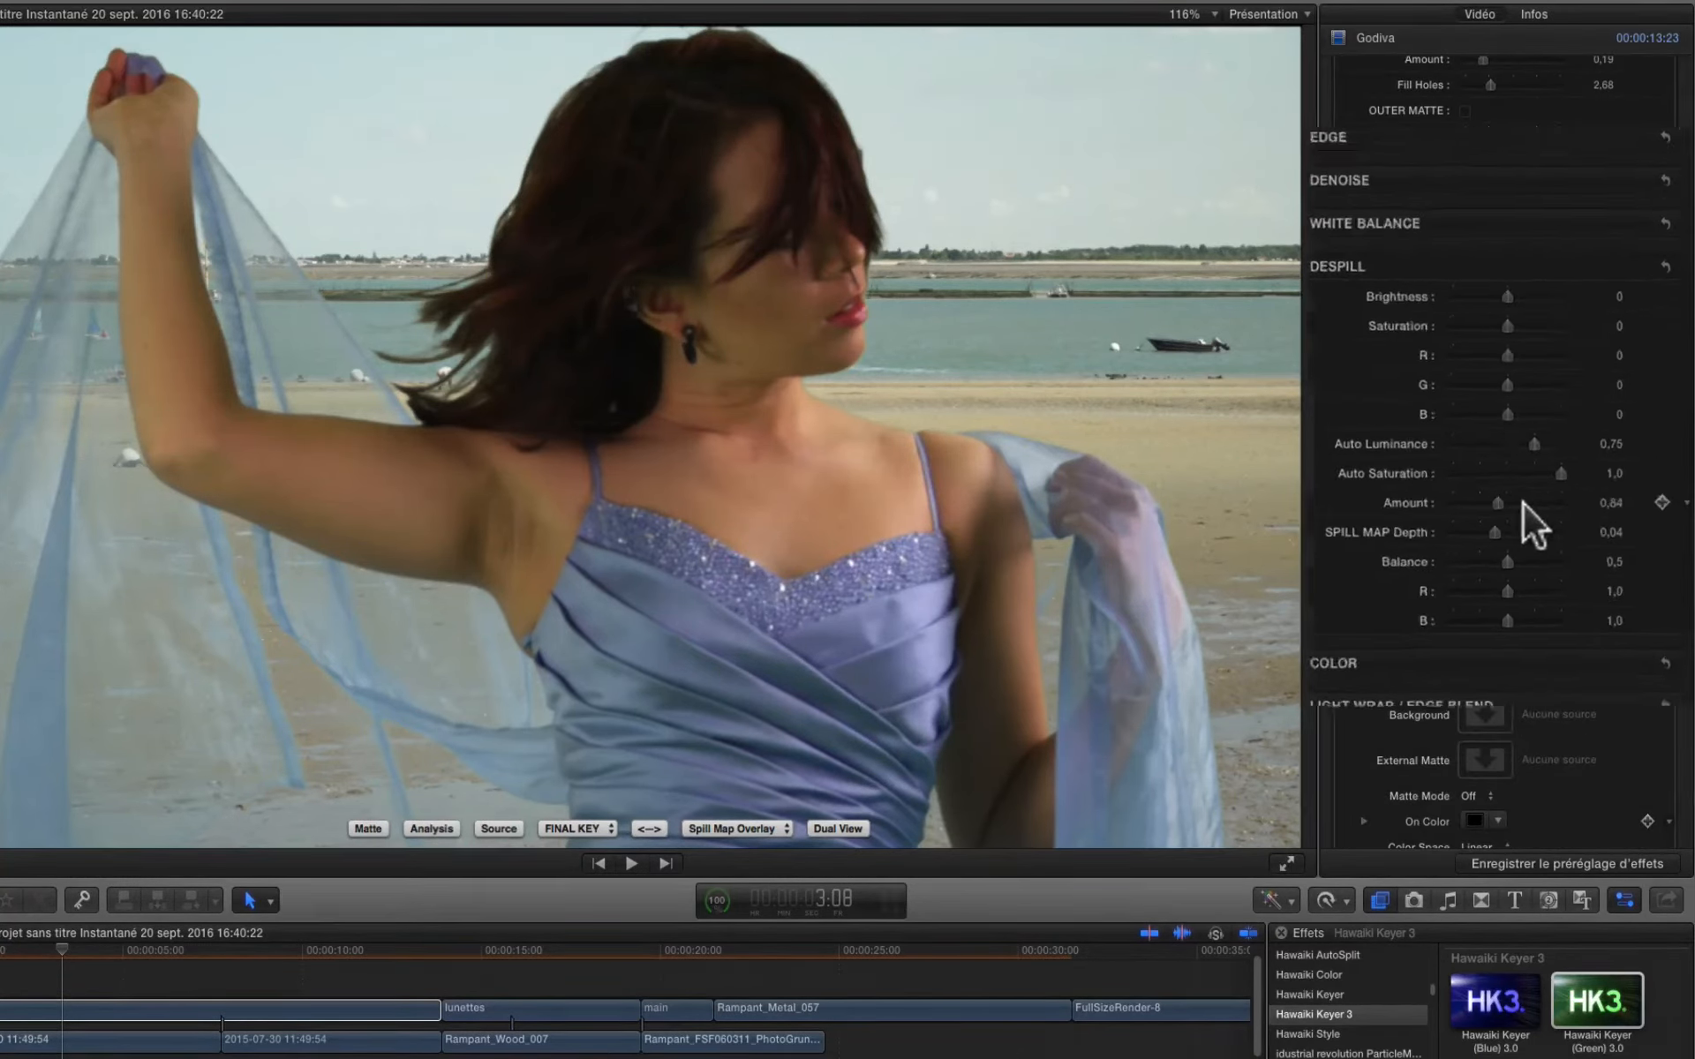
{"action": "mouse_move", "coordinate": [1445, 521]}
{"action": "left_mouse_down"}
{"action": "mouse_move", "coordinate": [1602, 528]}
{"action": "mouse_move", "coordinate": [1300, 568]}
{"action": "mouse_move", "coordinate": [1405, 562]}
{"action": "mouse_move", "coordinate": [1458, 537]}
{"action": "left_mouse_up"}
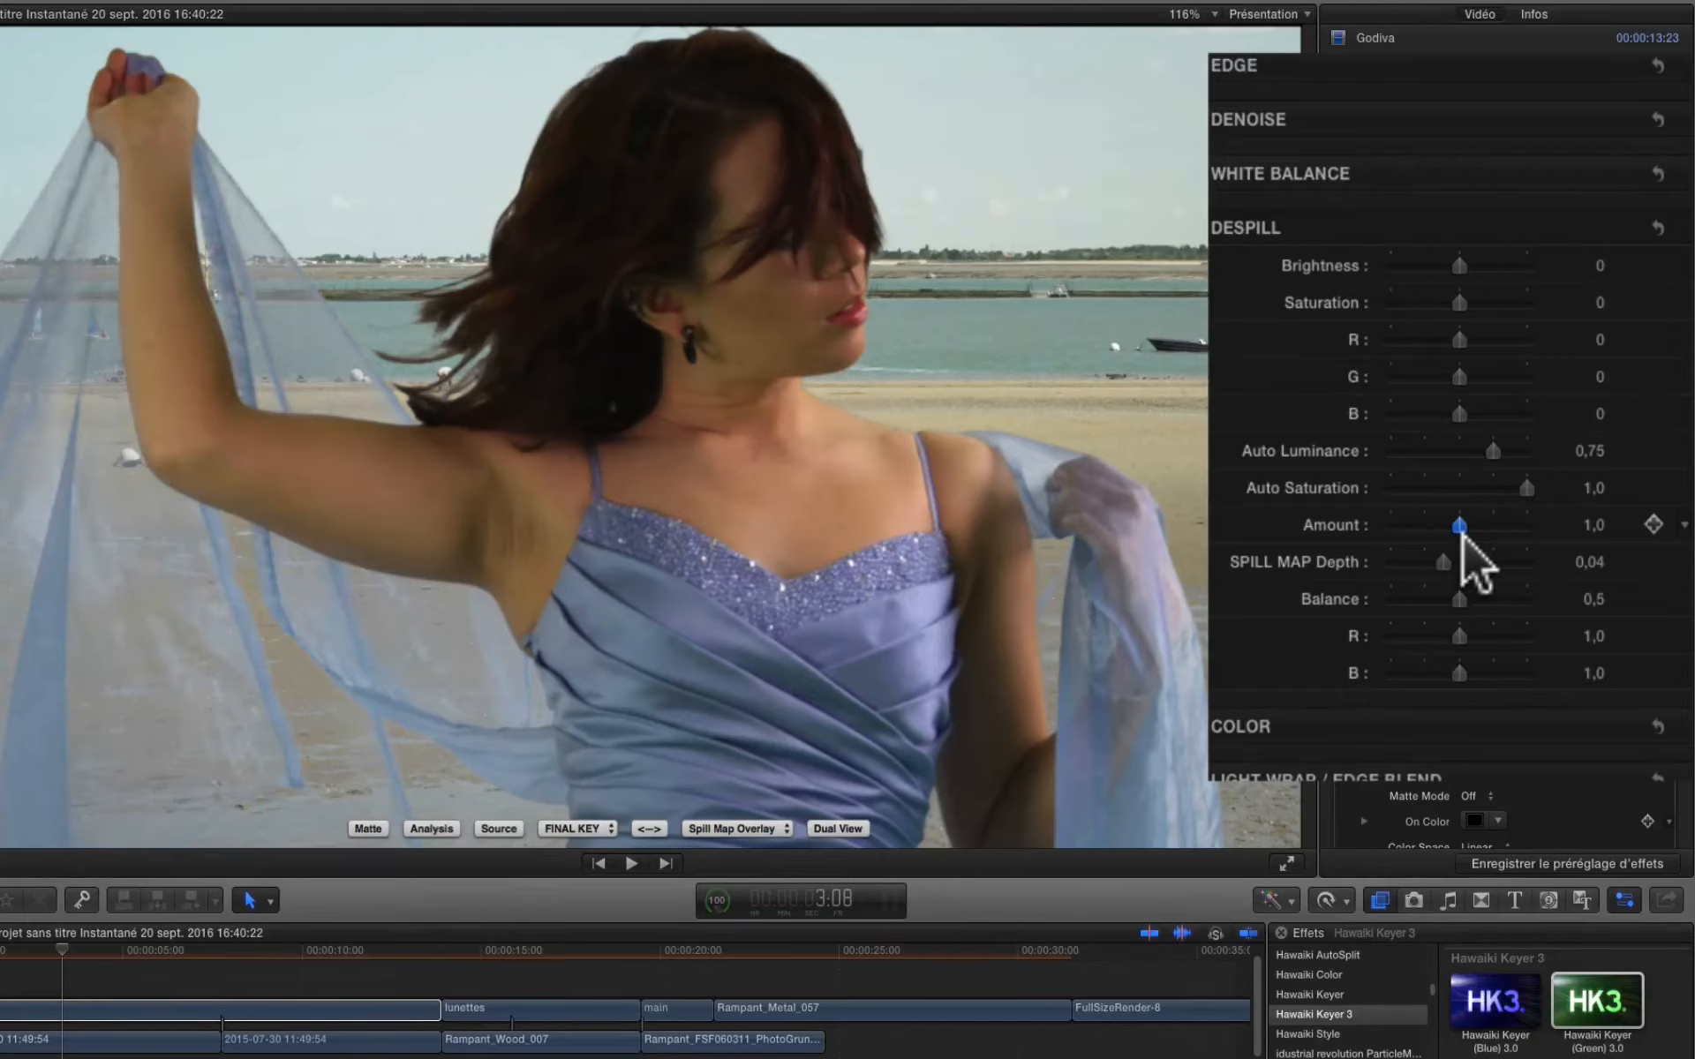
{"action": "left_click", "coordinate": [1446, 565]}
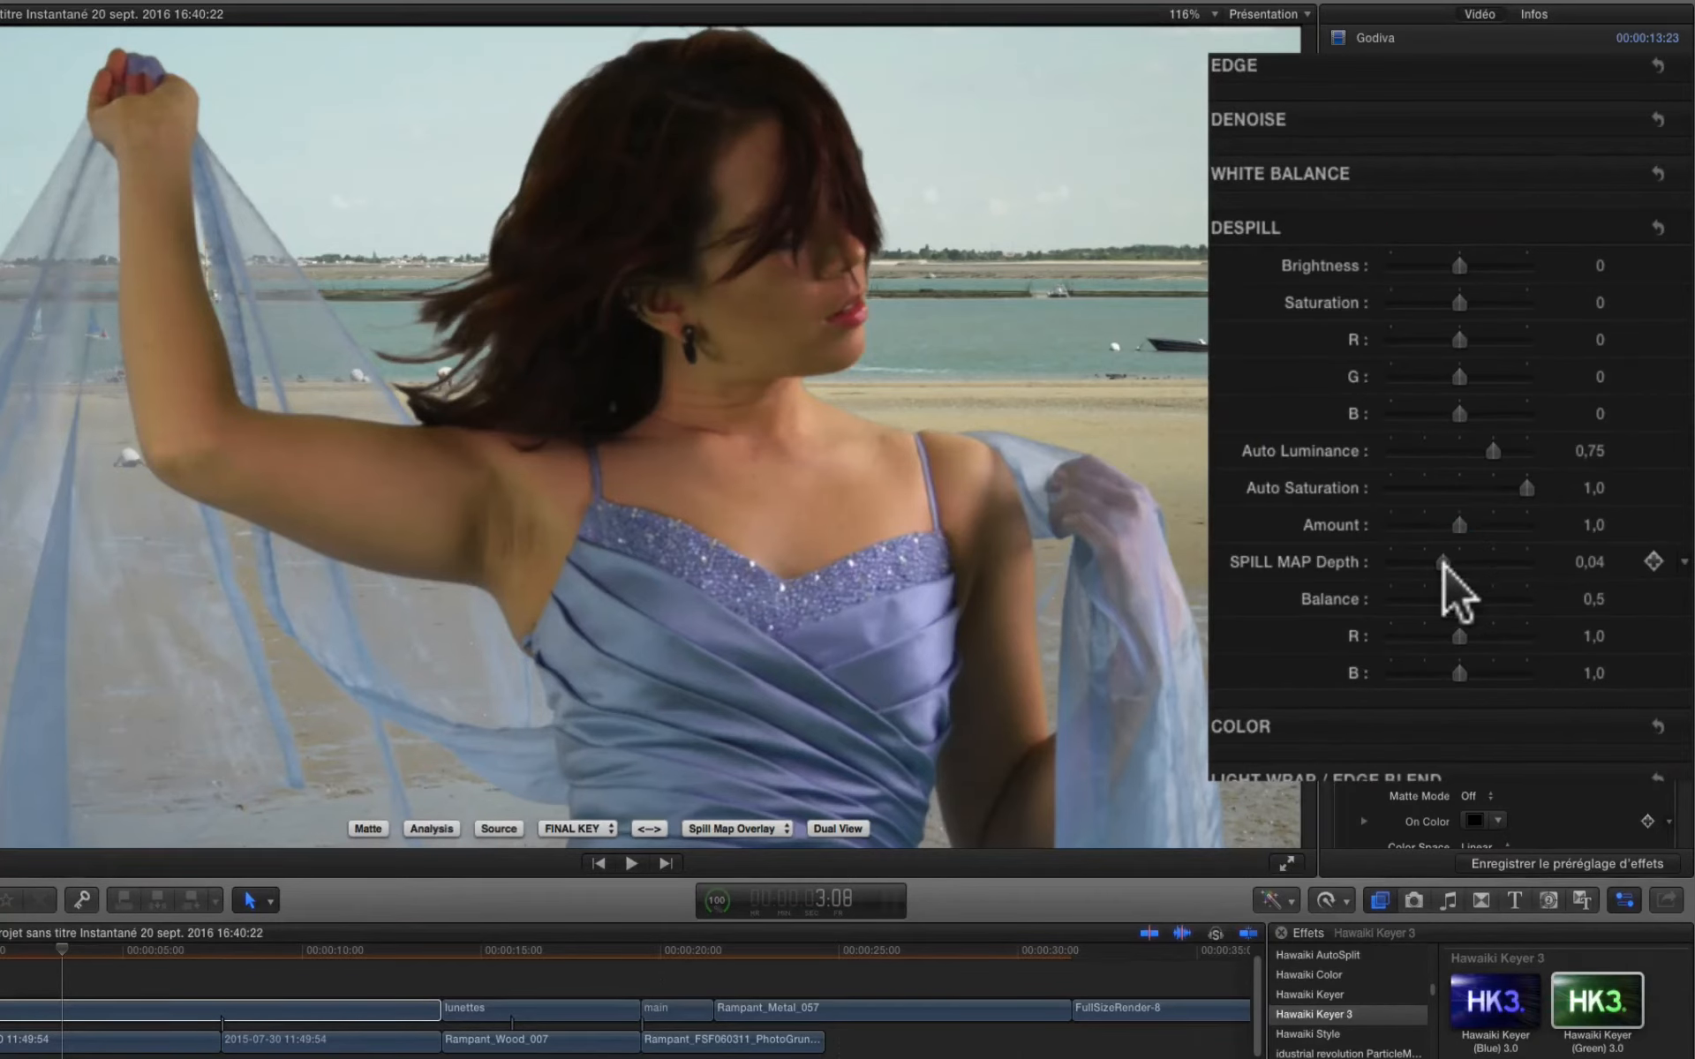
{"action": "mouse_move", "coordinate": [1458, 265]}
{"action": "left_mouse_down"}
{"action": "mouse_move", "coordinate": [1514, 265]}
{"action": "mouse_move", "coordinate": [1474, 266]}
{"action": "left_mouse_up"}
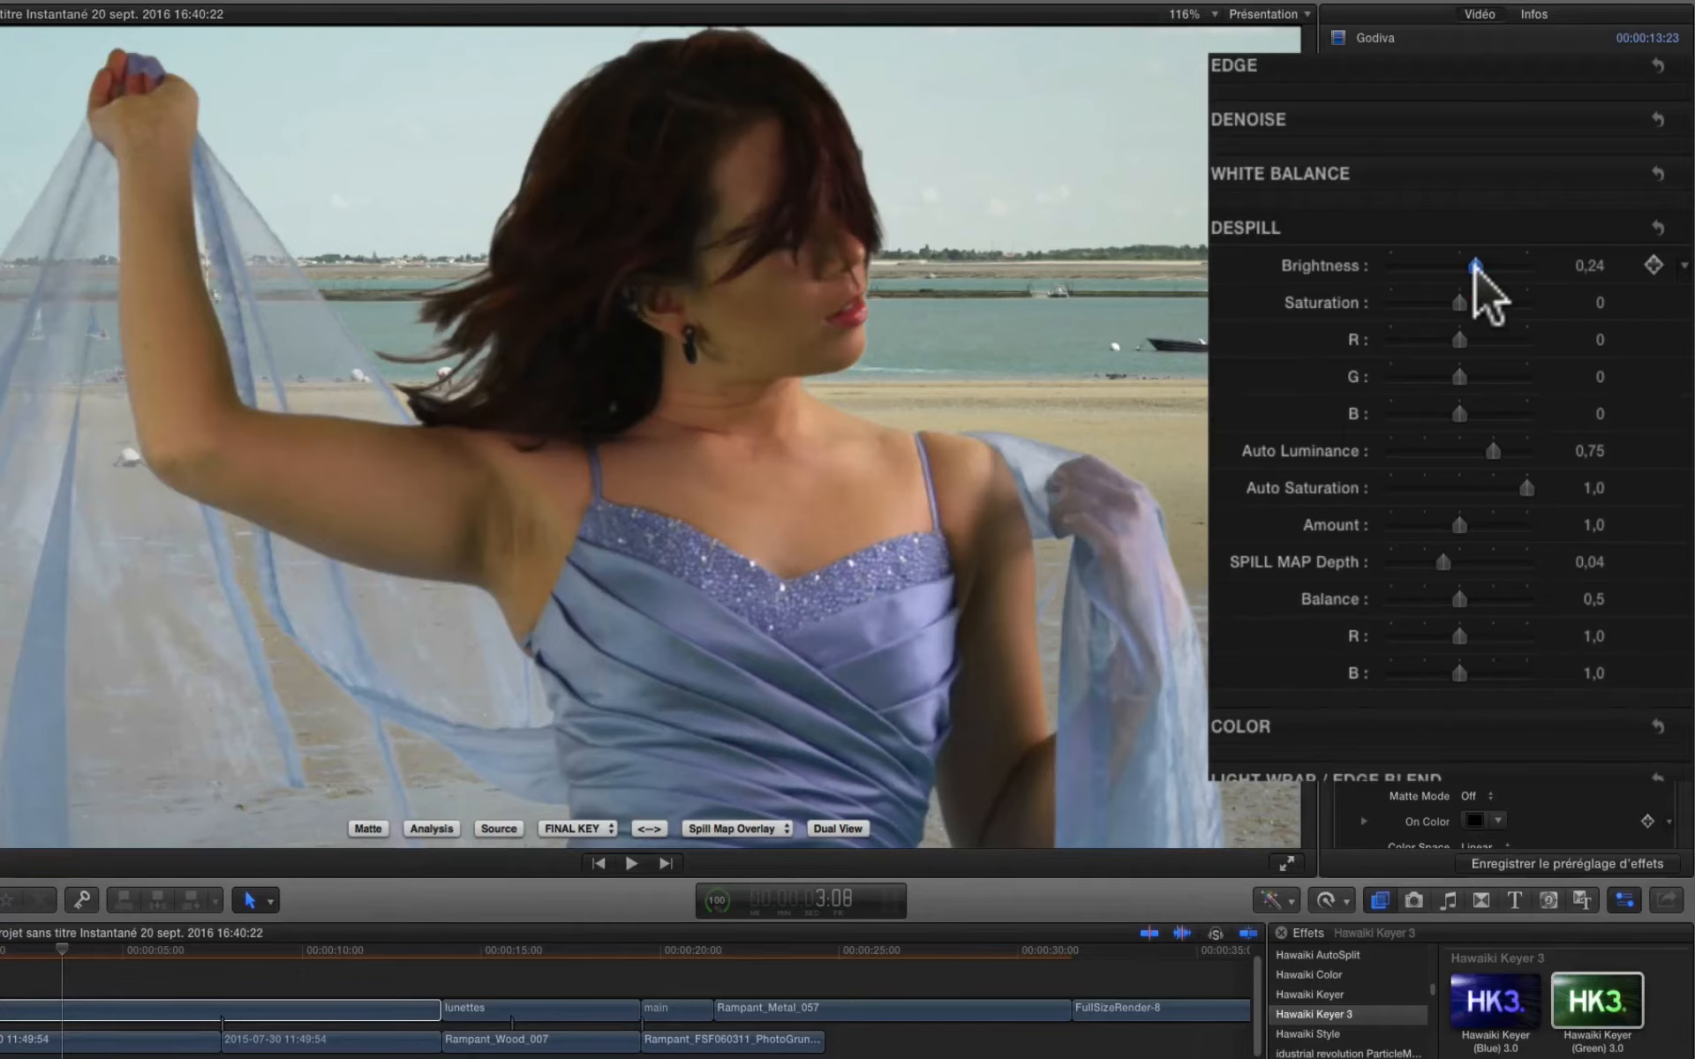
{"action": "left_click_drag", "start_coordinate": [1475, 269], "coordinate": [1470, 302]}
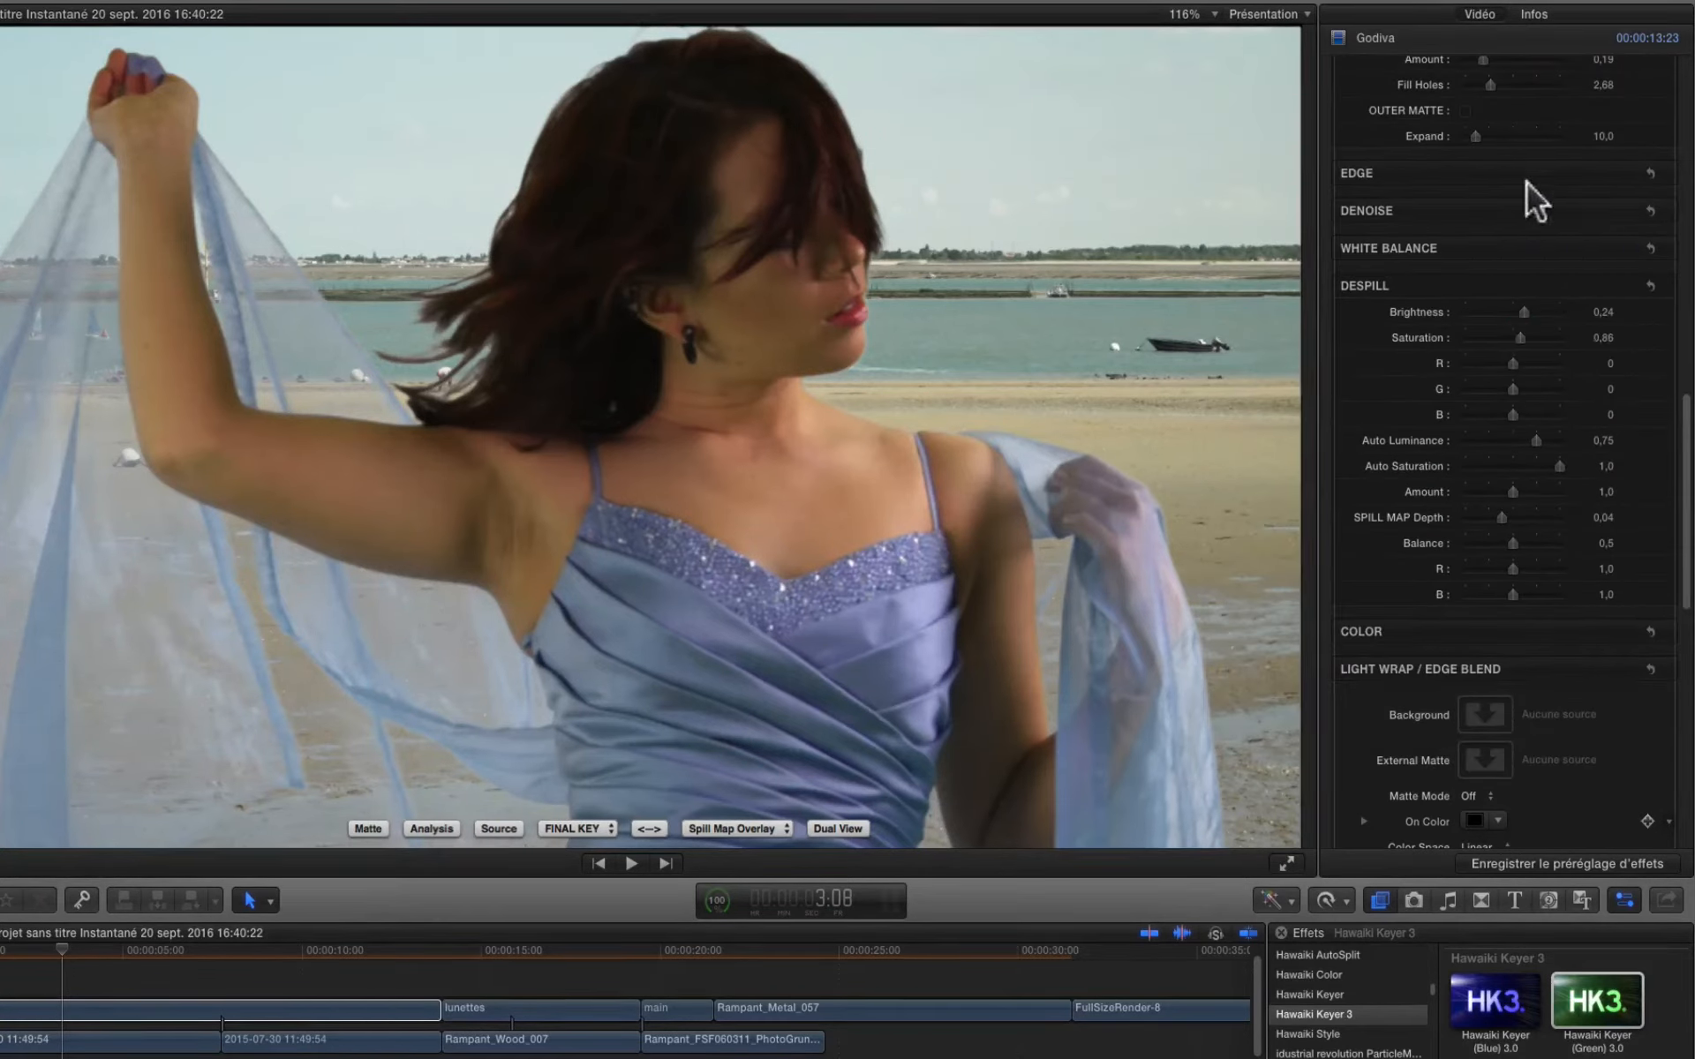
Expand and enable the keyer's EDGE parameters, and set the A Brightness to 4,0
{"action": "scroll", "coordinate": [1630, 168], "scroll_direction": "down", "scroll_amount": 1}
{"action": "left_click", "coordinate": [1634, 128]}
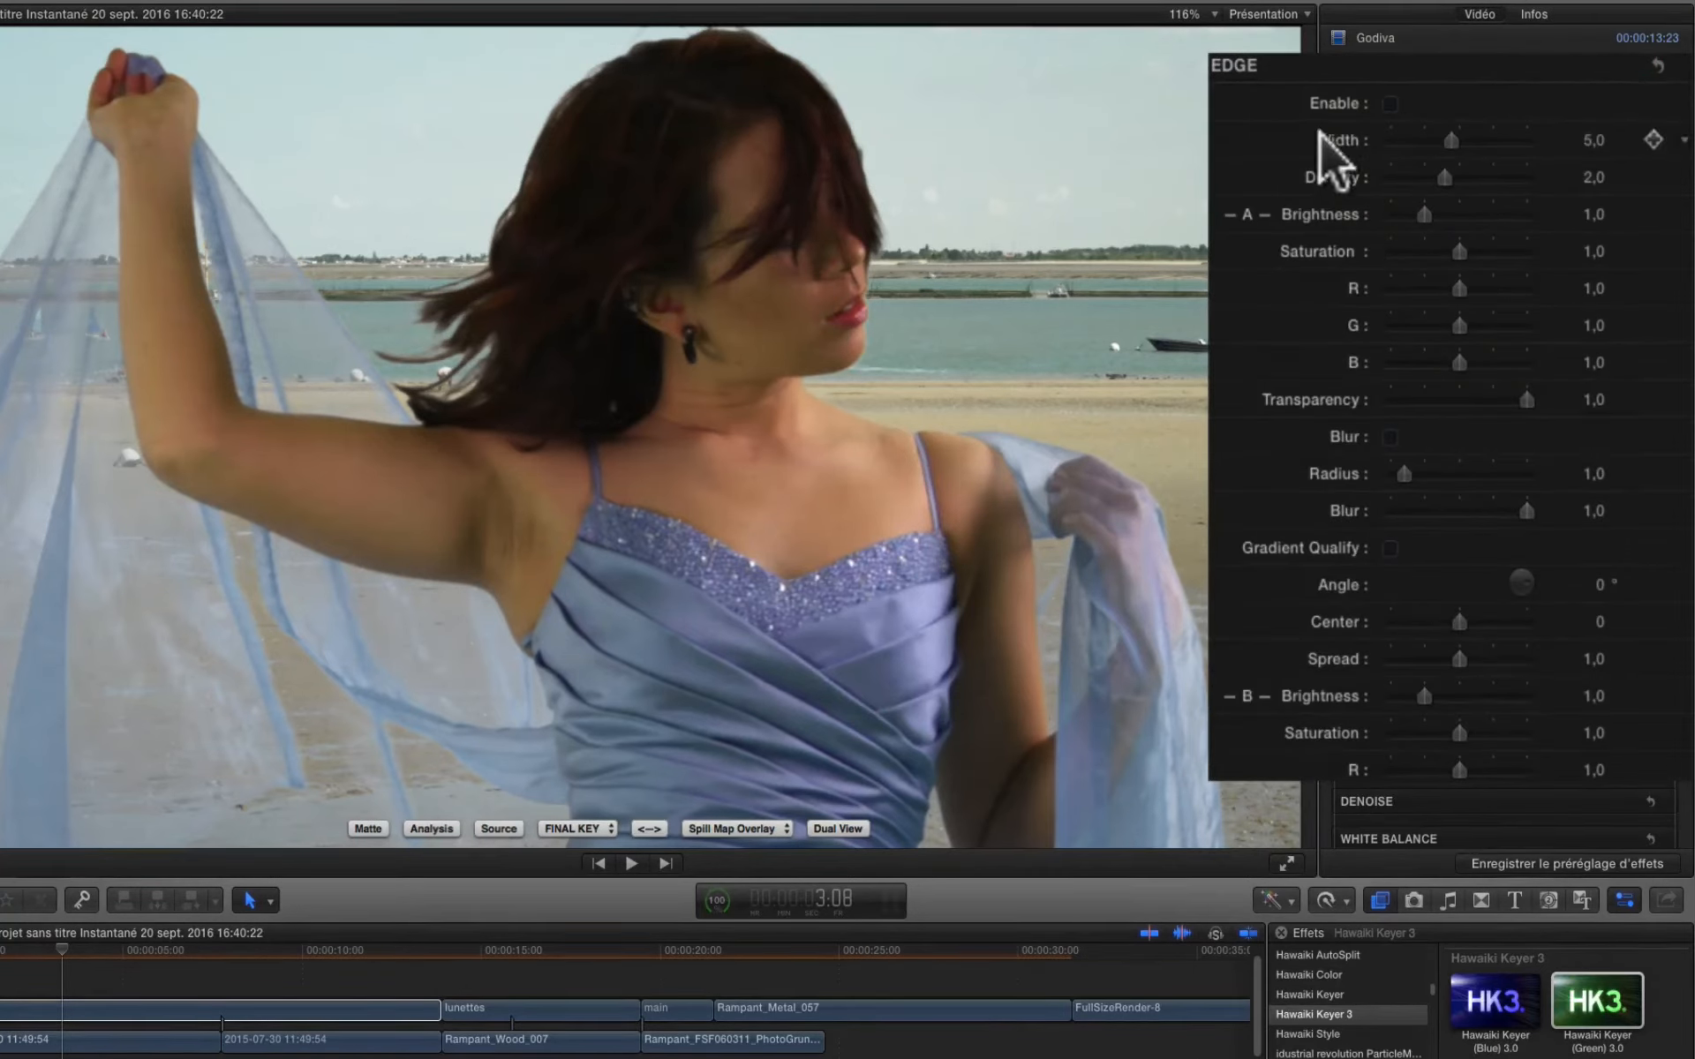
{"action": "left_click", "coordinate": [1386, 103]}
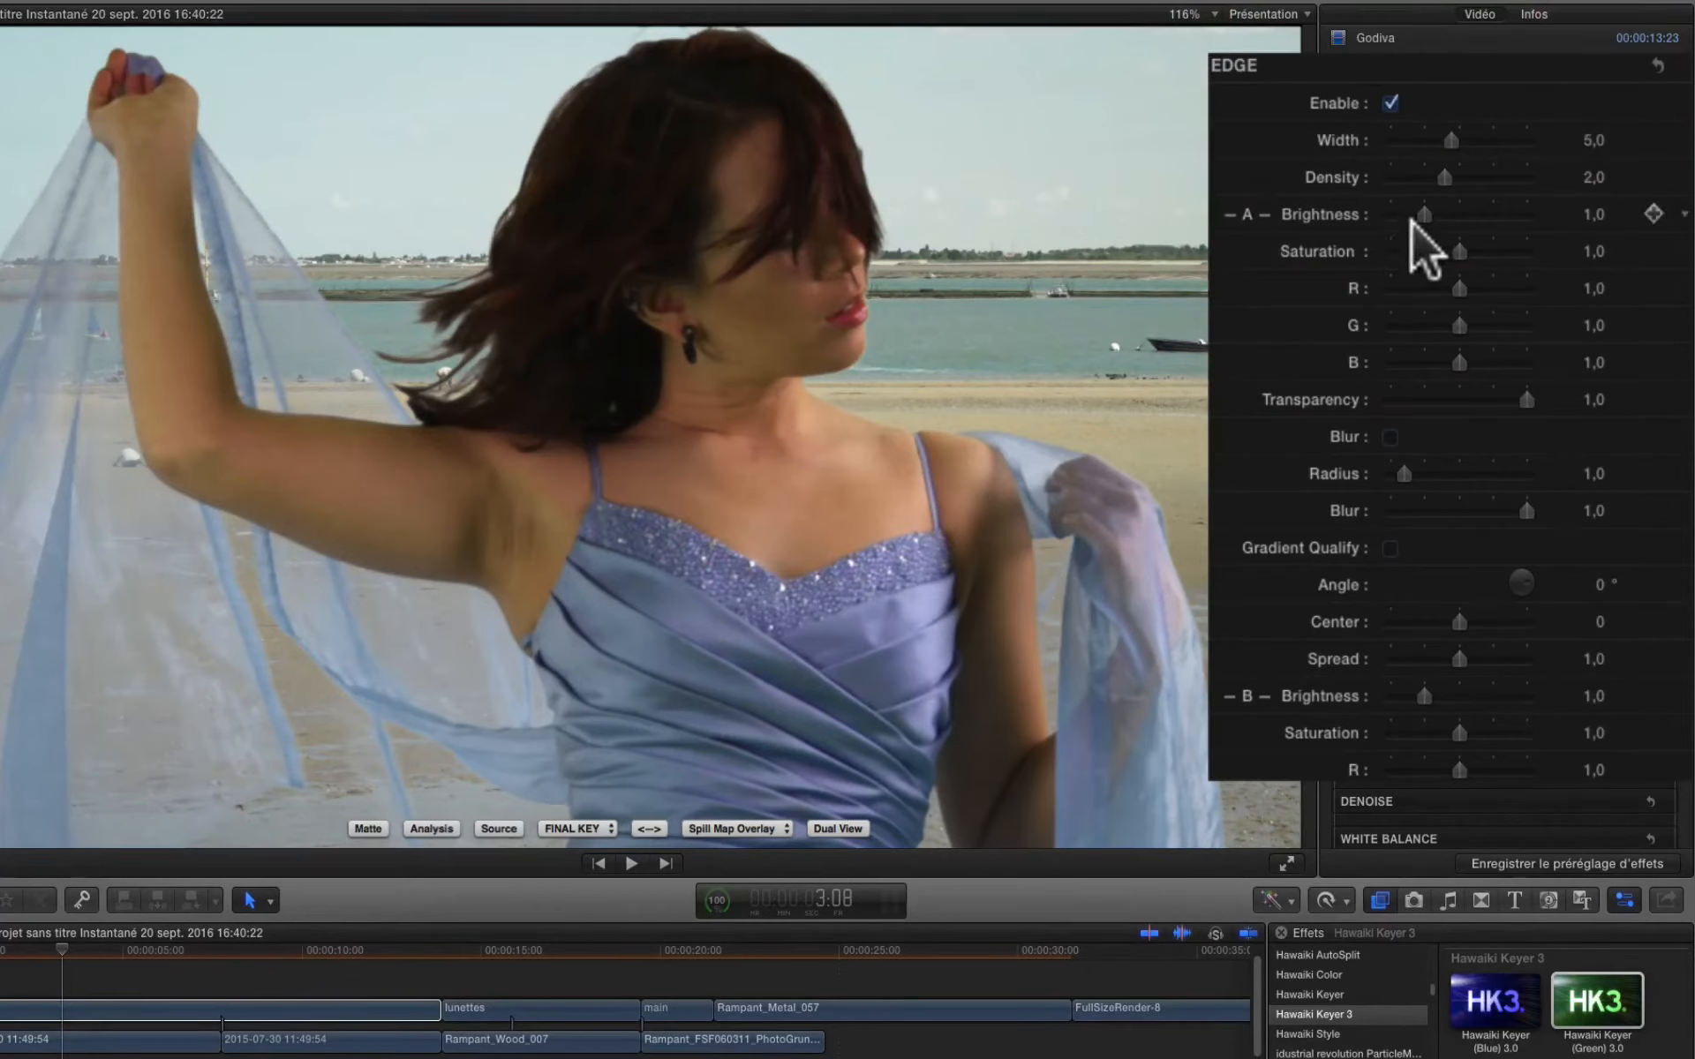
{"action": "left_click_drag", "start_coordinate": [1424, 215], "coordinate": [1527, 214]}
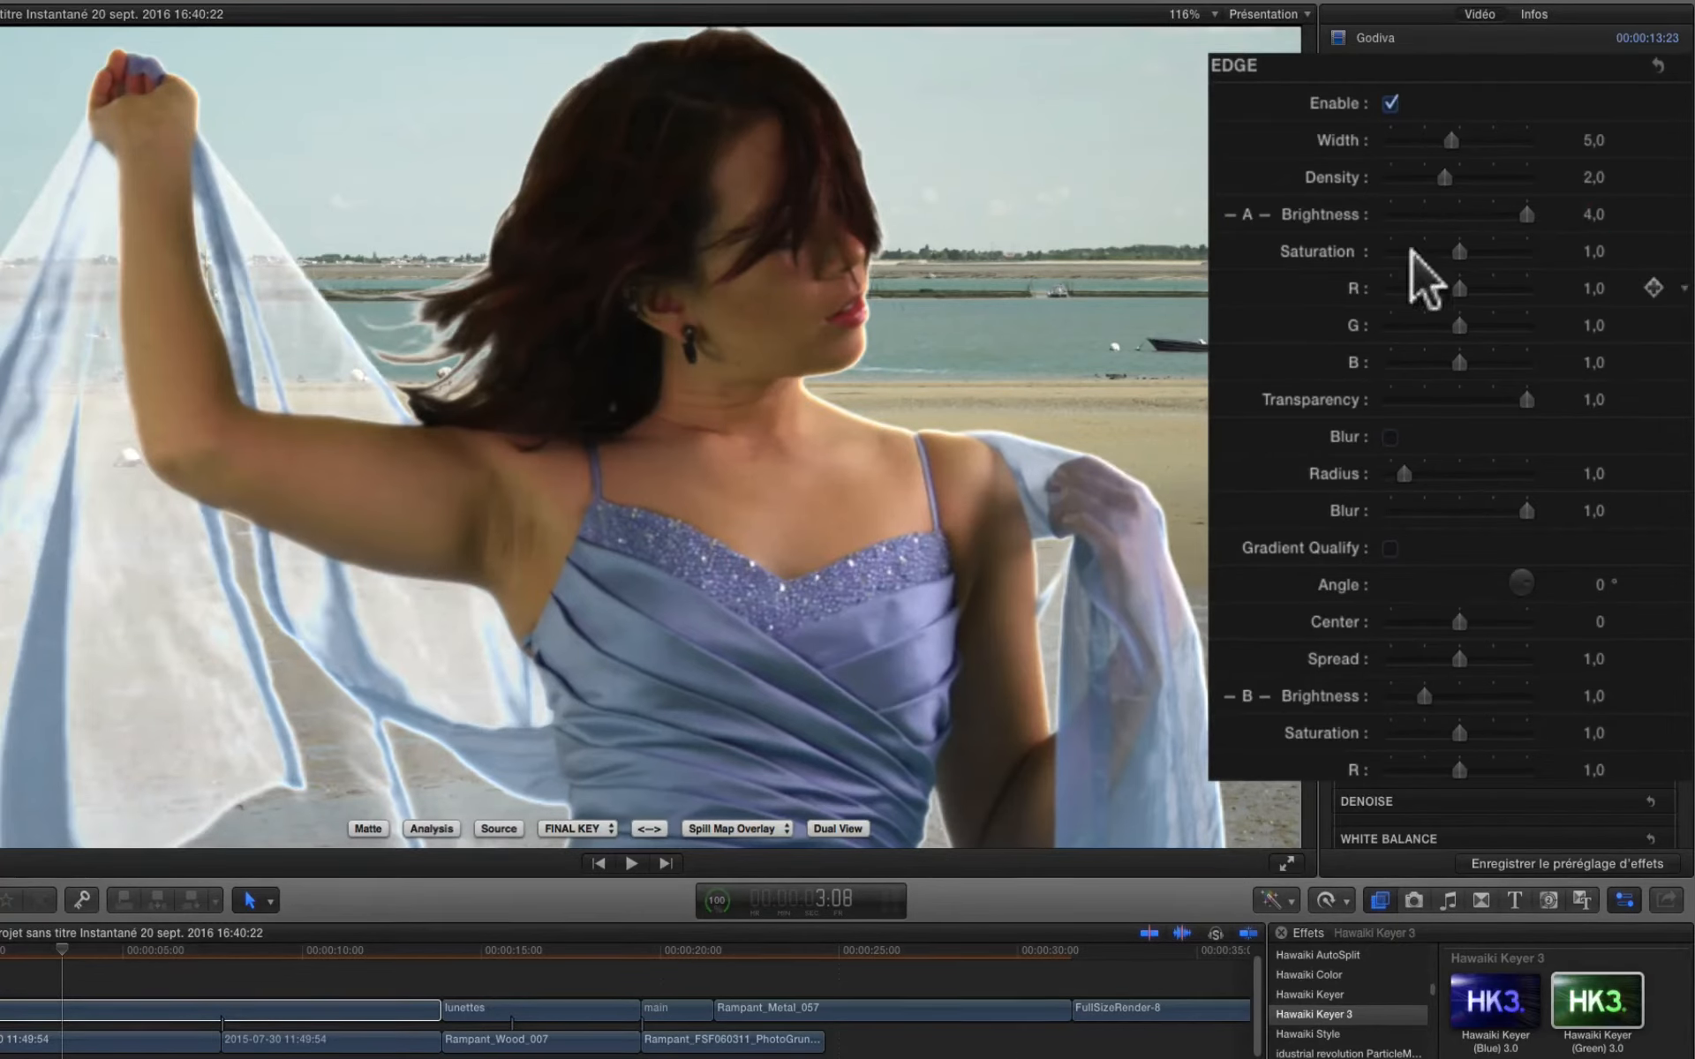
{"action": "mouse_move", "coordinate": [1524, 214]}
{"action": "left_mouse_down"}
{"action": "mouse_move", "coordinate": [1364, 216]}
{"action": "mouse_move", "coordinate": [1526, 216]}
{"action": "left_mouse_up"}
Set the EDGE Width to 6,55 and Density to 1,17, and set the A Brightness to 1,04
{"action": "left_click", "coordinate": [1449, 141]}
{"action": "left_click_drag", "start_coordinate": [1453, 139], "coordinate": [1420, 183]}
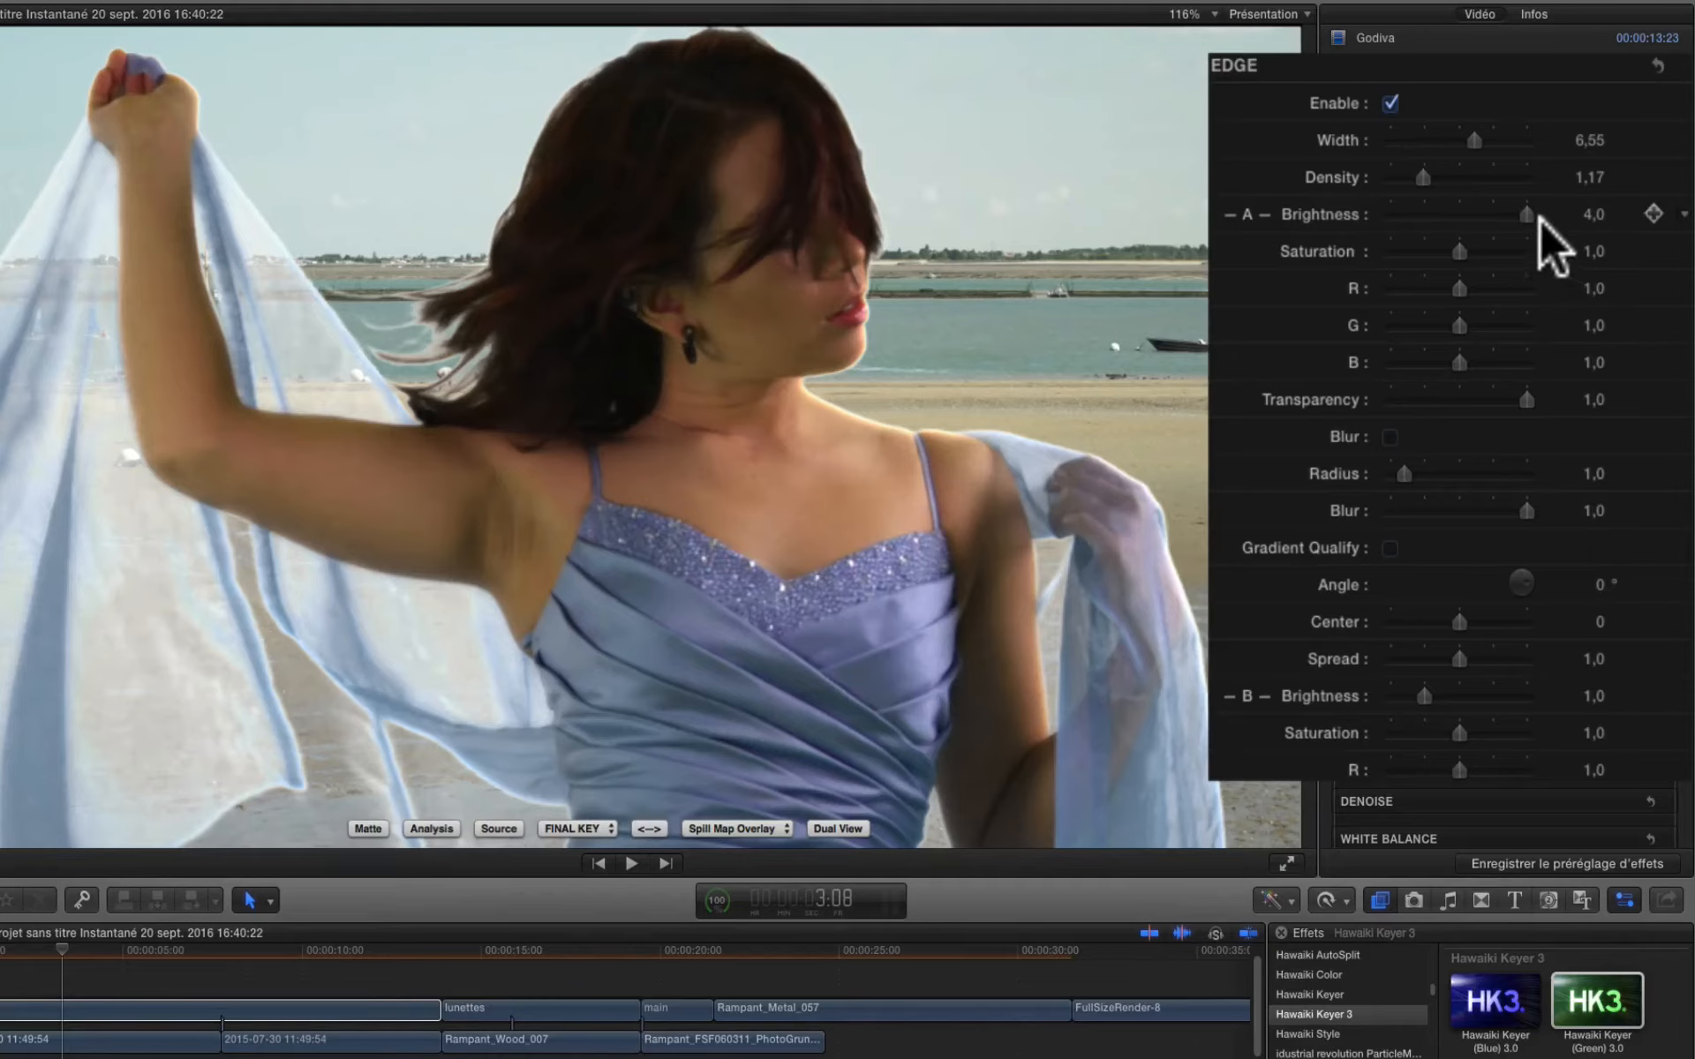
{"action": "left_click_drag", "start_coordinate": [1529, 212], "coordinate": [1425, 222]}
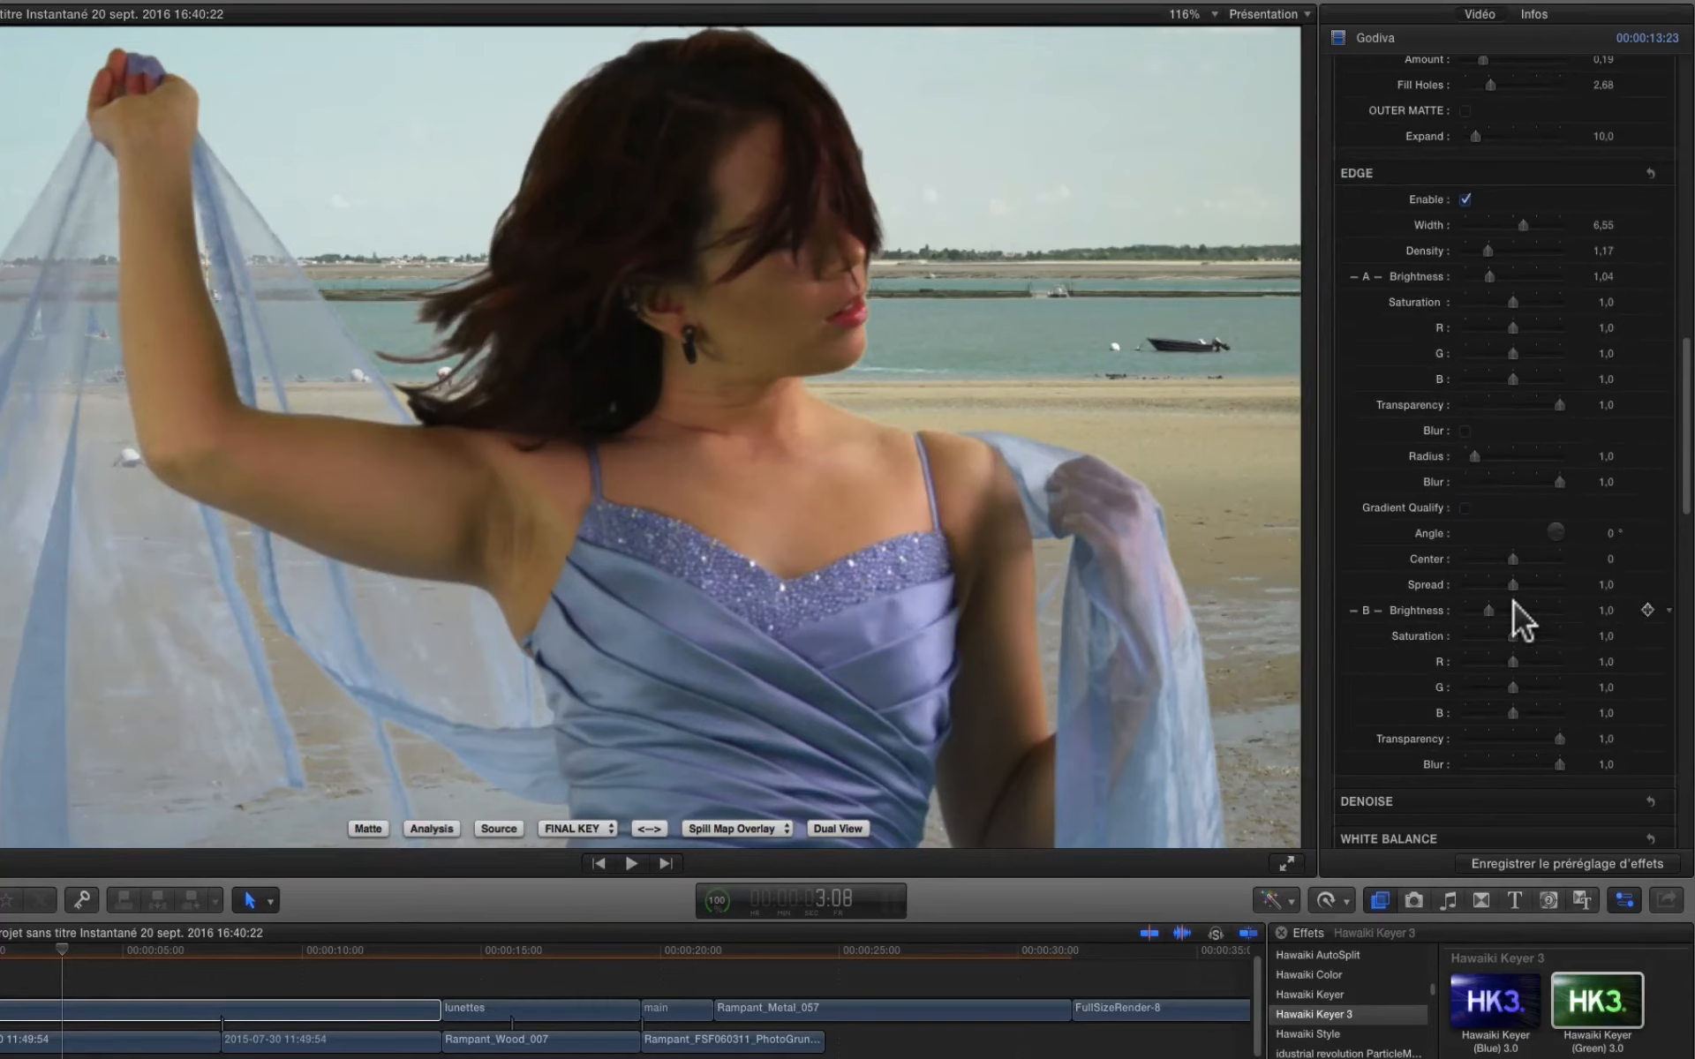
{"action": "scroll", "coordinate": [1469, 667], "scroll_direction": "down", "scroll_amount": 10}
{"action": "scroll", "coordinate": [1464, 675], "scroll_direction": "down", "scroll_amount": 9}
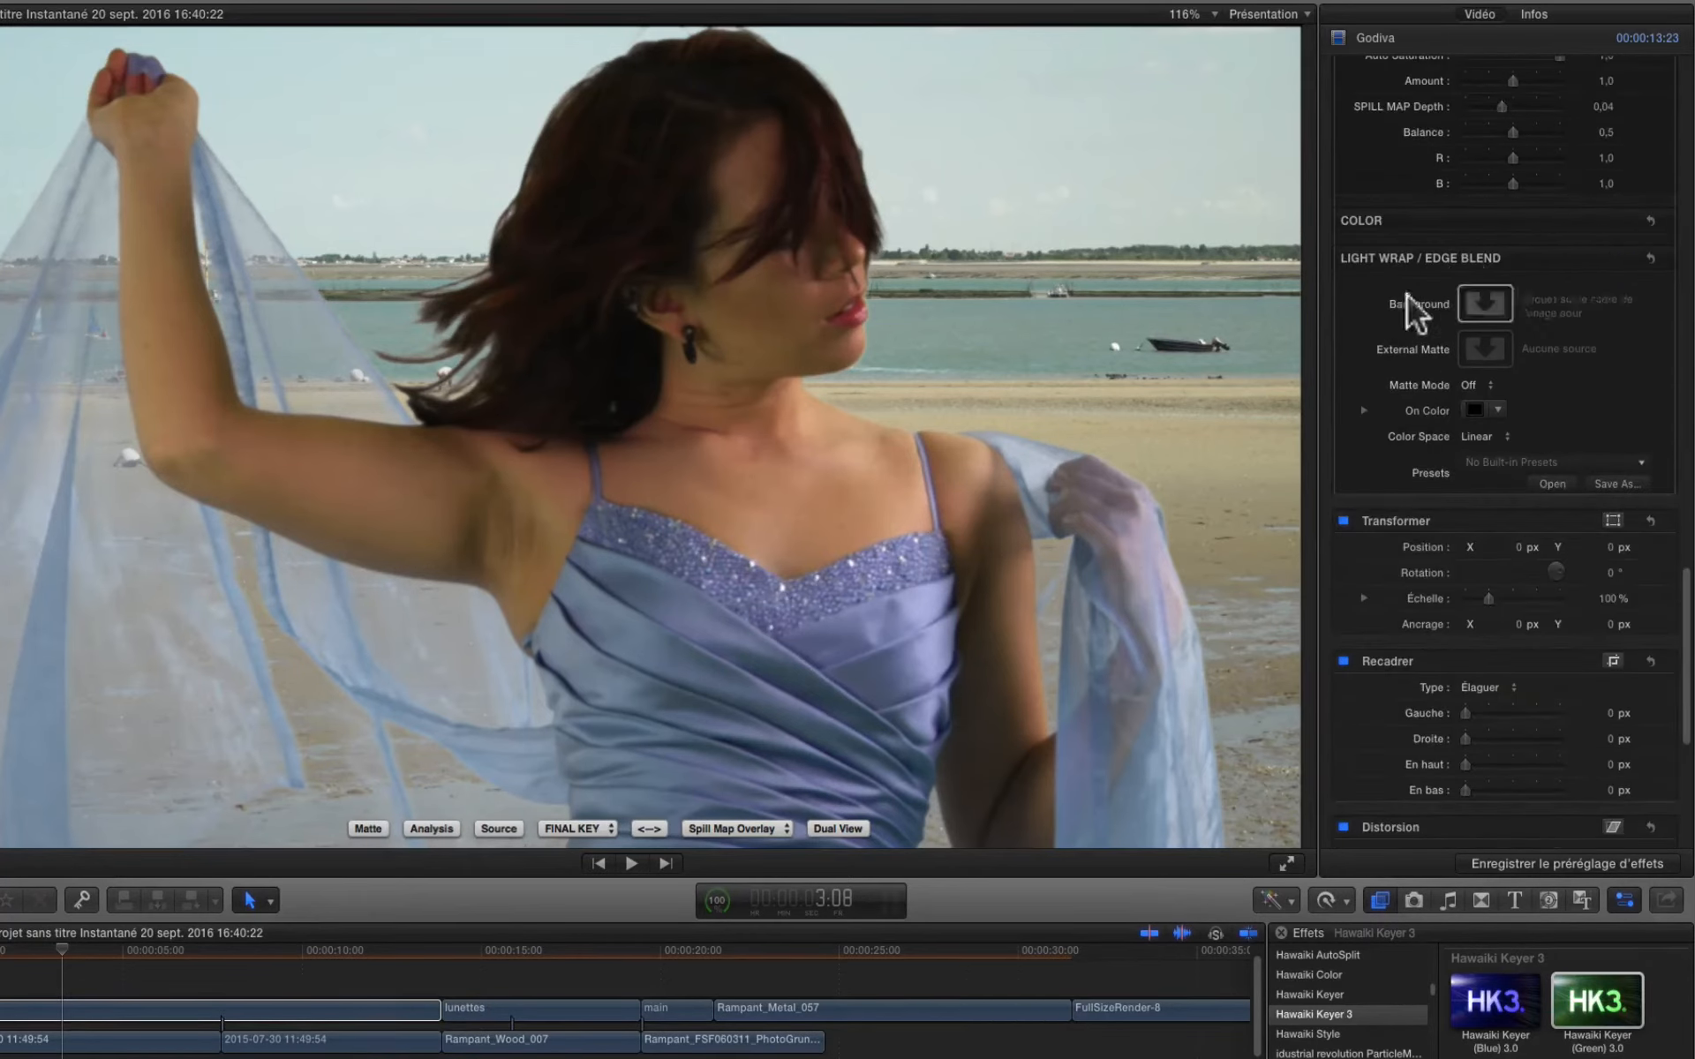
{"action": "left_click", "coordinate": [1476, 305]}
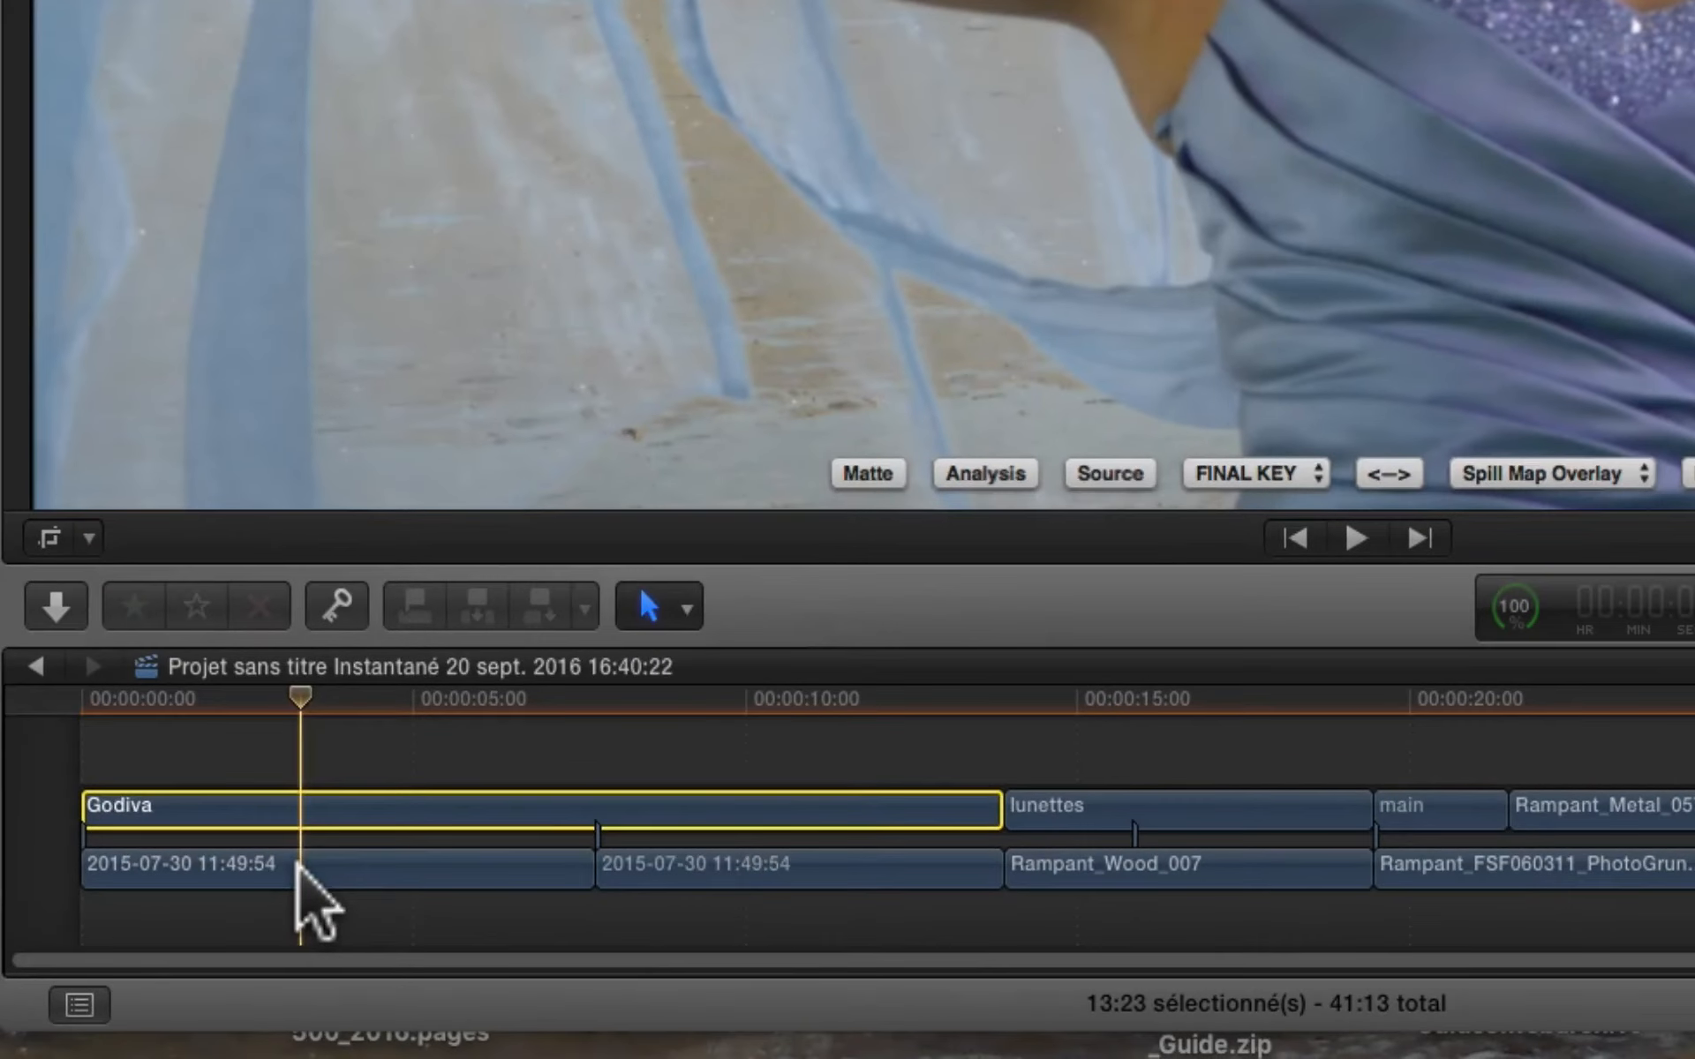
{"action": "right_click", "coordinate": [202, 941]}
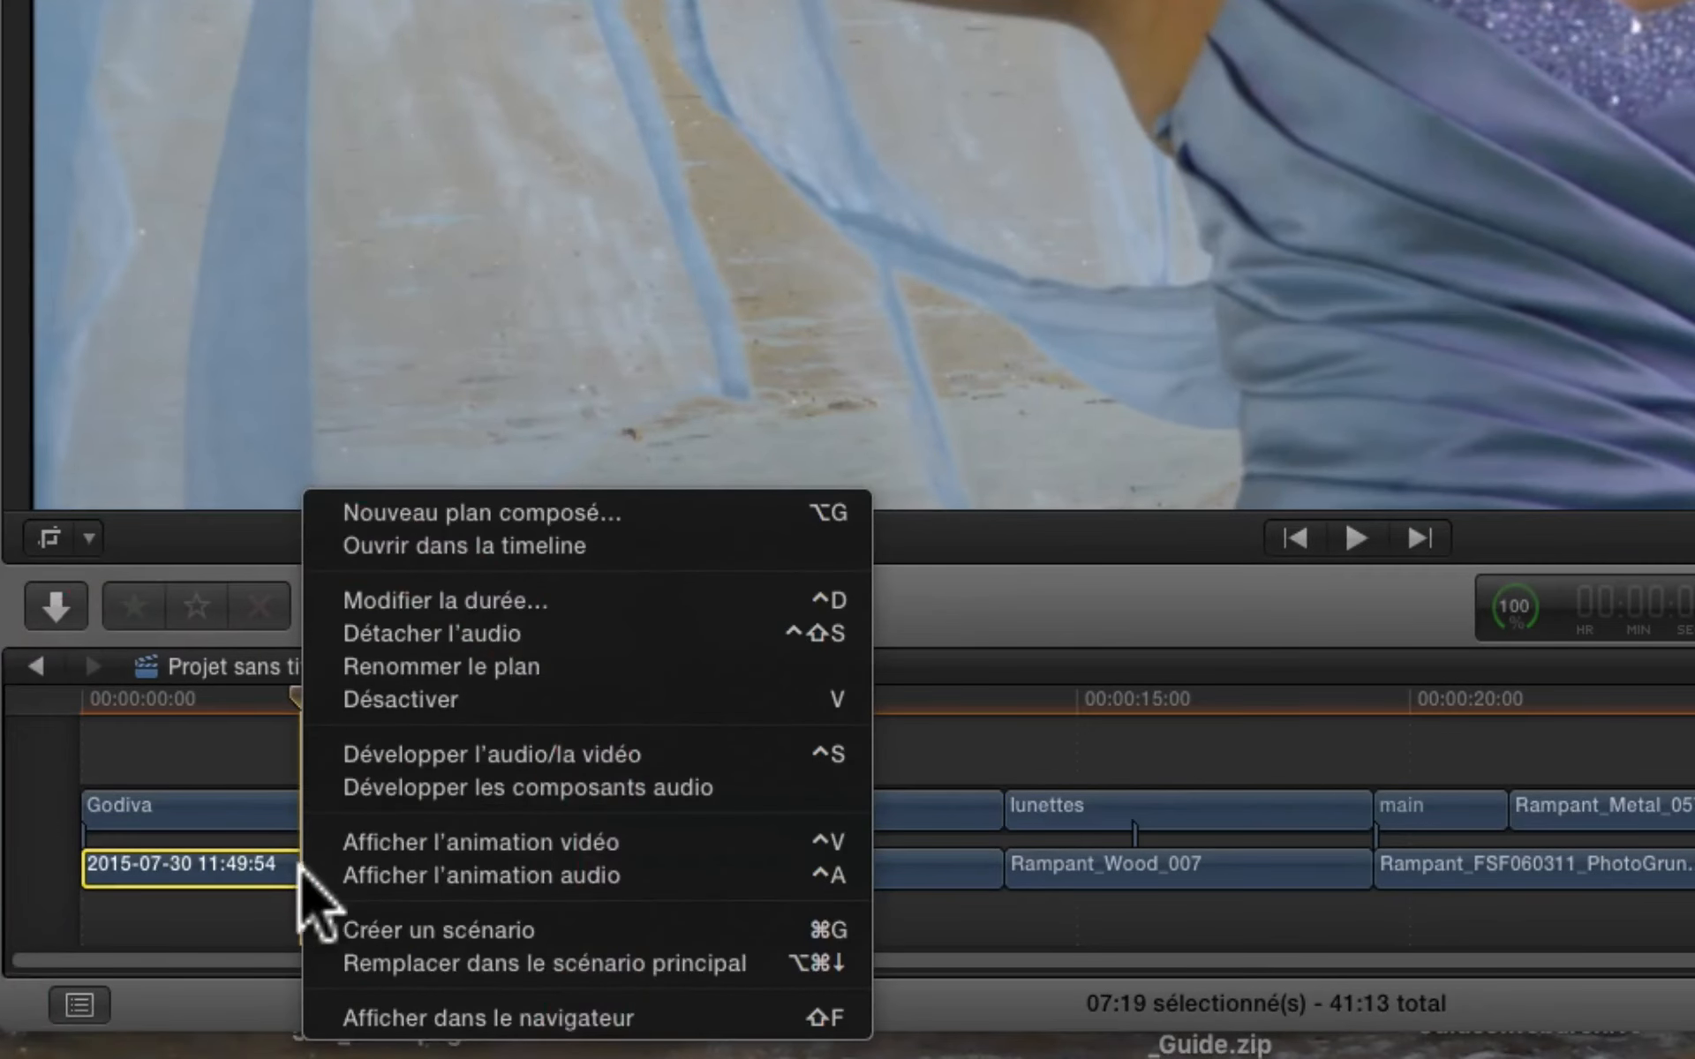
{"action": "left_click", "coordinate": [431, 1020]}
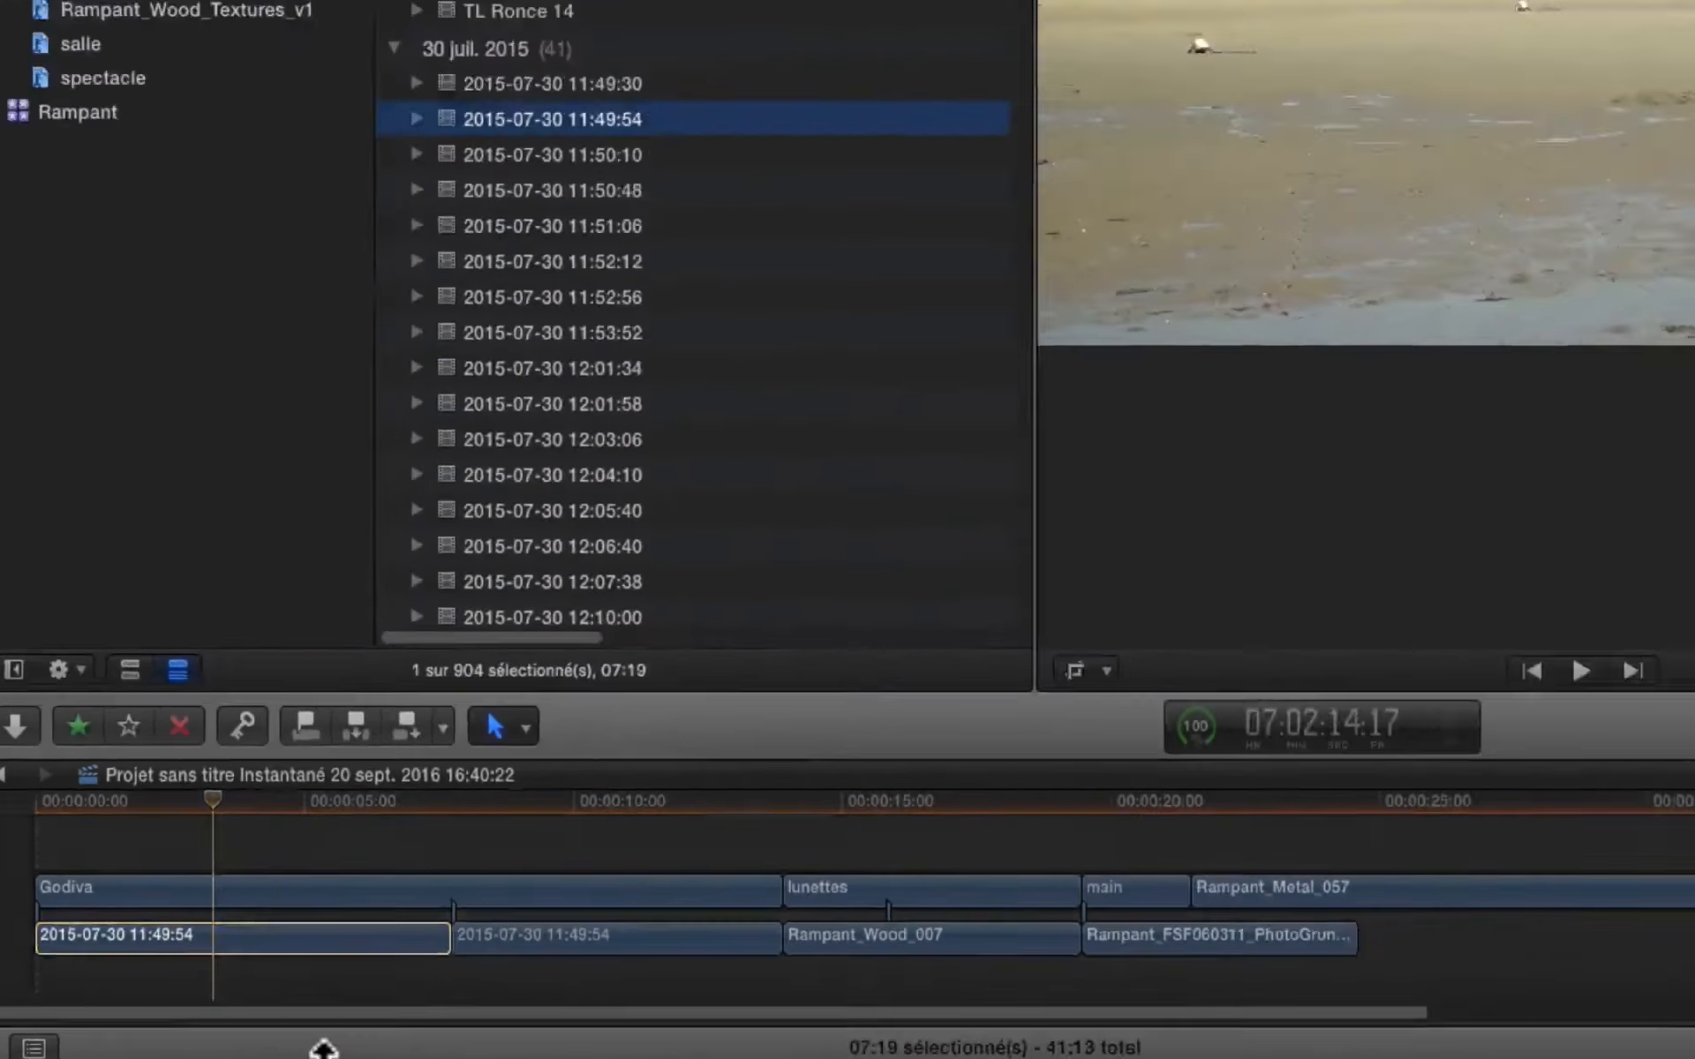
{"action": "key", "text": "super+2"}
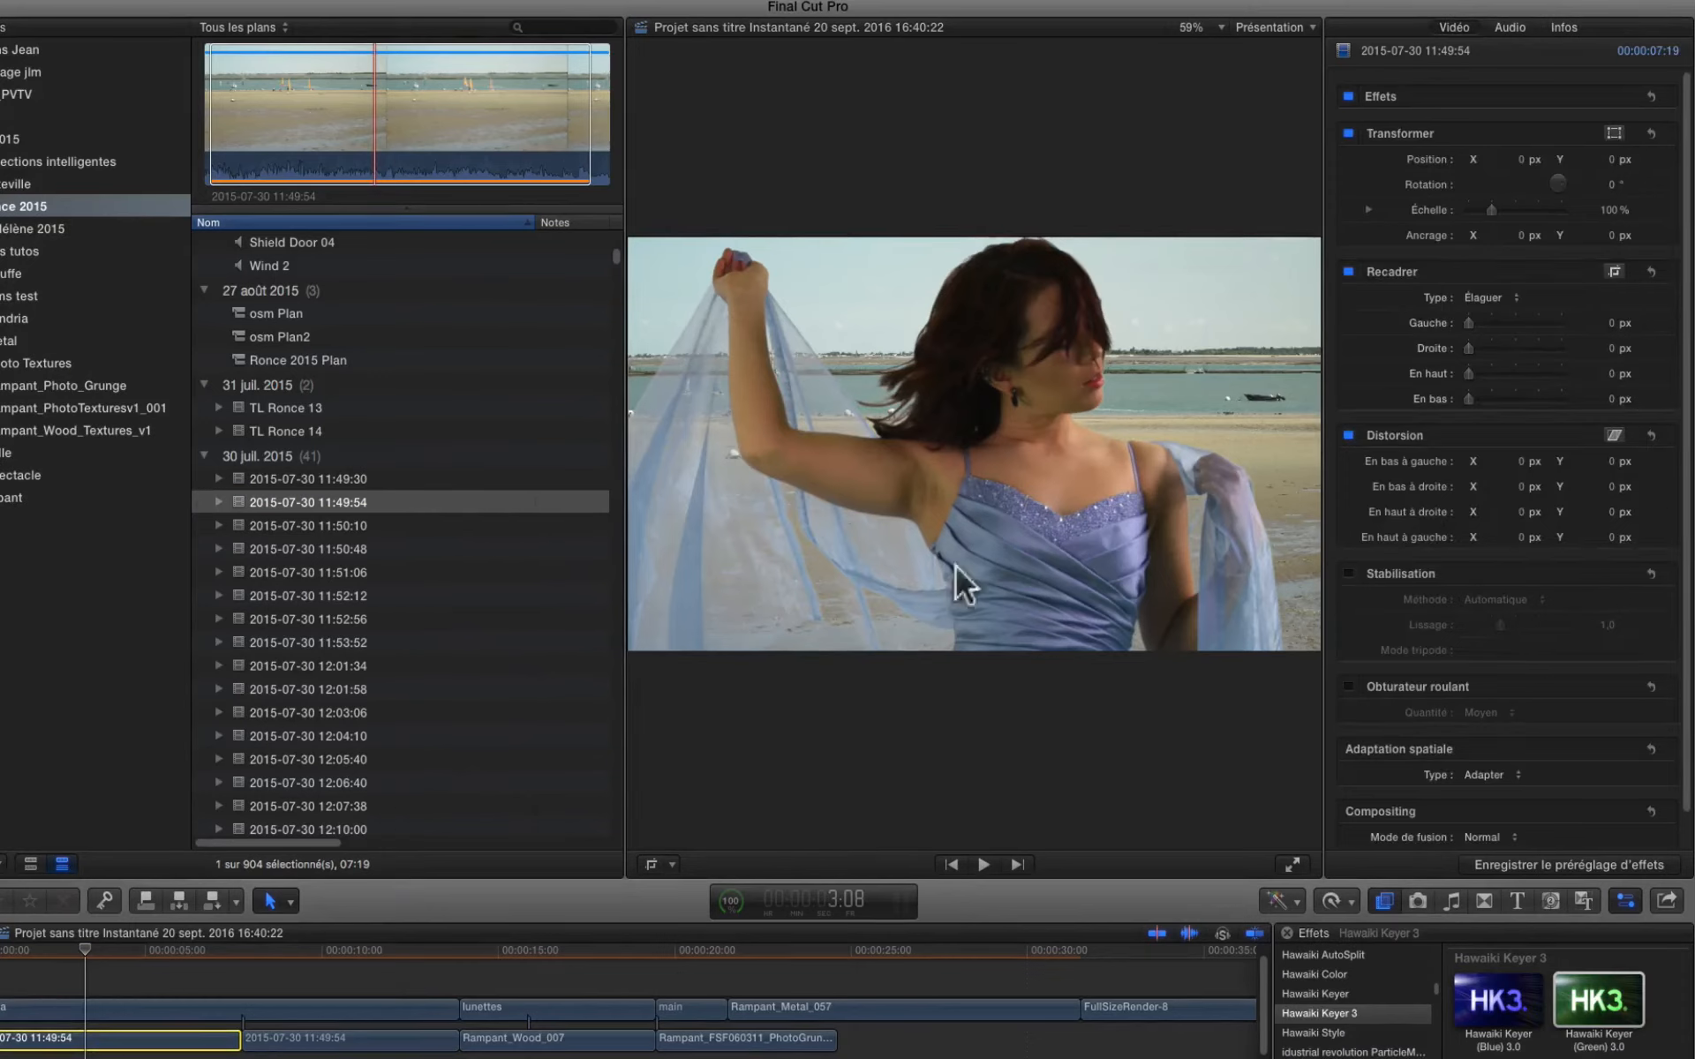
Select the Godiva clip again and collapse the keyer's EDGE and DESPILL parameters to reach LIGHT WRAP / EDGE BLEND
{"action": "left_click", "coordinate": [99, 1008]}
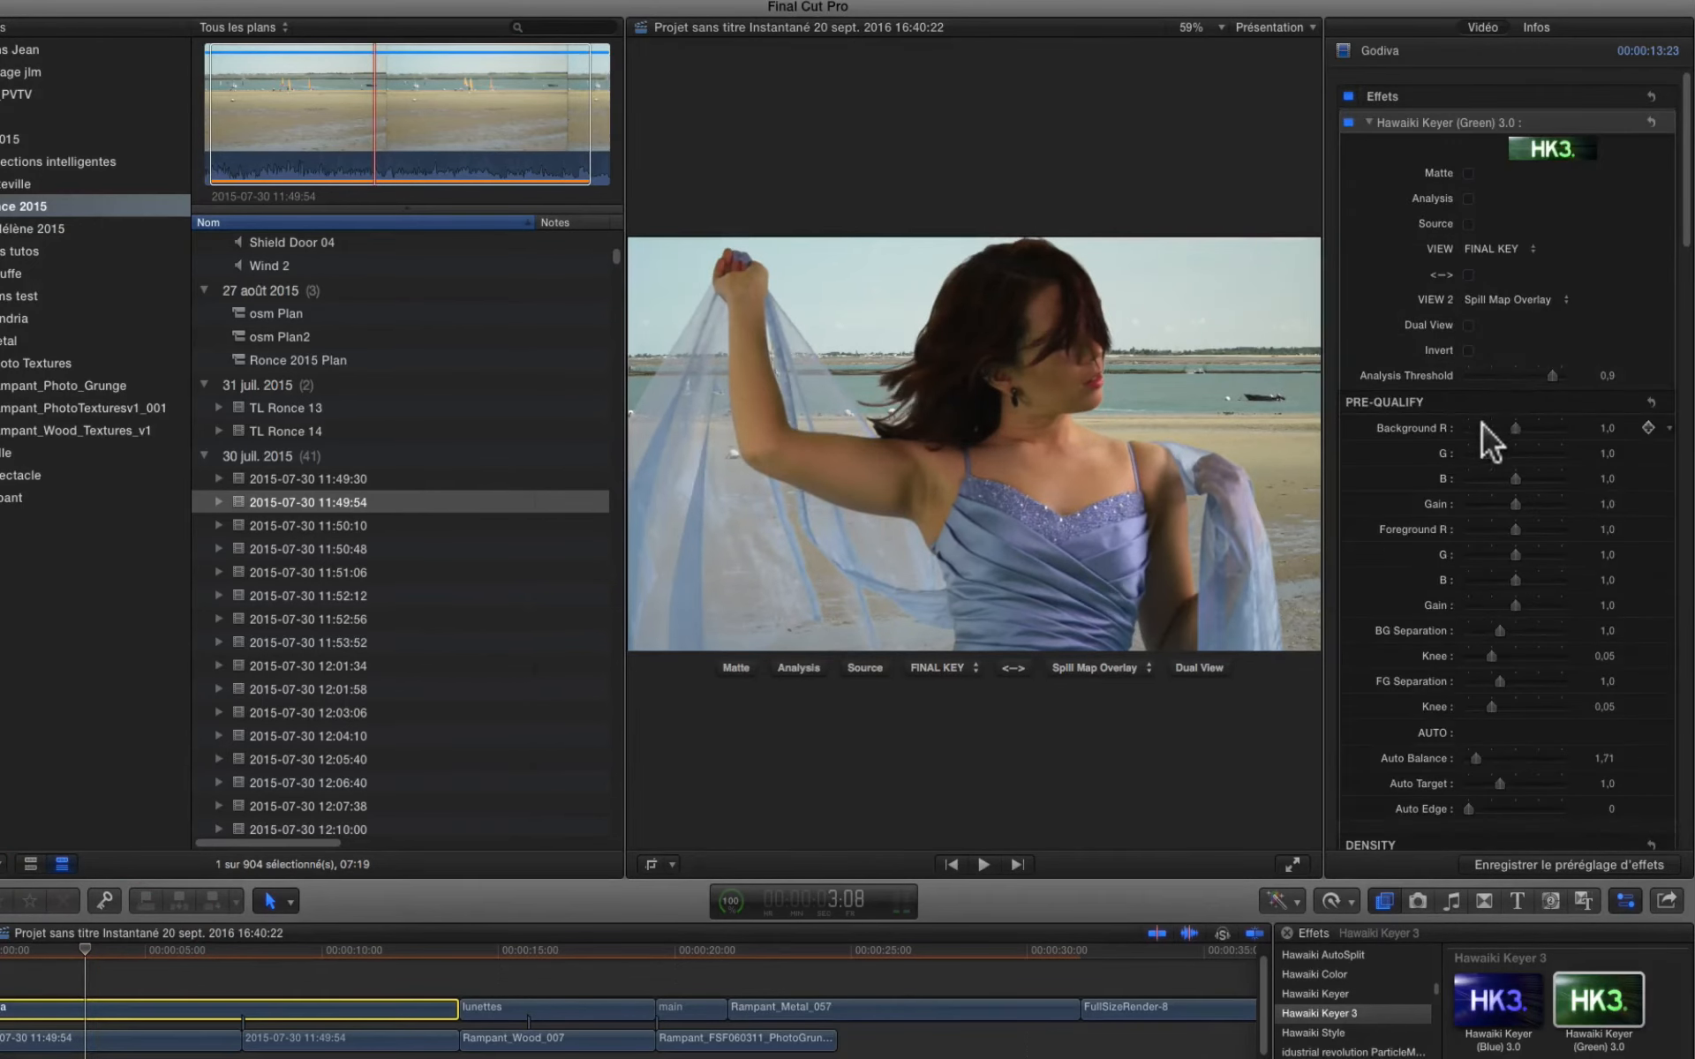
{"action": "scroll", "coordinate": [1483, 433], "scroll_direction": "down", "scroll_amount": 5}
{"action": "scroll", "coordinate": [1481, 425], "scroll_direction": "down", "scroll_amount": 5}
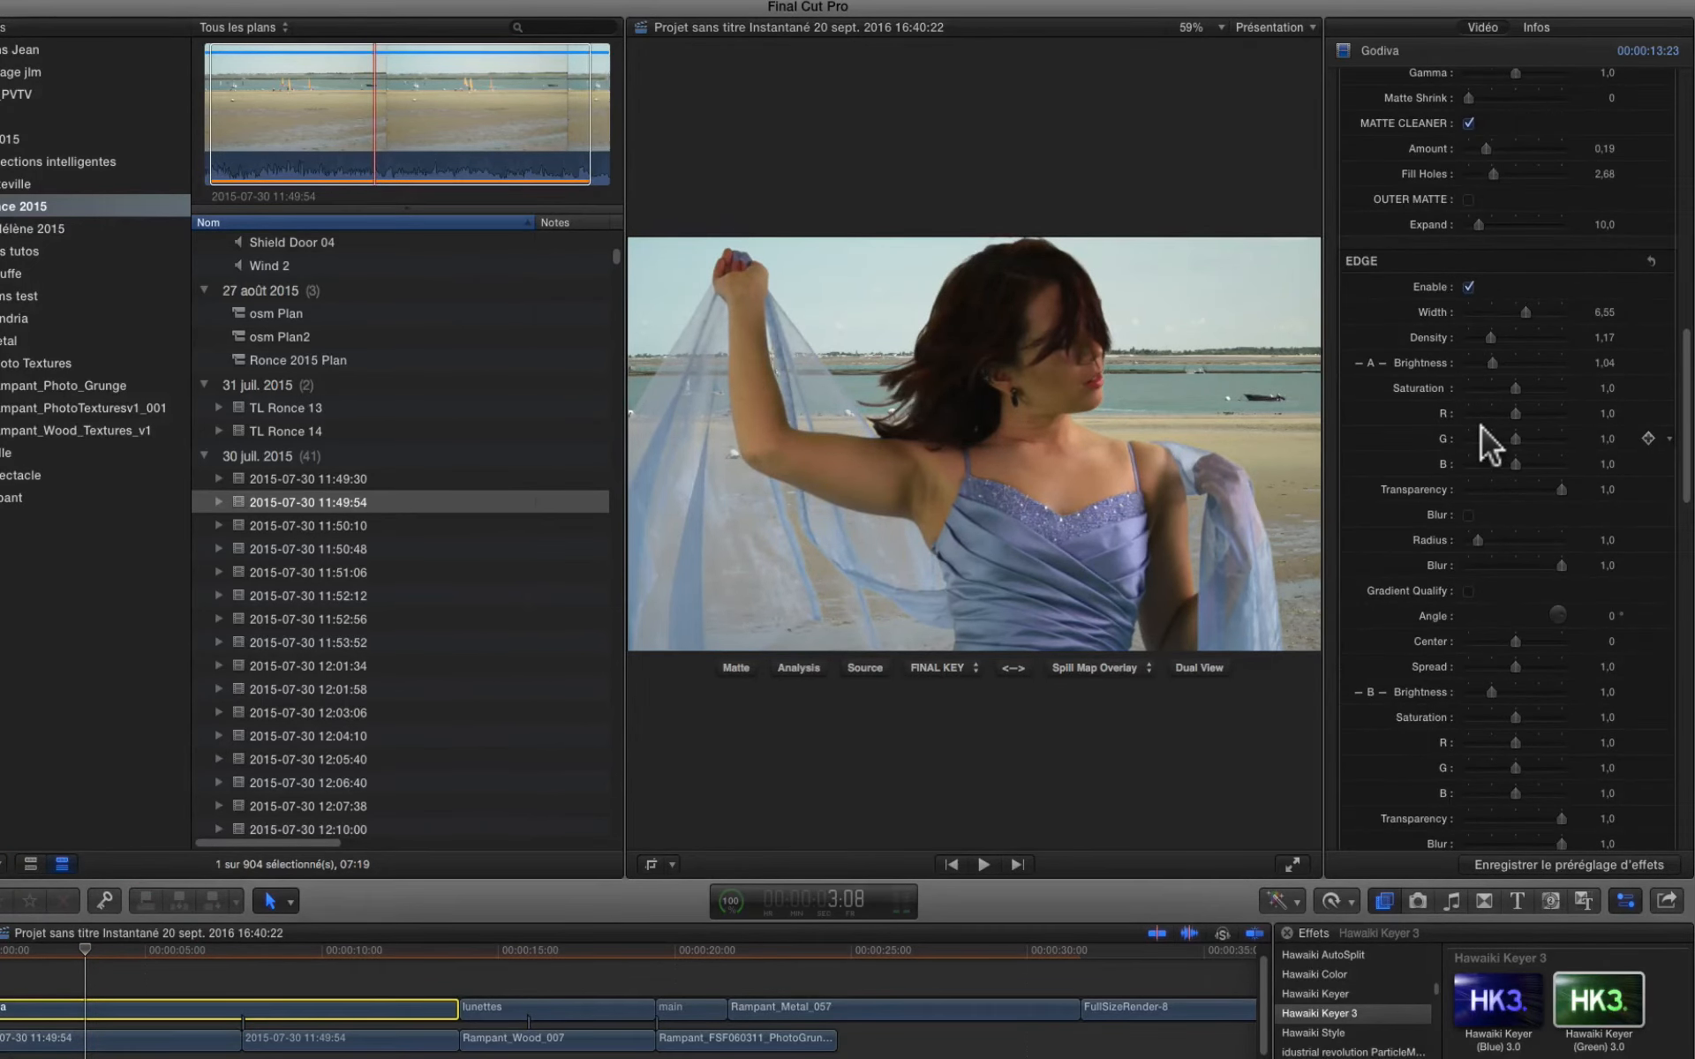
{"action": "scroll", "coordinate": [1486, 420], "scroll_direction": "down", "scroll_amount": 1}
{"action": "left_click", "coordinate": [1614, 239]}
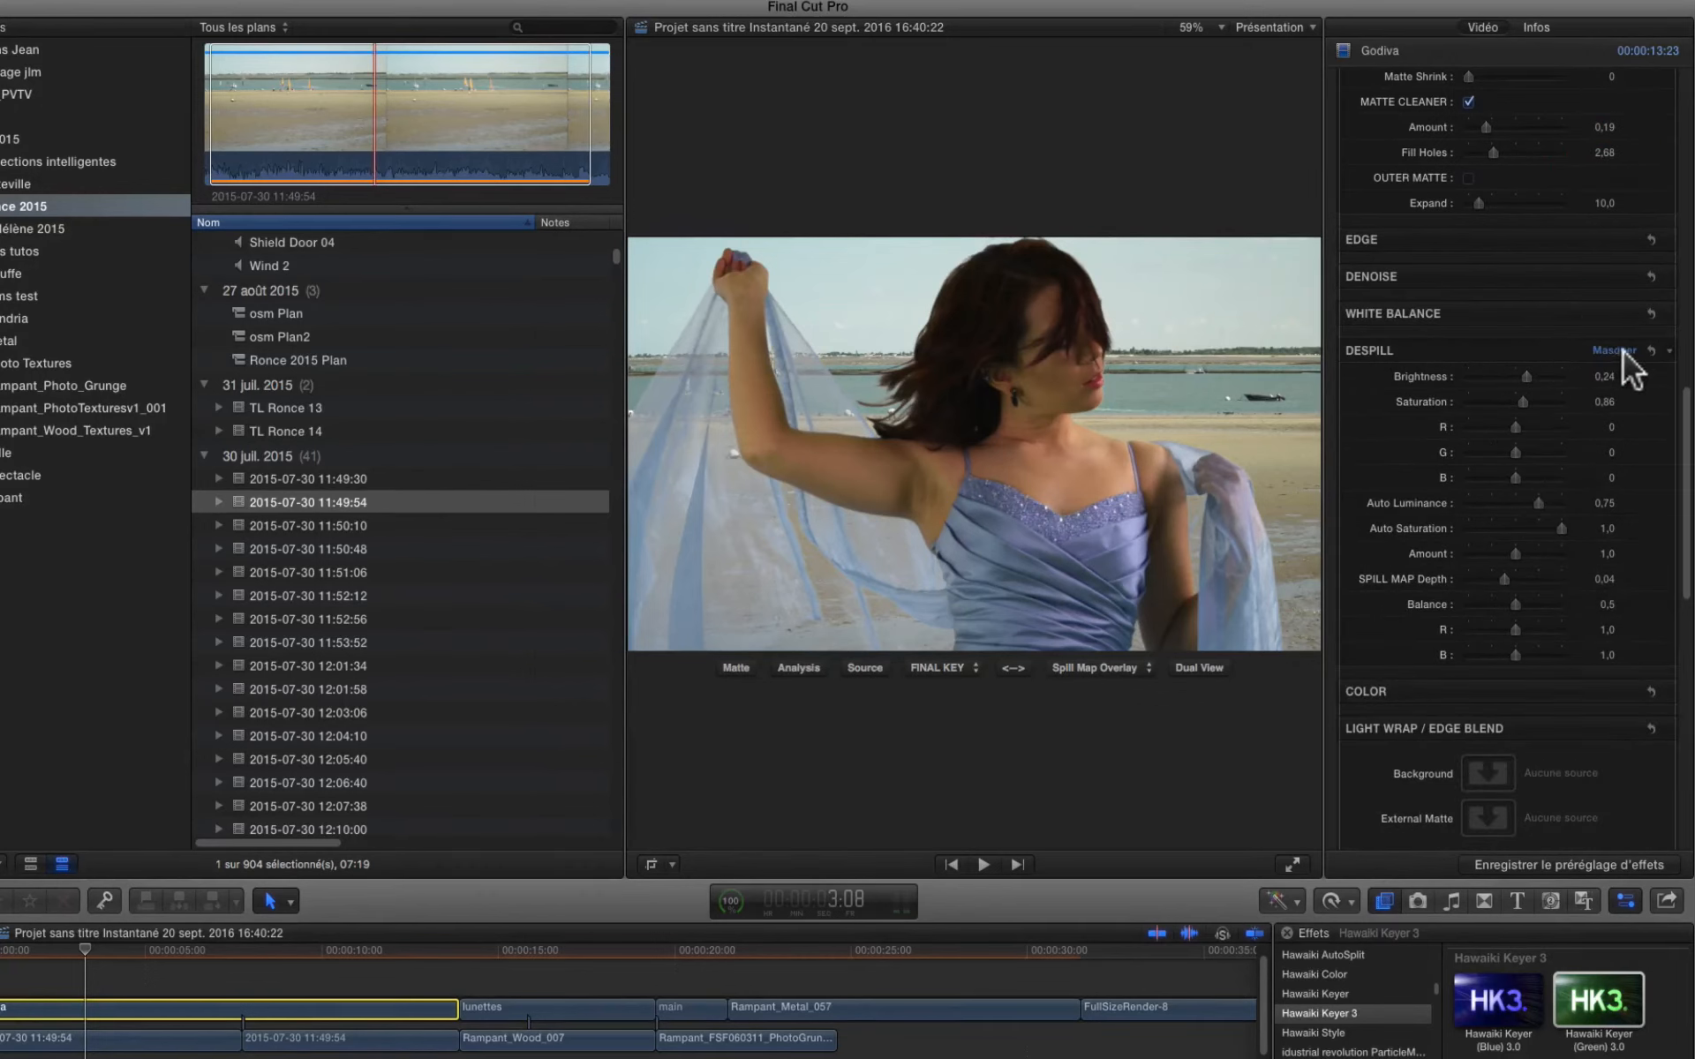
{"action": "left_click", "coordinate": [1623, 352]}
{"action": "scroll", "coordinate": [1551, 415], "scroll_direction": "down", "scroll_amount": 8}
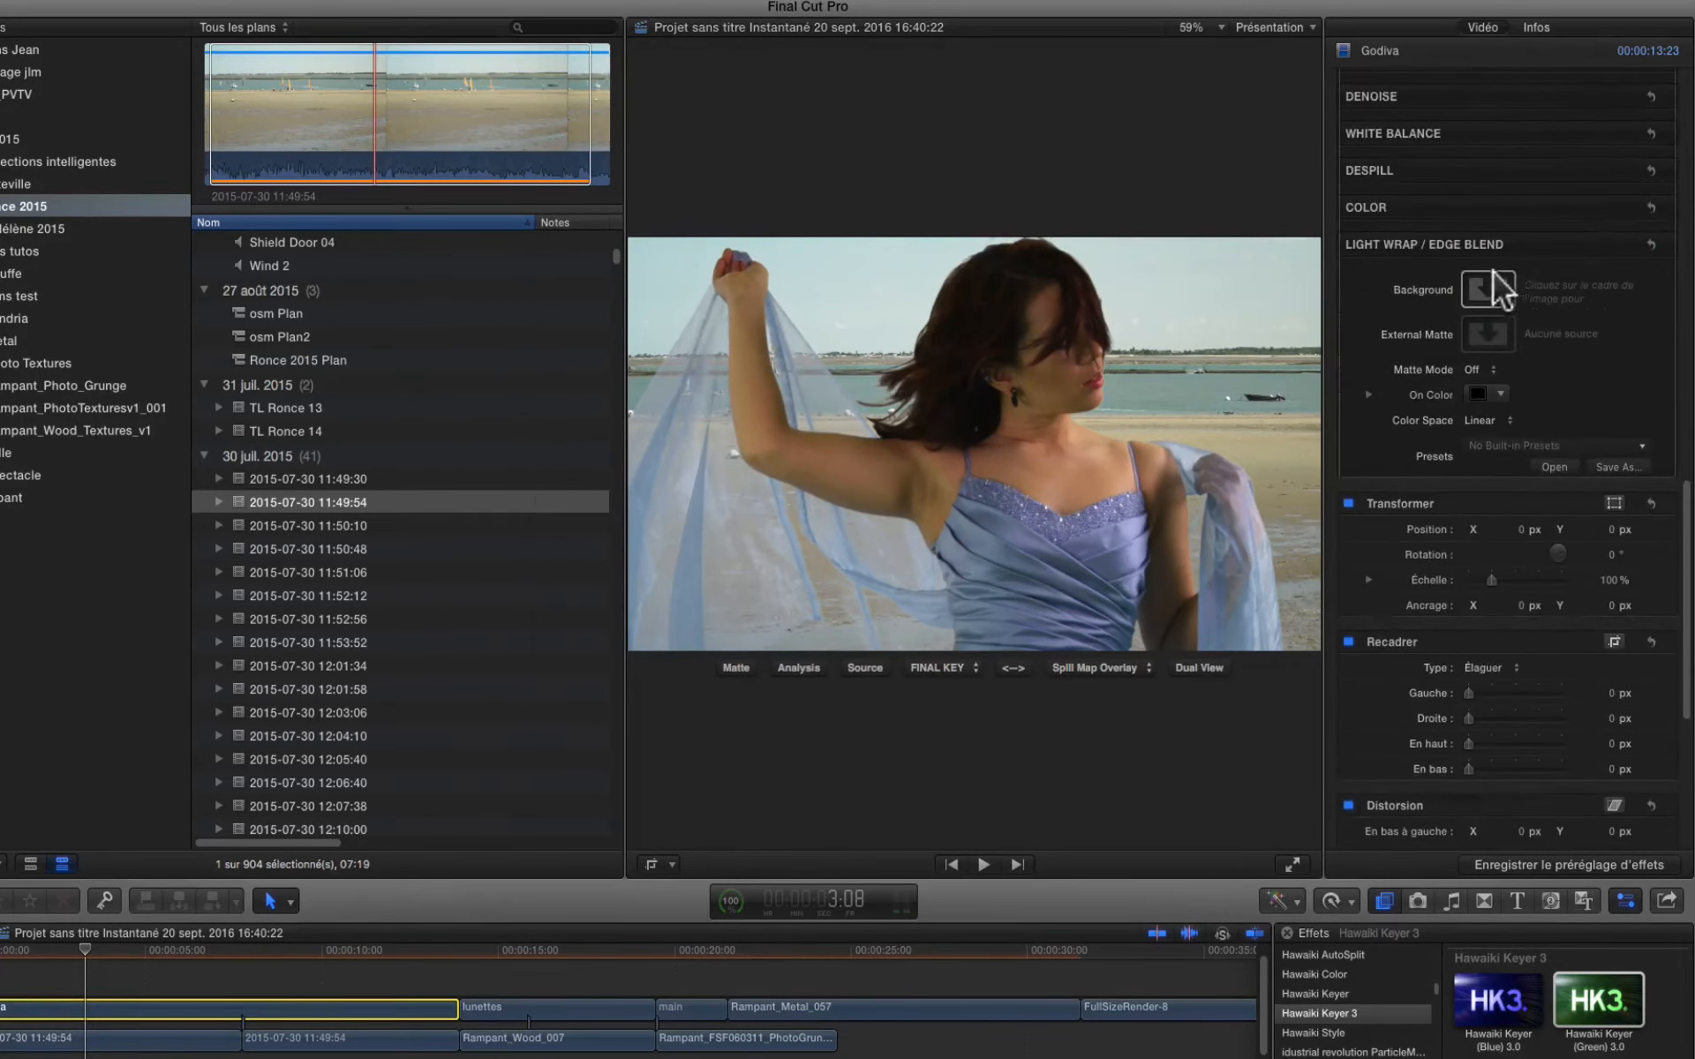
{"action": "left_click", "coordinate": [241, 505]}
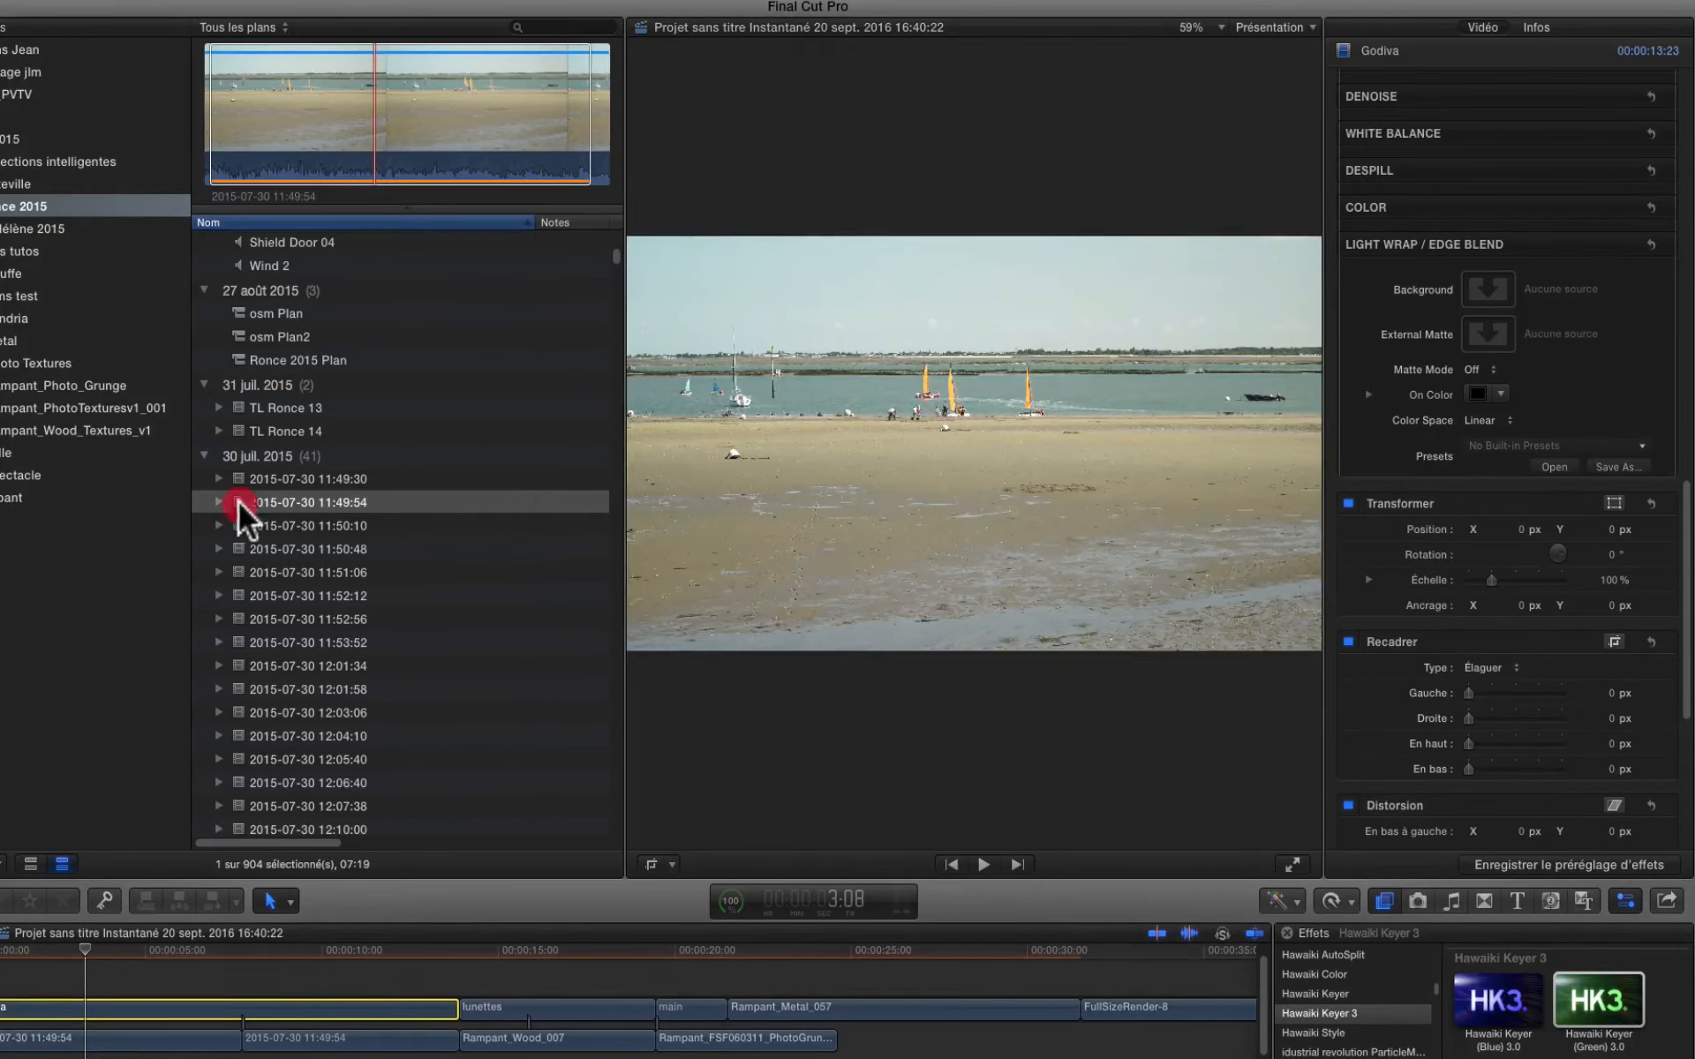
{"action": "left_click_drag", "start_coordinate": [240, 505], "coordinate": [1482, 288]}
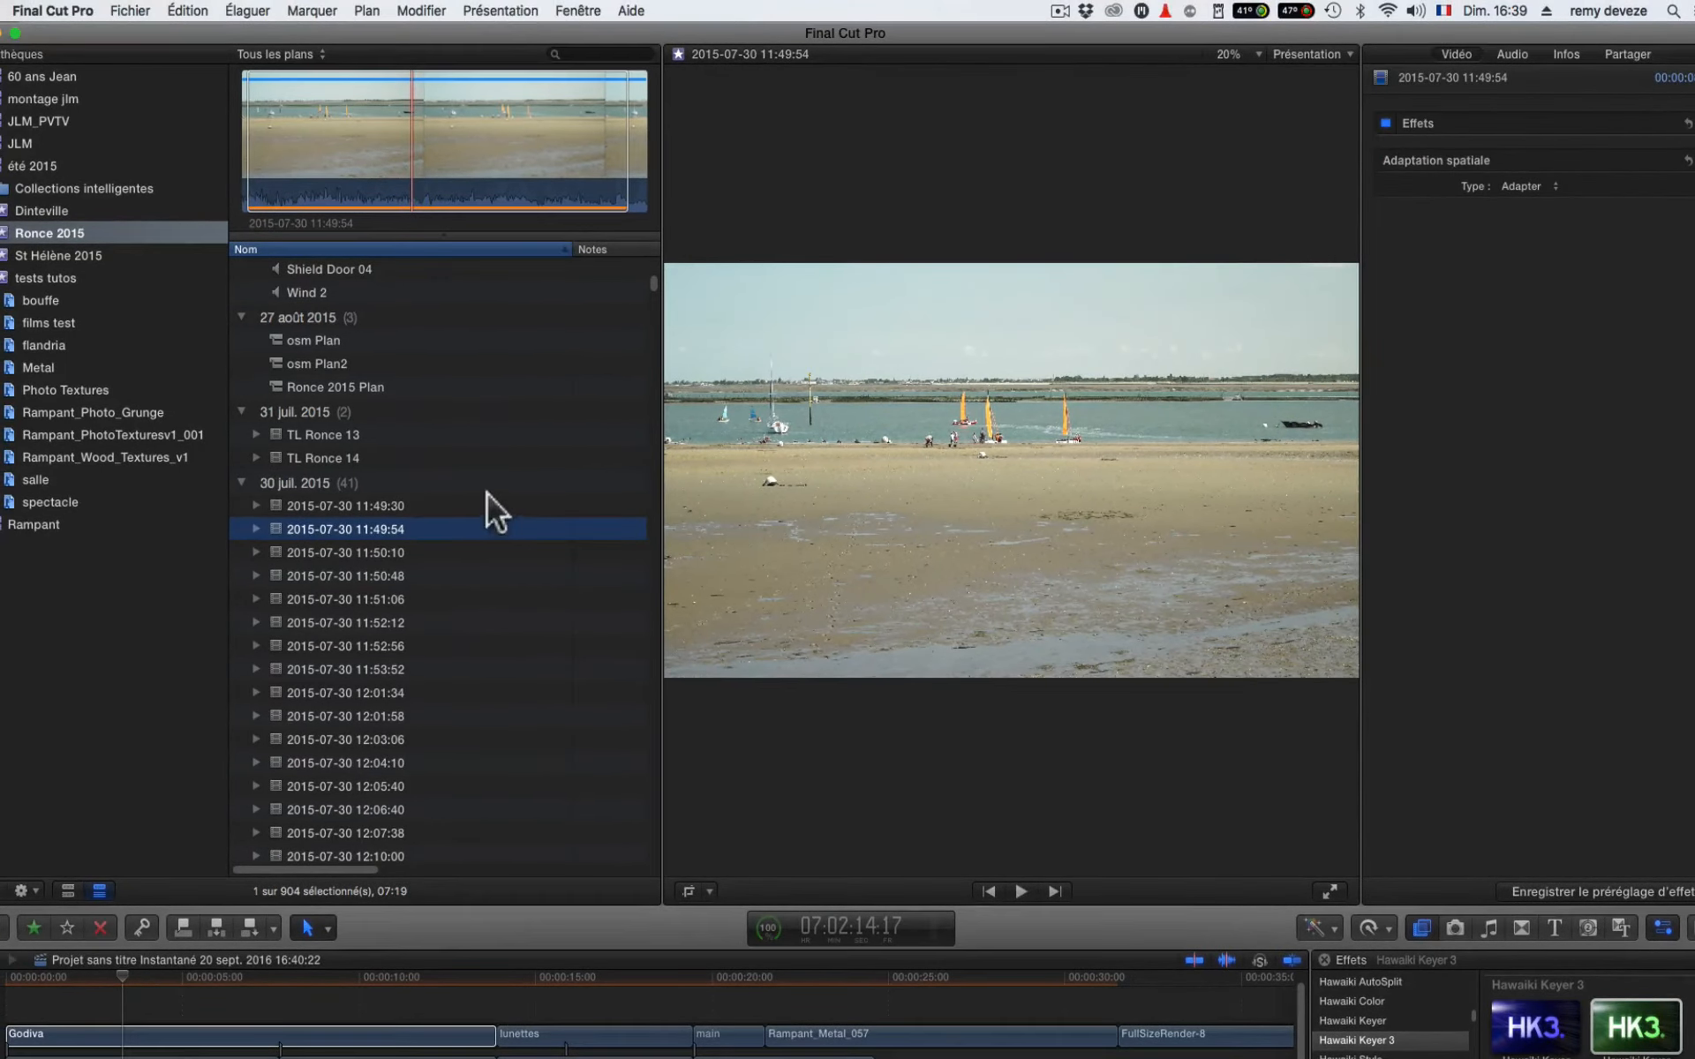
{"action": "left_click", "coordinate": [523, 10]}
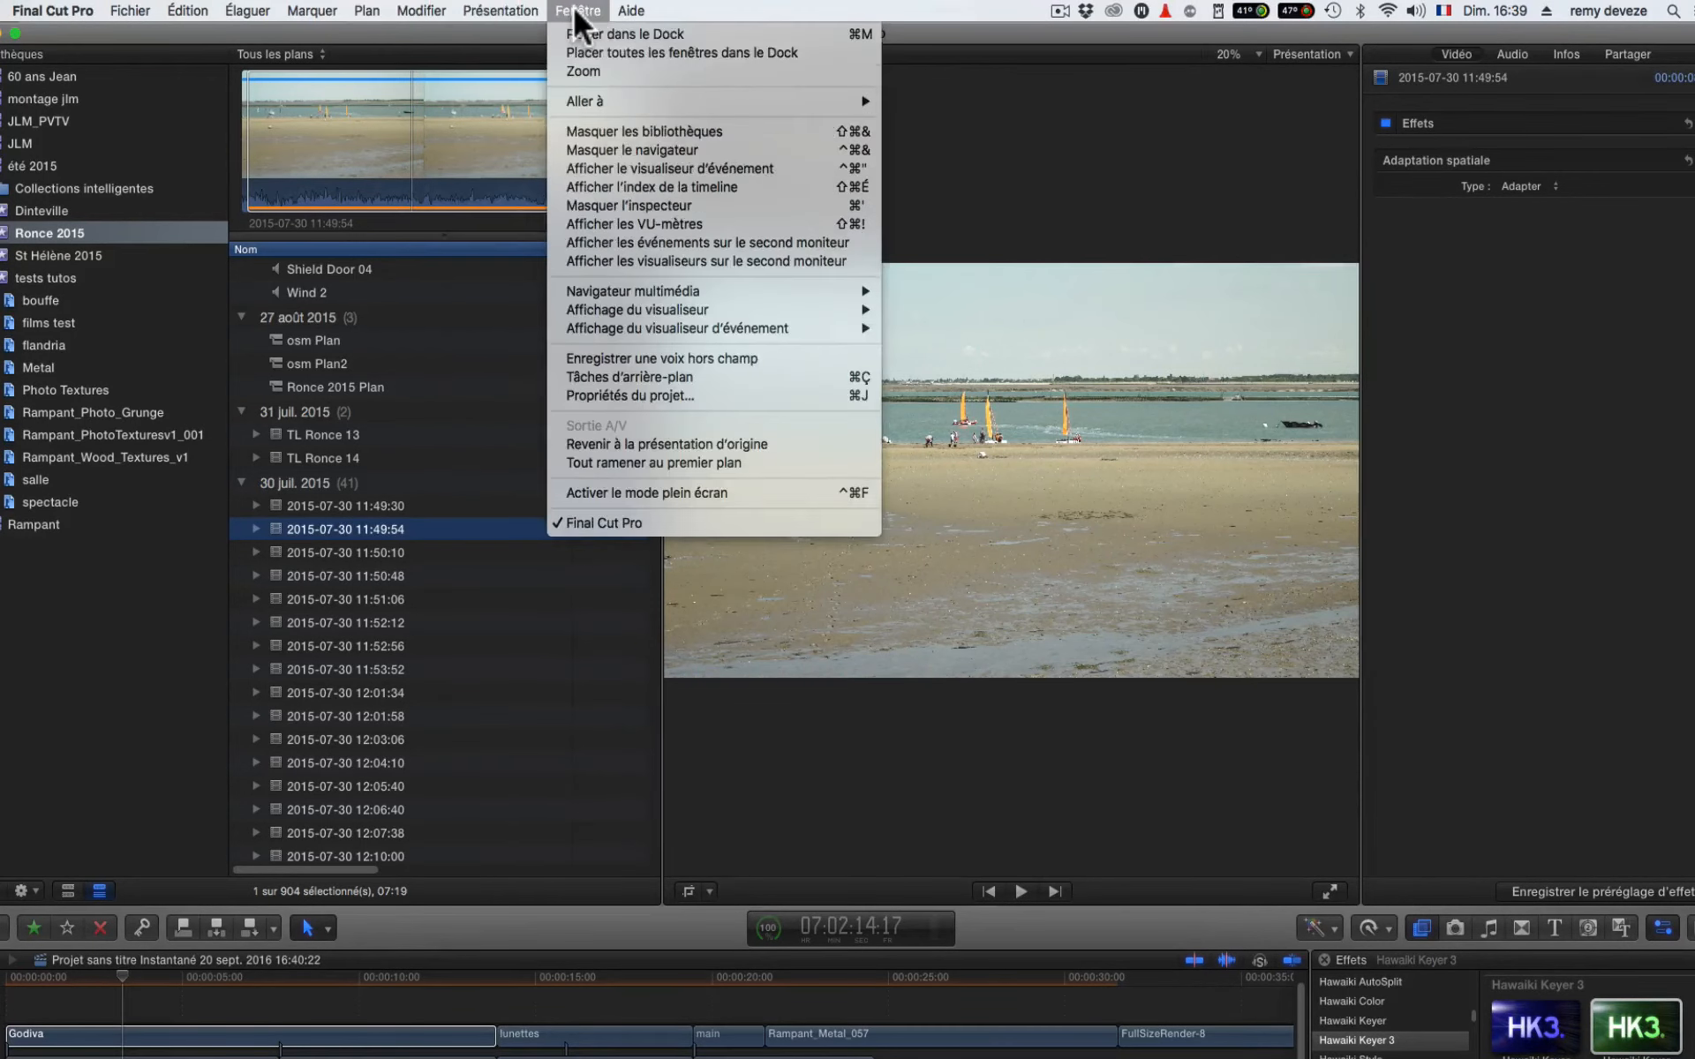
{"action": "mouse_move", "coordinate": [582, 101]}
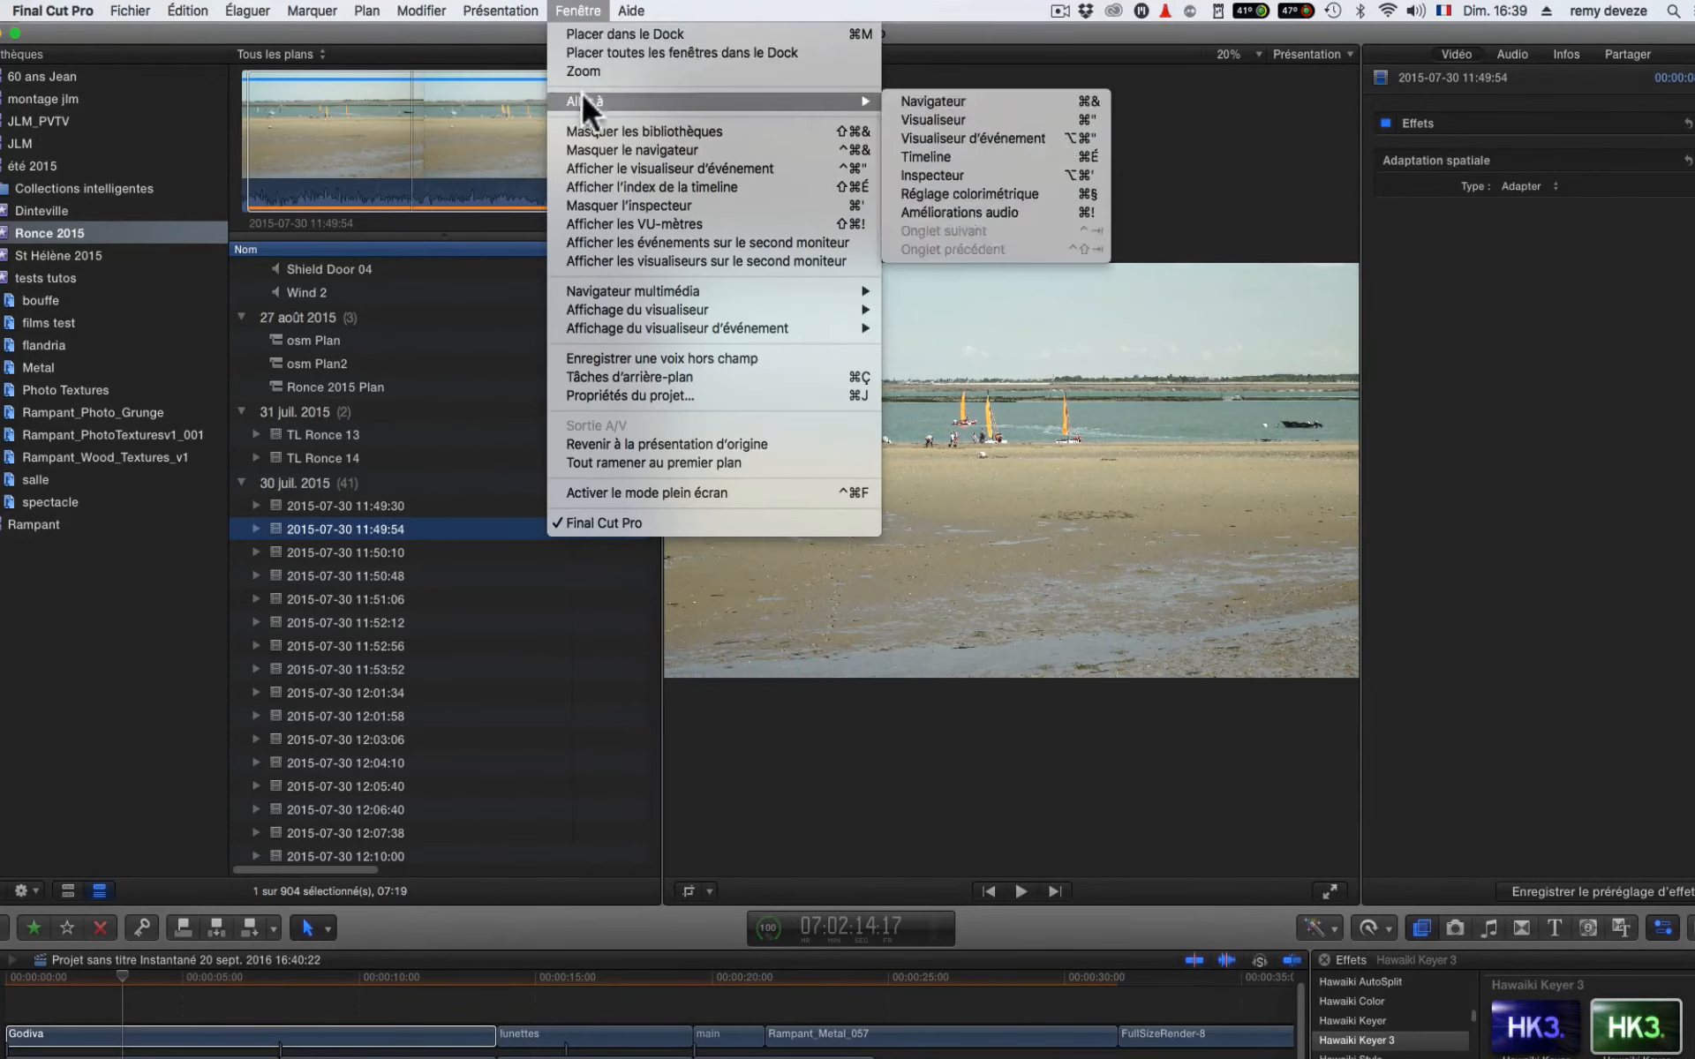
{"action": "left_click", "coordinate": [590, 151]}
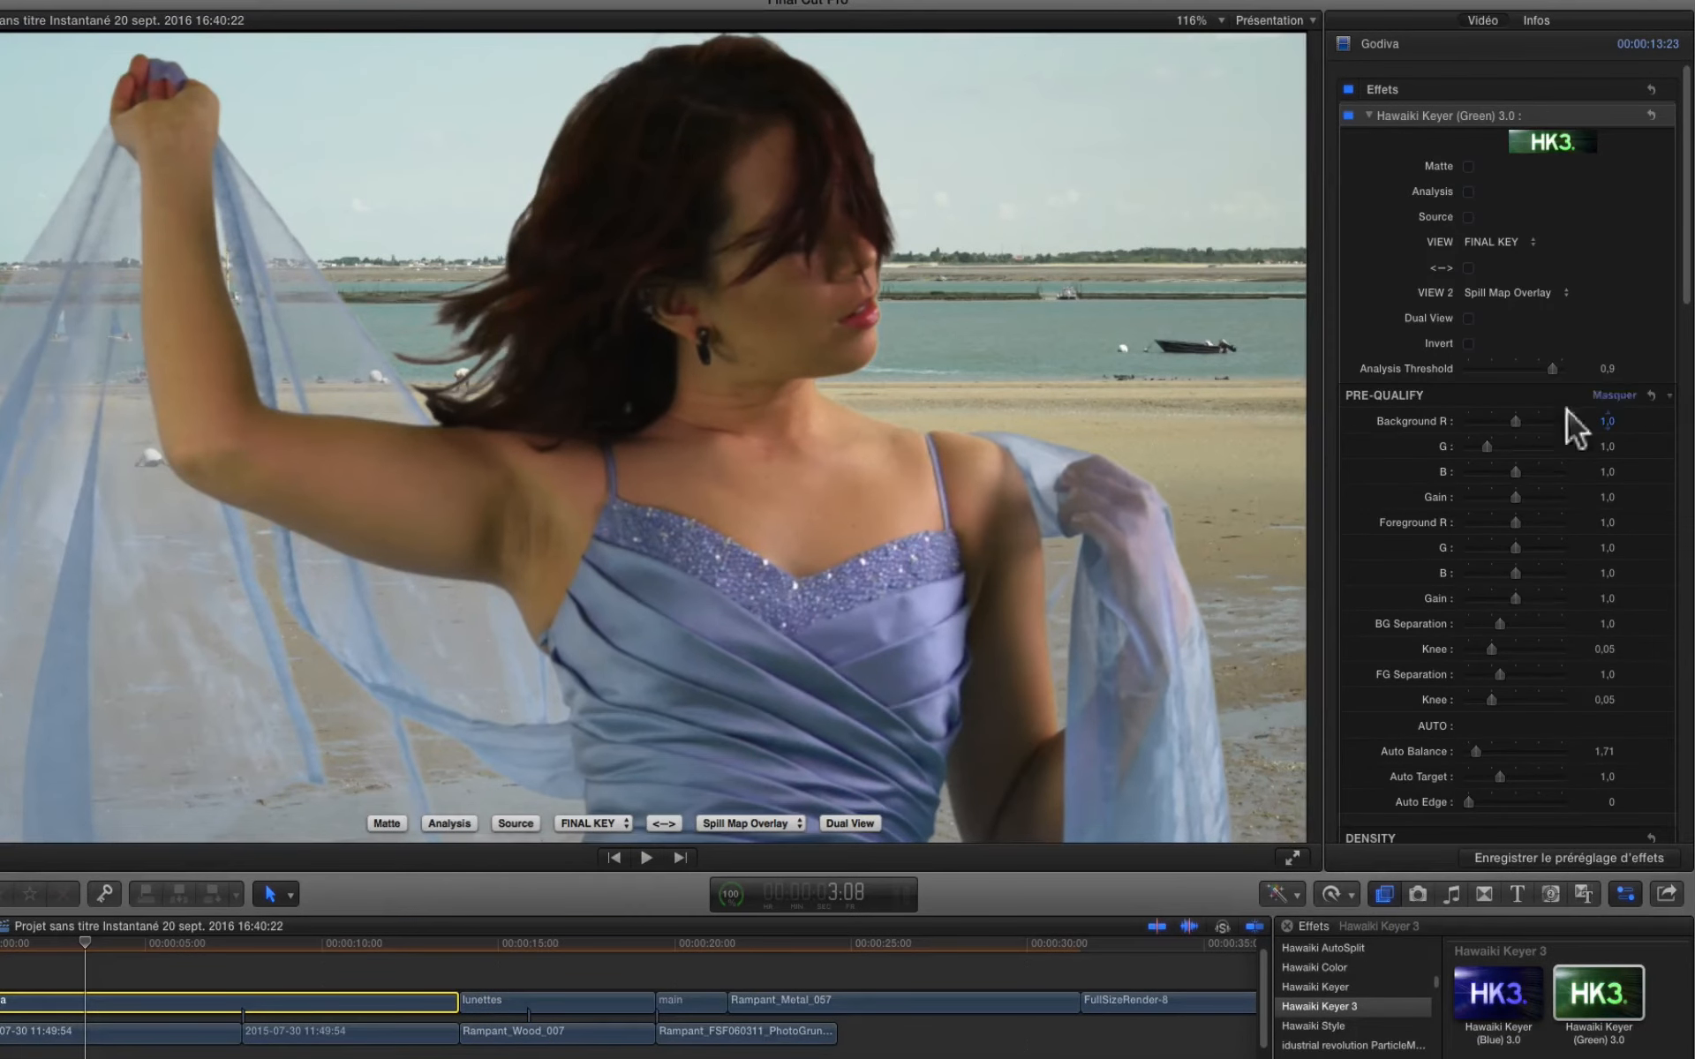
Expand the Godiva clip's LIGHT WRAP / EDGE BLEND parameters and enable LIGHT WRAP
{"action": "scroll", "coordinate": [1463, 570], "scroll_direction": "down", "scroll_amount": 5}
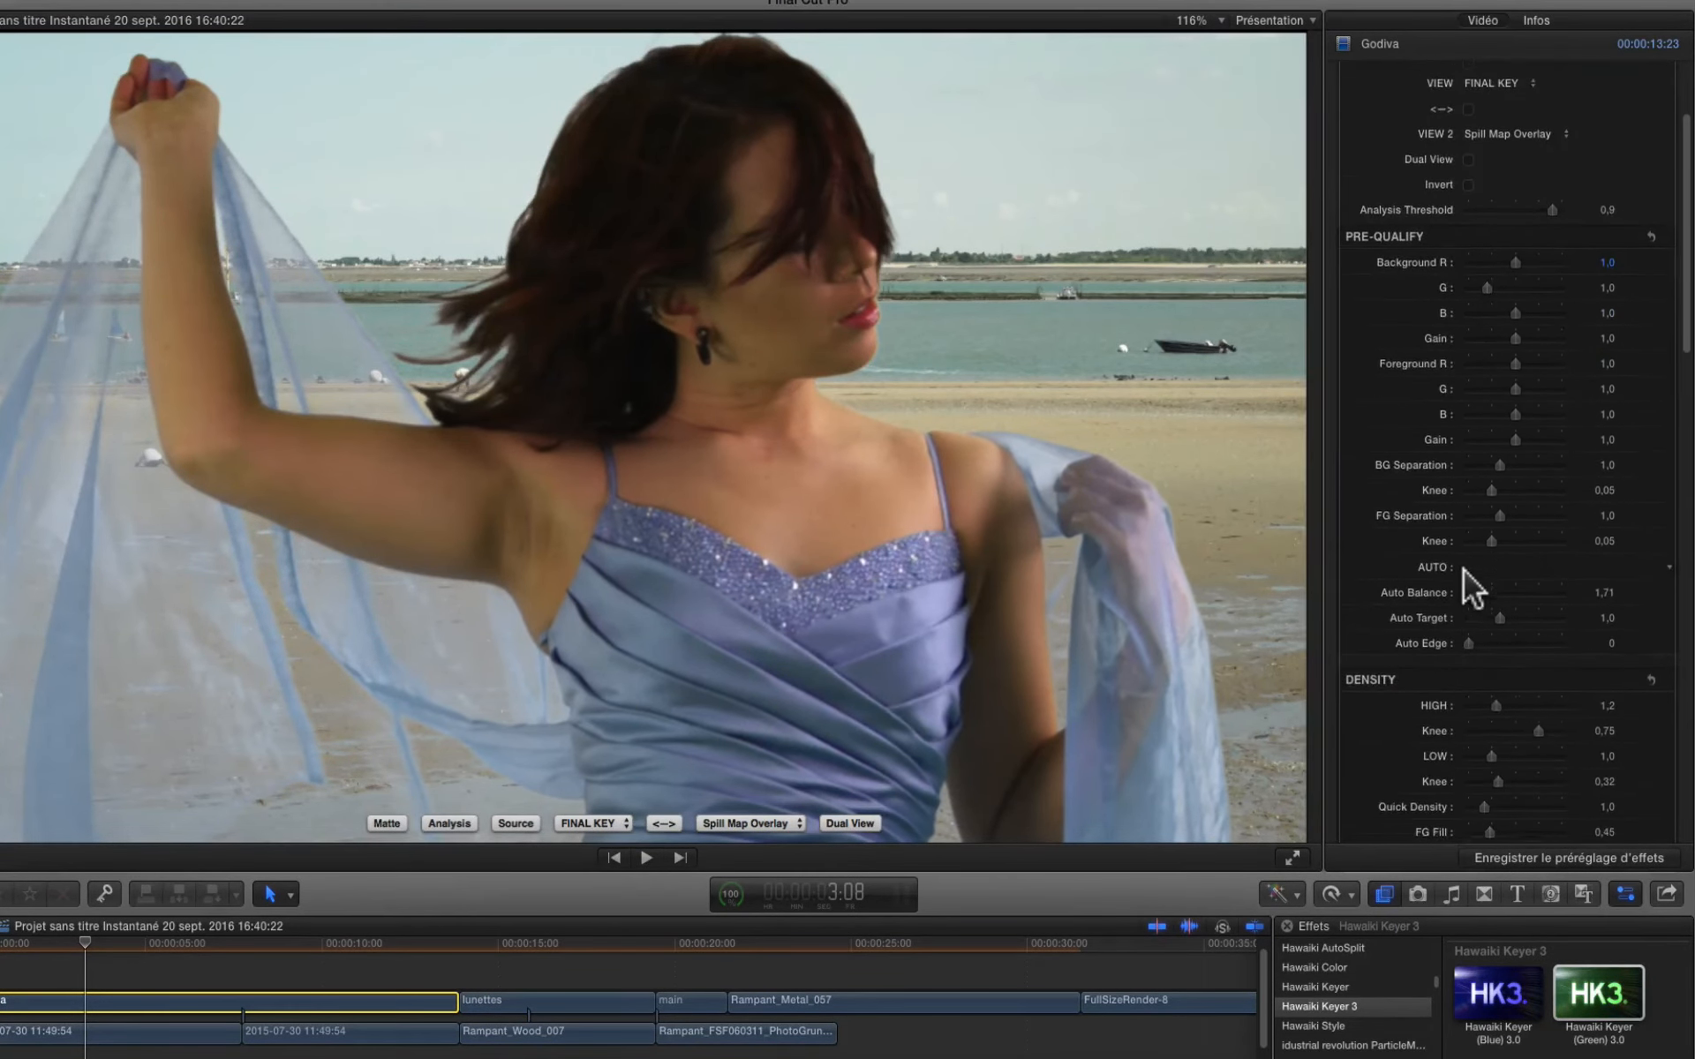
{"action": "scroll", "coordinate": [1464, 571], "scroll_direction": "down", "scroll_amount": 10}
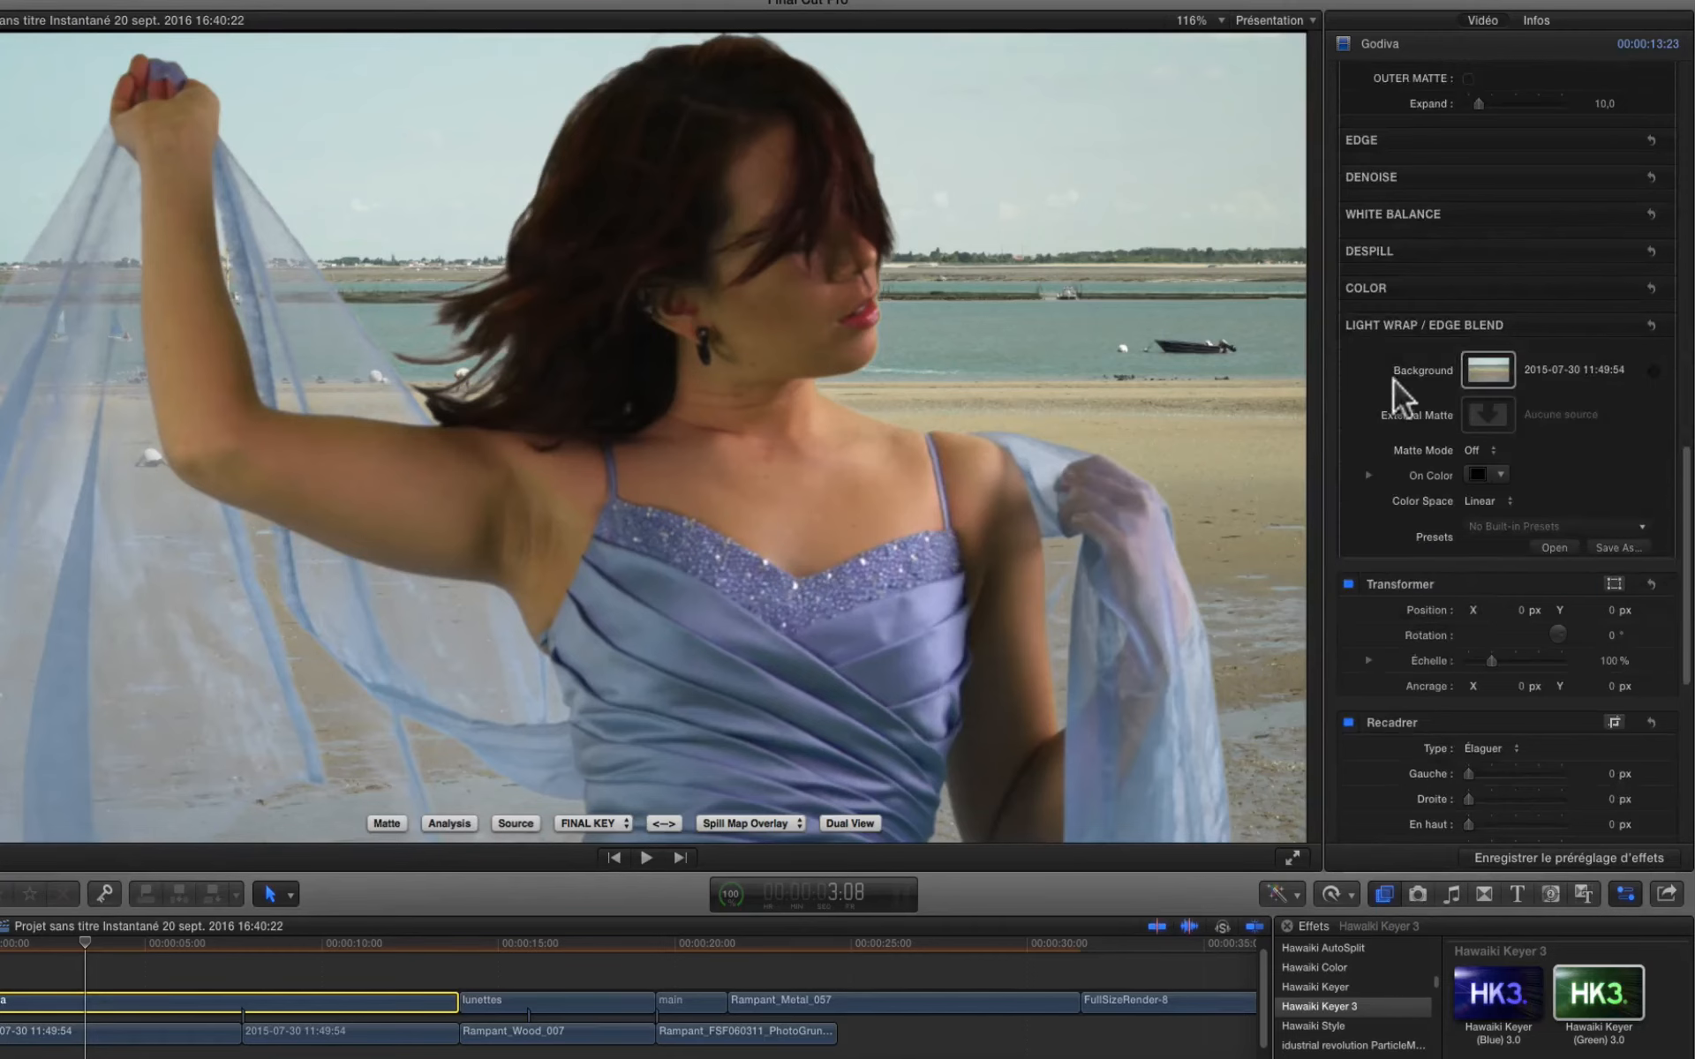
{"action": "left_click", "coordinate": [1614, 326]}
{"action": "scroll", "coordinate": [1564, 399], "scroll_direction": "down", "scroll_amount": 3}
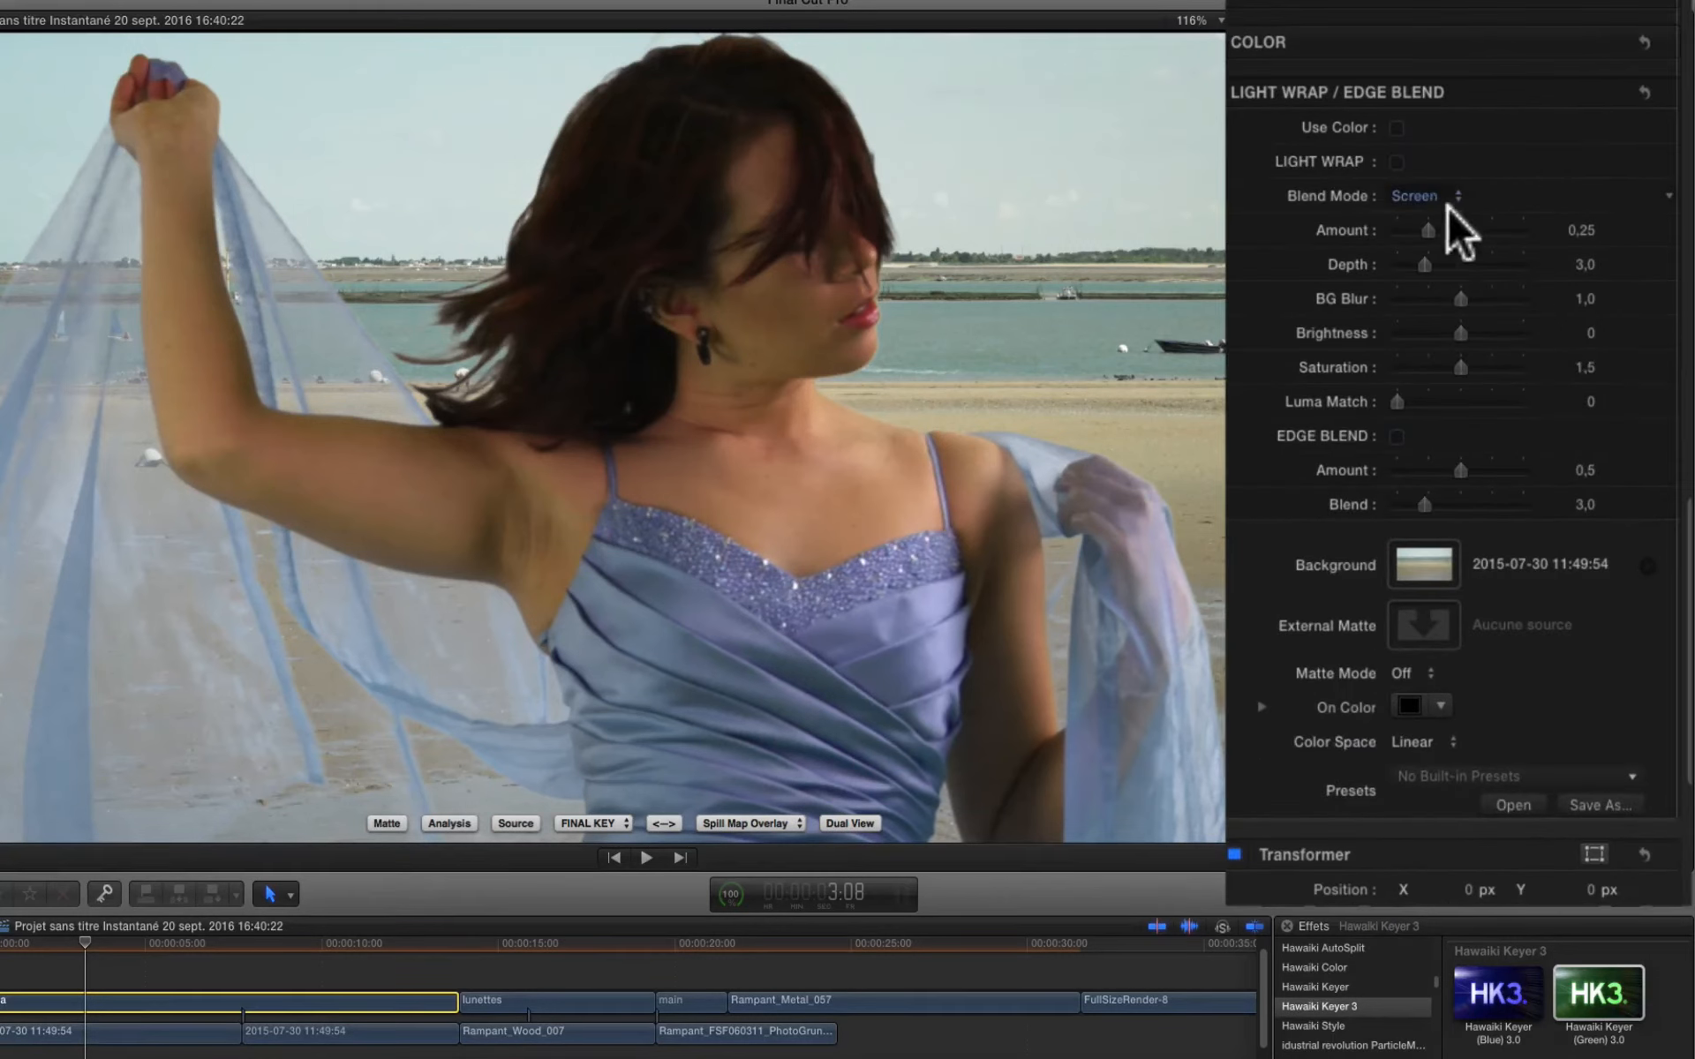
{"action": "left_click", "coordinate": [1397, 162]}
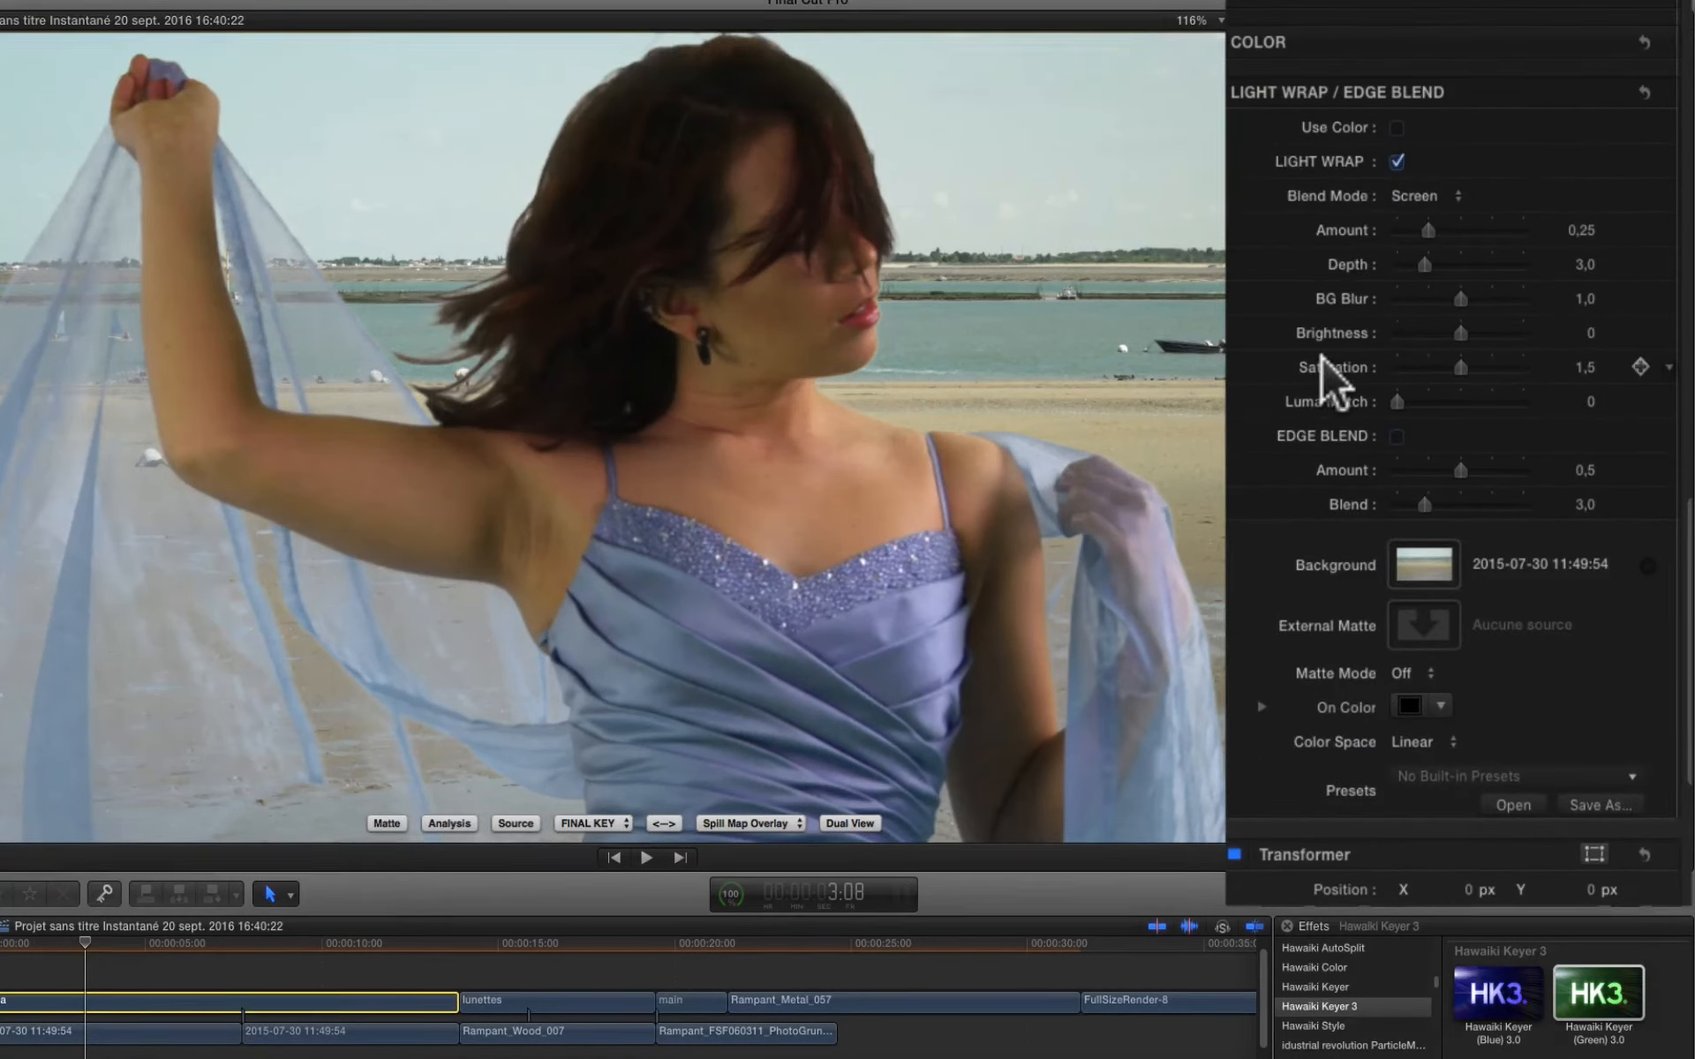
Set the light wrap Amount to 0,19 and Depth to 2,58, and enable EDGE BLEND with Amount 0,4 and Blend 5,41
{"action": "left_click_drag", "start_coordinate": [1428, 230], "coordinate": [1523, 231]}
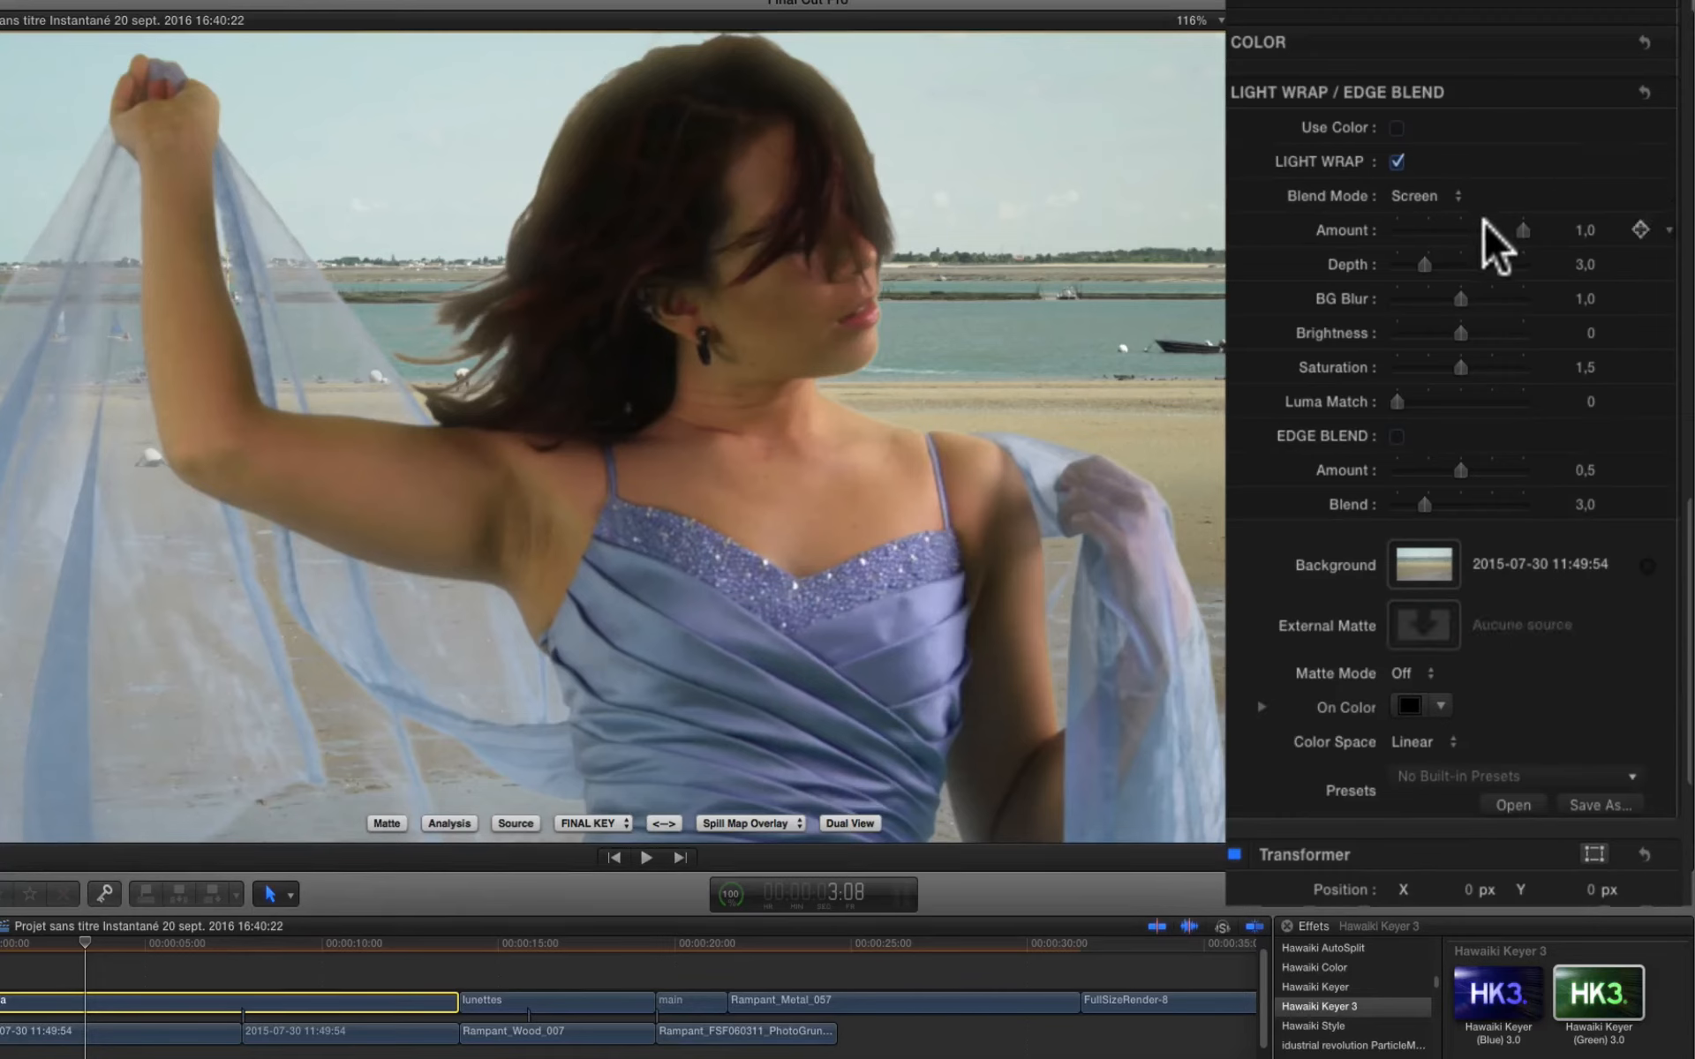
{"action": "left_click_drag", "start_coordinate": [1520, 231], "coordinate": [1397, 232]}
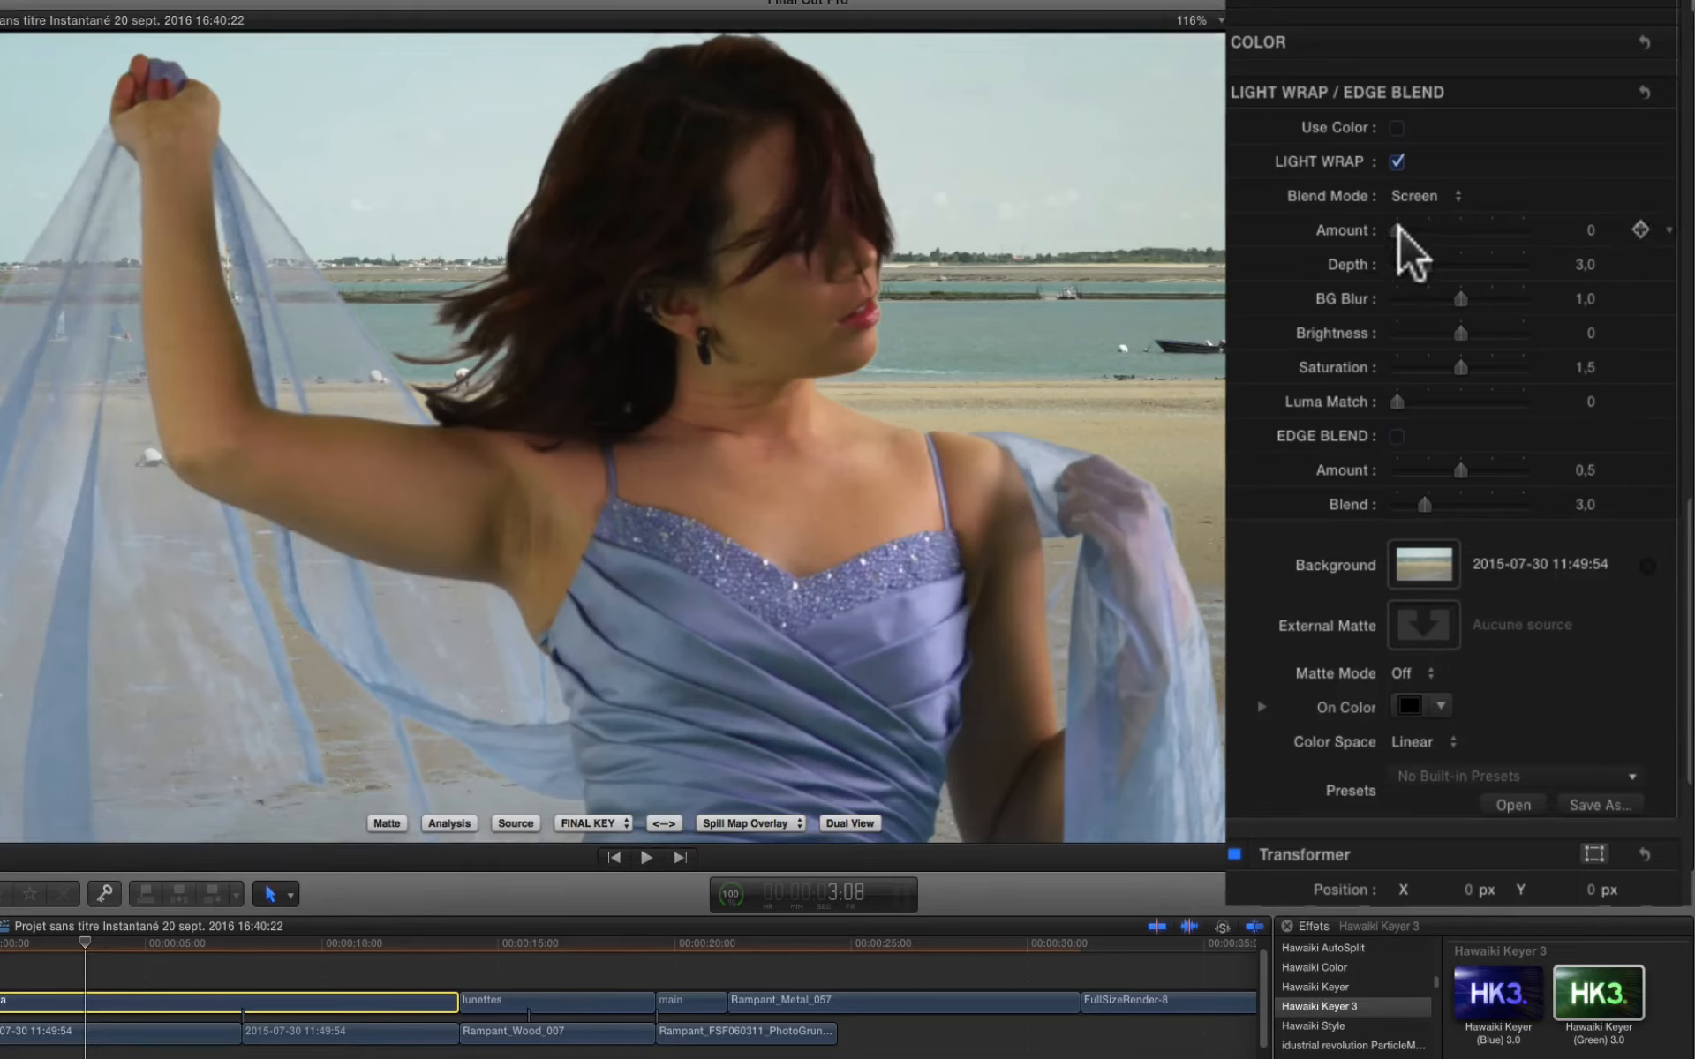
{"action": "mouse_move", "coordinate": [1398, 229]}
{"action": "left_mouse_down"}
{"action": "mouse_move", "coordinate": [1446, 227]}
{"action": "mouse_move", "coordinate": [1553, 290]}
{"action": "left_mouse_up"}
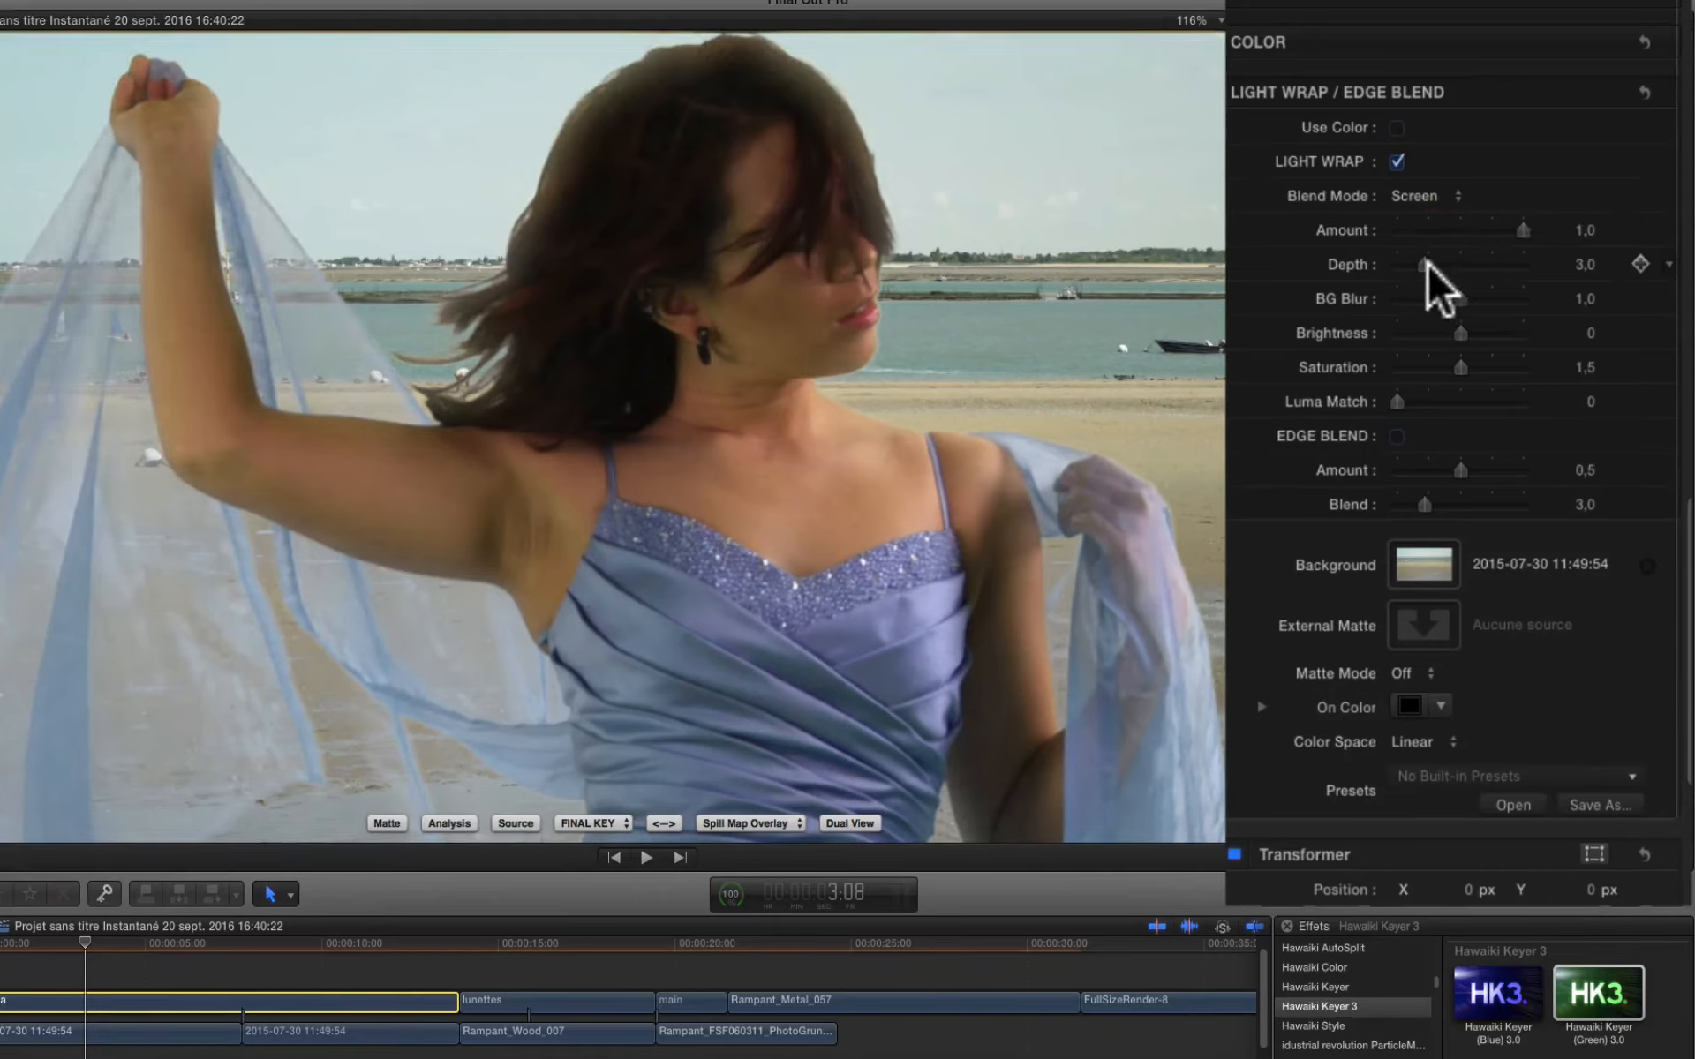
{"action": "mouse_move", "coordinate": [1426, 265]}
{"action": "left_mouse_down"}
{"action": "mouse_move", "coordinate": [1507, 262]}
{"action": "mouse_move", "coordinate": [1415, 266]}
{"action": "left_mouse_up"}
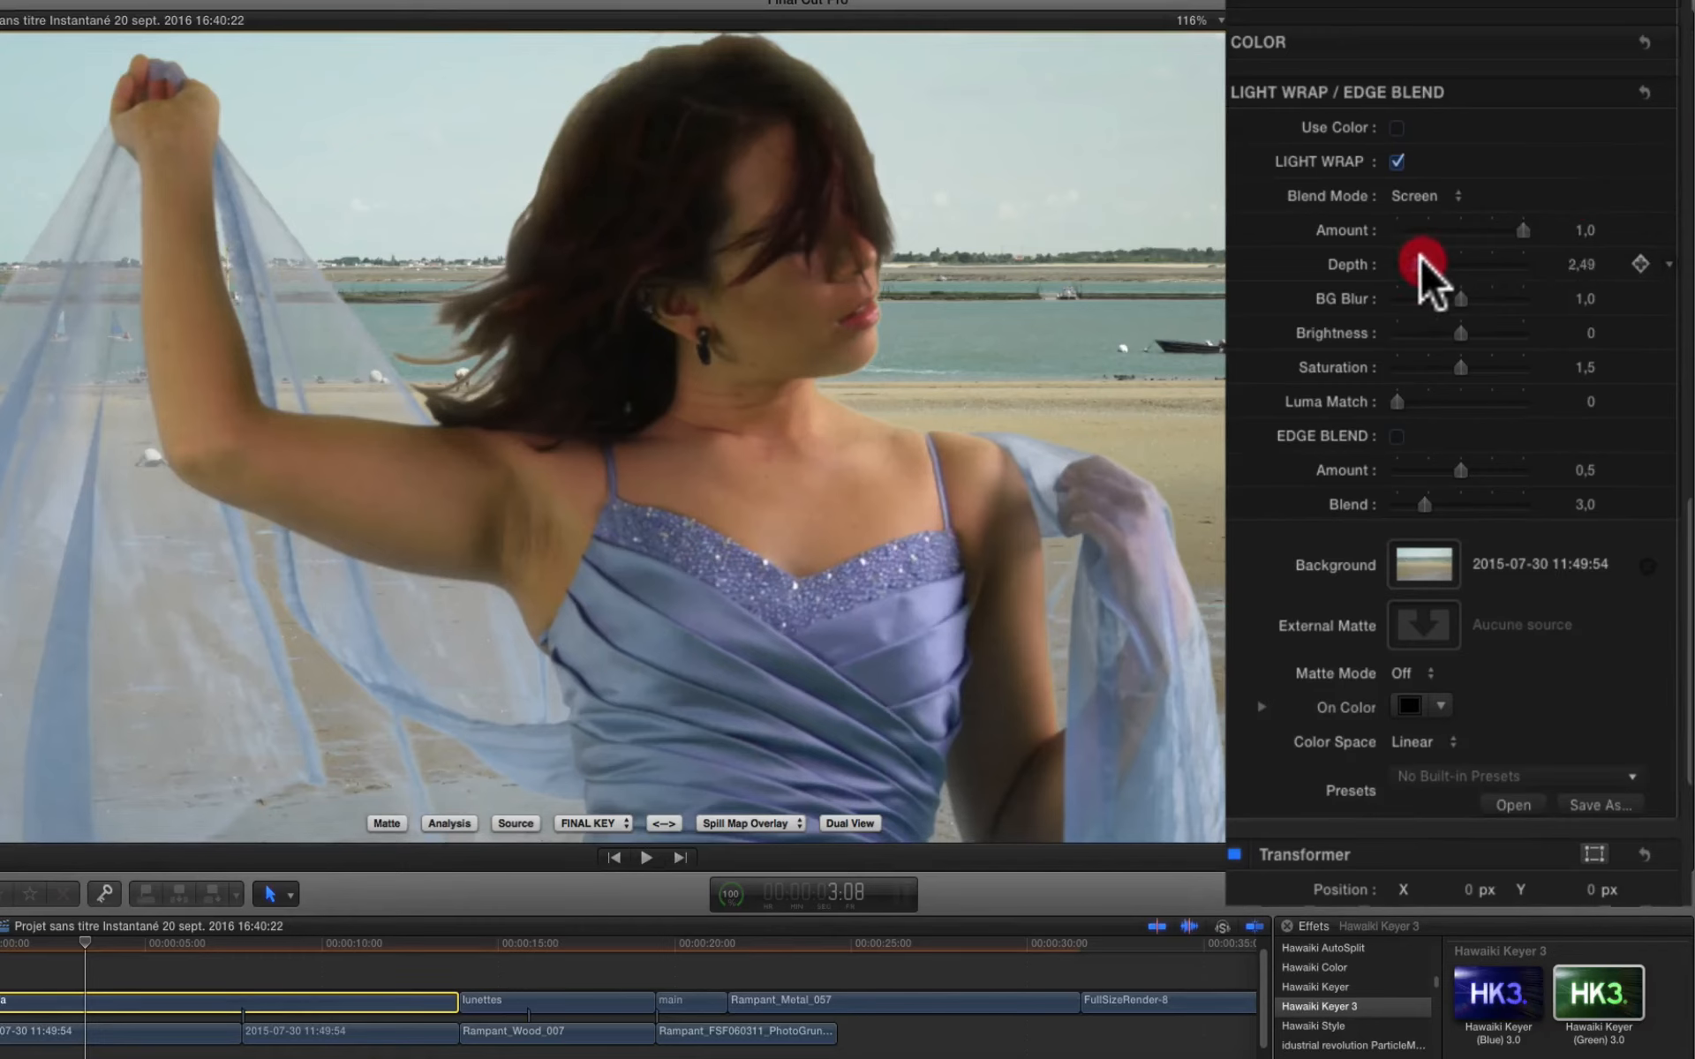
{"action": "mouse_move", "coordinate": [1515, 227]}
{"action": "left_mouse_down"}
{"action": "mouse_move", "coordinate": [1401, 233]}
{"action": "mouse_move", "coordinate": [1420, 232]}
{"action": "left_mouse_up"}
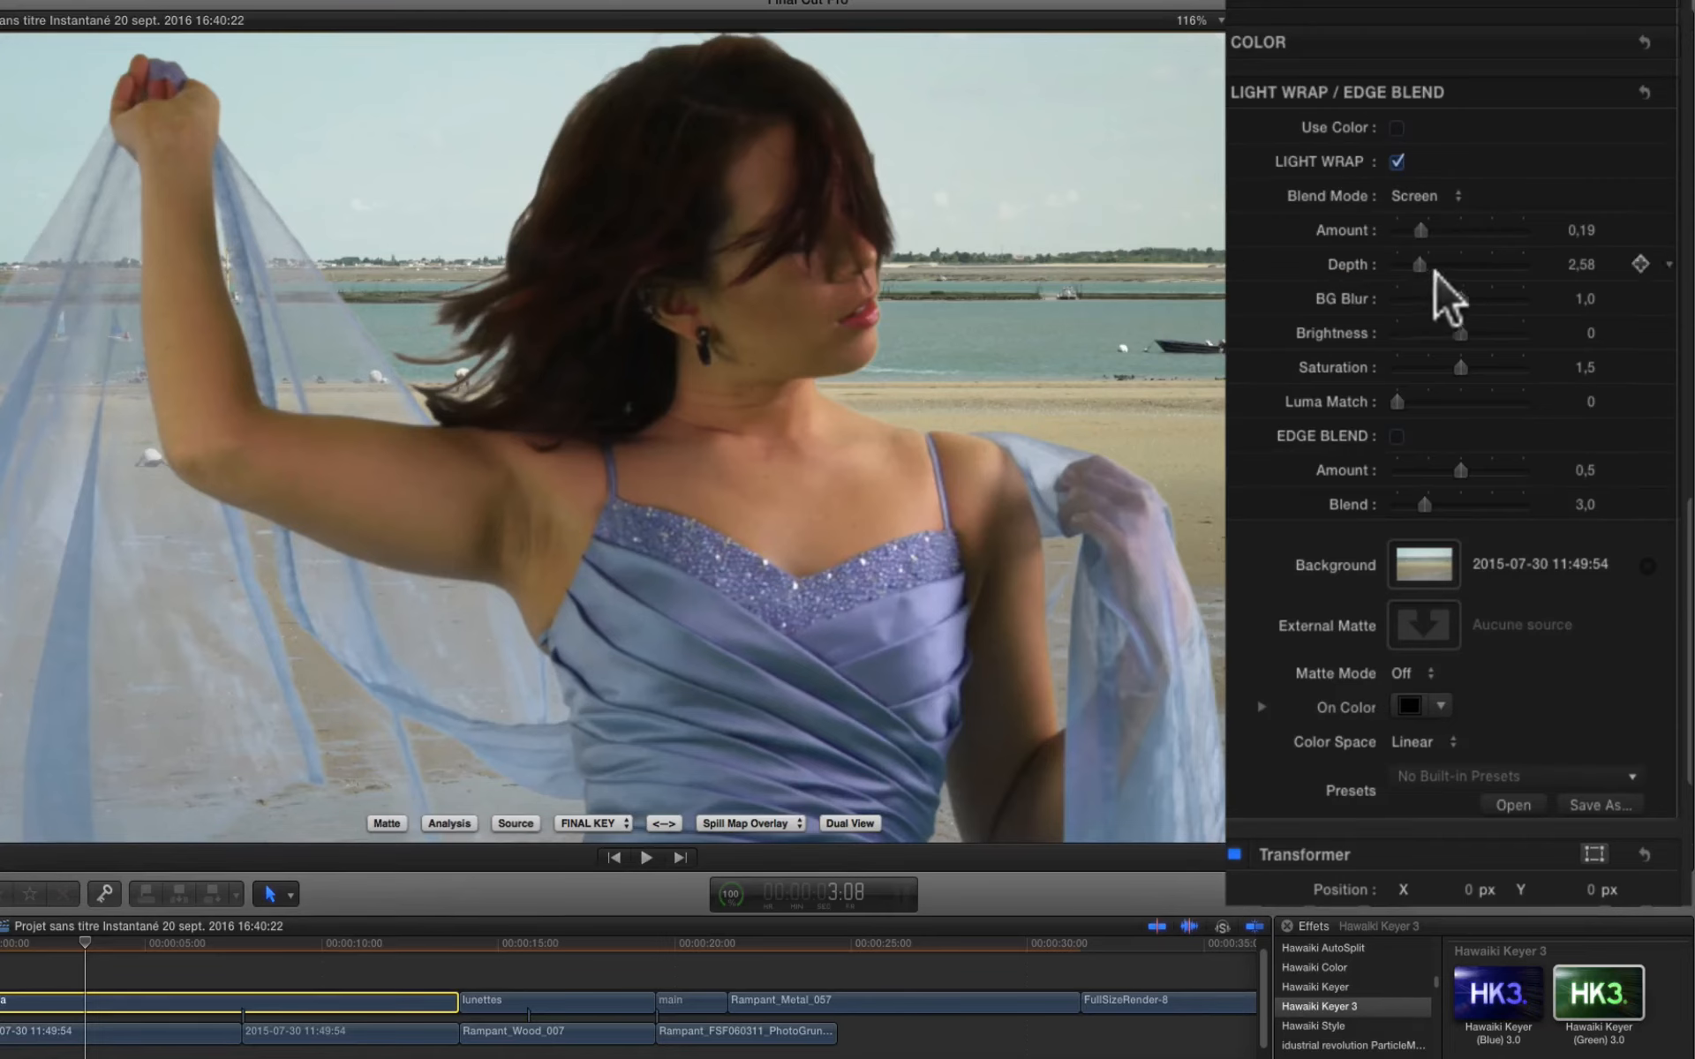
{"action": "left_click", "coordinate": [1398, 161]}
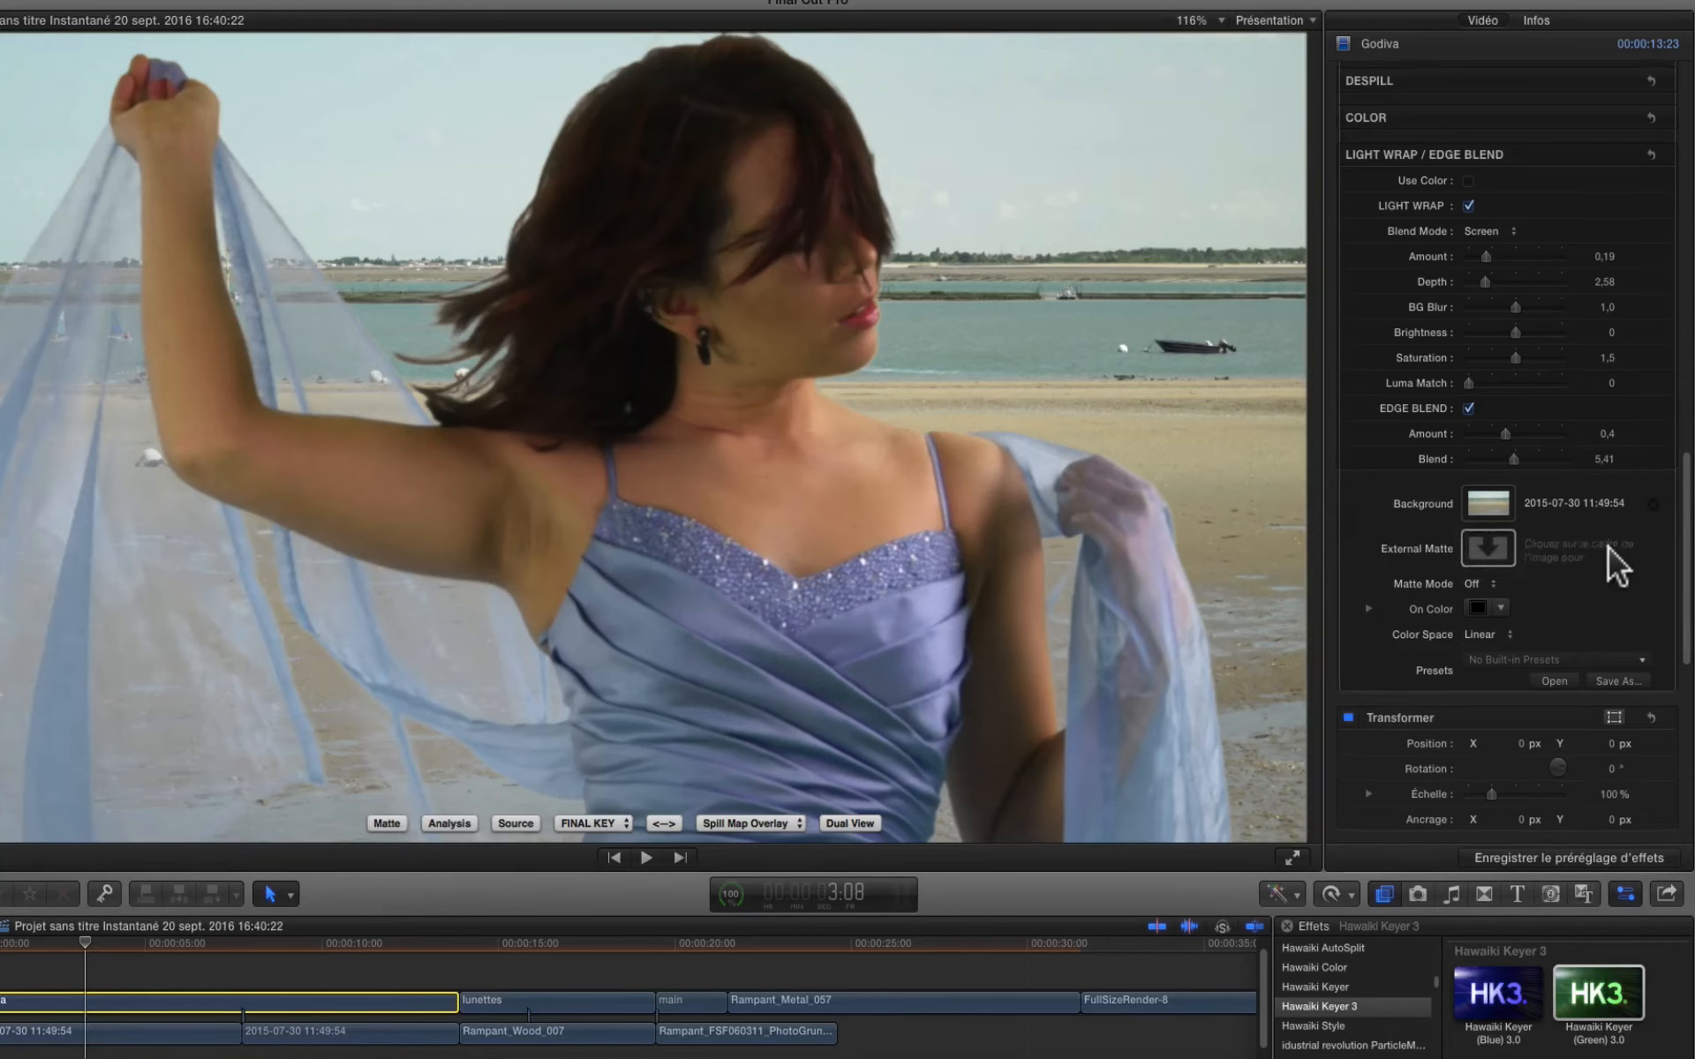
Expand the keyer's WHITE BALANCE parameters, enable it for the Image and set its Type to Skin
{"action": "scroll", "coordinate": [1608, 549], "scroll_direction": "up", "scroll_amount": 5}
{"action": "scroll", "coordinate": [1608, 549], "scroll_direction": "up", "scroll_amount": 4}
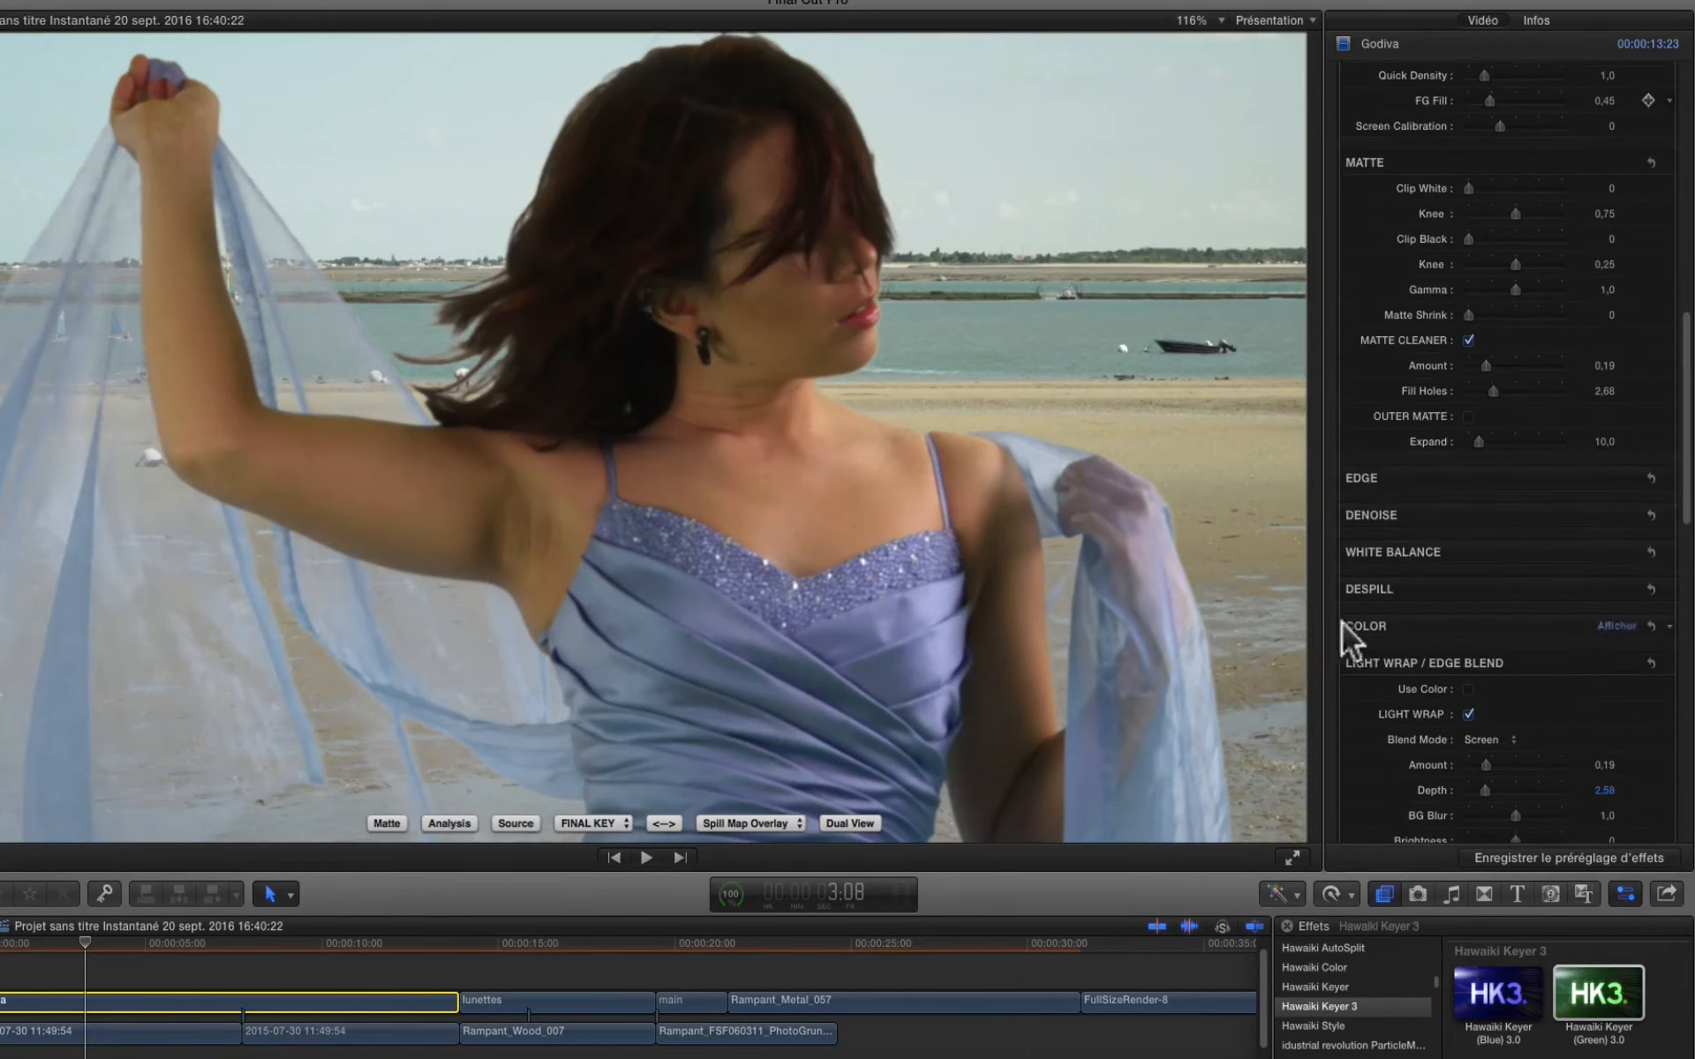
{"action": "left_click", "coordinate": [1604, 554]}
{"action": "scroll", "coordinate": [1540, 622], "scroll_direction": "down", "scroll_amount": 4}
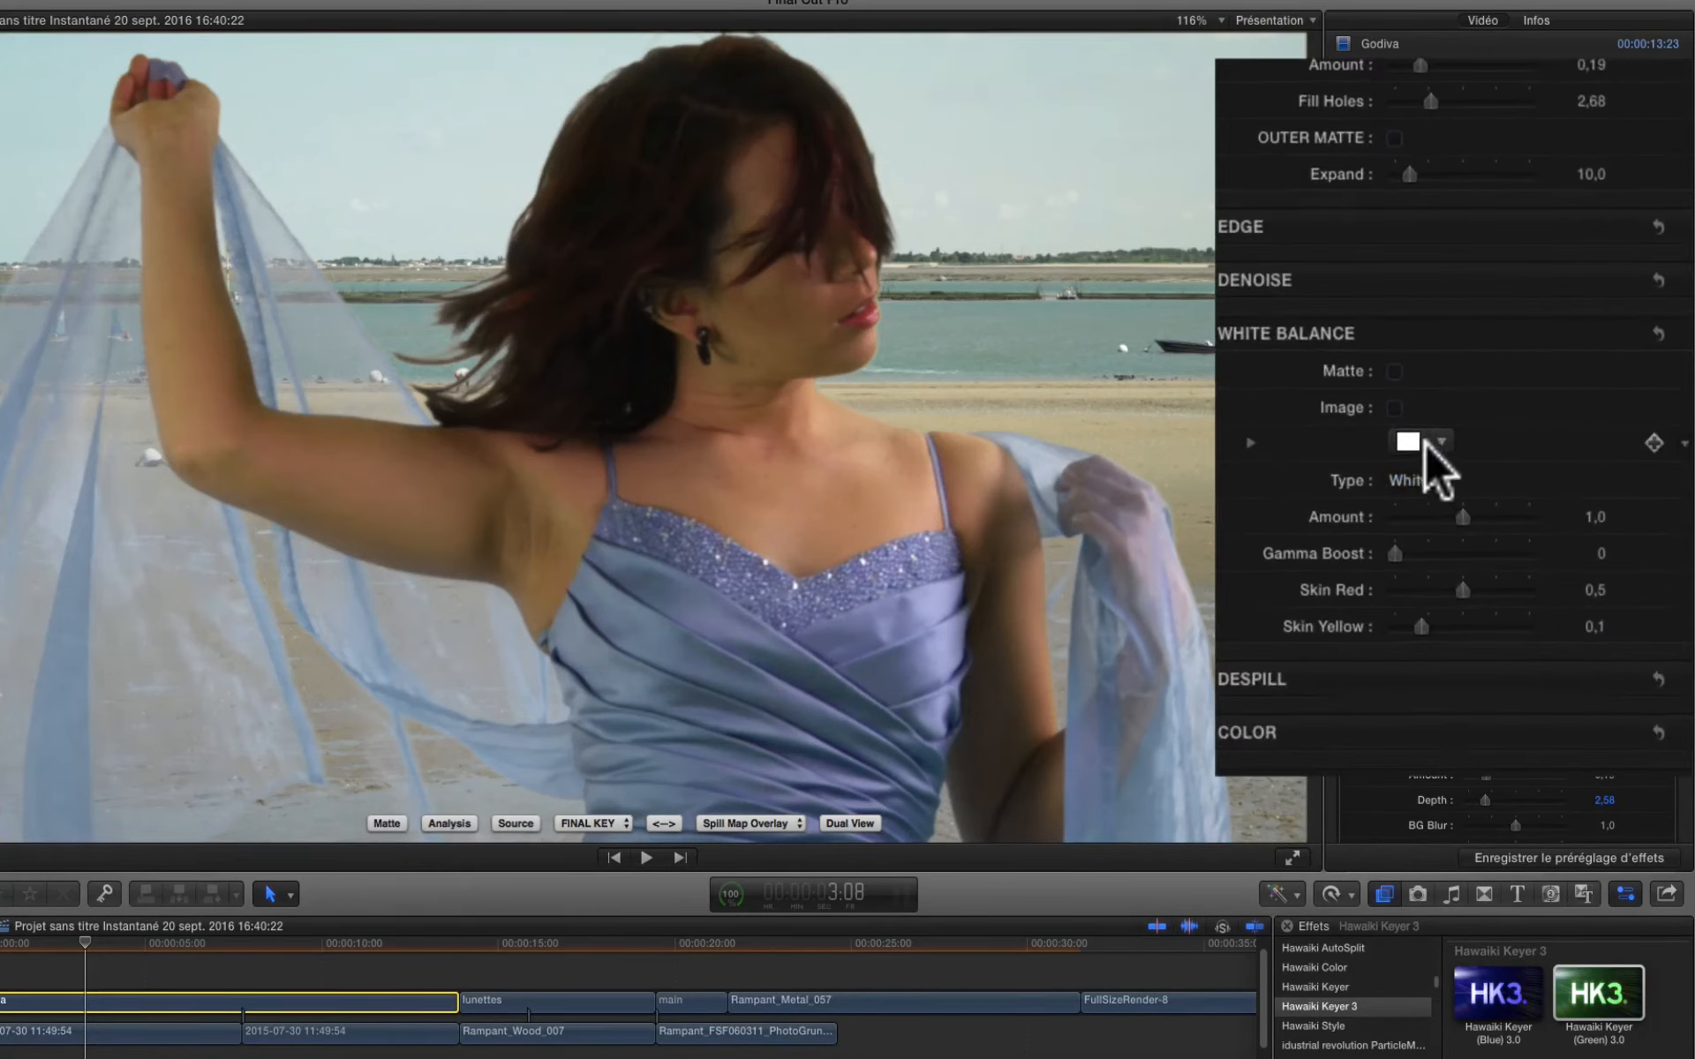
{"action": "left_click", "coordinate": [1395, 408]}
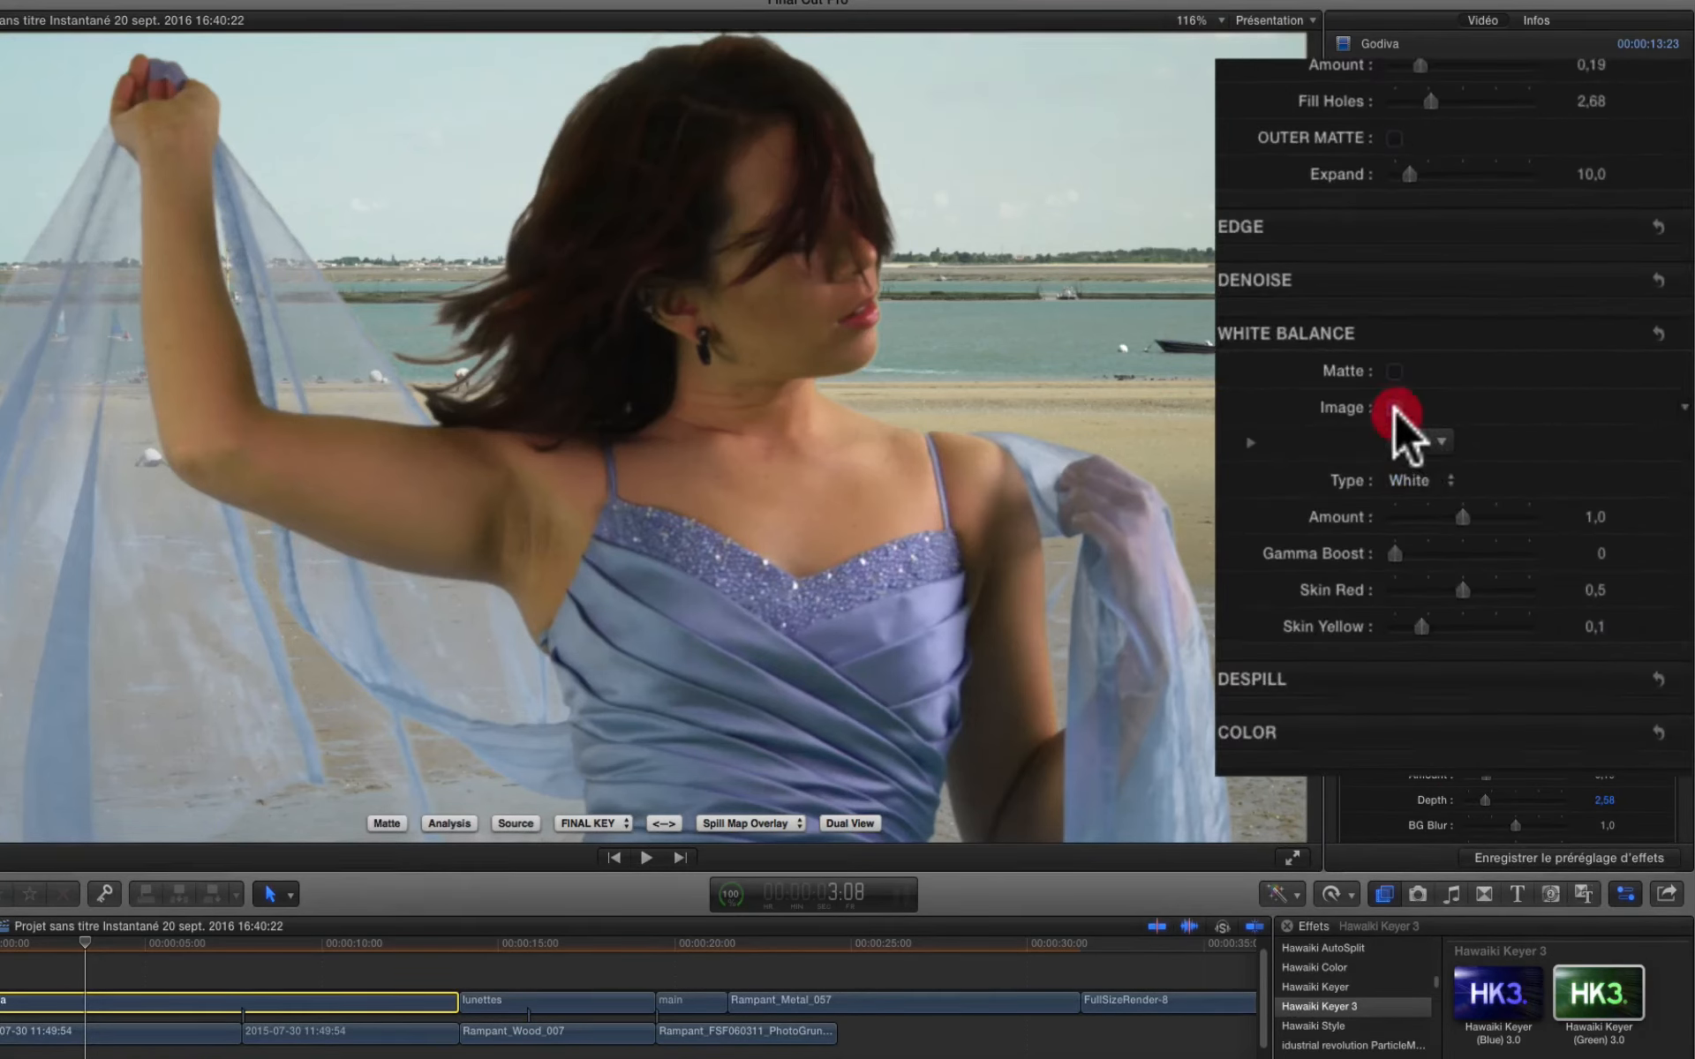
{"action": "left_click", "coordinate": [1444, 482]}
{"action": "left_click", "coordinate": [1437, 504]}
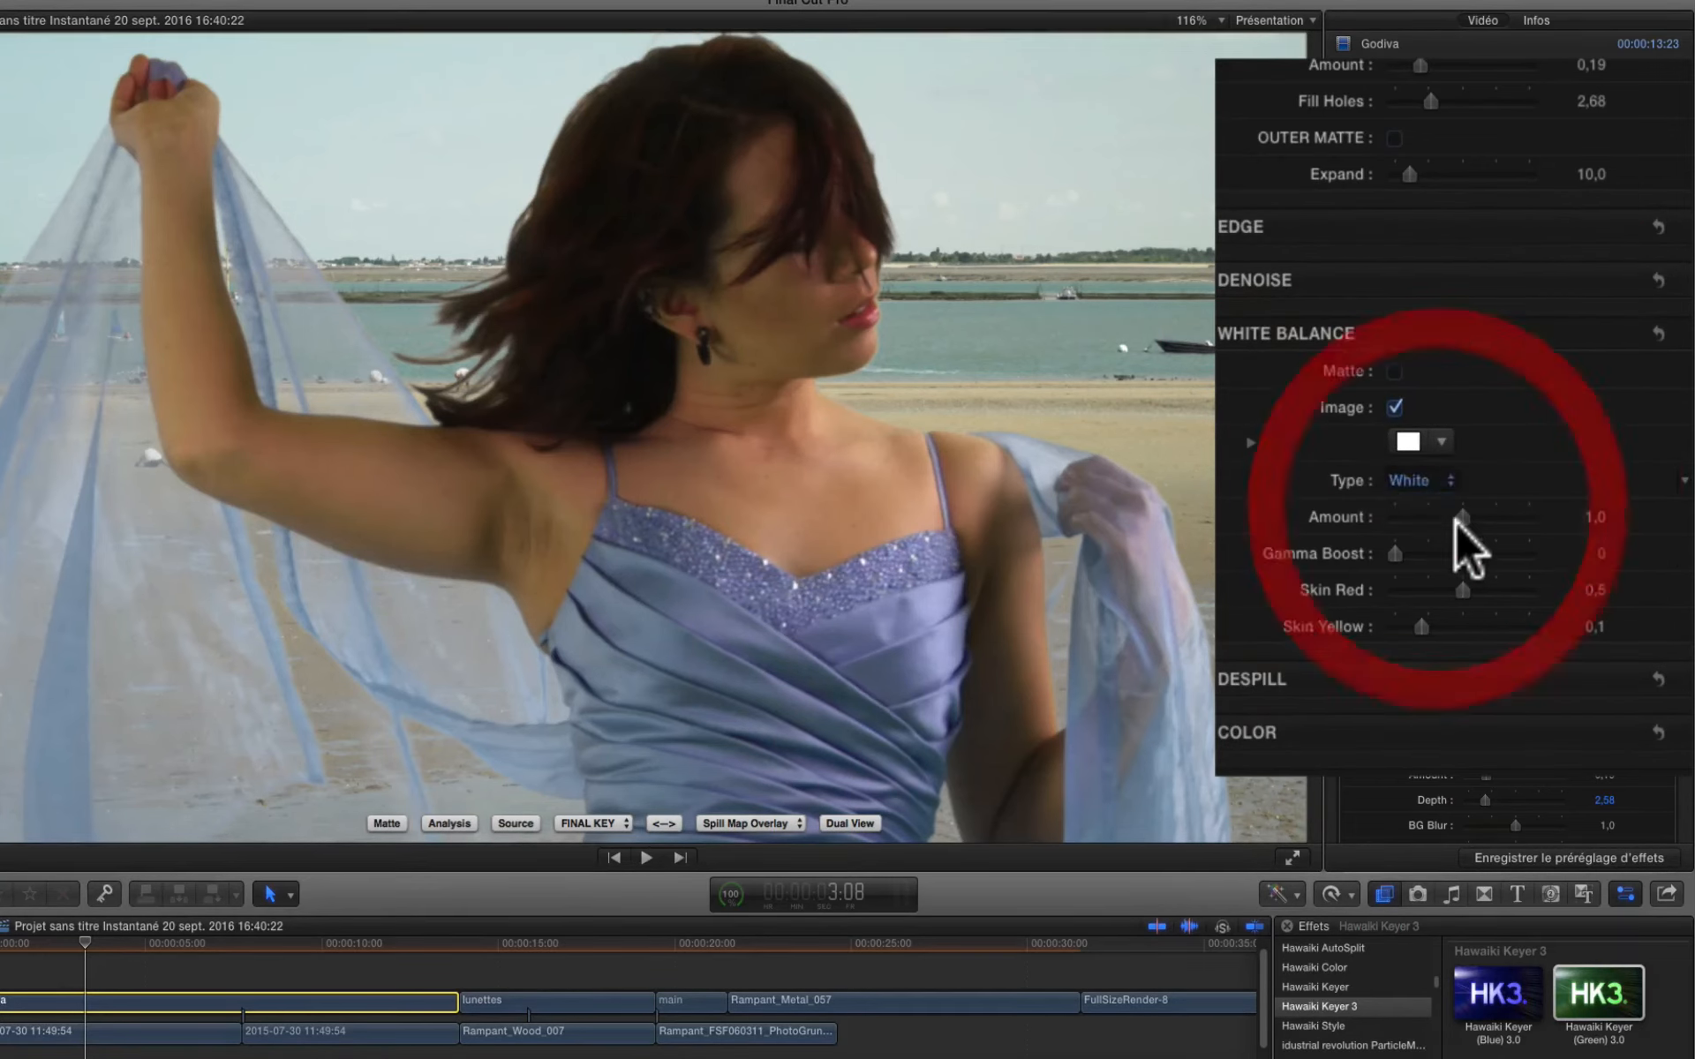
Sample the skin tone on the woman's upper chest as the white balance reference colour
{"action": "left_click", "coordinate": [1405, 440]}
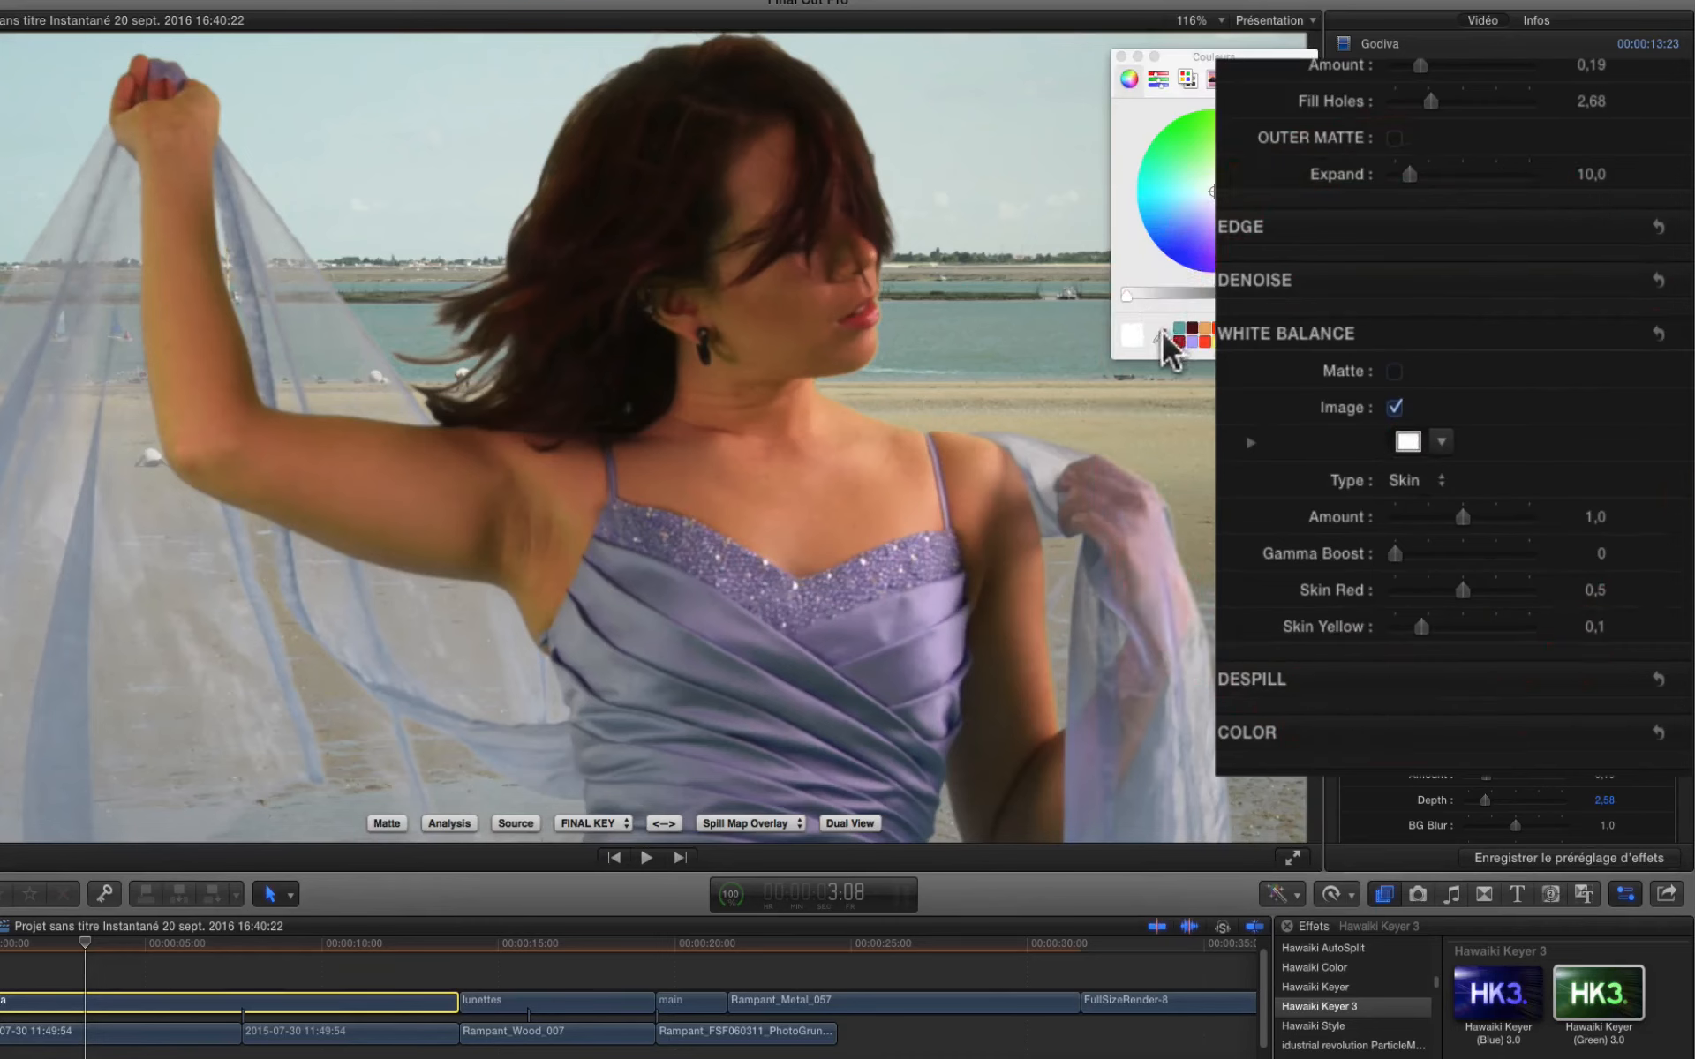
{"action": "left_click", "coordinate": [1159, 336]}
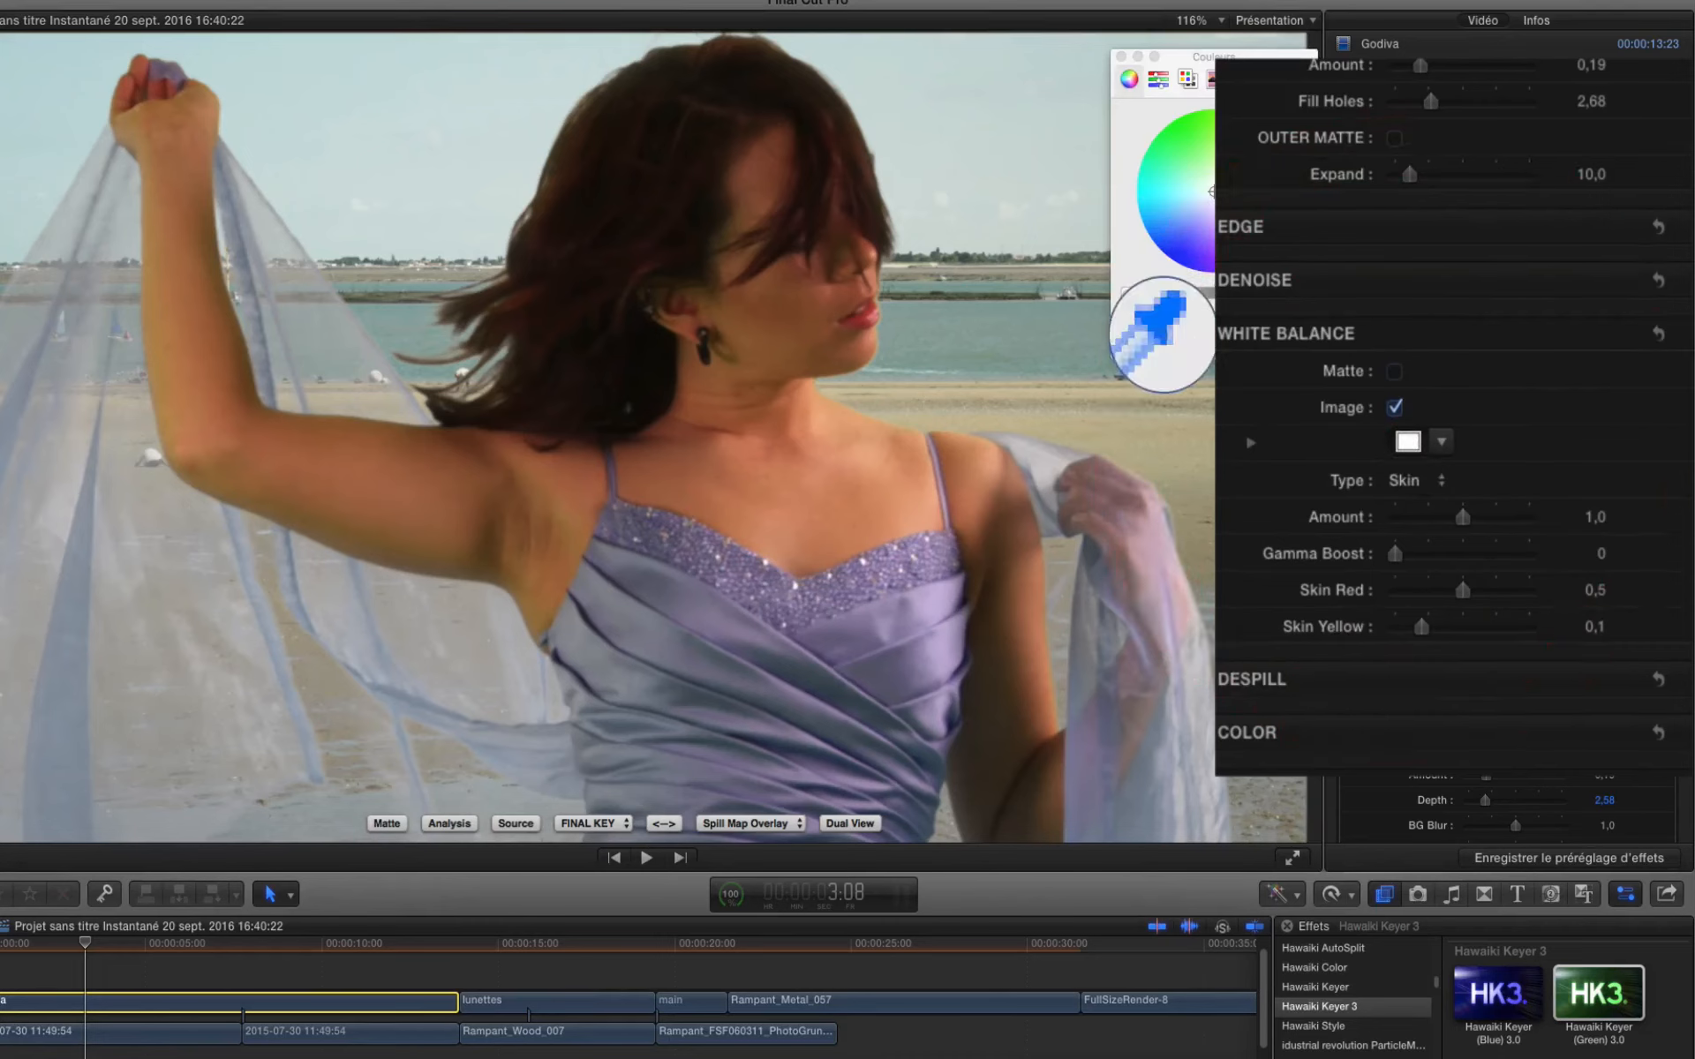
{"action": "left_click", "coordinate": [853, 436]}
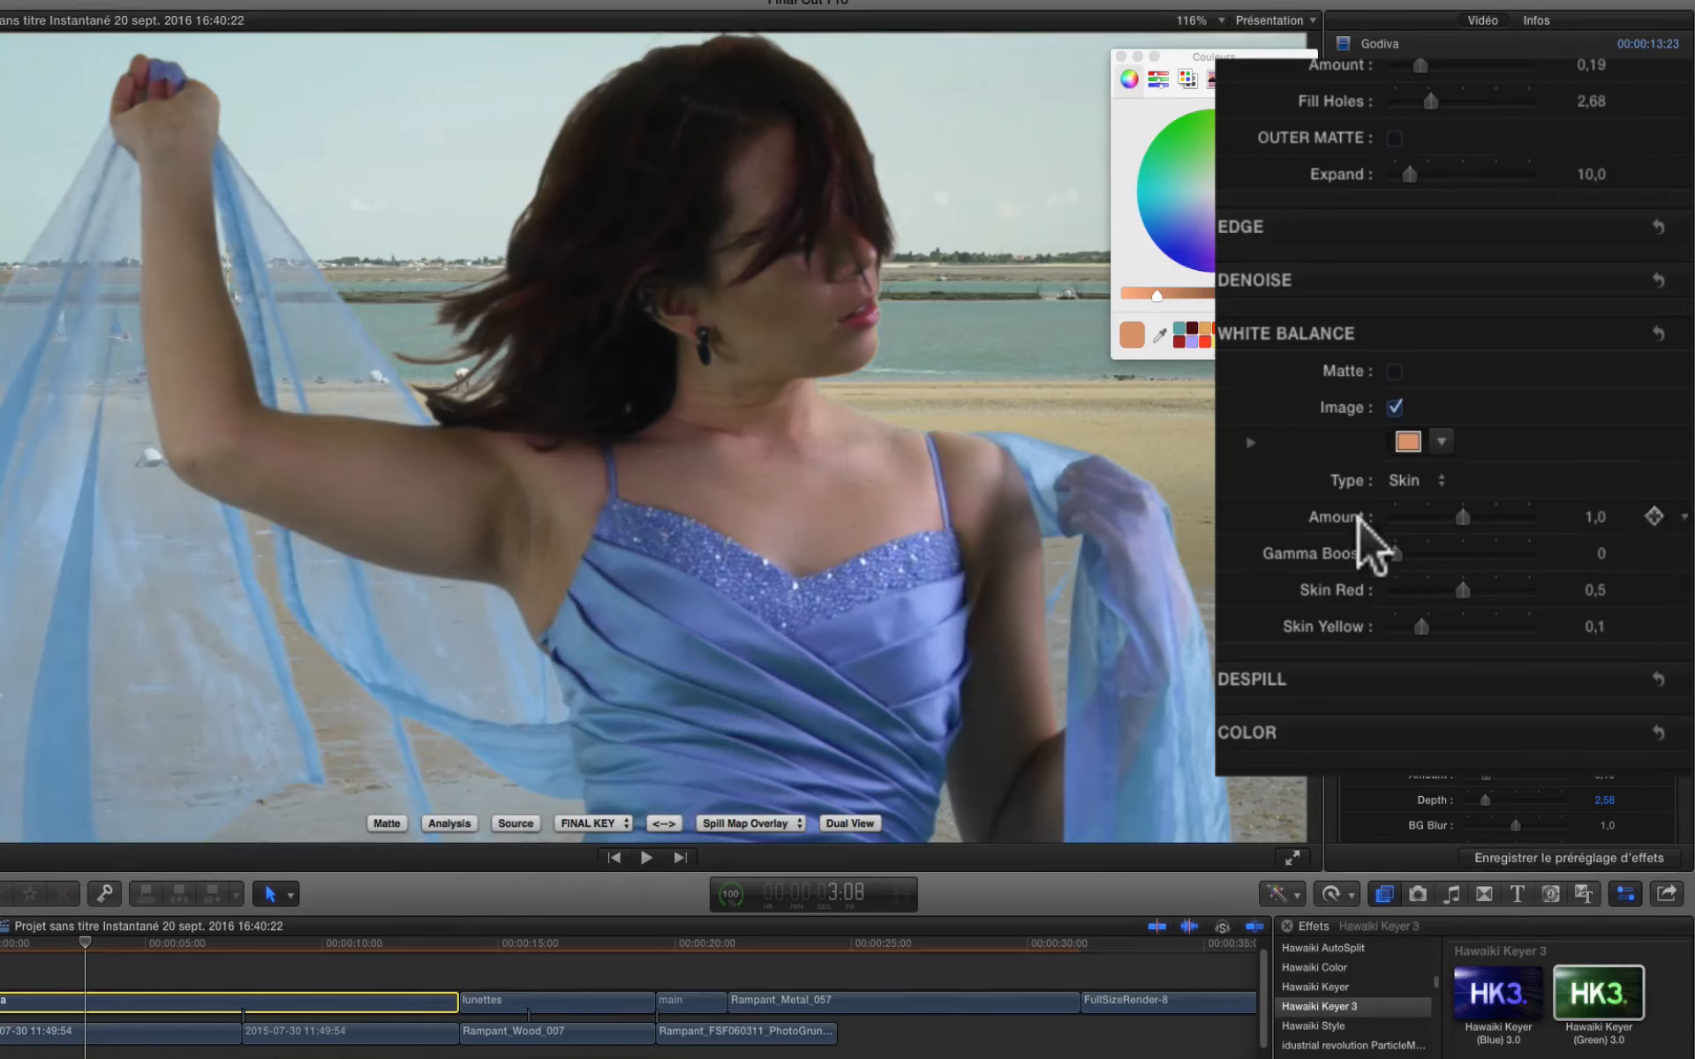
Try a white balance Amount of 0,26 and compare the image with and without the correction
{"action": "left_click_drag", "start_coordinate": [1462, 516], "coordinate": [1412, 525]}
{"action": "left_click", "coordinate": [1395, 407]}
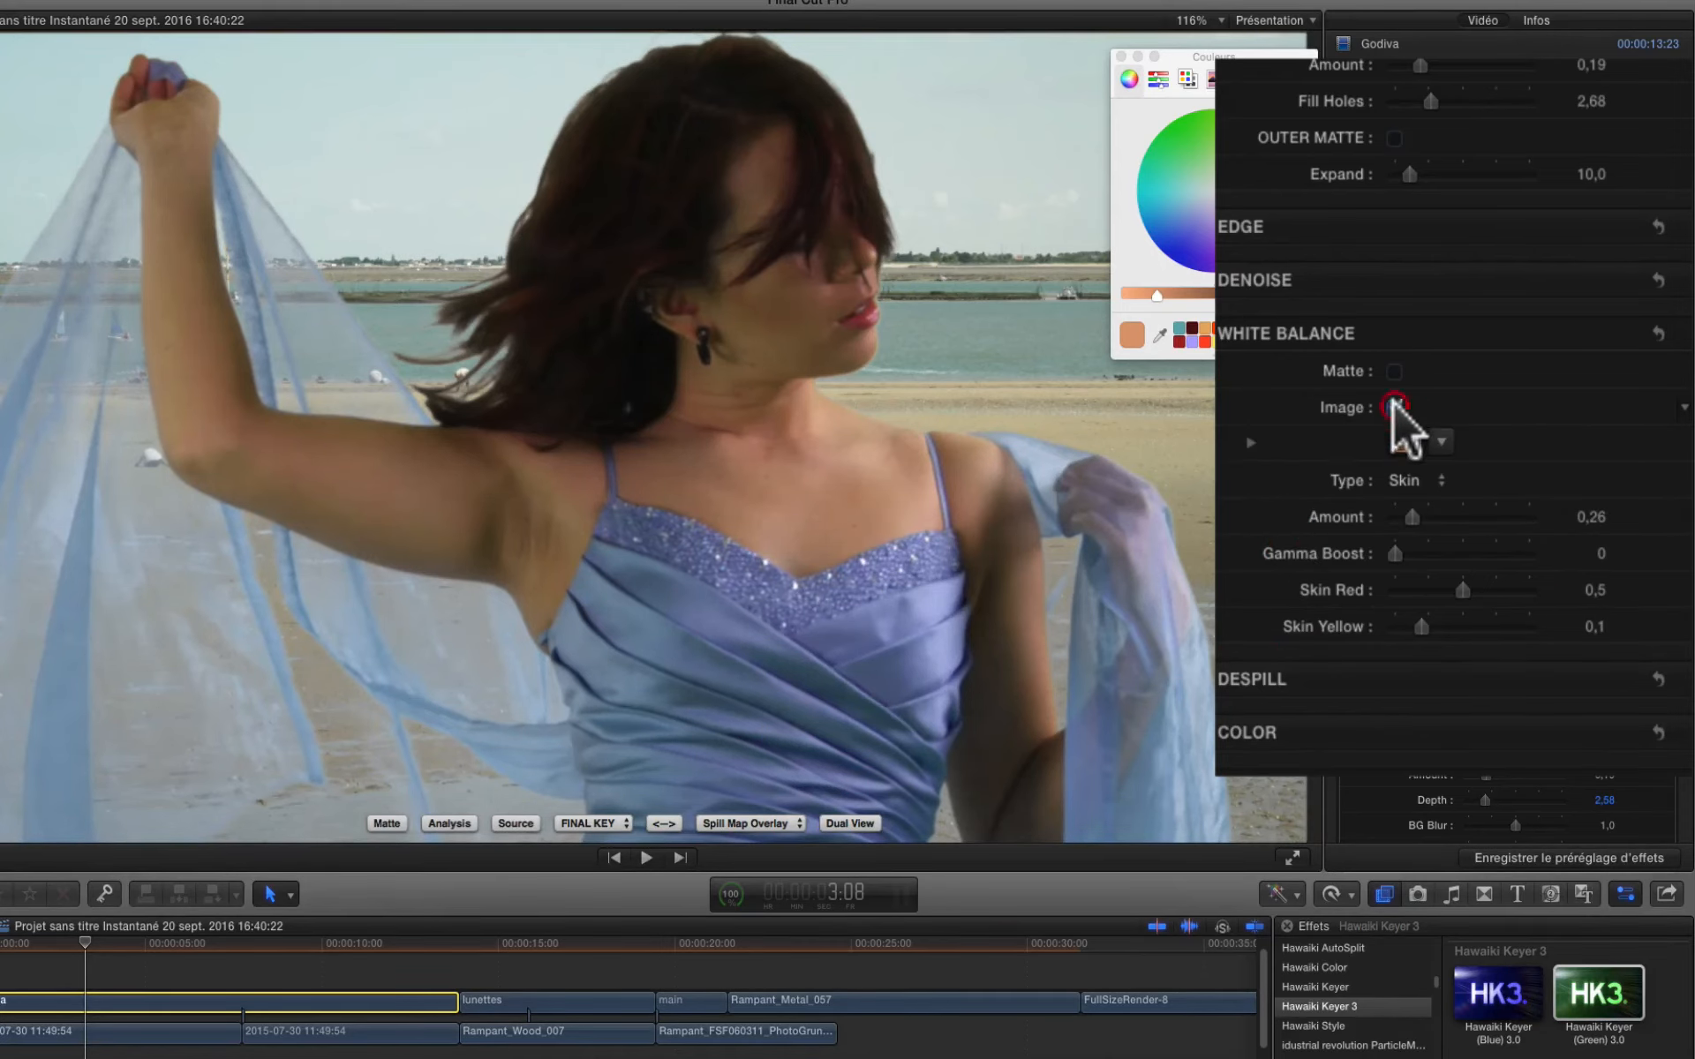
{"action": "left_click", "coordinate": [1394, 405]}
{"action": "left_click", "coordinate": [1394, 405]}
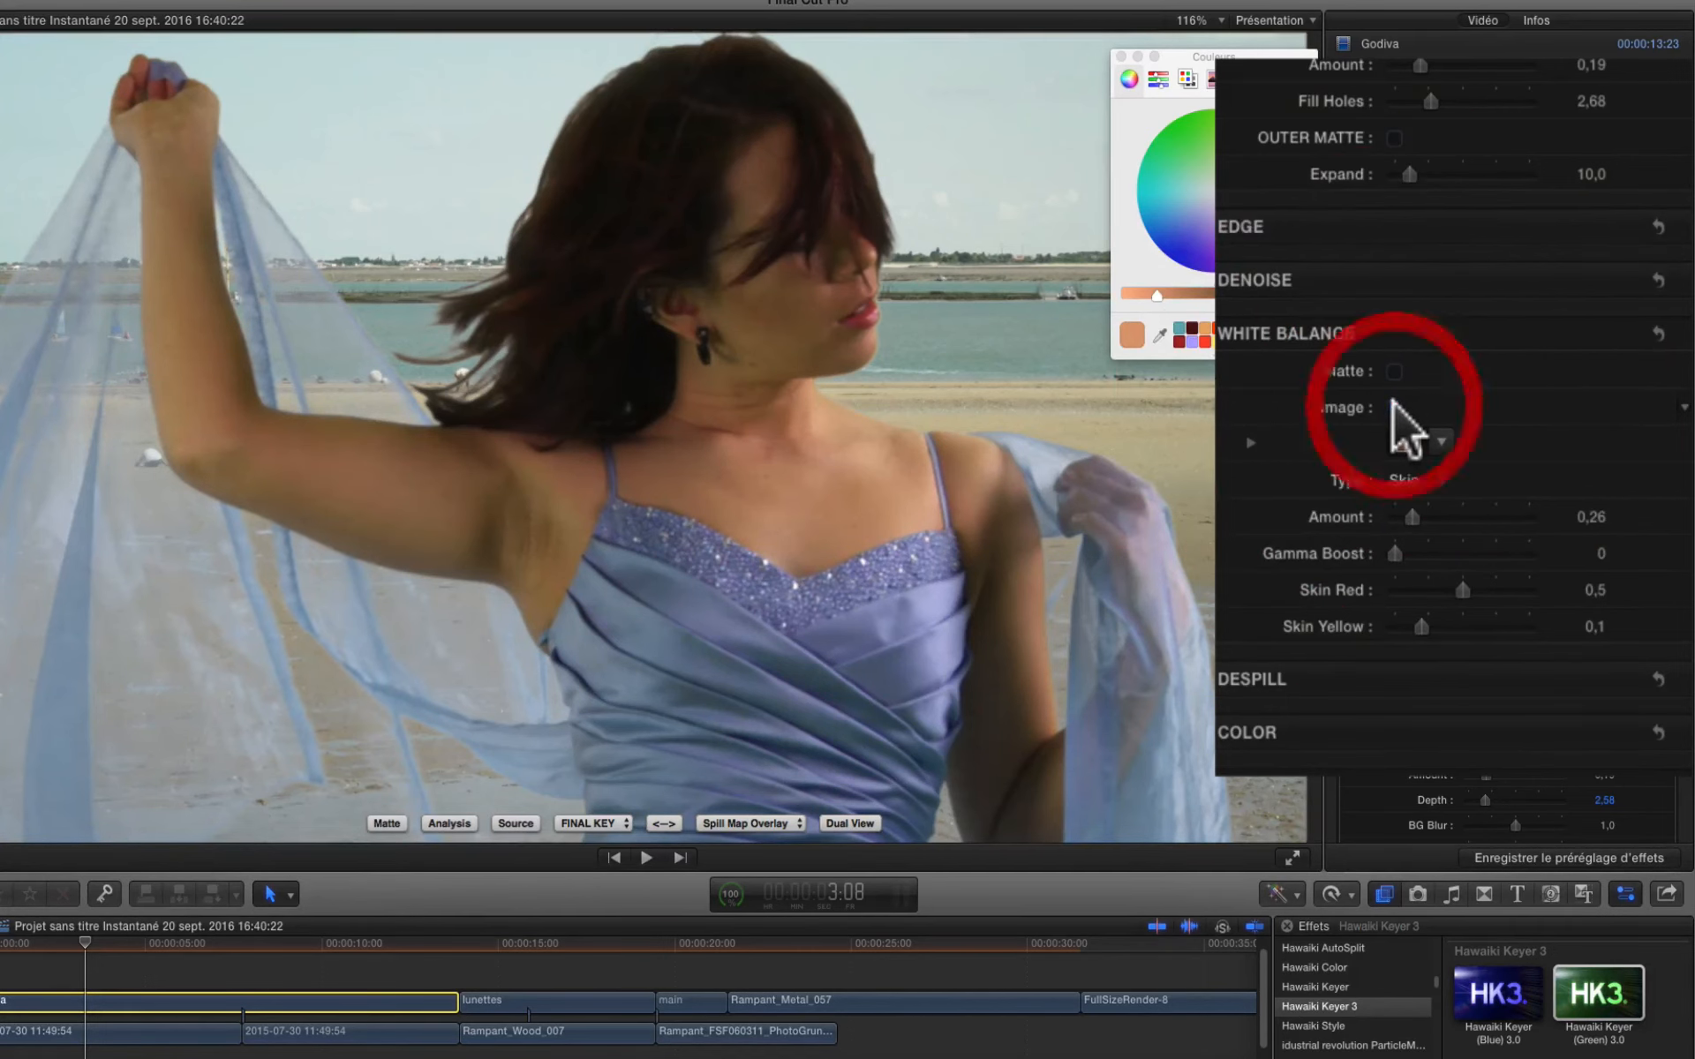
{"action": "left_click", "coordinate": [1394, 406]}
Set the white balance Amount to 0,5, Gamma Boost to 0,68, Skin Red to 0,59 and Skin Yellow to 0,24
{"action": "left_click_drag", "start_coordinate": [1412, 513], "coordinate": [1487, 554]}
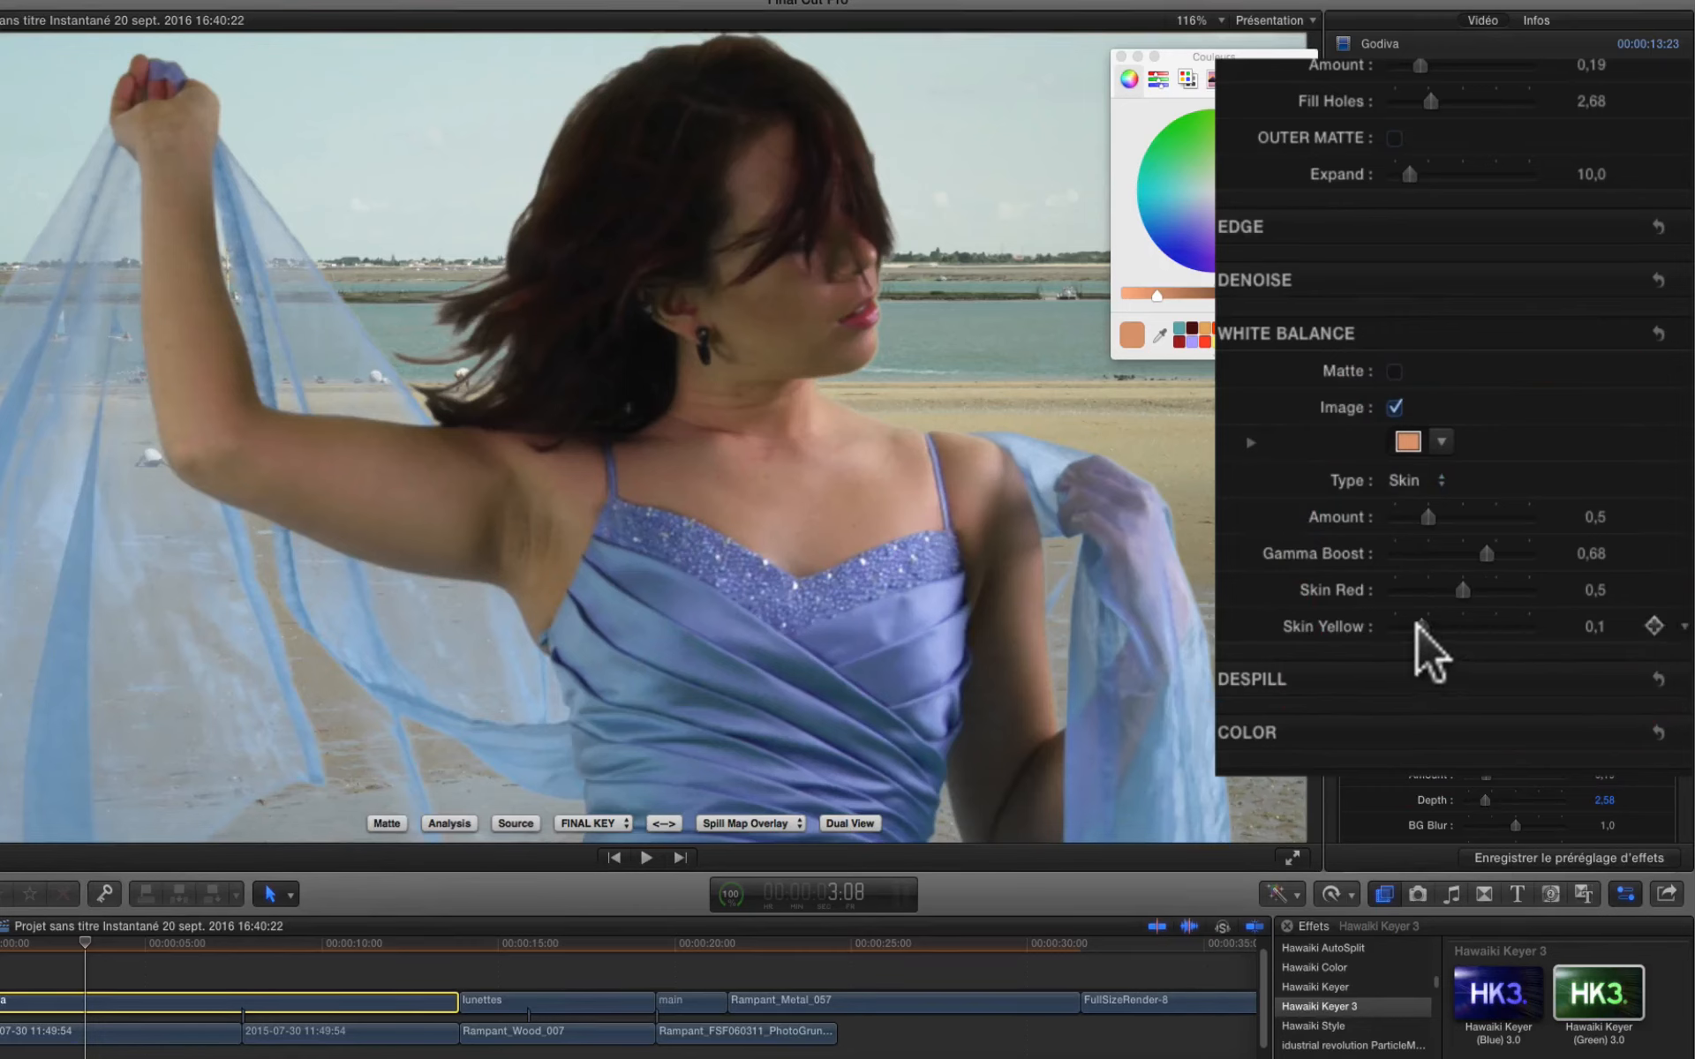
{"action": "left_click_drag", "start_coordinate": [1419, 627], "coordinate": [1460, 622]}
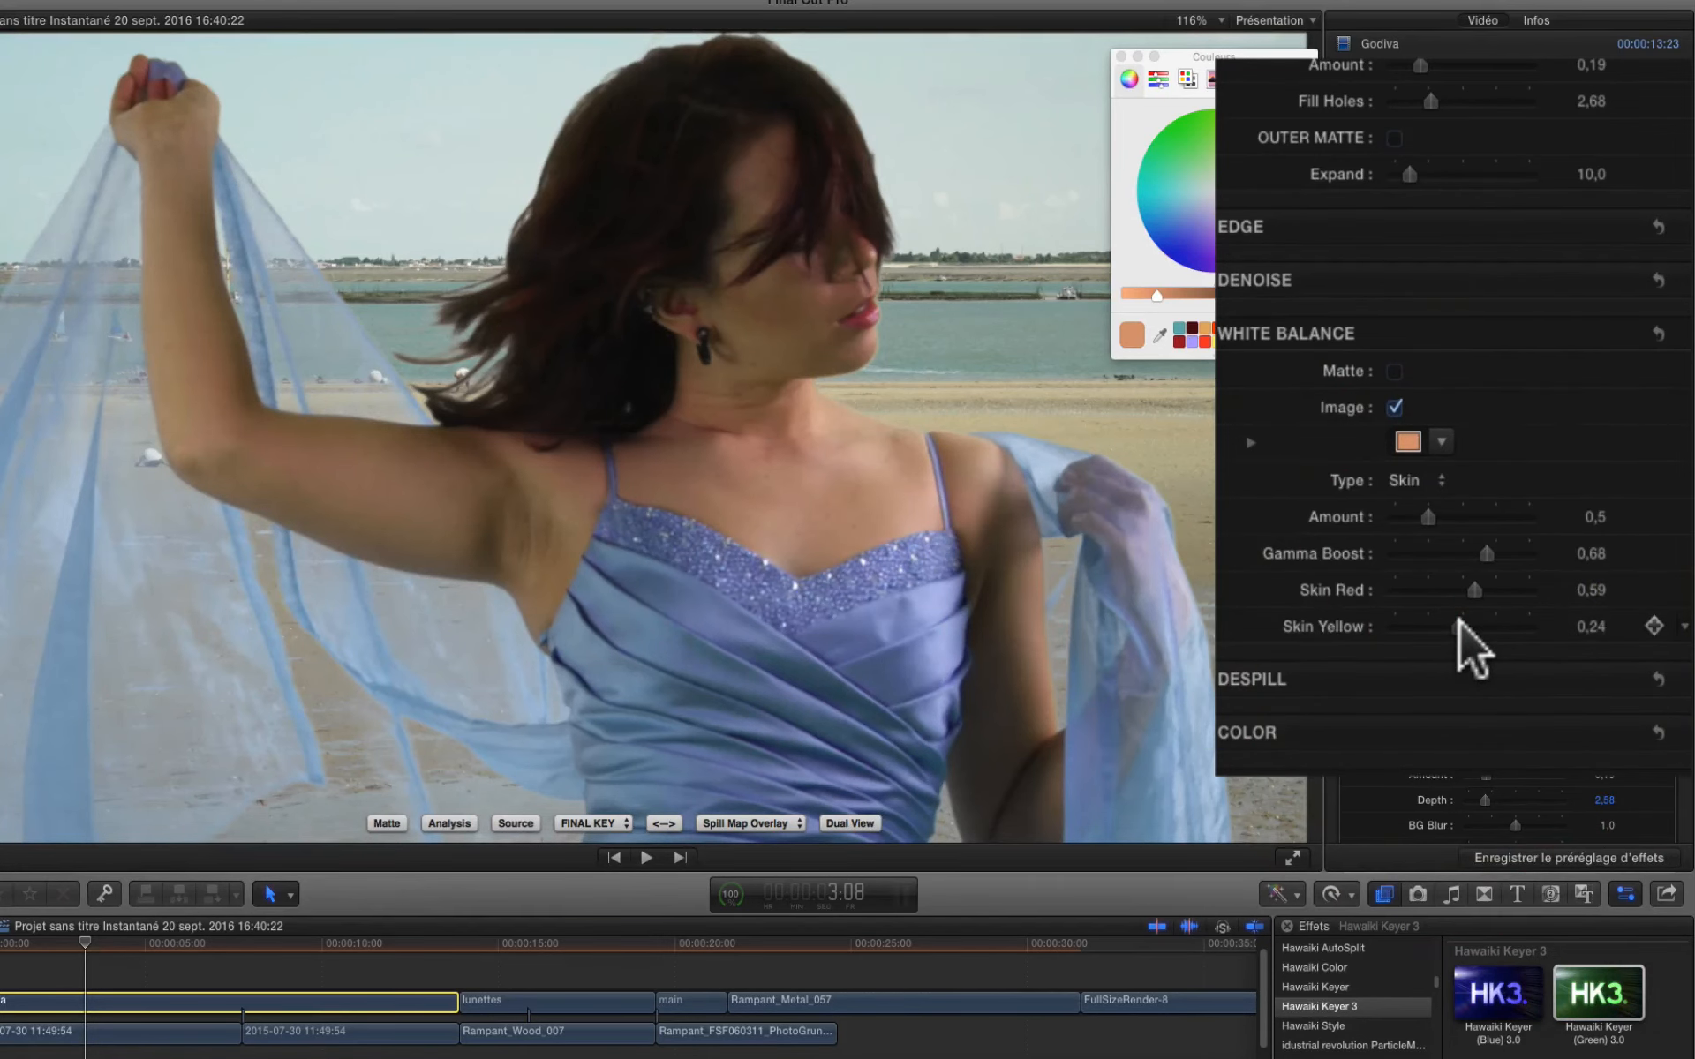
Compare the image with and without the white balance correction, and close the colour picker window
{"action": "left_click", "coordinate": [1395, 406]}
{"action": "left_click", "coordinate": [1395, 406]}
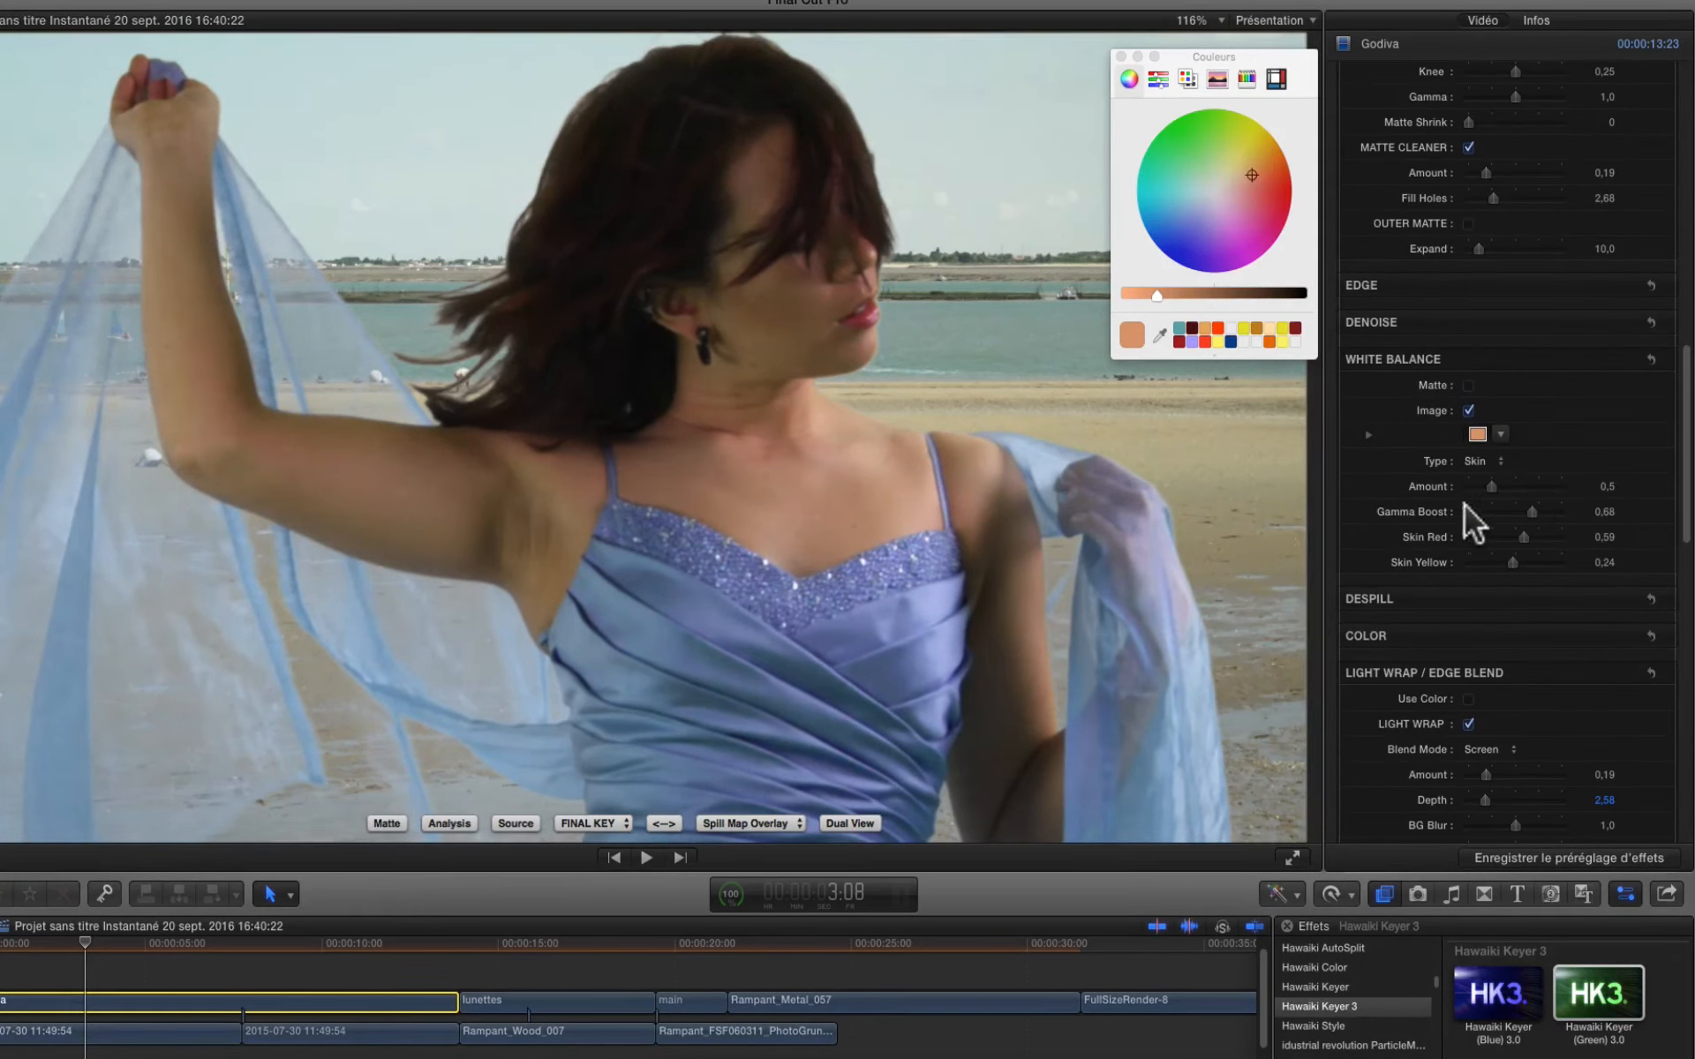
{"action": "scroll", "coordinate": [1502, 606], "scroll_direction": "down", "scroll_amount": 10}
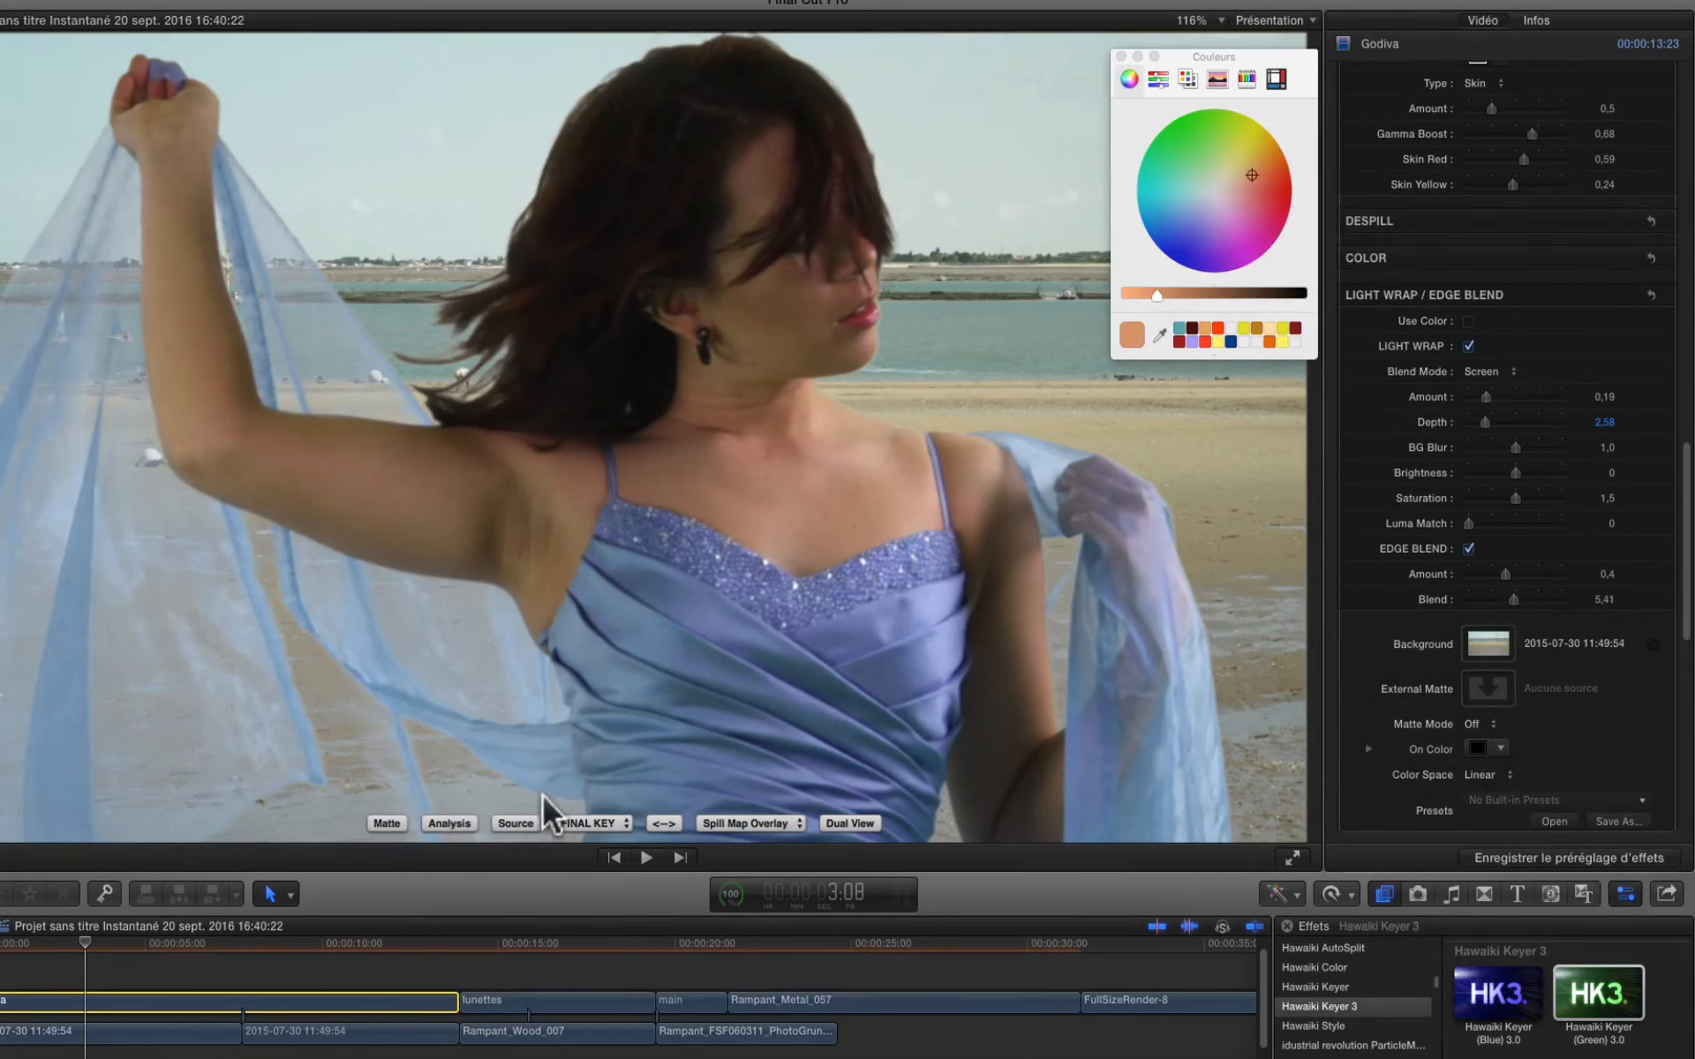
{"action": "left_click", "coordinate": [453, 826]}
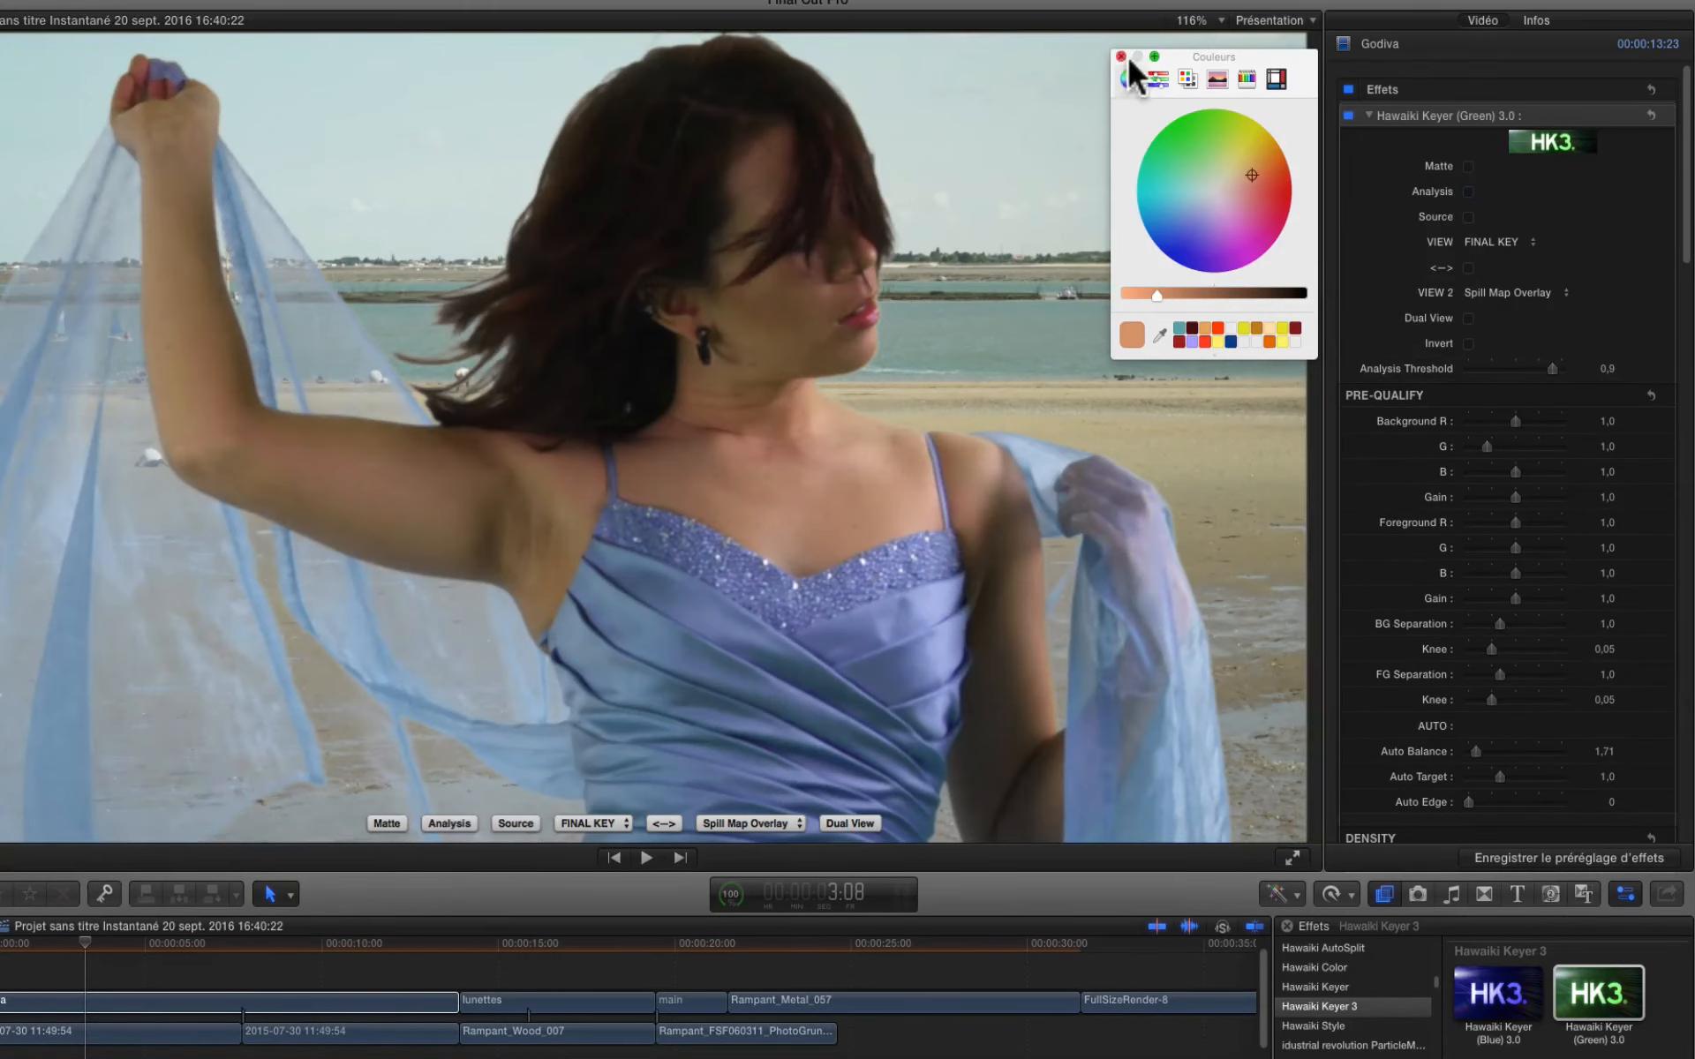
{"action": "left_click", "coordinate": [1120, 55]}
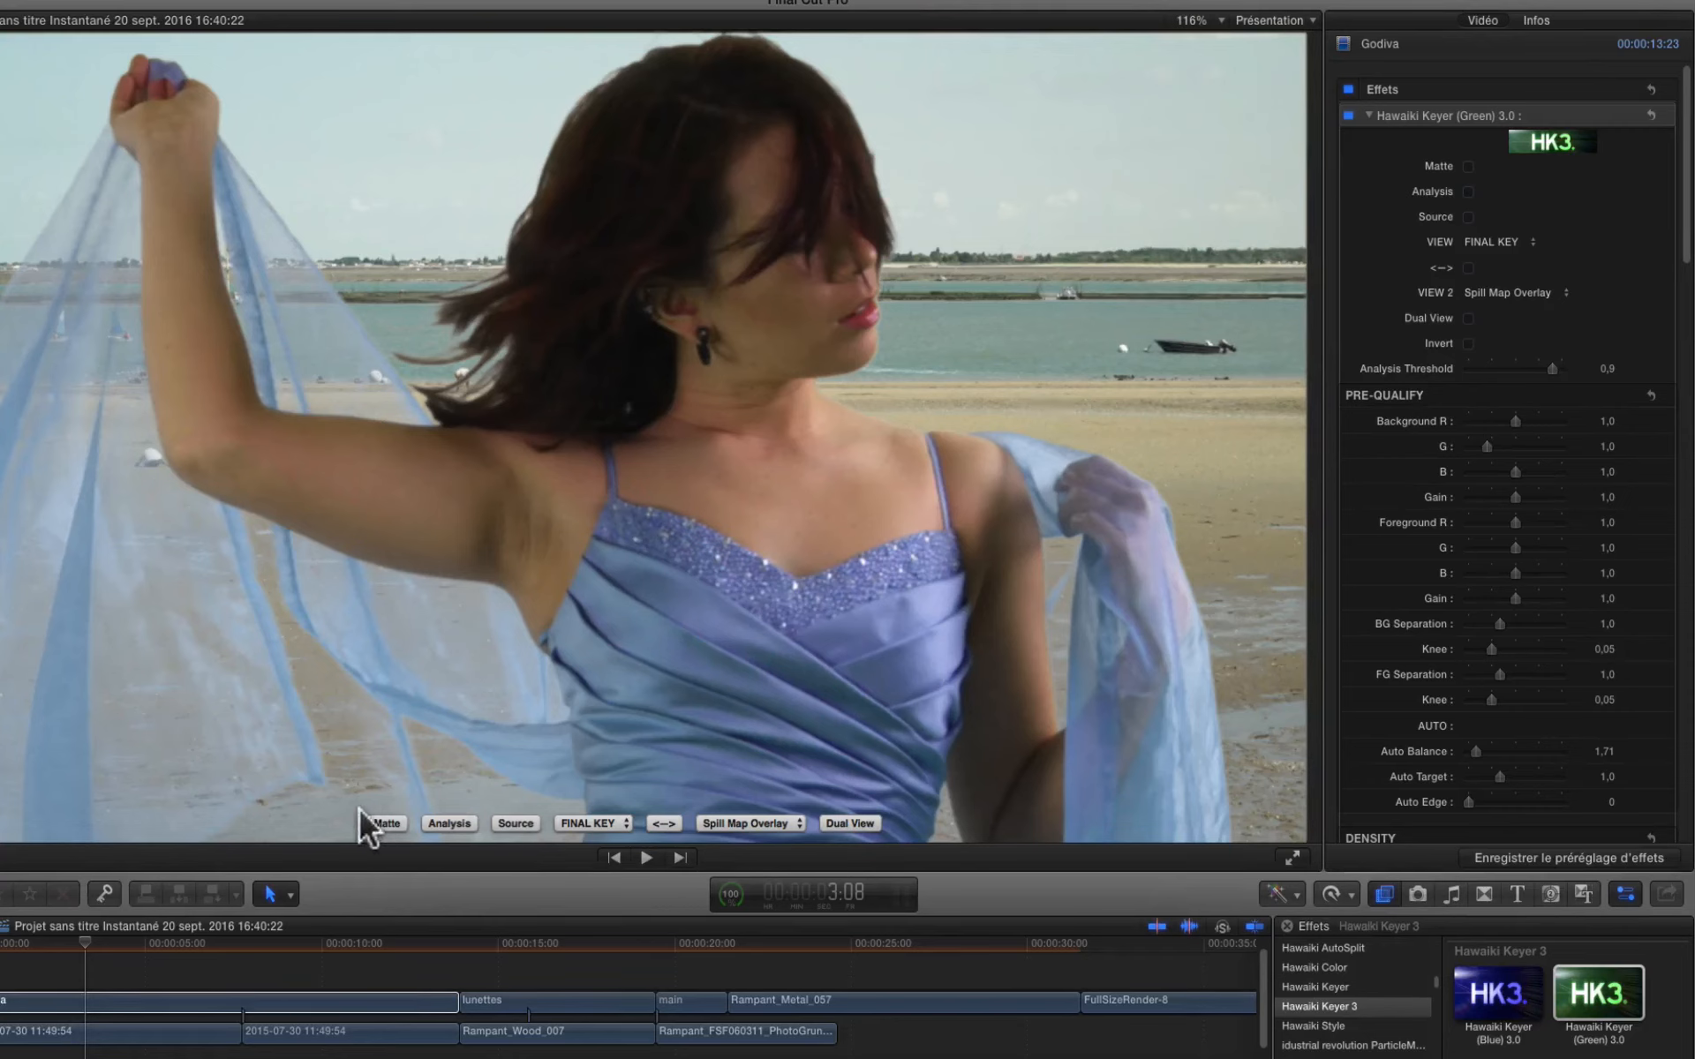
Switch the keyer's view to On Color and set the On Color backdrop to bright red
{"action": "left_click", "coordinate": [607, 824]}
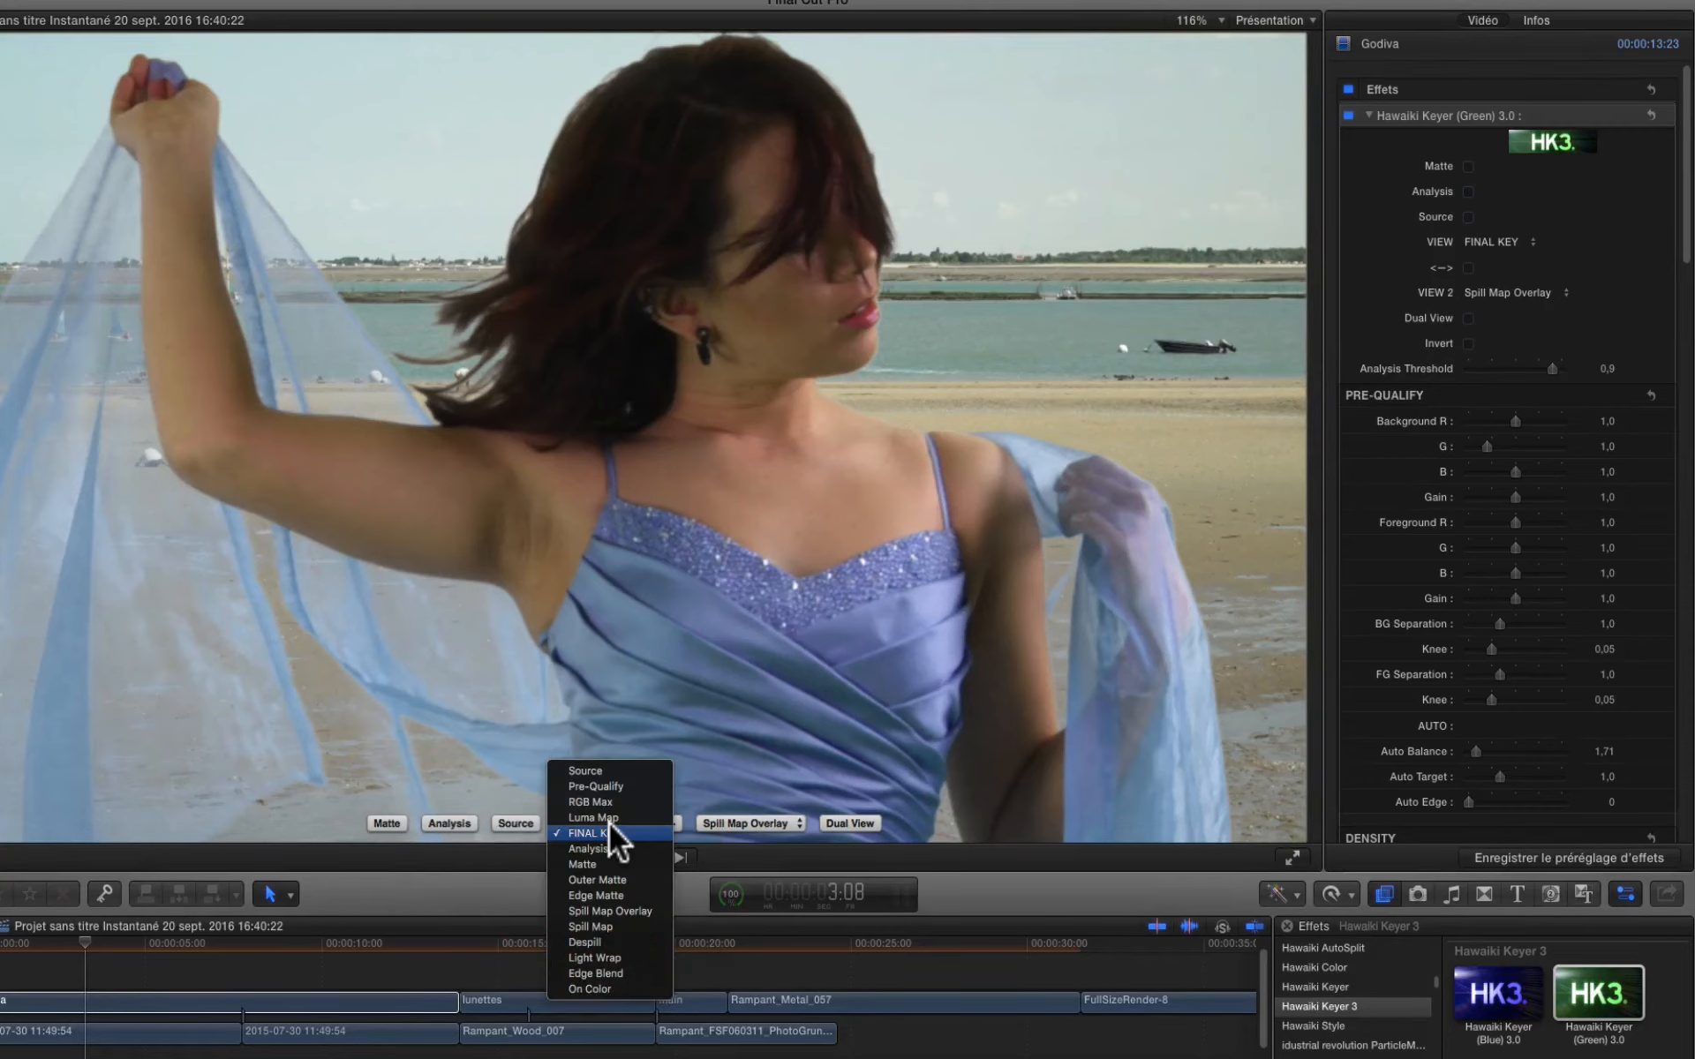
{"action": "left_click", "coordinate": [615, 994]}
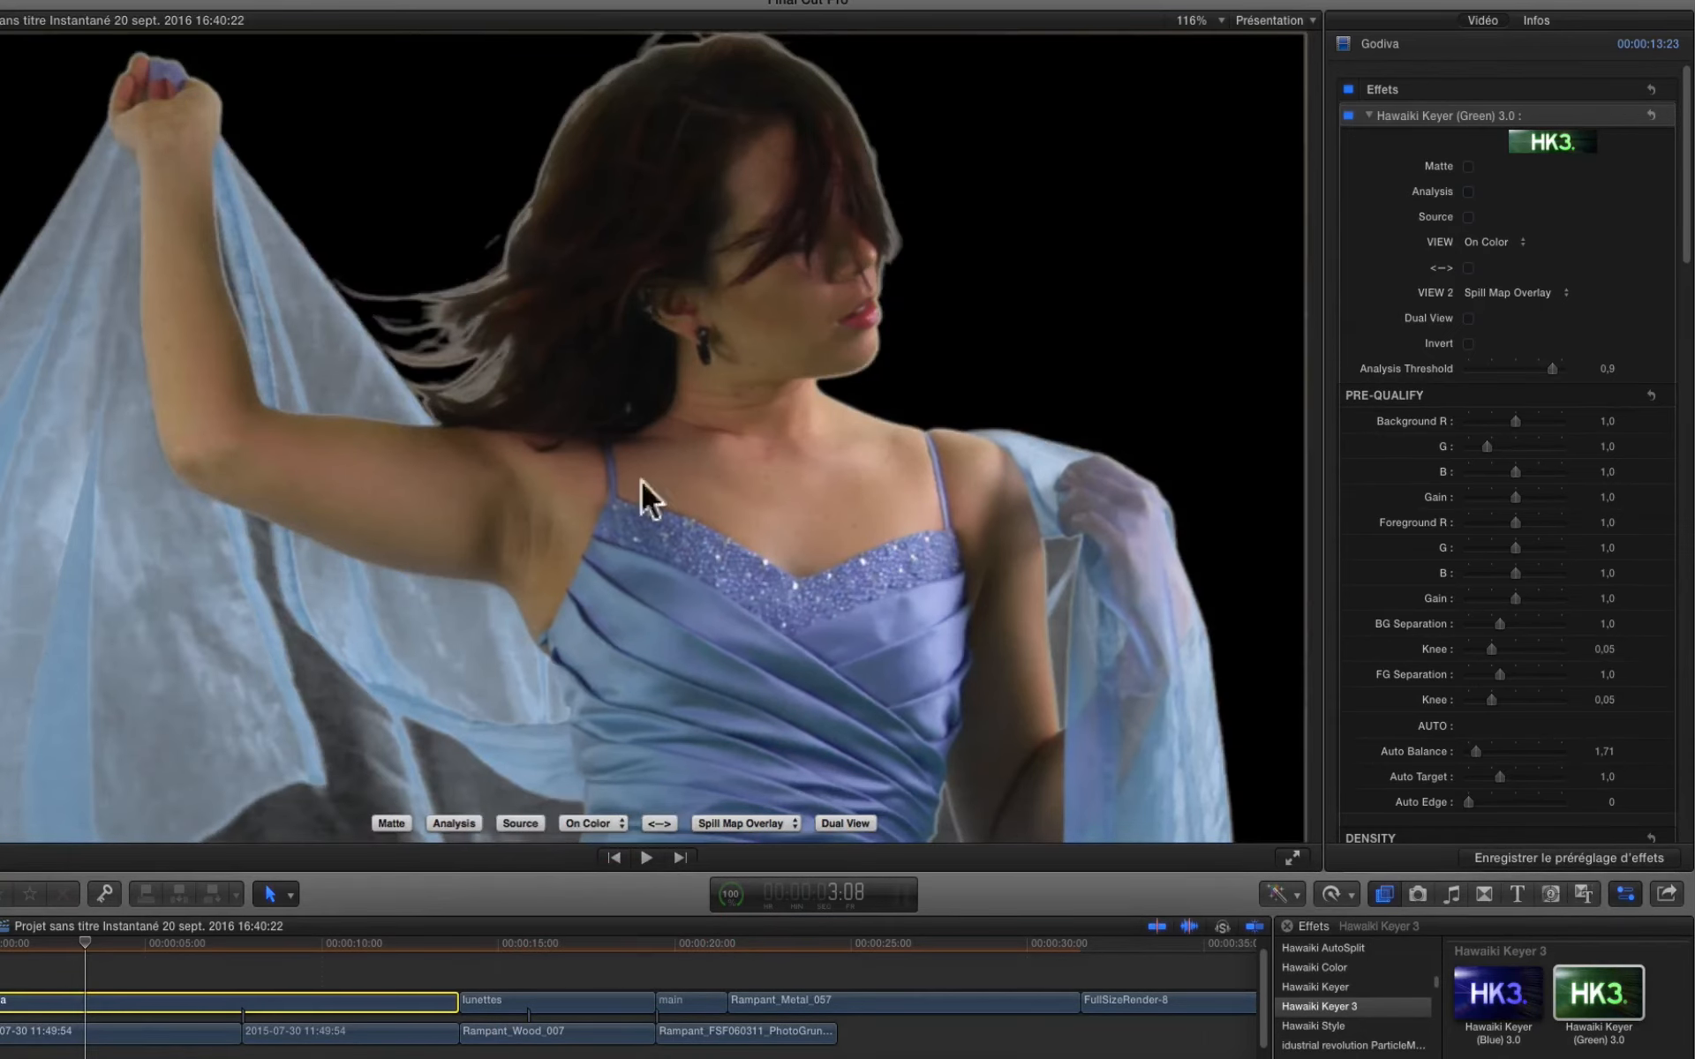
{"action": "scroll", "coordinate": [1489, 714], "scroll_direction": "down", "scroll_amount": 10}
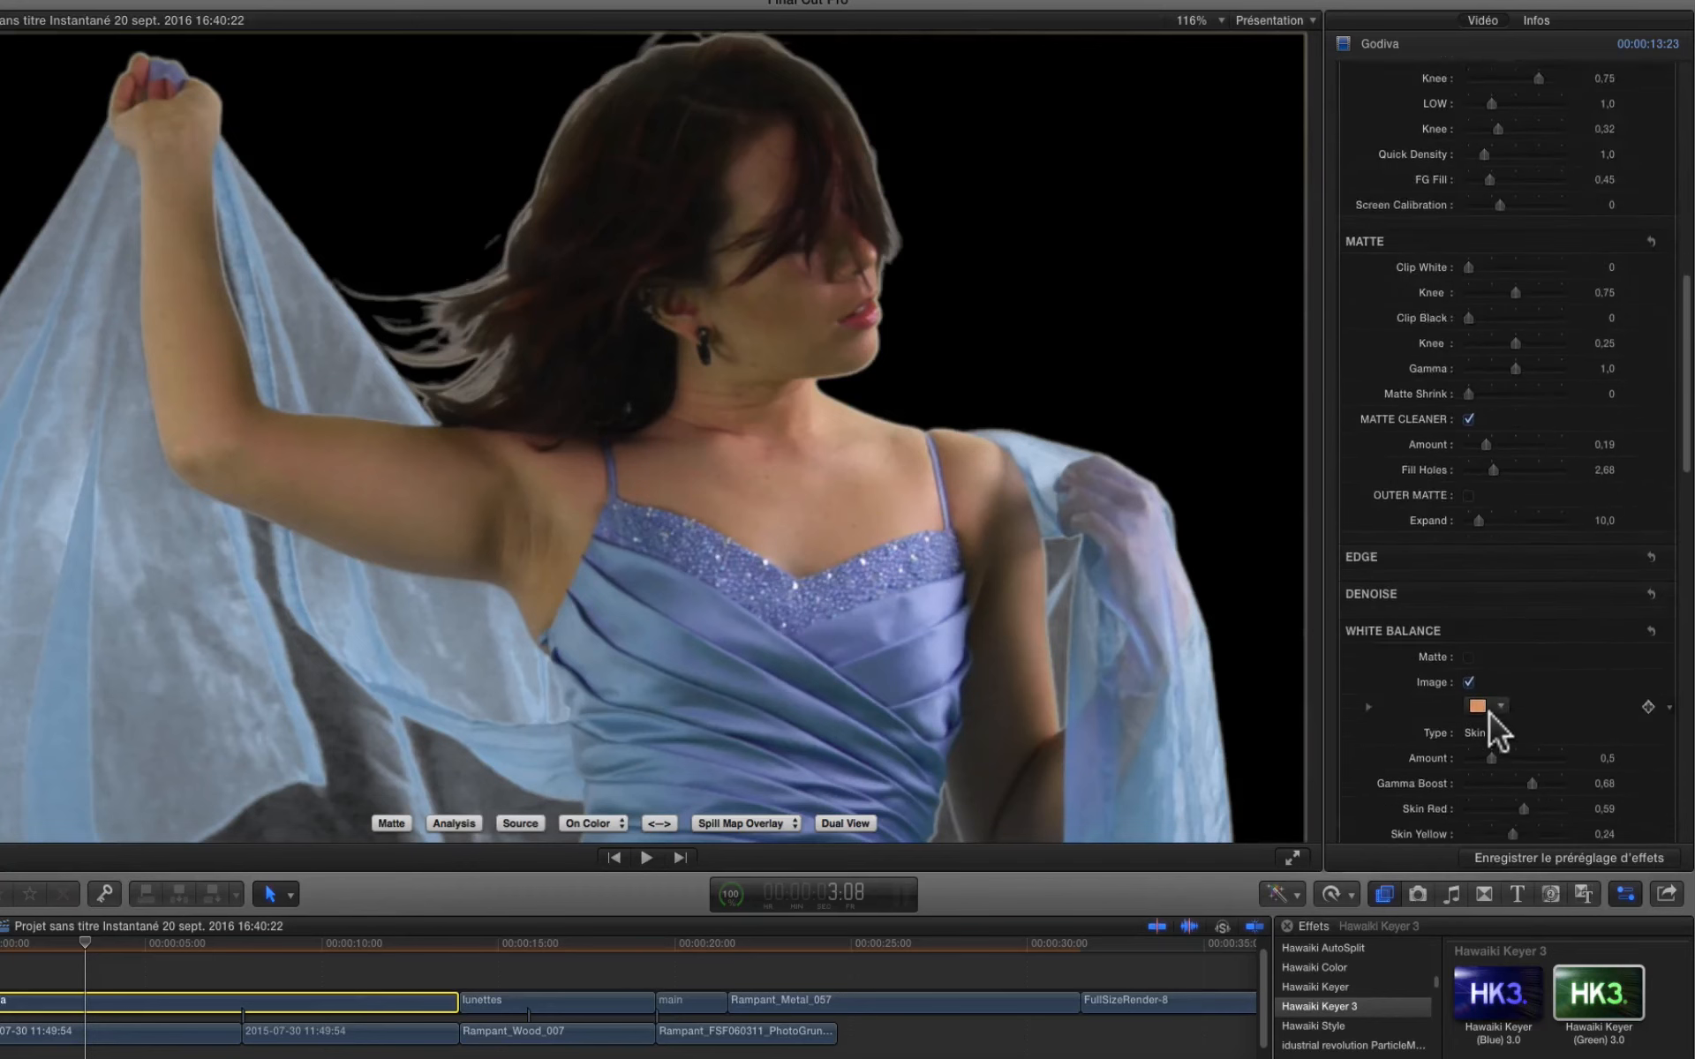
{"action": "scroll", "coordinate": [1491, 715], "scroll_direction": "down", "scroll_amount": 5}
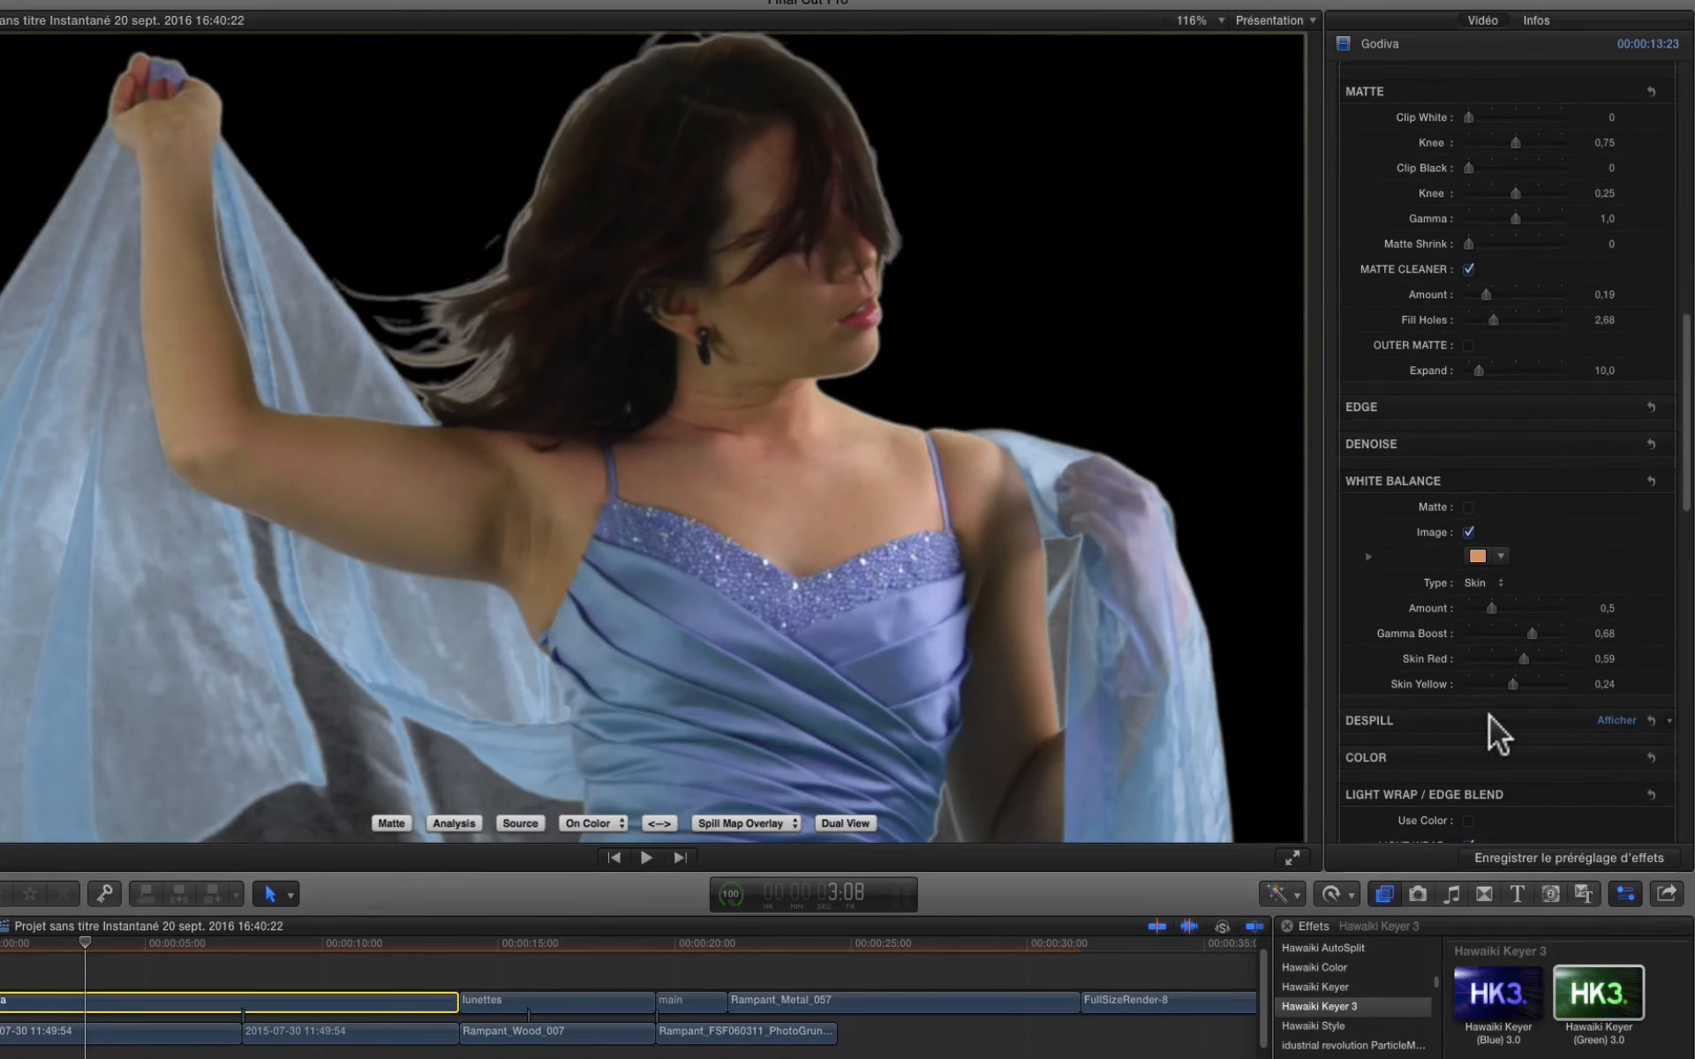
{"action": "scroll", "coordinate": [1490, 717], "scroll_direction": "down", "scroll_amount": 4}
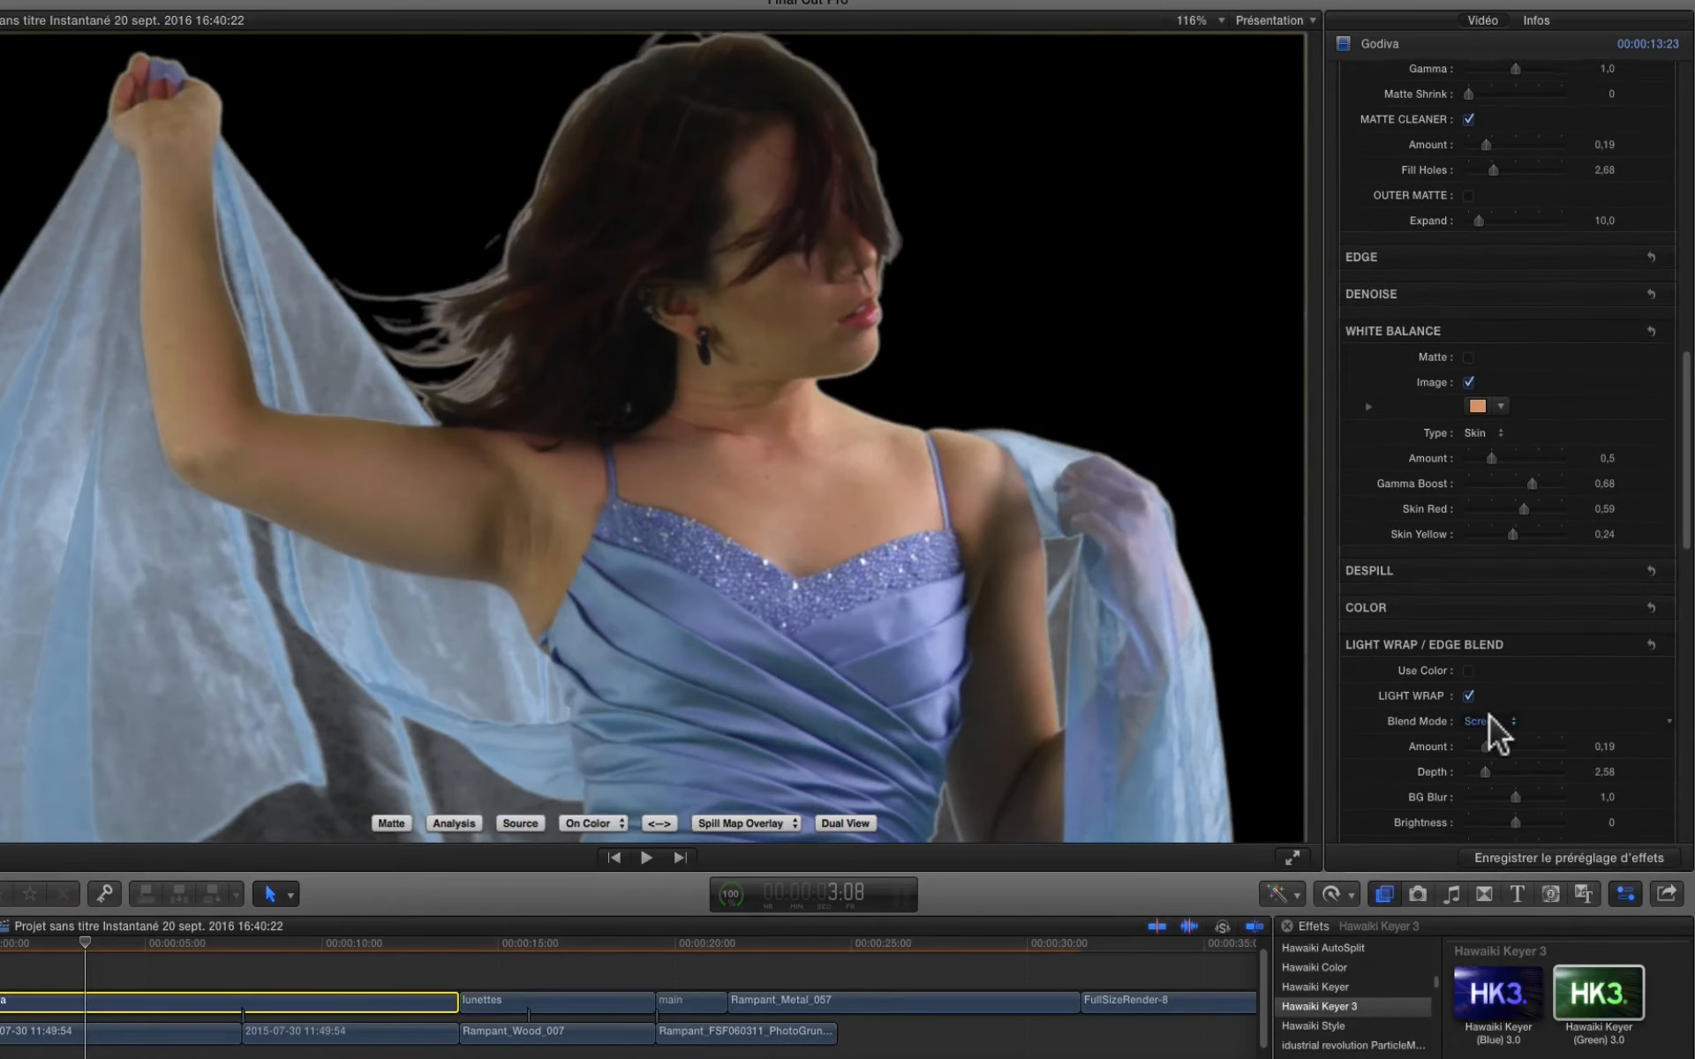
{"action": "scroll", "coordinate": [1490, 717], "scroll_direction": "down", "scroll_amount": 10}
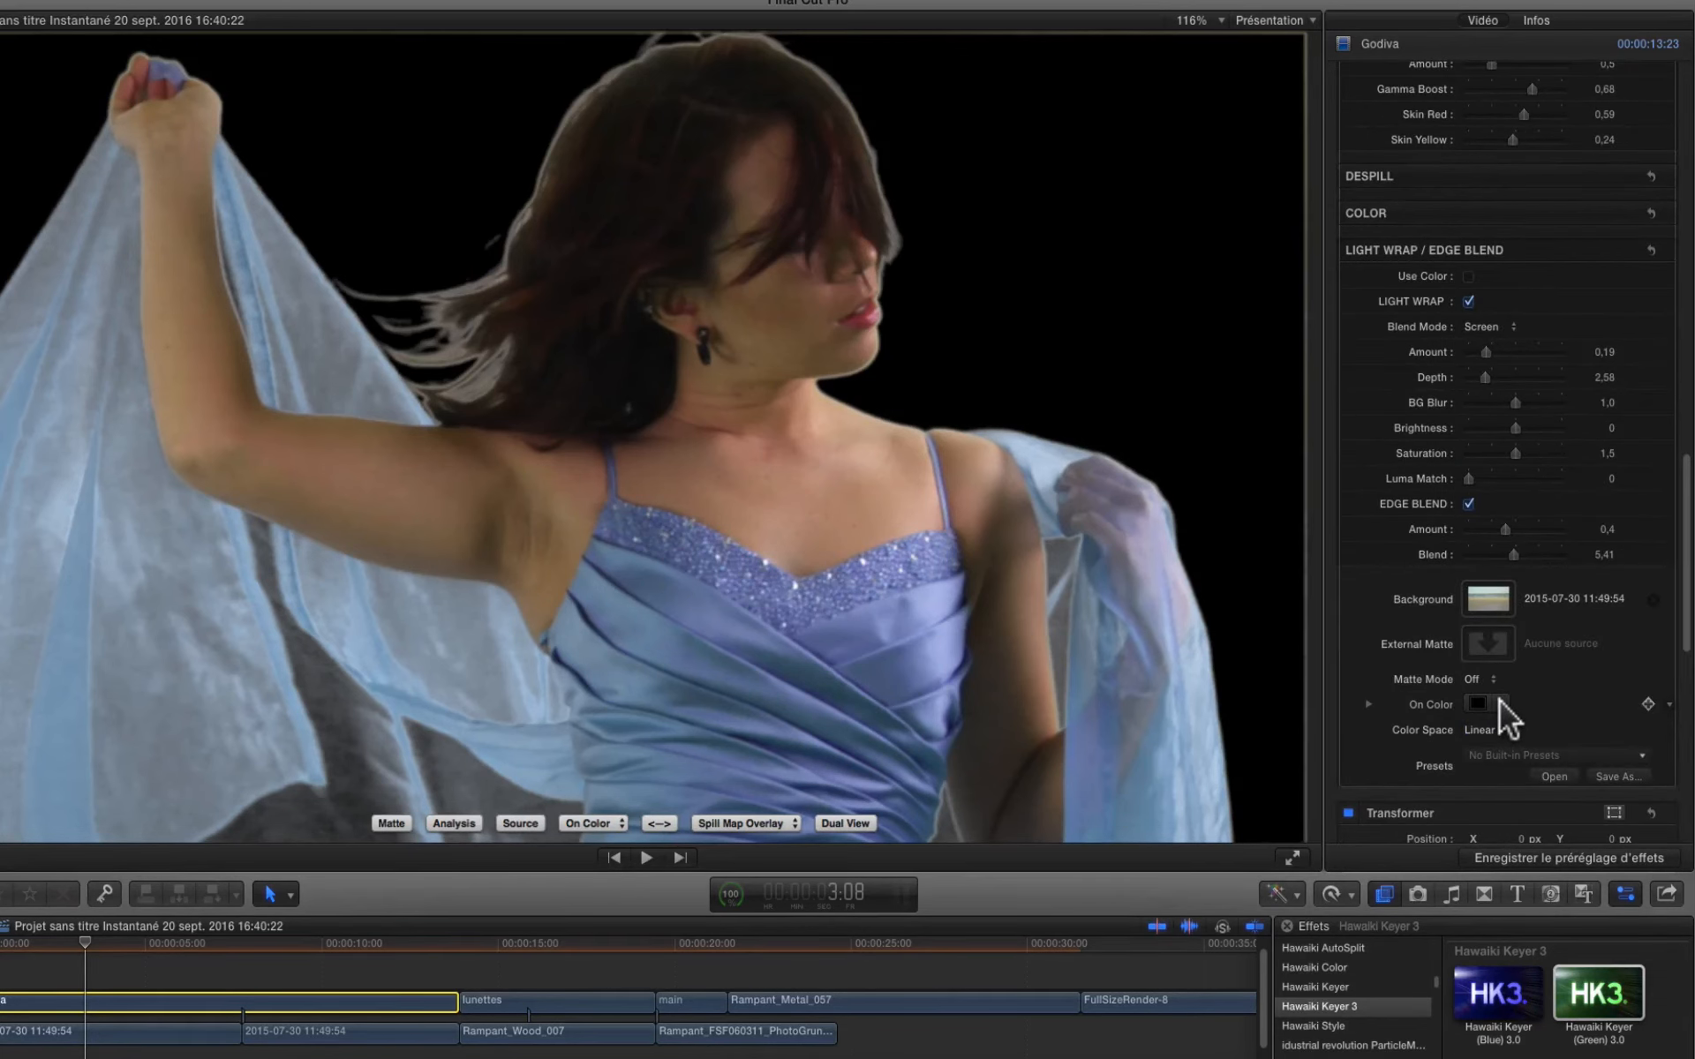
{"action": "left_click", "coordinate": [1501, 704]}
{"action": "left_click", "coordinate": [1492, 749]}
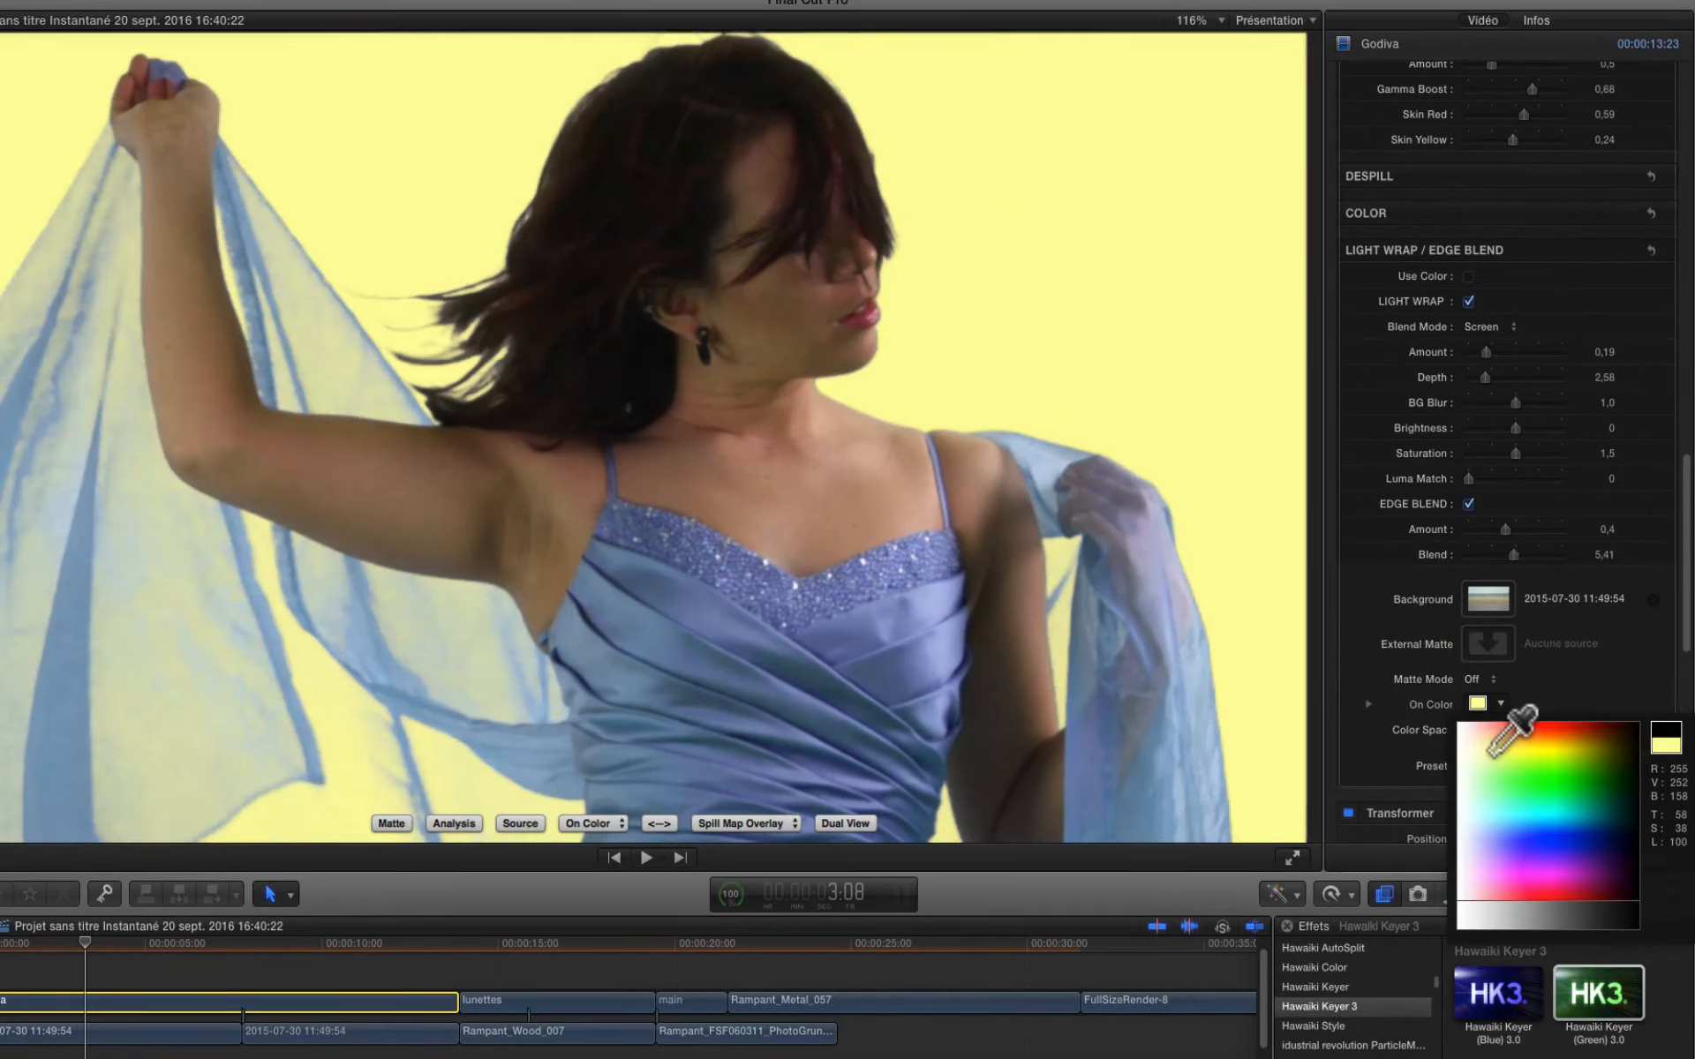
{"action": "left_click_drag", "start_coordinate": [1490, 757], "coordinate": [1545, 902]}
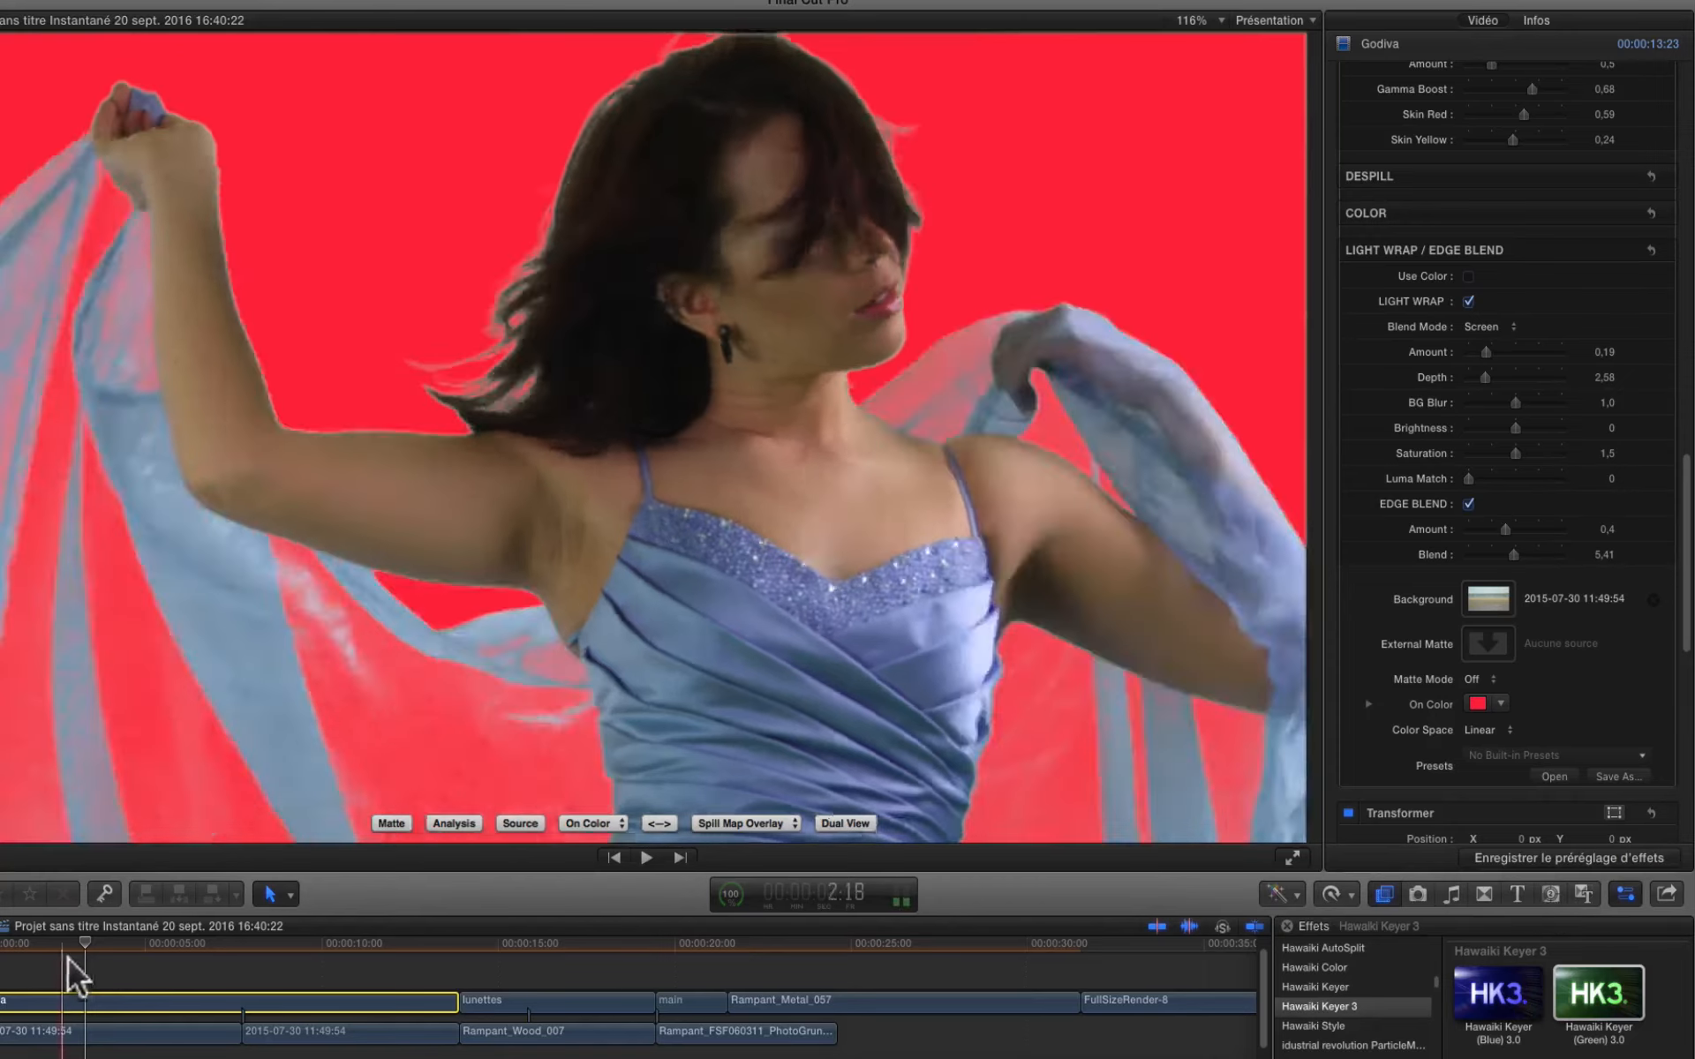
Check the key over red with the playhead at 4:07, and return the keyer's view to FINAL KEY
{"action": "left_click", "coordinate": [119, 971]}
{"action": "left_click", "coordinate": [900, 277]}
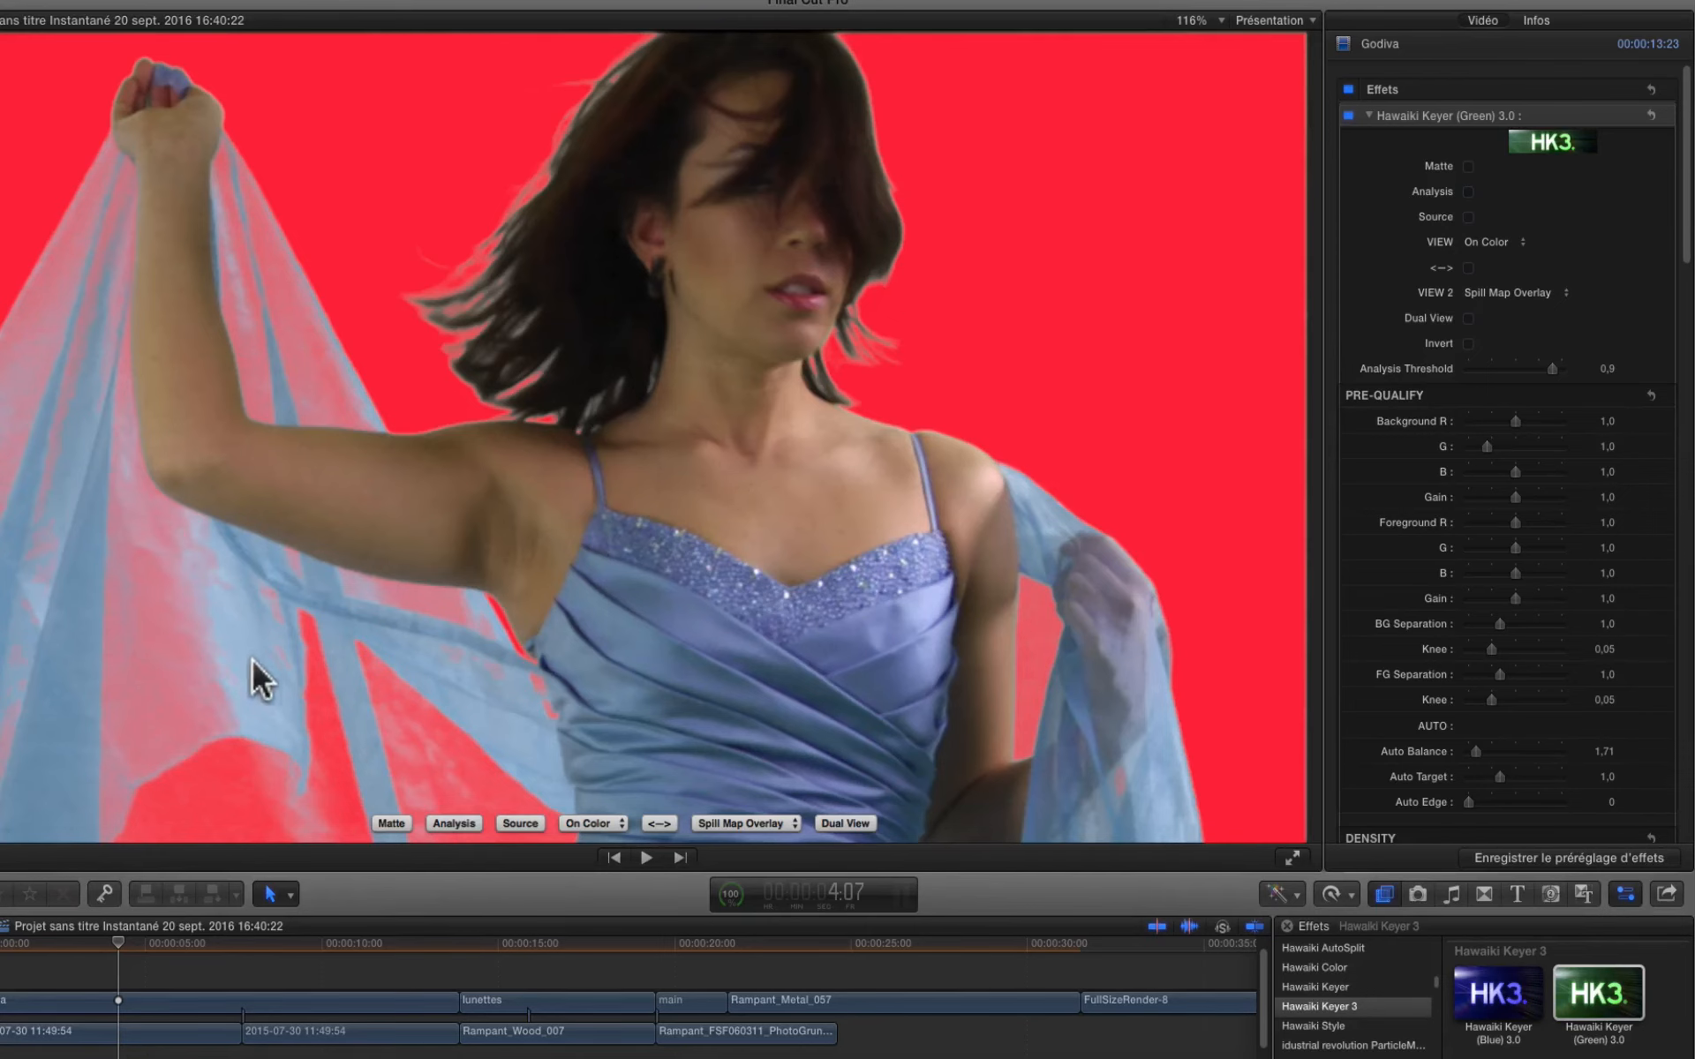
{"action": "left_click", "coordinate": [618, 830]}
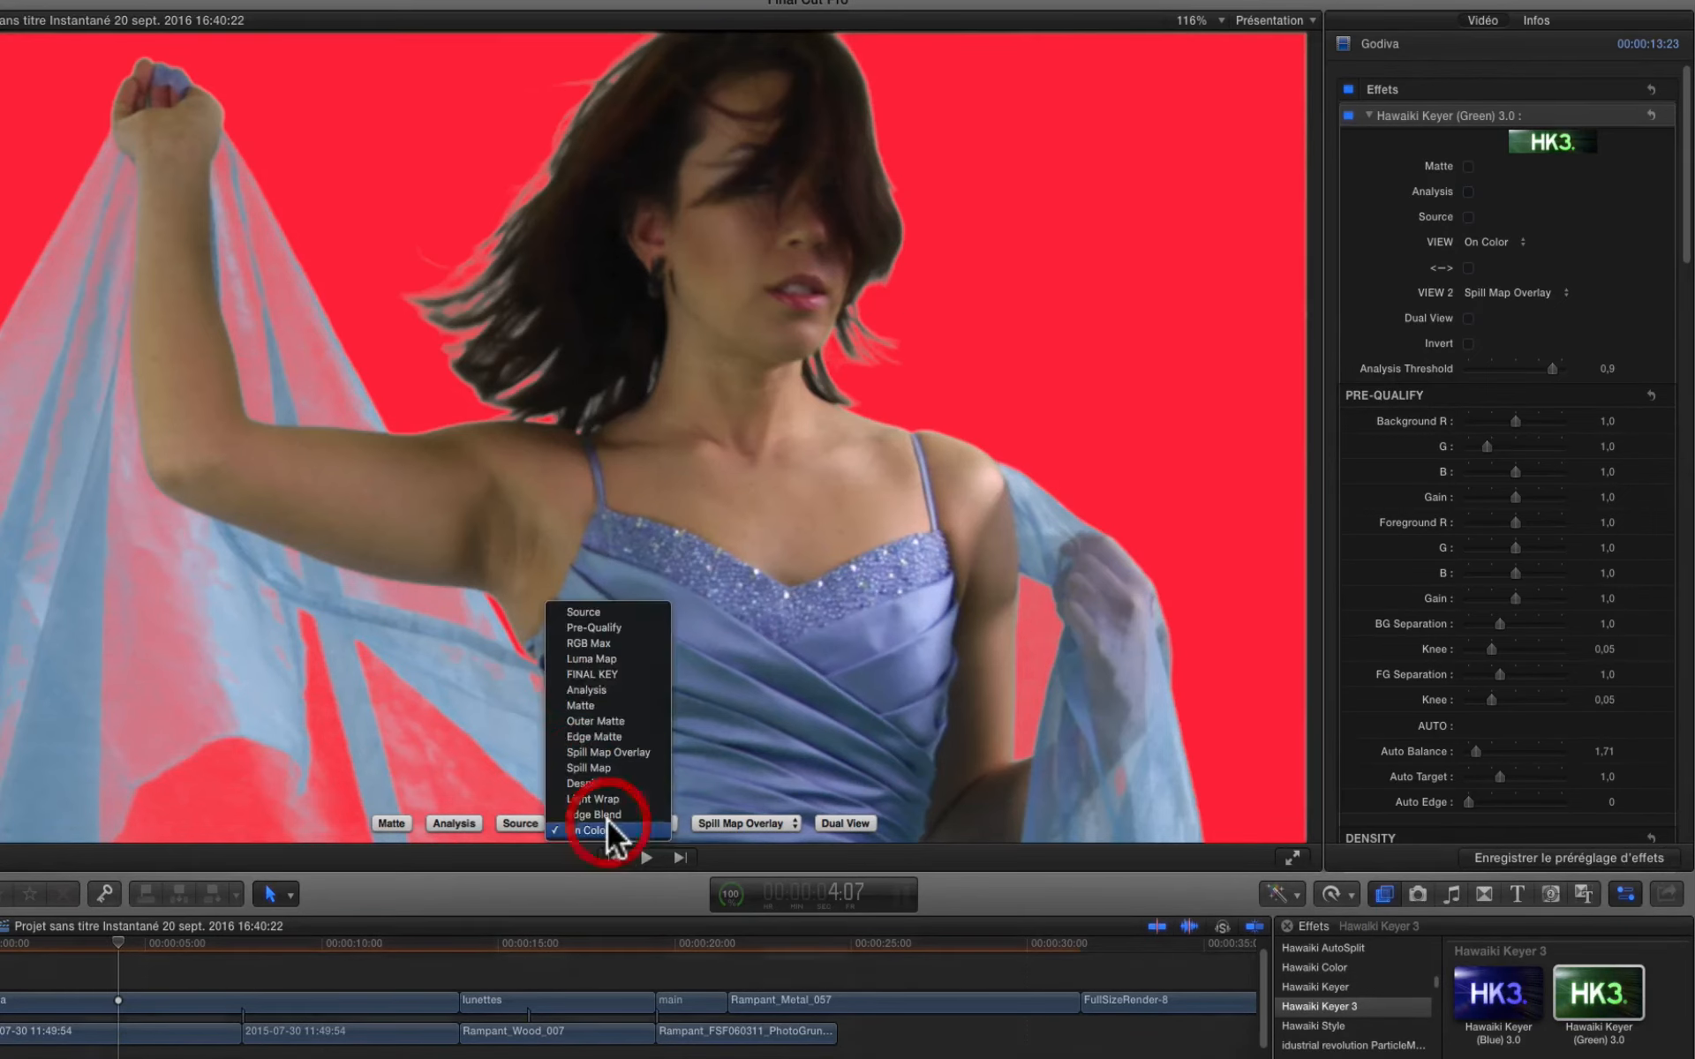
{"action": "left_click", "coordinate": [611, 669]}
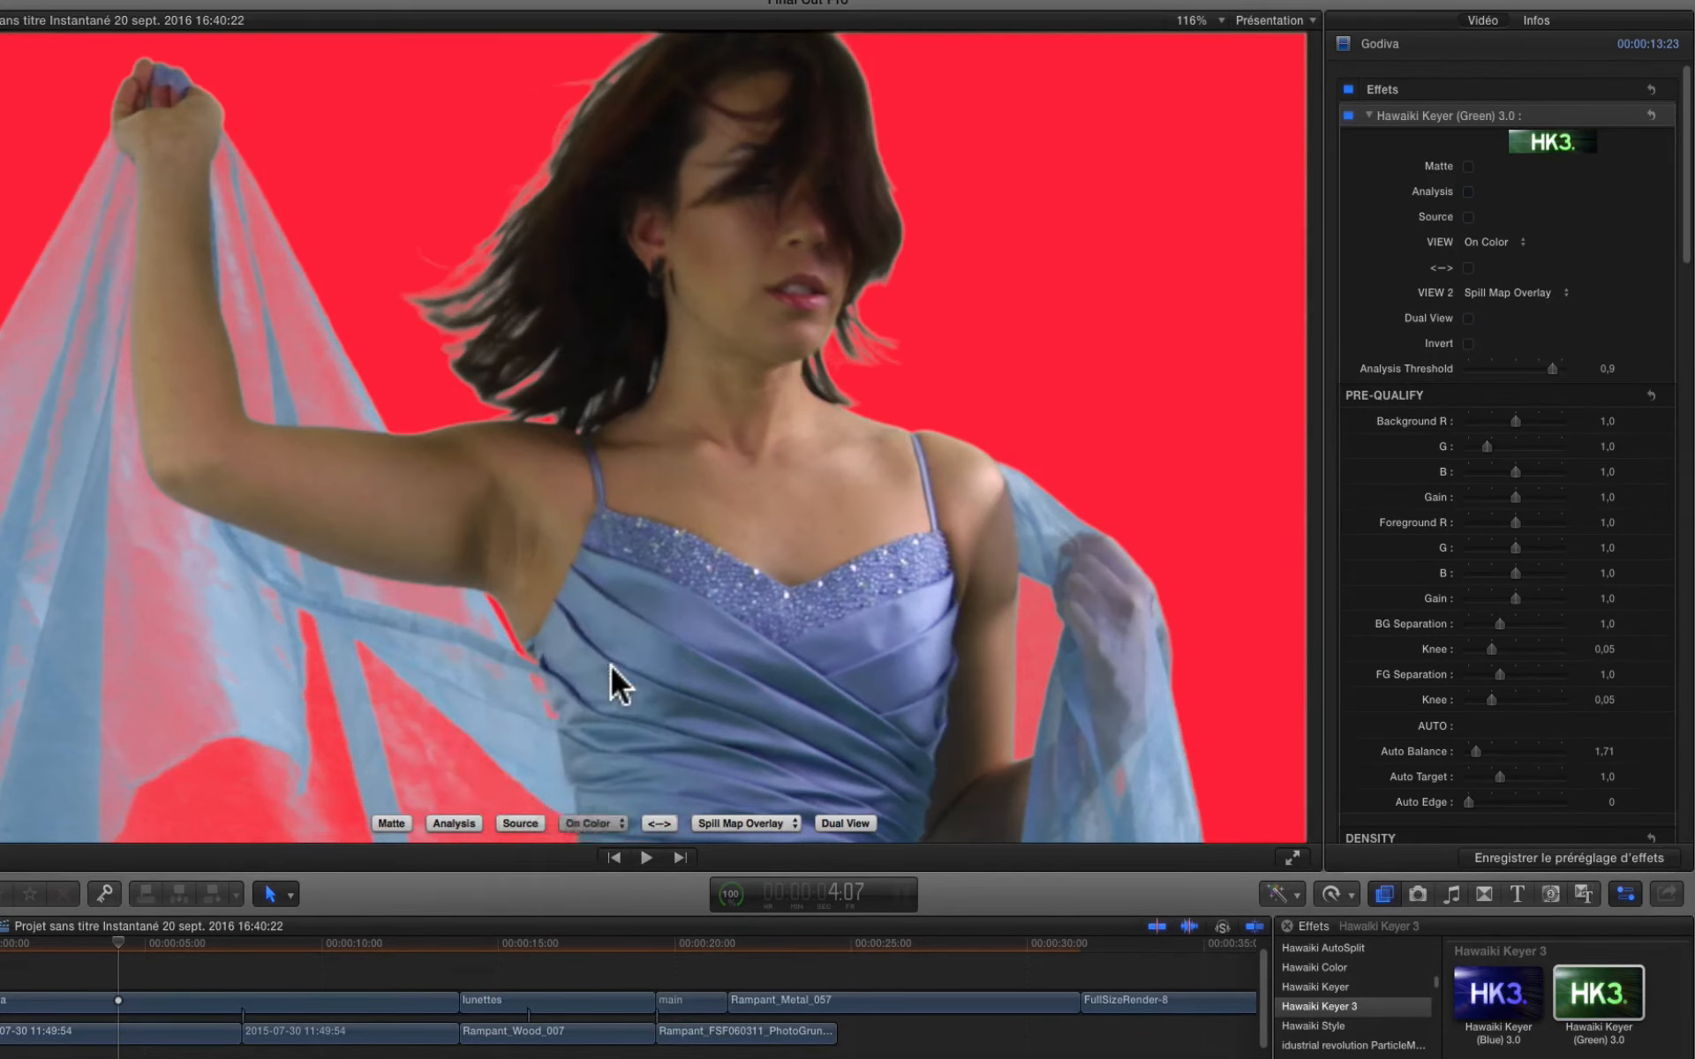